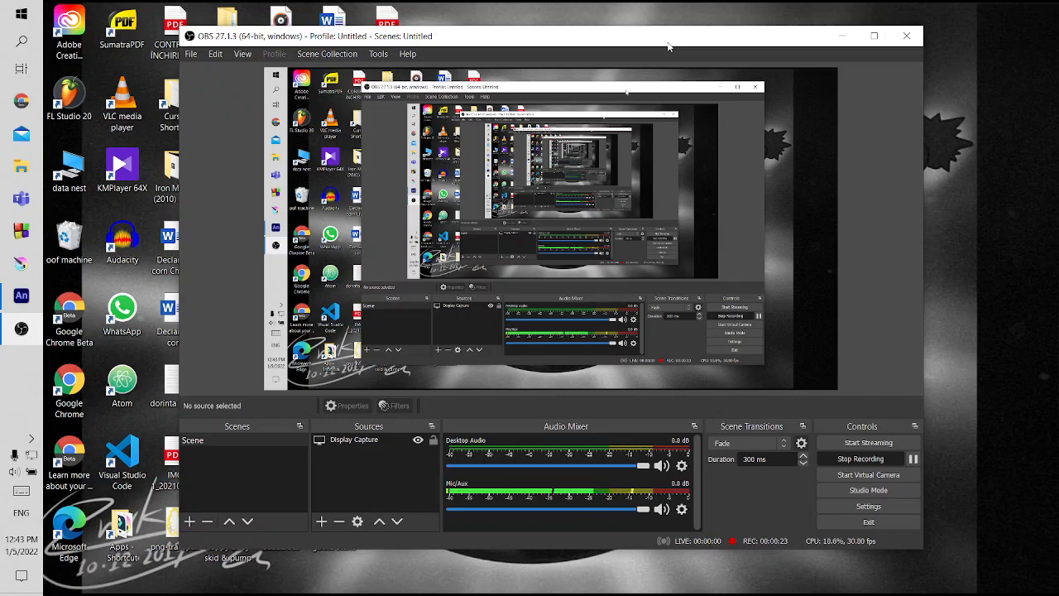
Minimize the recorder window and open the TUT text file on the desktop to read its list of sprite topics
mouse_move(668, 47)
mouse_down()
mouse_move(756, 47)
mouse_move(714, 101)
mouse_move(714, 85)
mouse_move(699, 87)
mouse_move(840, 16)
mouse_move(615, 15)
mouse_move(632, 60)
mouse_move(670, 60)
mouse_up()
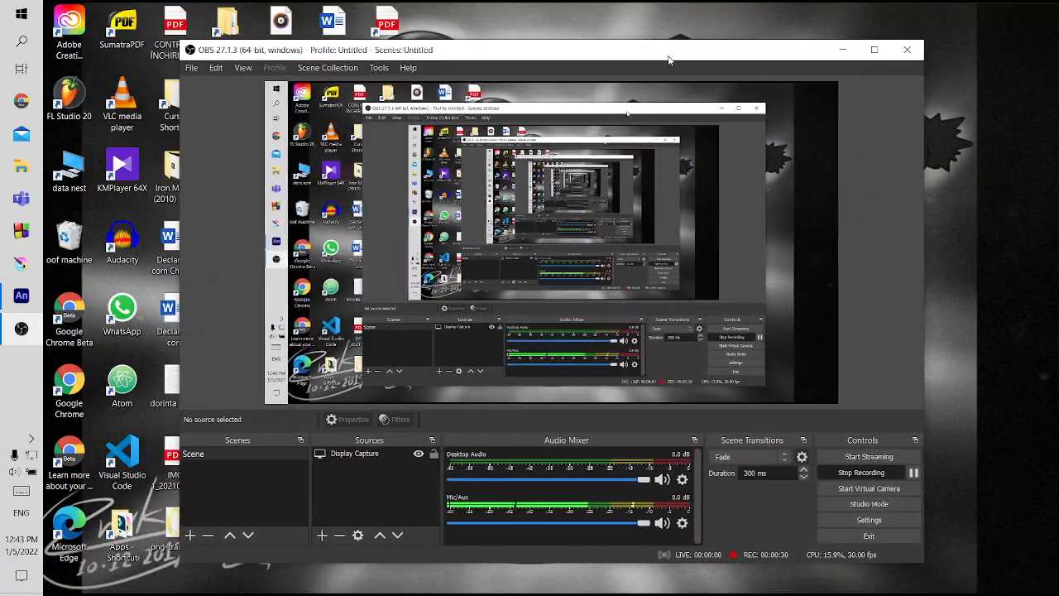
click(846, 53)
double_click(333, 171)
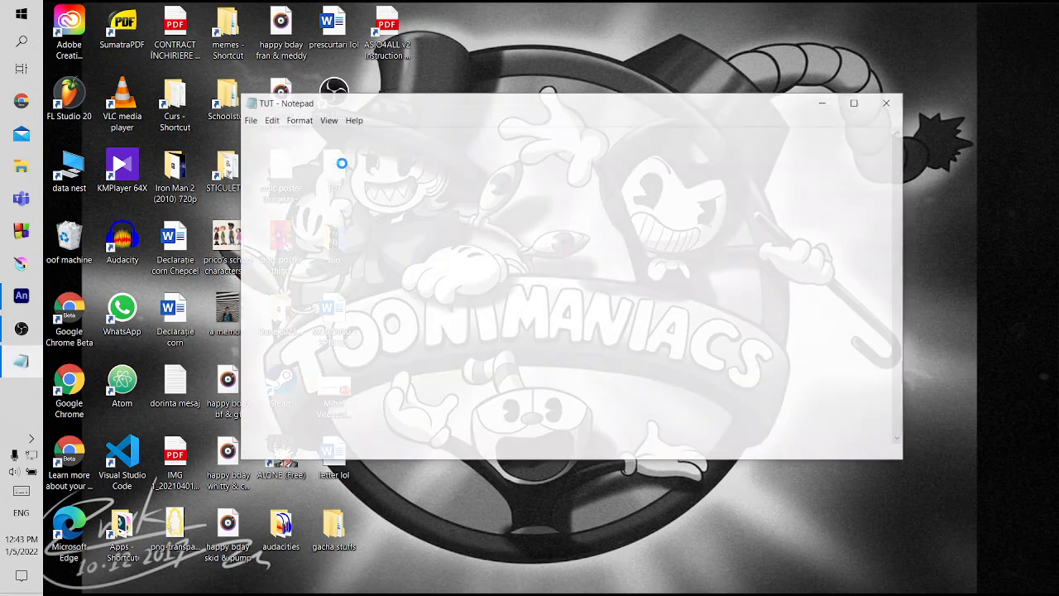
drag(242, 156, 416, 177)
click(389, 186)
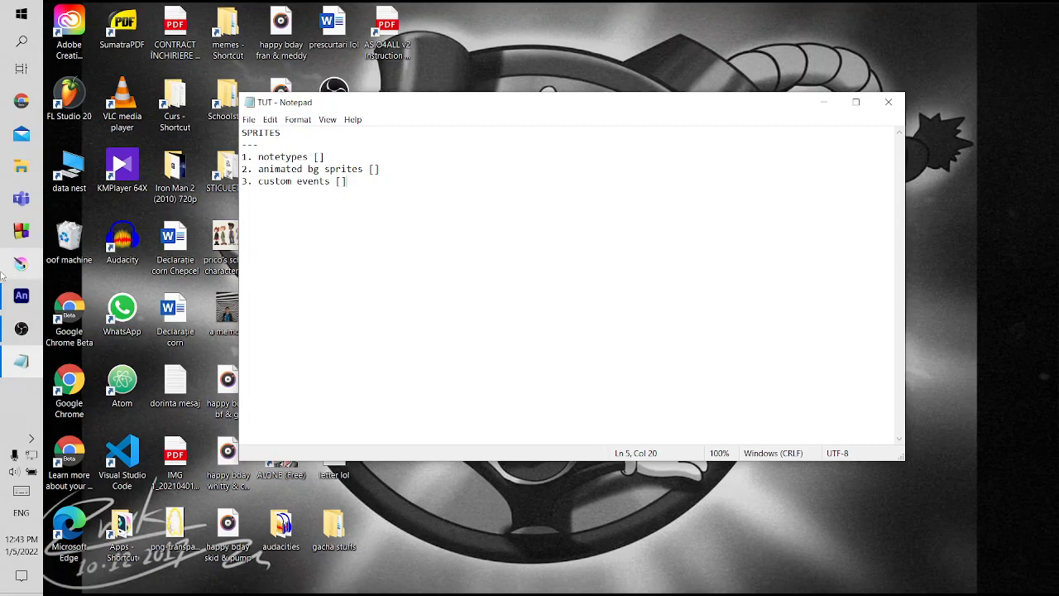
Close the TUT notes and switch to Adobe Animate
click(21, 296)
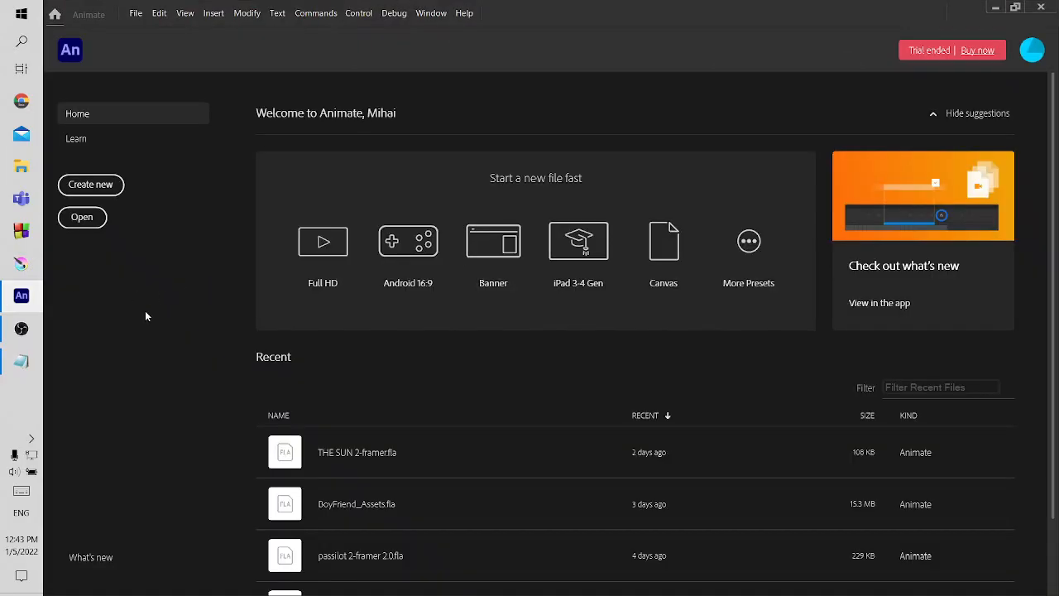
click(11, 303)
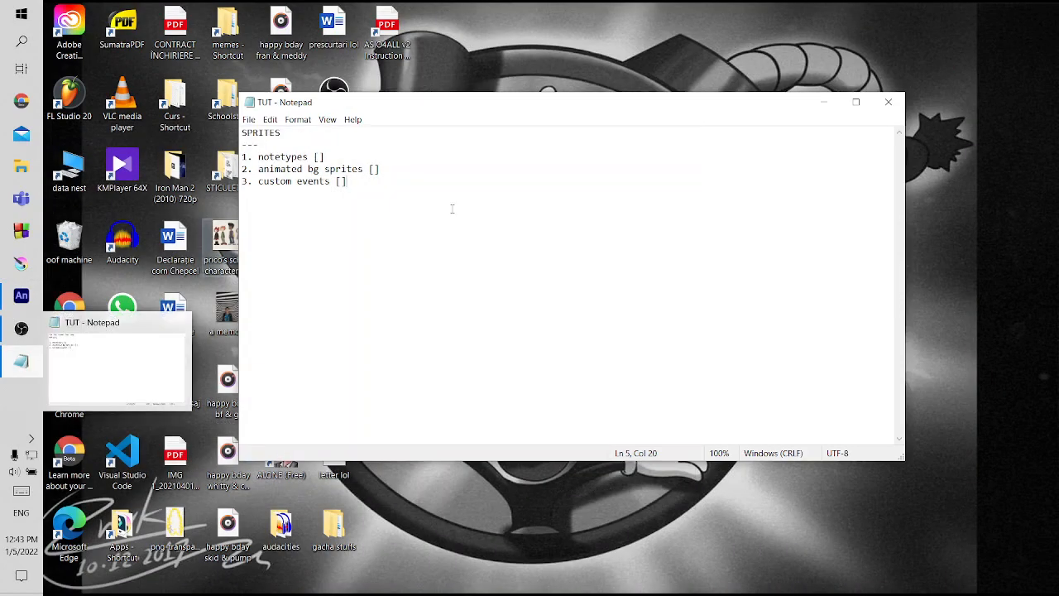
click(888, 102)
click(22, 329)
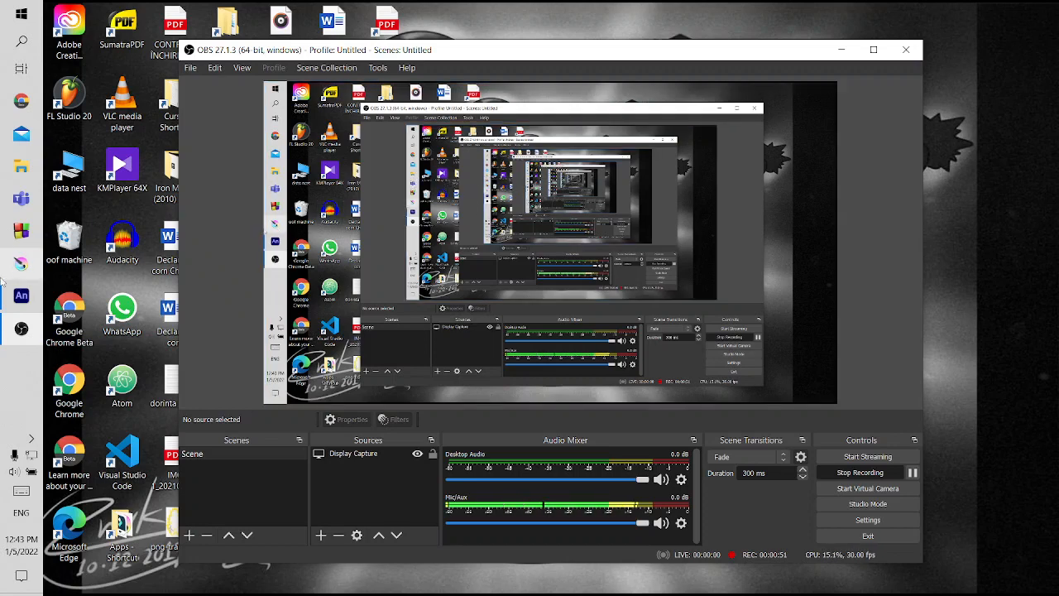
mouse_move(7, 301)
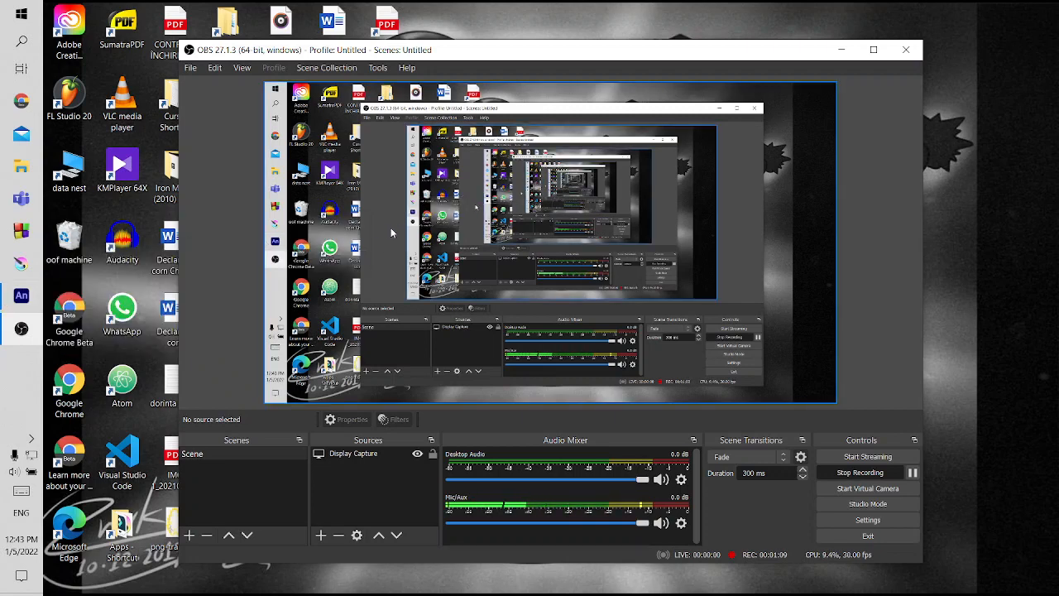
click(20, 301)
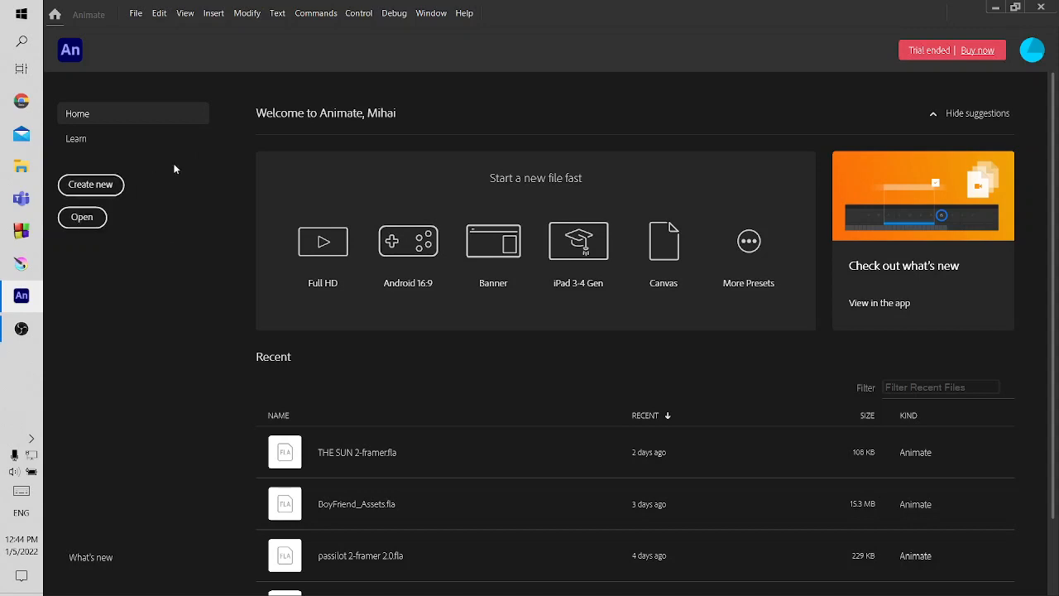
Create a new character animation document from the Standard 640 x 480 preset with a frame rate of 24
click(96, 185)
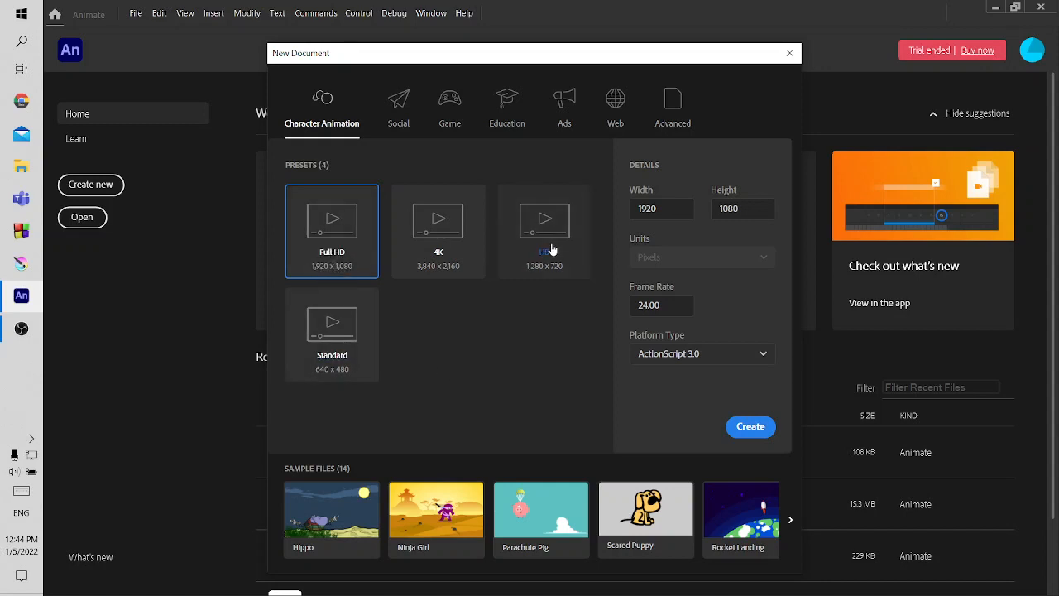
click(337, 337)
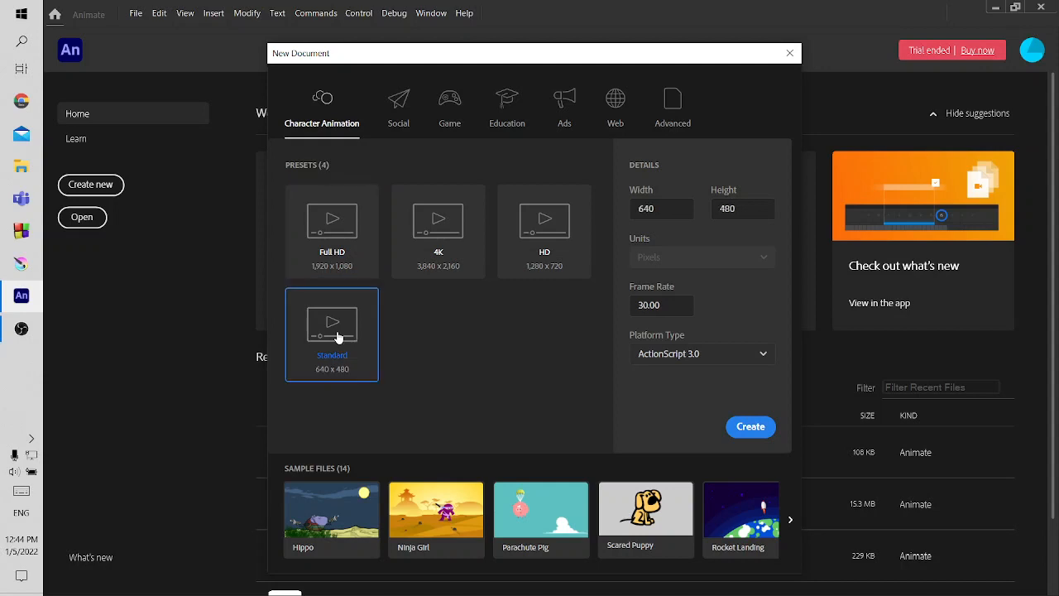
click(666, 308)
key(BackSpace)
key(BackSpace)
key(BackSpace)
key(BackSpace)
key(BackSpace)
text(24)
key(BackSpace)
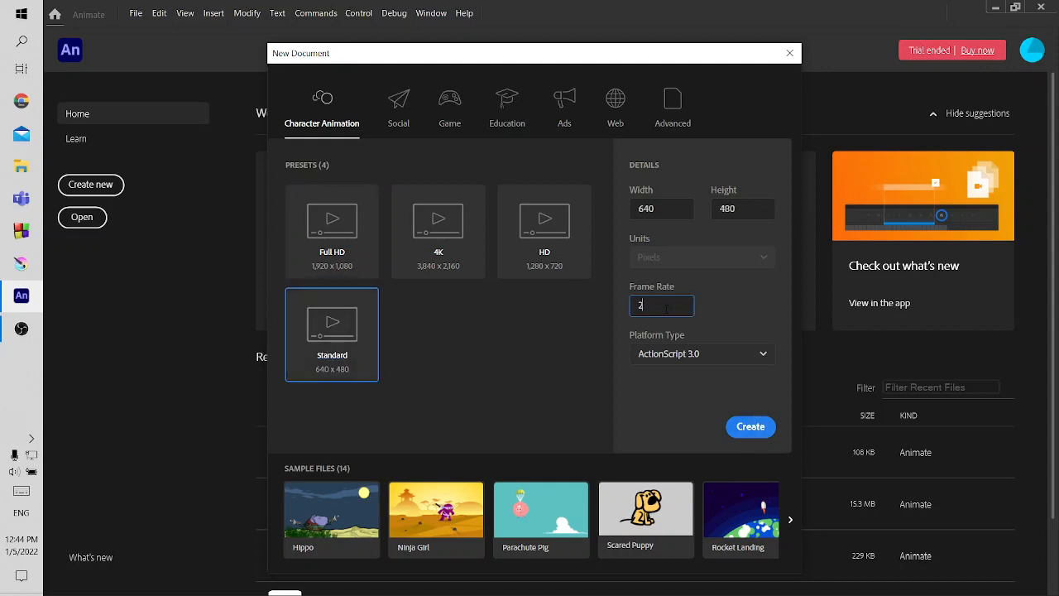
text(4)
click(718, 405)
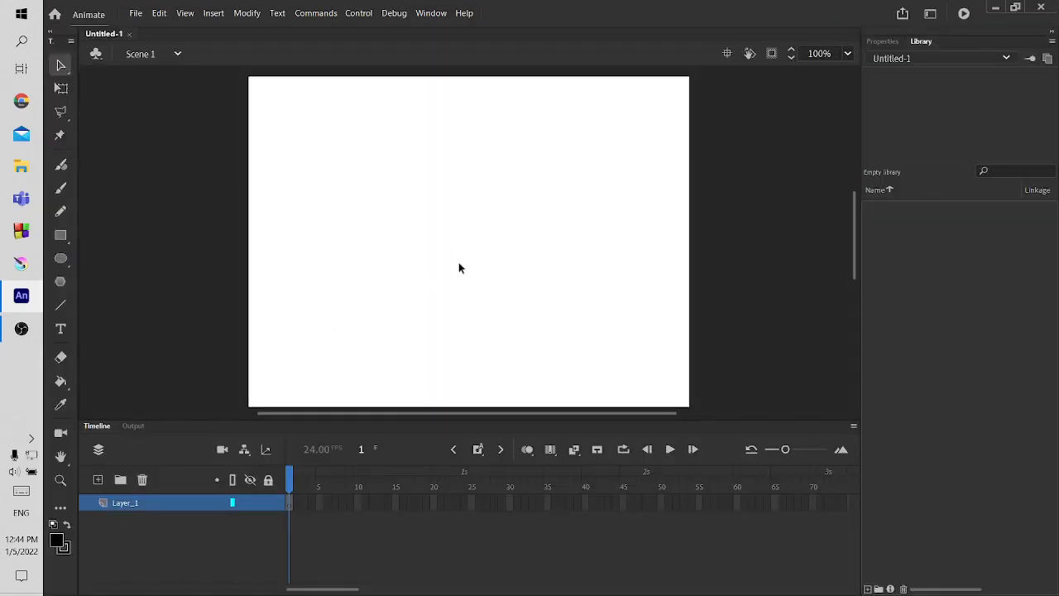
Open the recent file BoyFriend_Assets.fla and copy the Boyfriend sprite making the peace sign
click(847, 54)
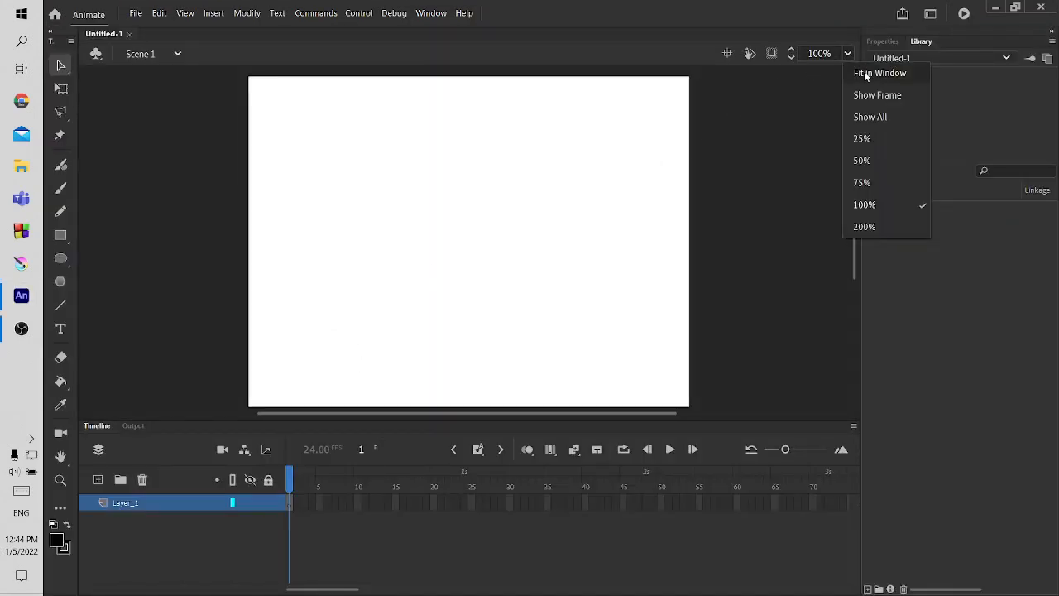
click(860, 74)
click(136, 13)
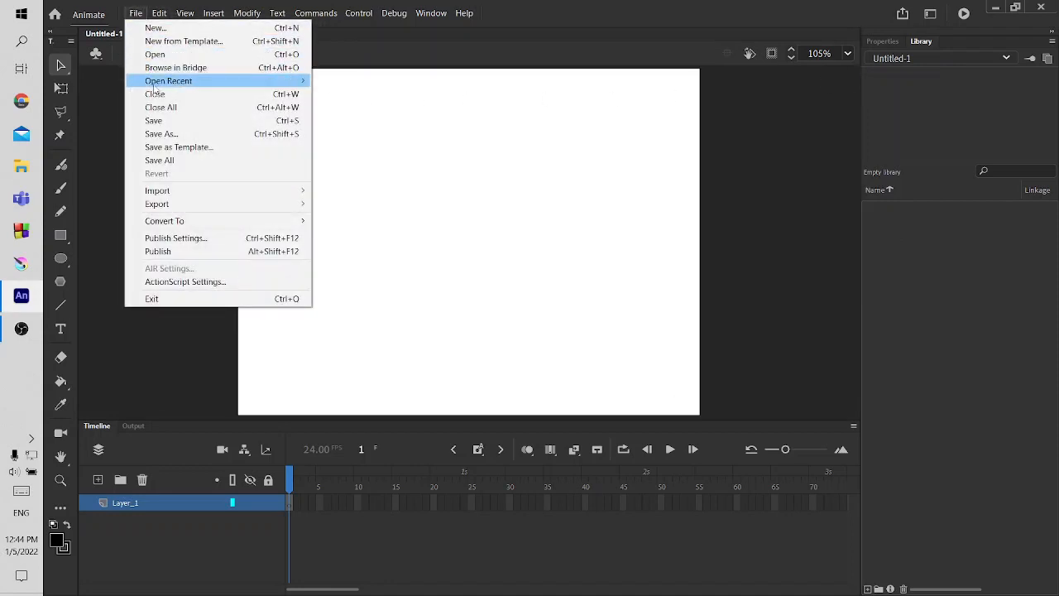
mouse_move(182, 80)
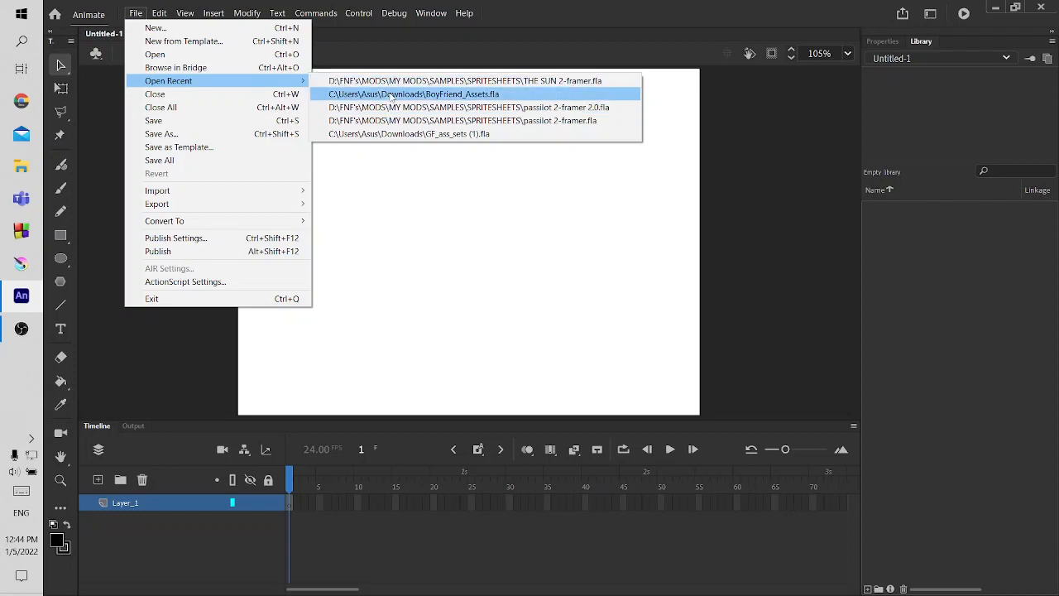
click(389, 94)
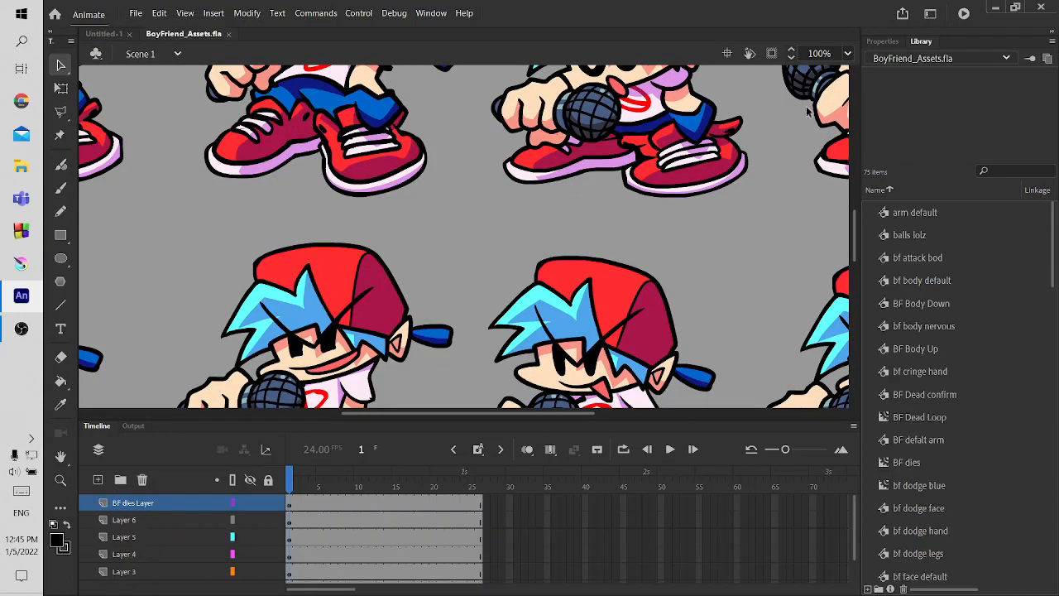
click(836, 115)
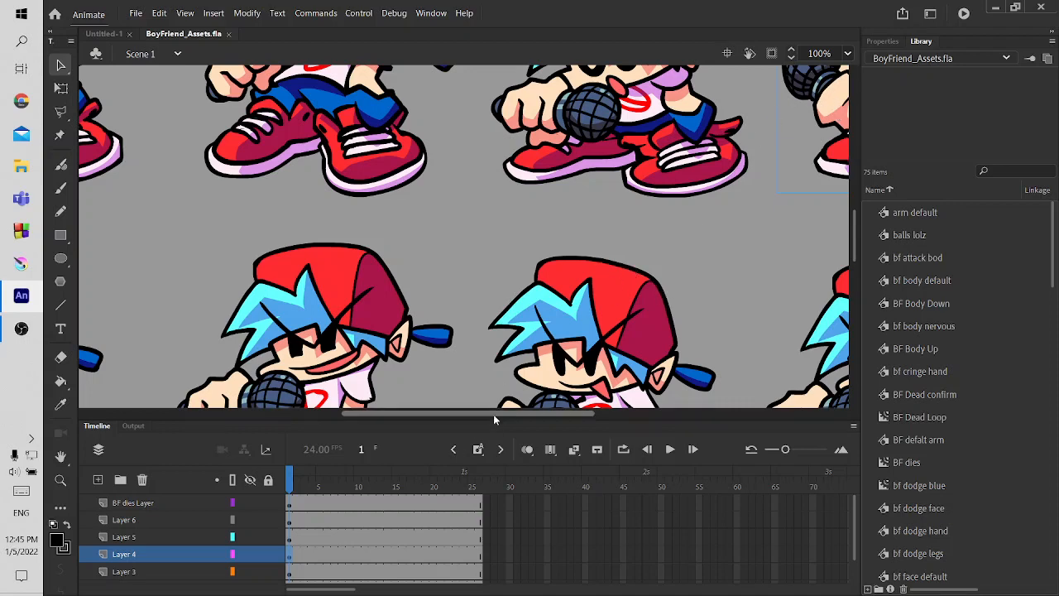
drag(493, 413, 561, 411)
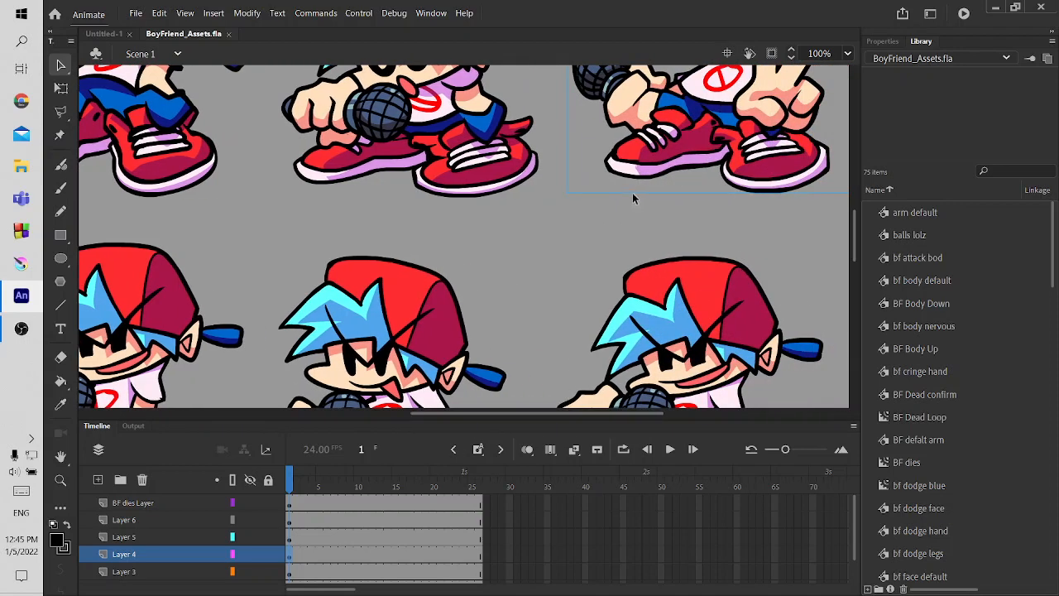
Paste the peace-sign sprite into the blank 640 x 480 document and place it in the canvas's lower-right corner
click(104, 34)
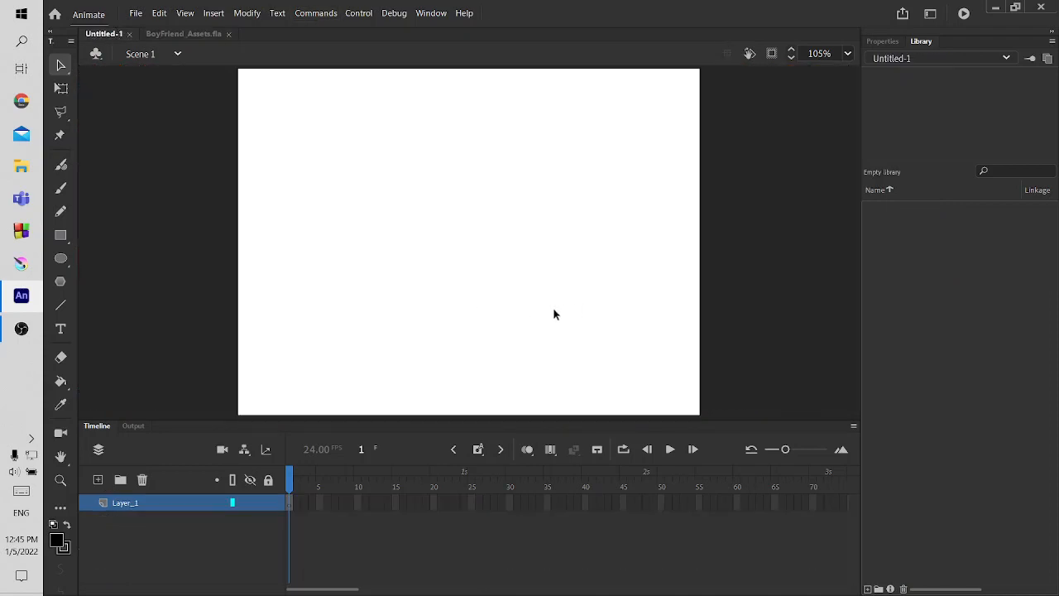
key(ctrl+v)
drag(501, 270, 589, 296)
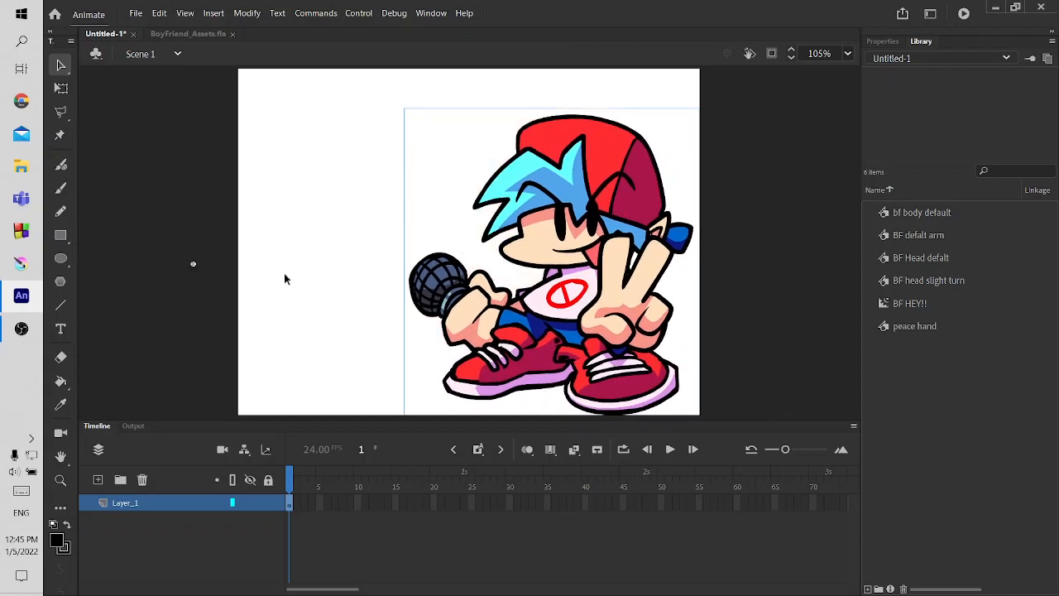
click(331, 297)
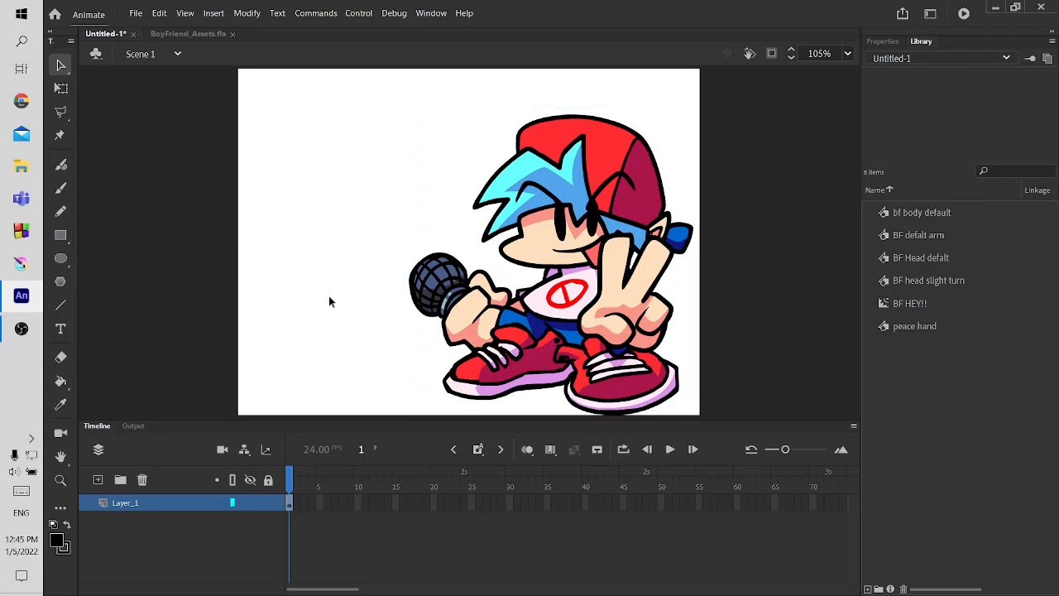
drag(288, 245, 356, 383)
Undo the pasted sprite, then close BoyFriend_Assets.fla and the untitled document without saving
key(ctrl+z)
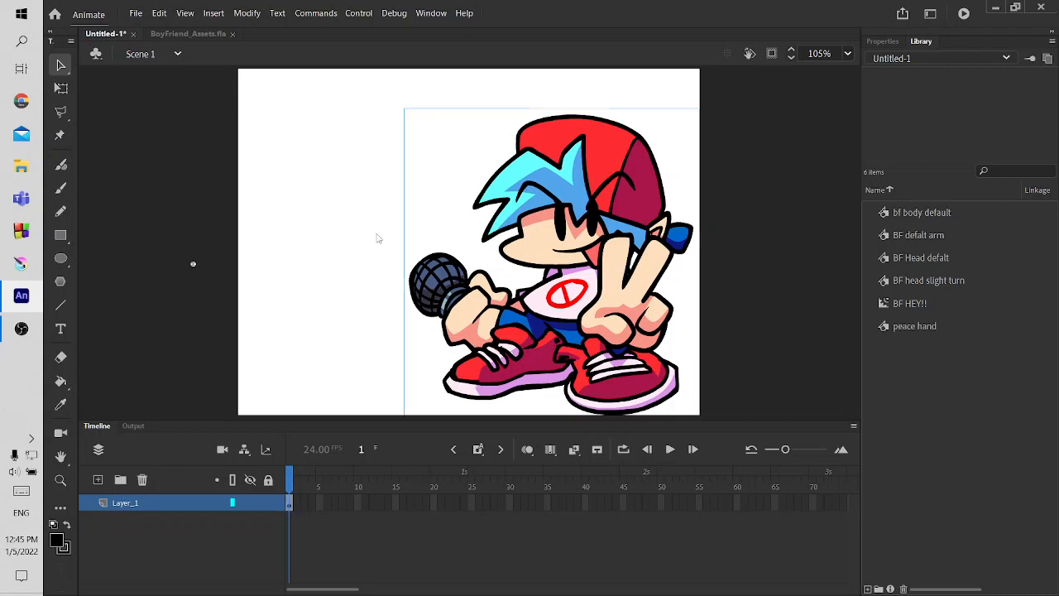
key(ctrl+z)
key(ctrl+z)
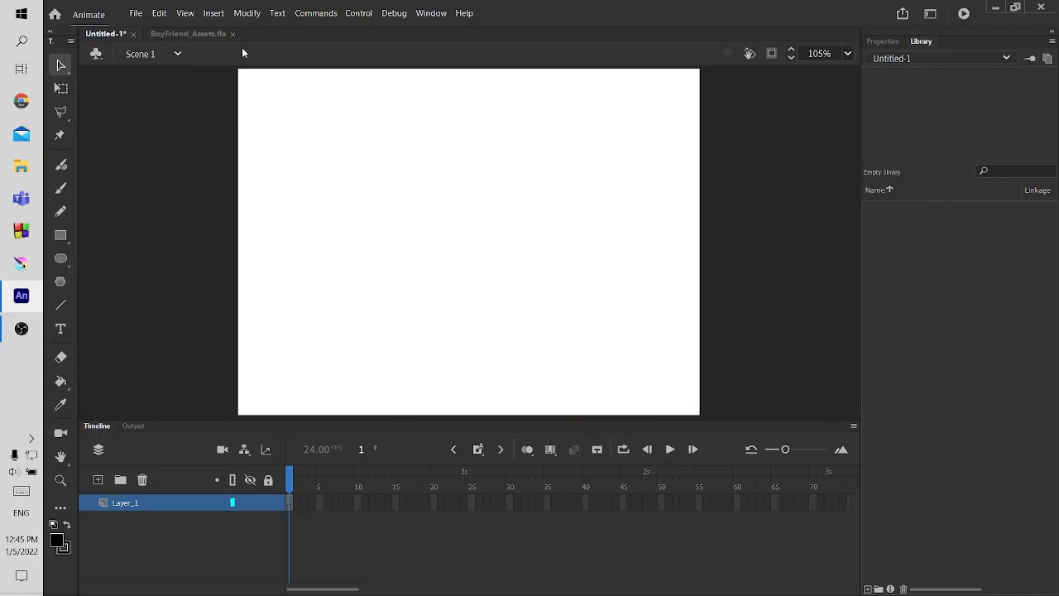
click(232, 33)
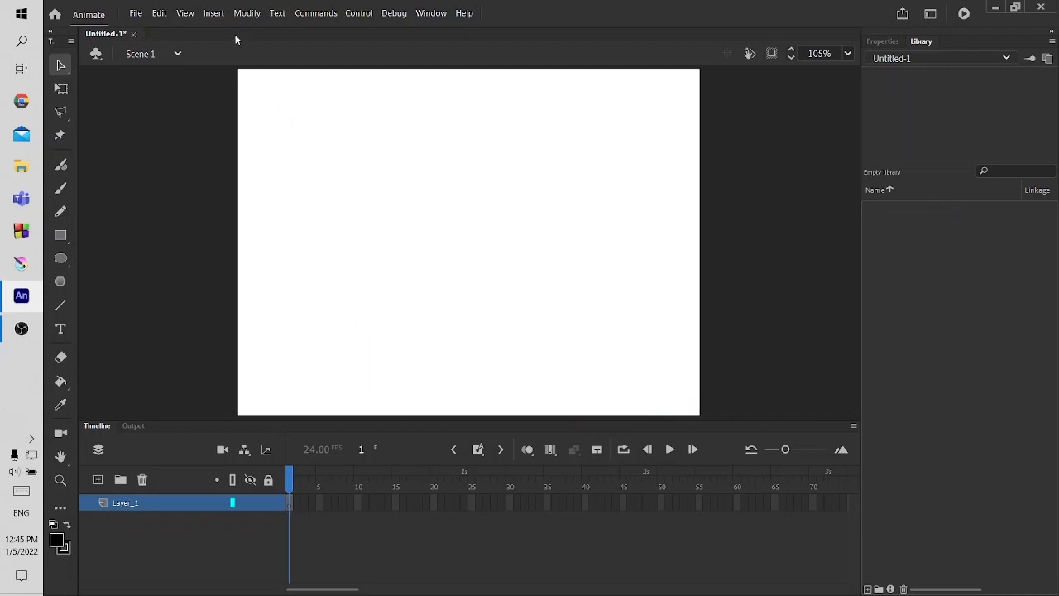
click(132, 33)
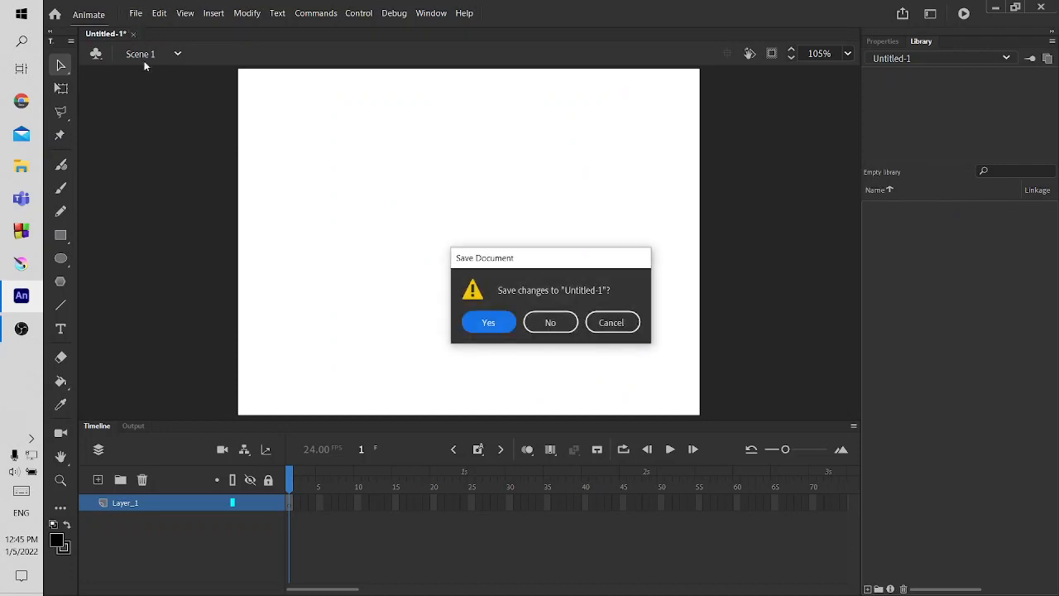
click(565, 325)
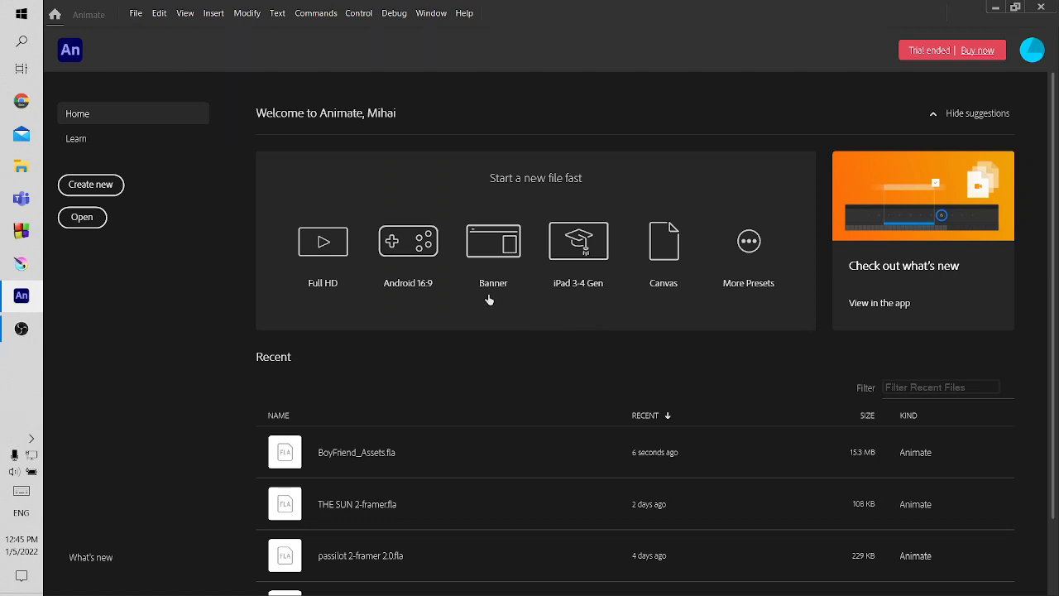
Create a new character animation document from the 4K 3,840 x 2,160 preset at 24 frames per second
click(91, 184)
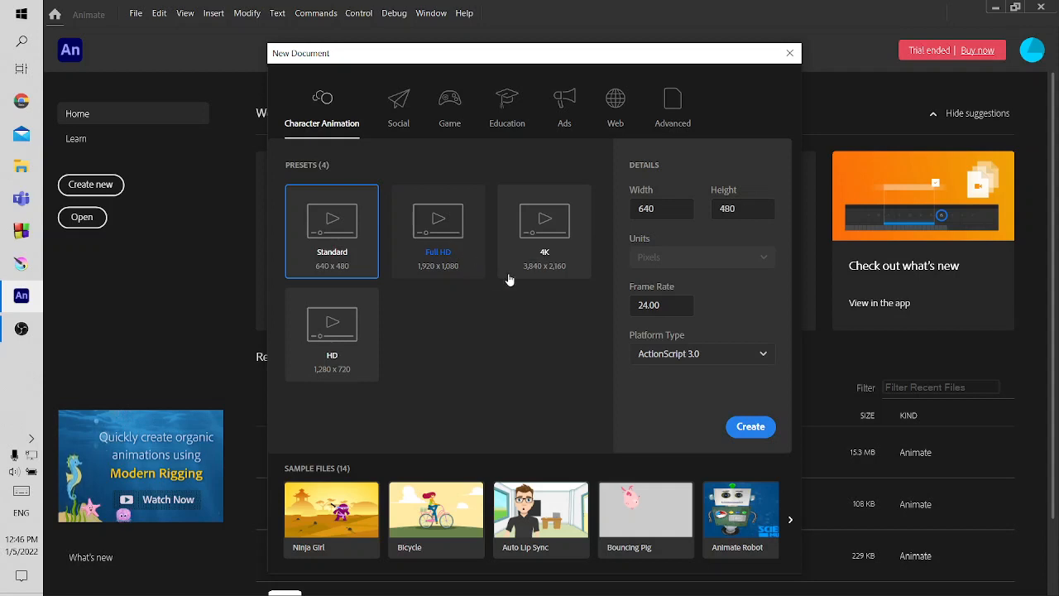
click(565, 238)
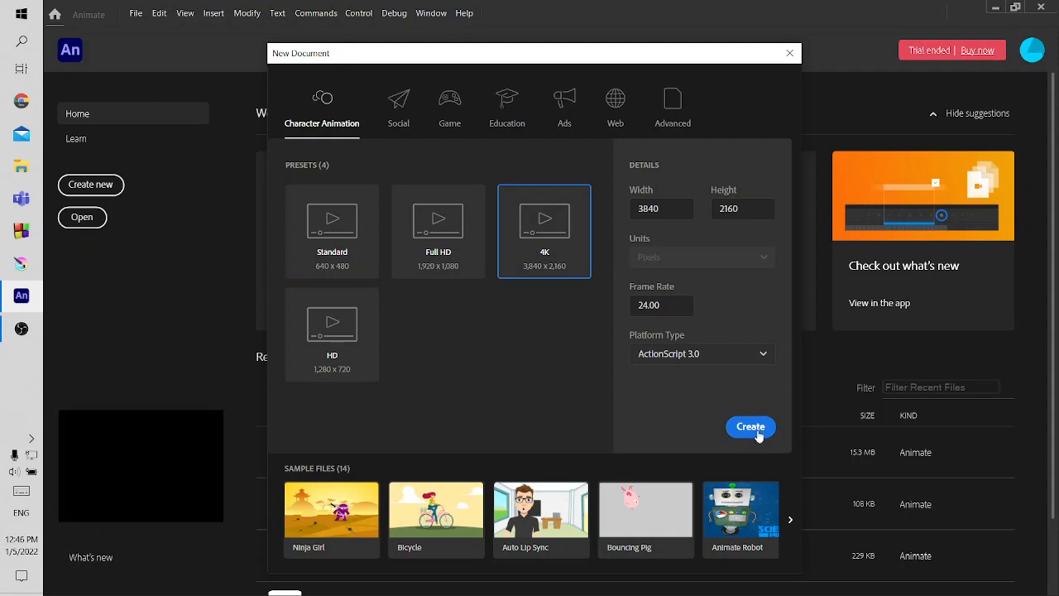
click(754, 429)
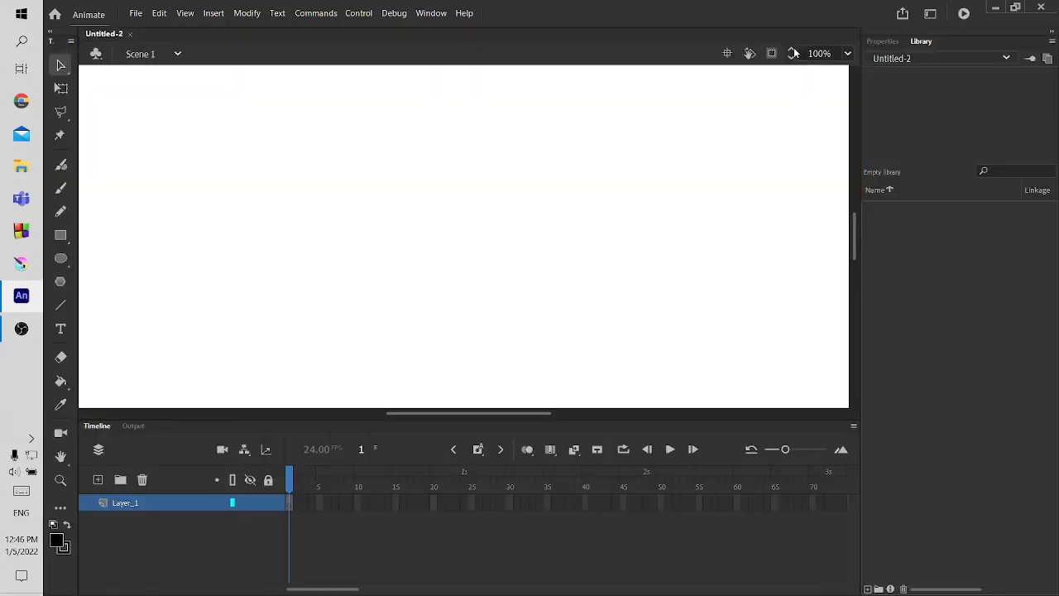
click(847, 53)
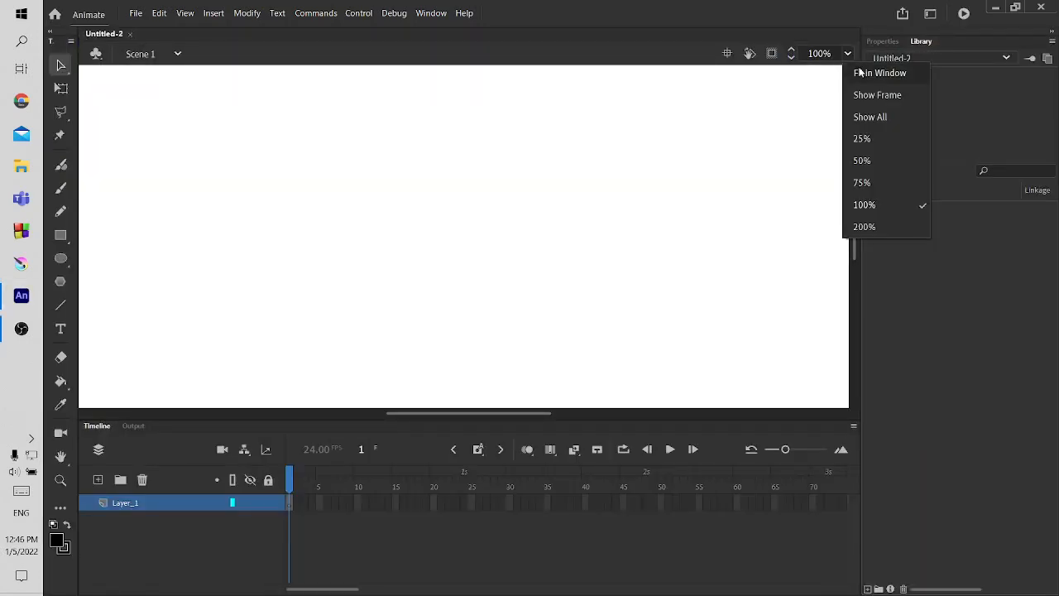
click(864, 75)
Reopen the recent file BoyFriend_Assets.fla and copy the Boyfriend sprite making the peace sign
click(135, 13)
mouse_move(173, 79)
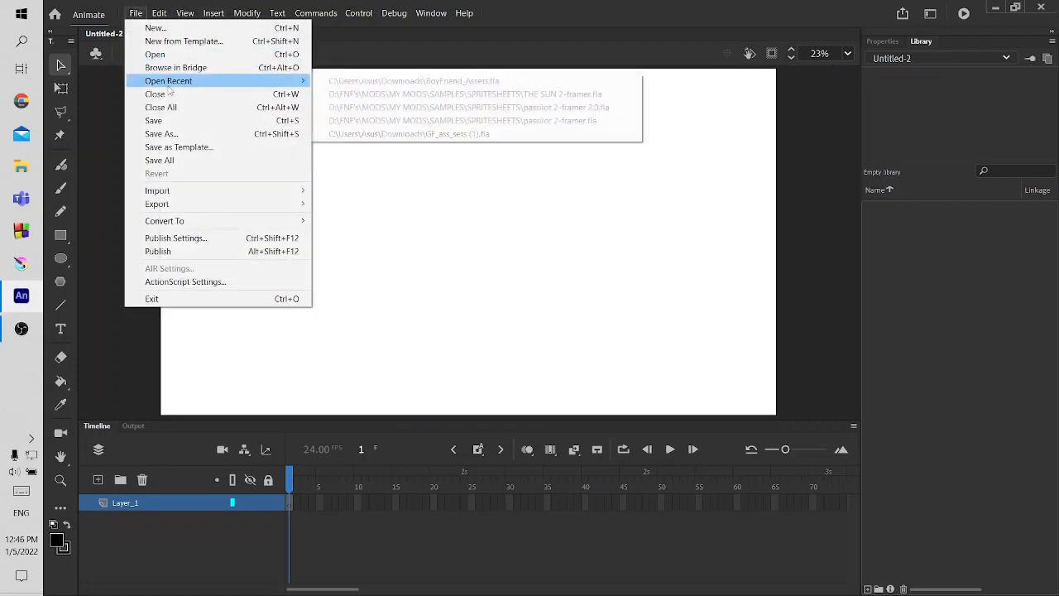
click(445, 80)
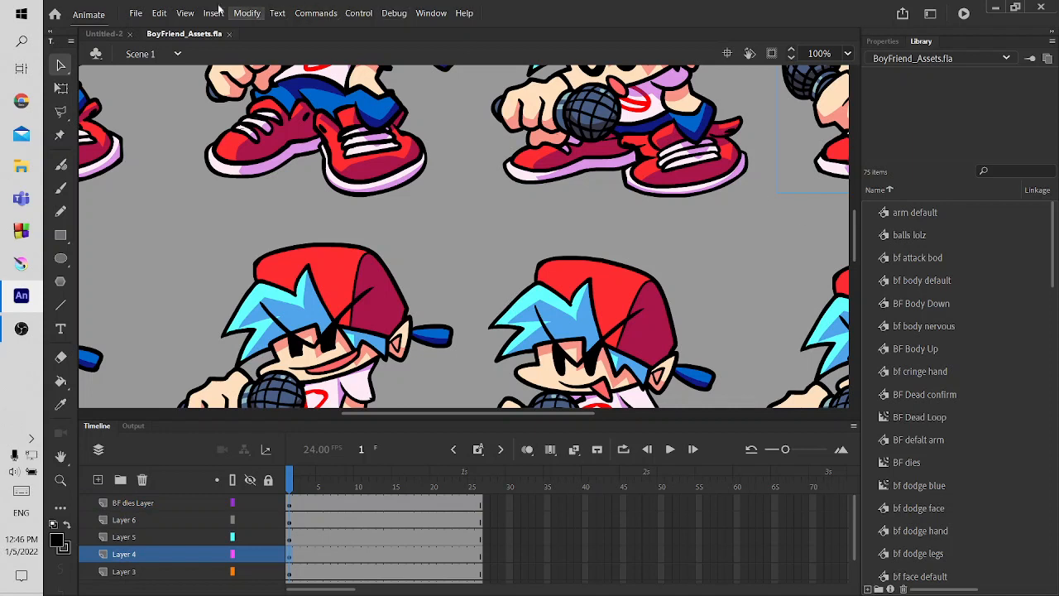
Paste the peace-sign sprite into the blank 4K document and place it in the canvas's lower-right corner
click(105, 33)
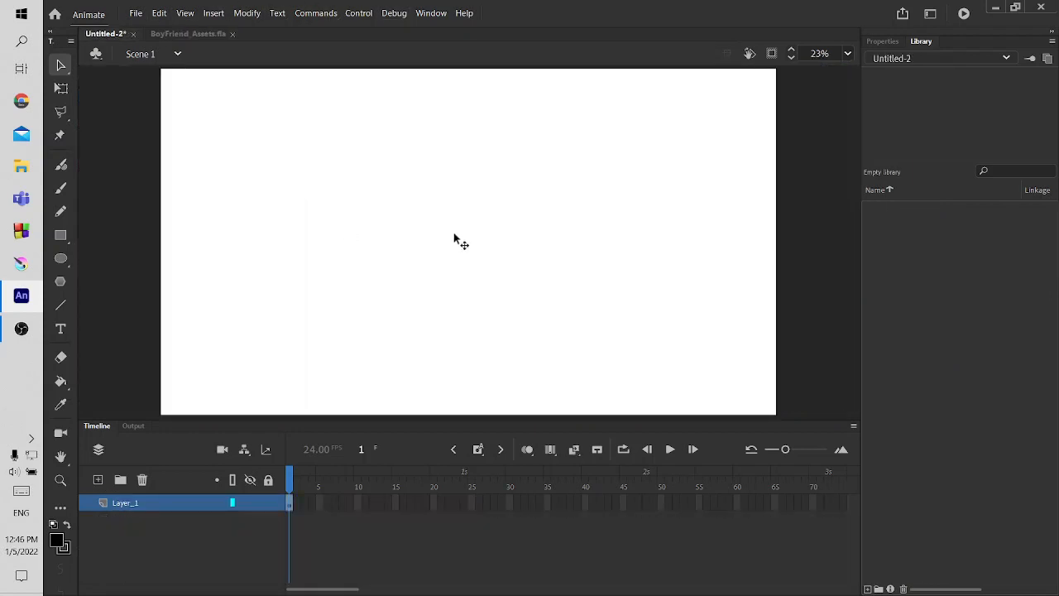
key(ctrl+v)
drag(467, 248, 742, 386)
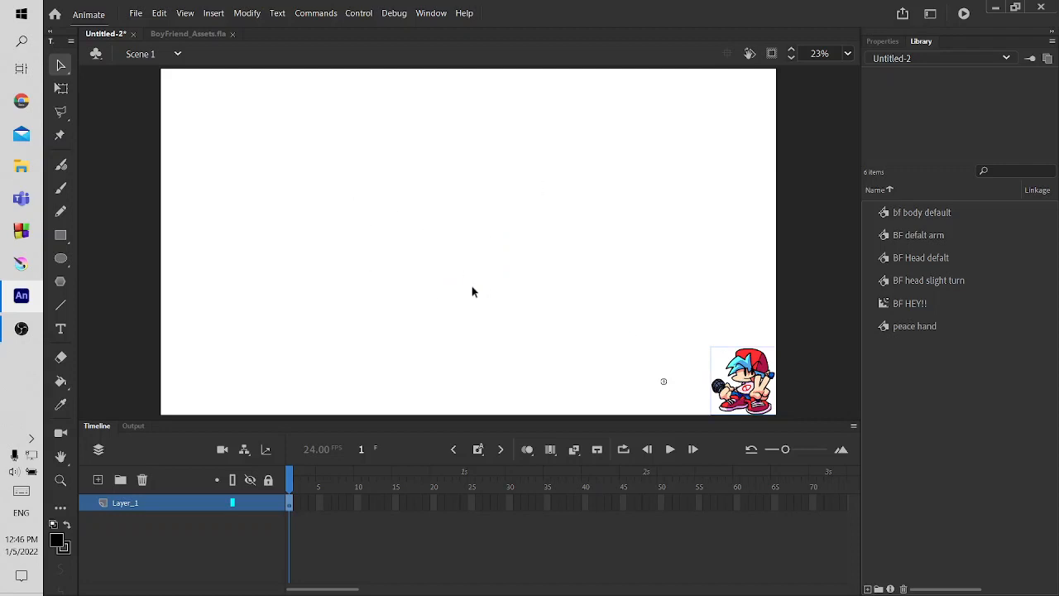
drag(243, 101, 560, 373)
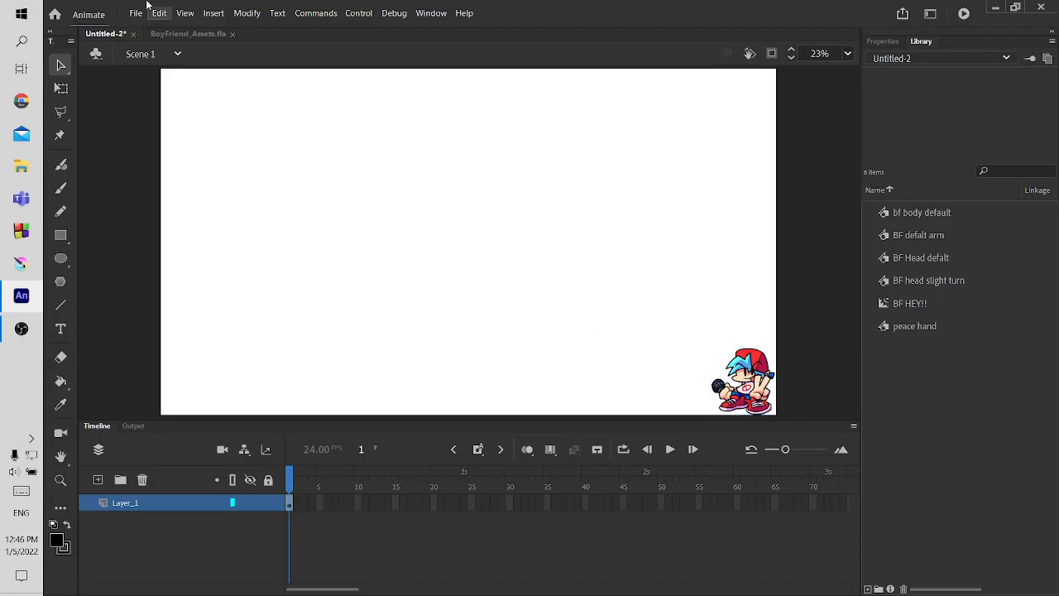
Close the untitled 4K document without saving it, then close BoyFriend_Assets.fla
click(133, 34)
click(550, 321)
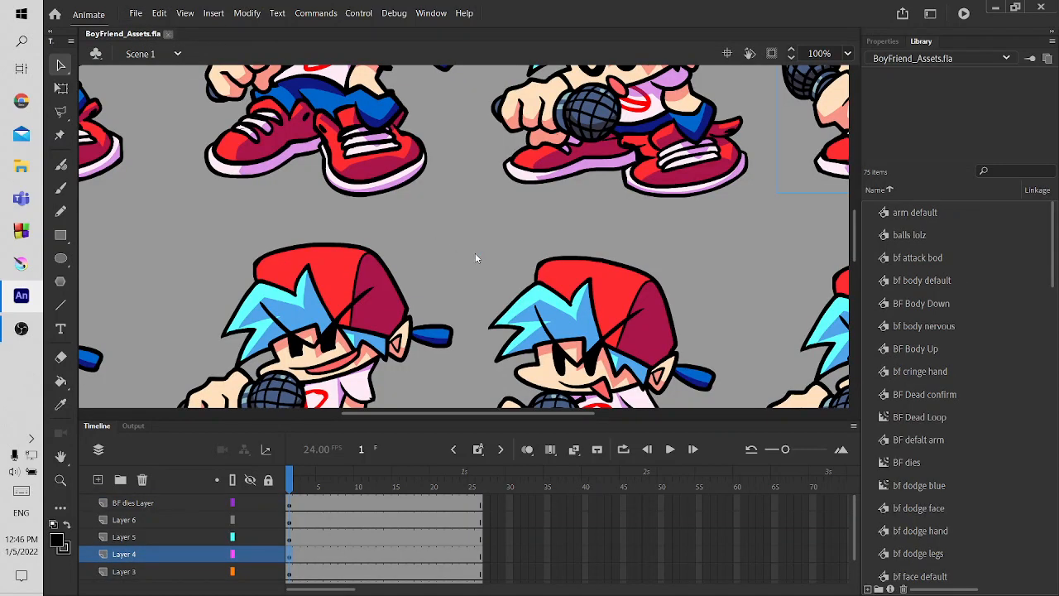
key(ctrl+w)
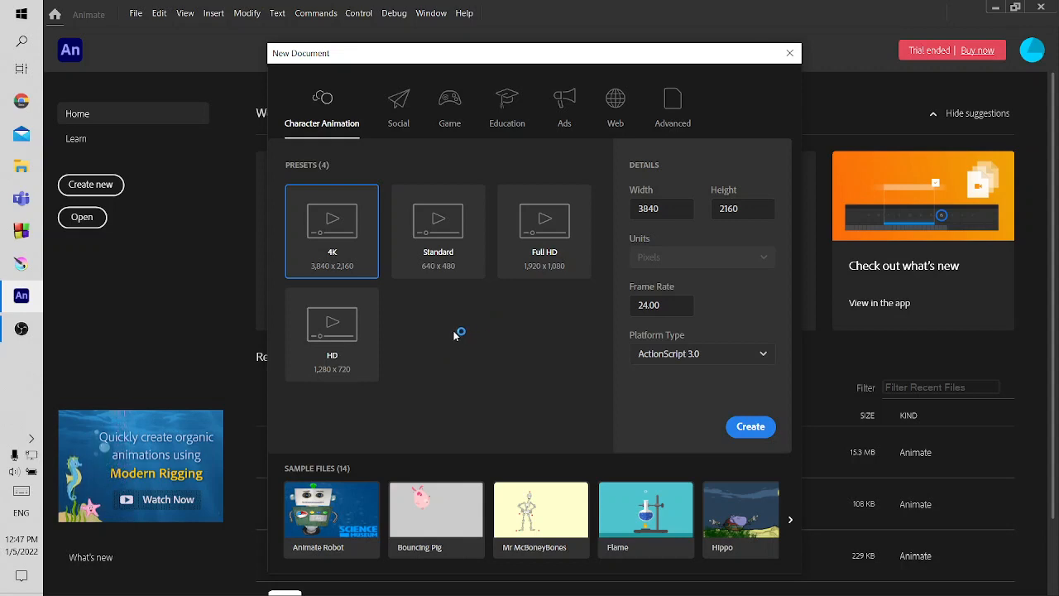
Create a new character animation document from the Full HD 1,920 x 1,080 preset and fit its canvas in the window
click(536, 242)
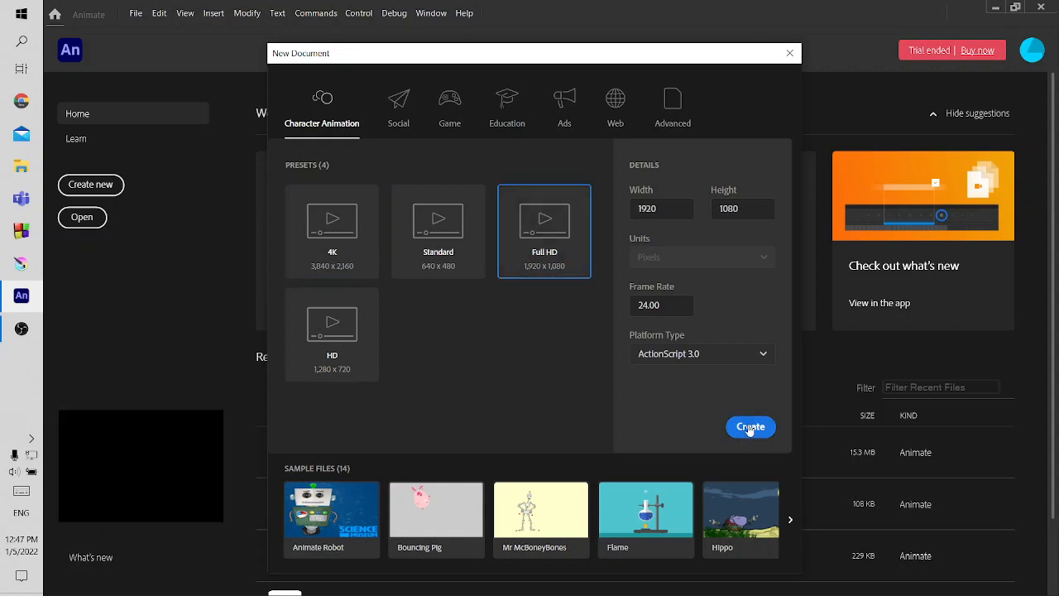
click(750, 426)
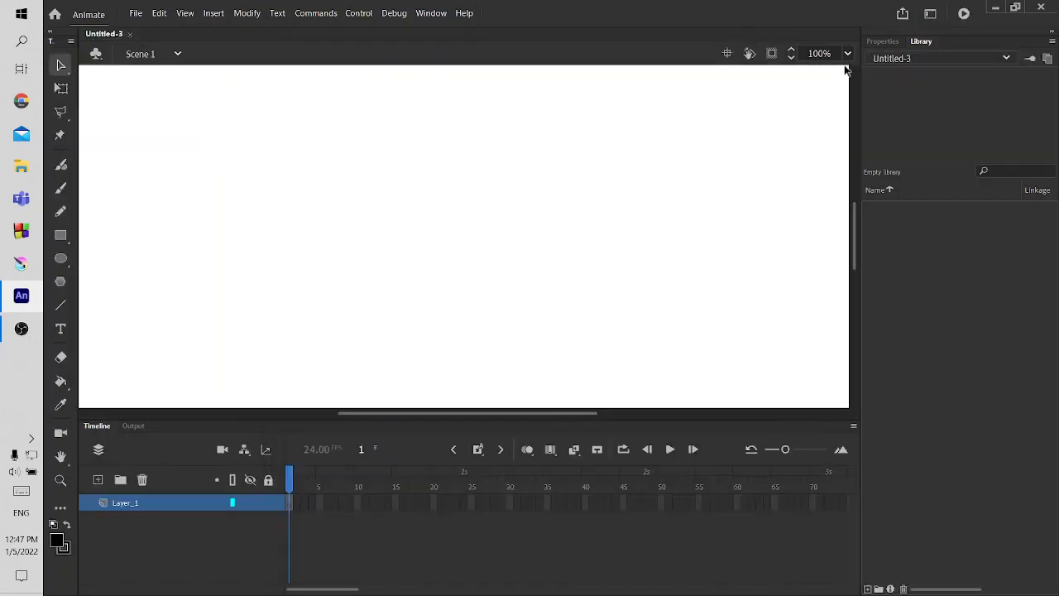
click(848, 53)
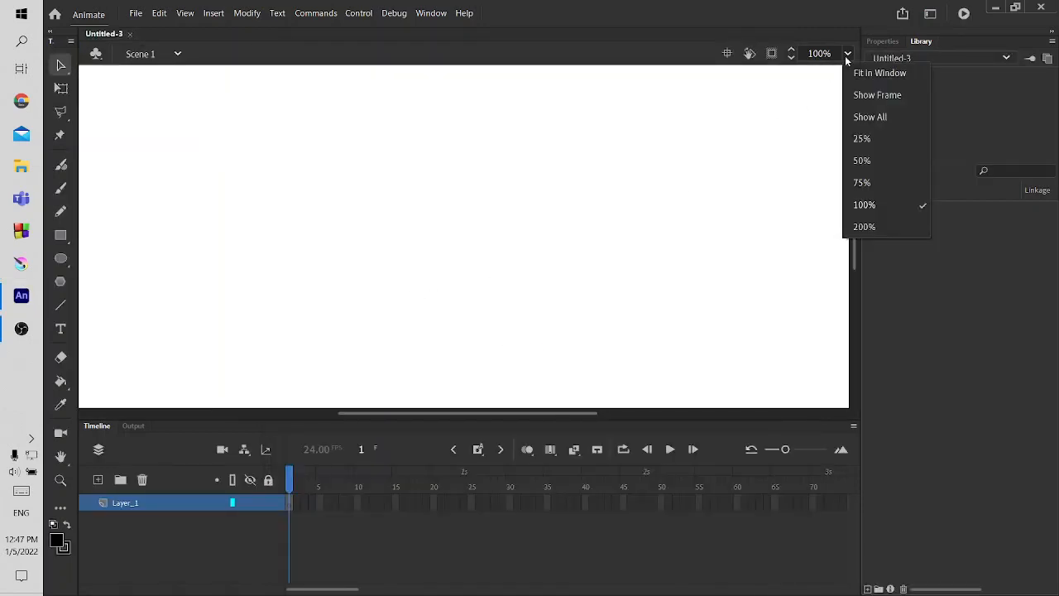
click(865, 77)
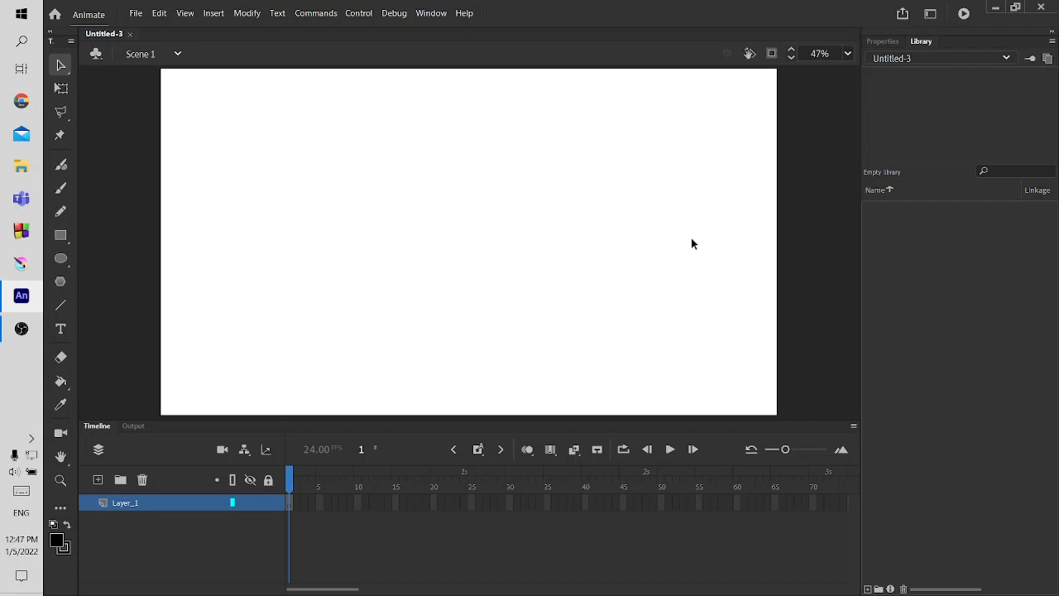
Open the recent file BoyFriend_Assets.fla again and copy the peace-sign Boyfriend sprite
click(133, 12)
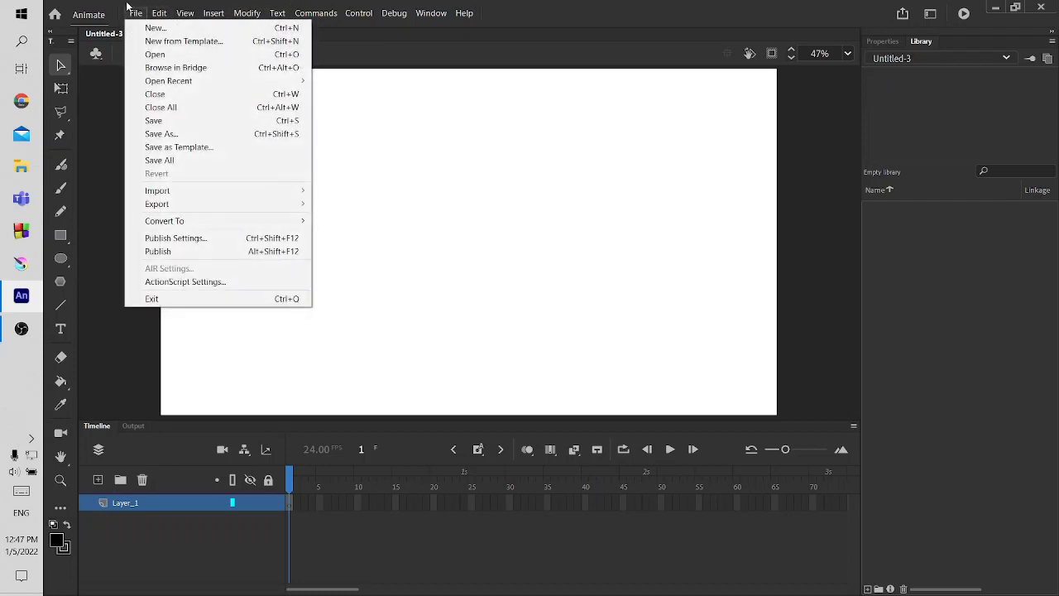
mouse_move(166, 80)
click(386, 80)
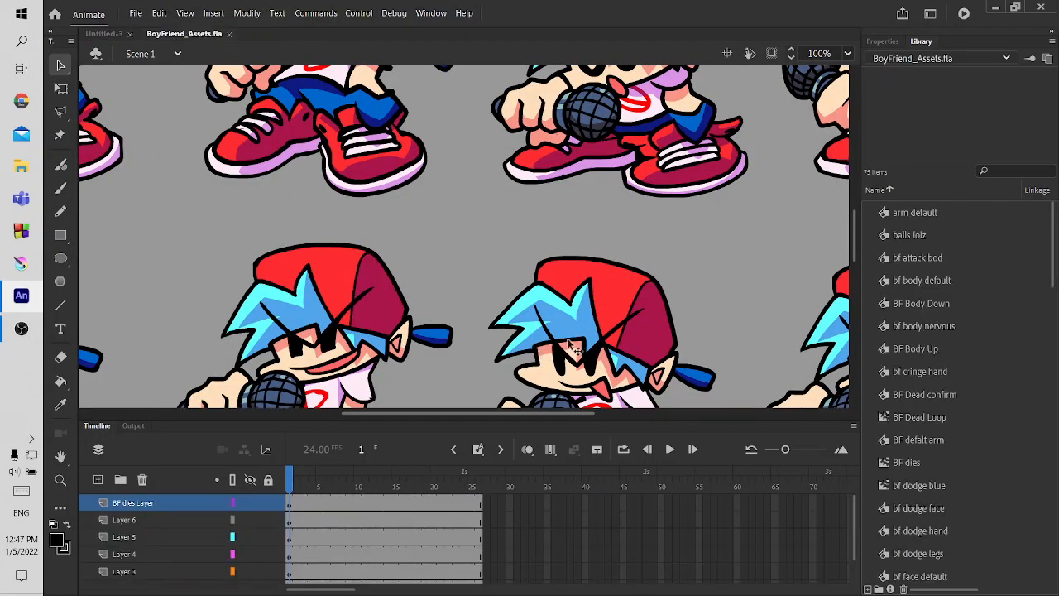
click(831, 163)
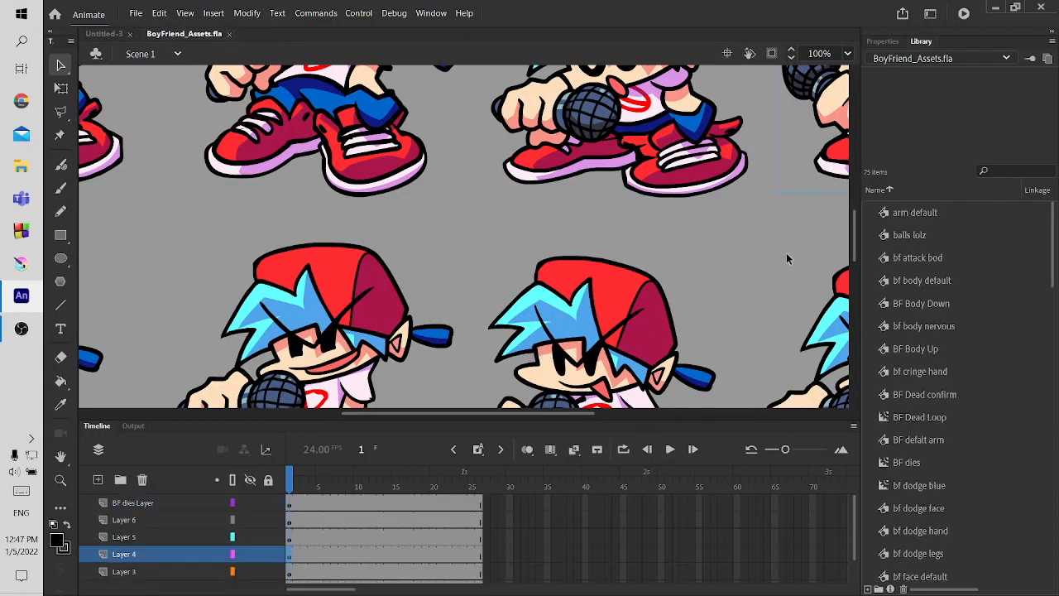
Paste the peace-sign sprite into the Full HD document, place it in the canvas's lower-right corner, and deselect it
click(103, 33)
key(ctrl+v)
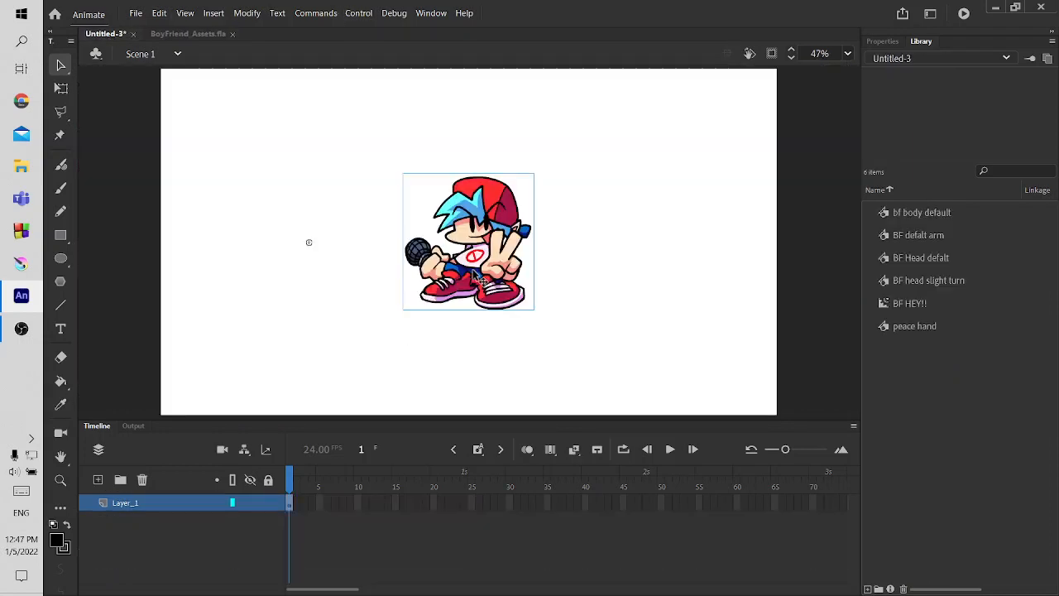
drag(480, 267, 716, 368)
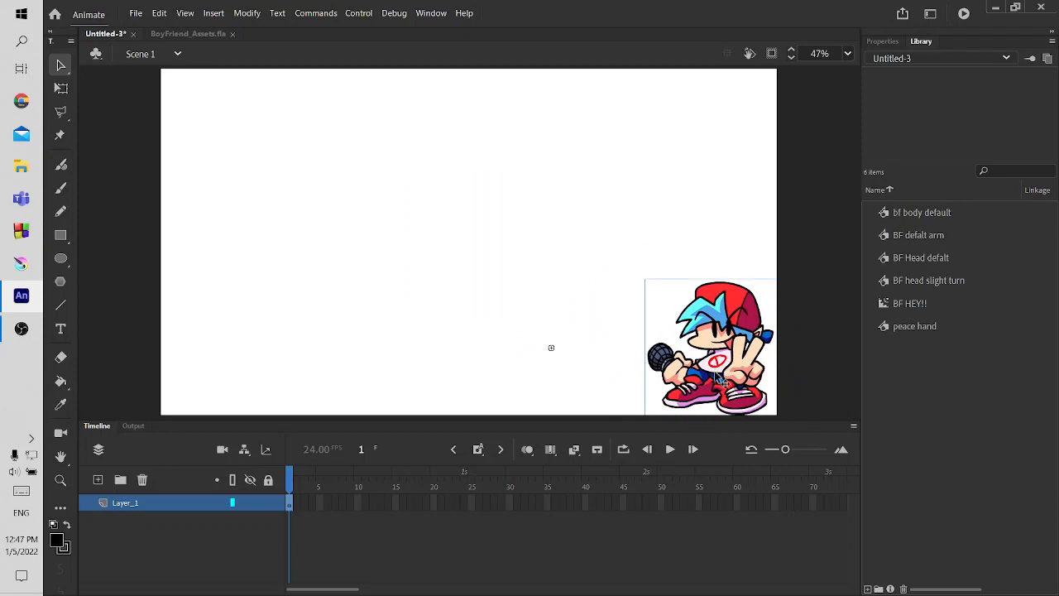
click(601, 381)
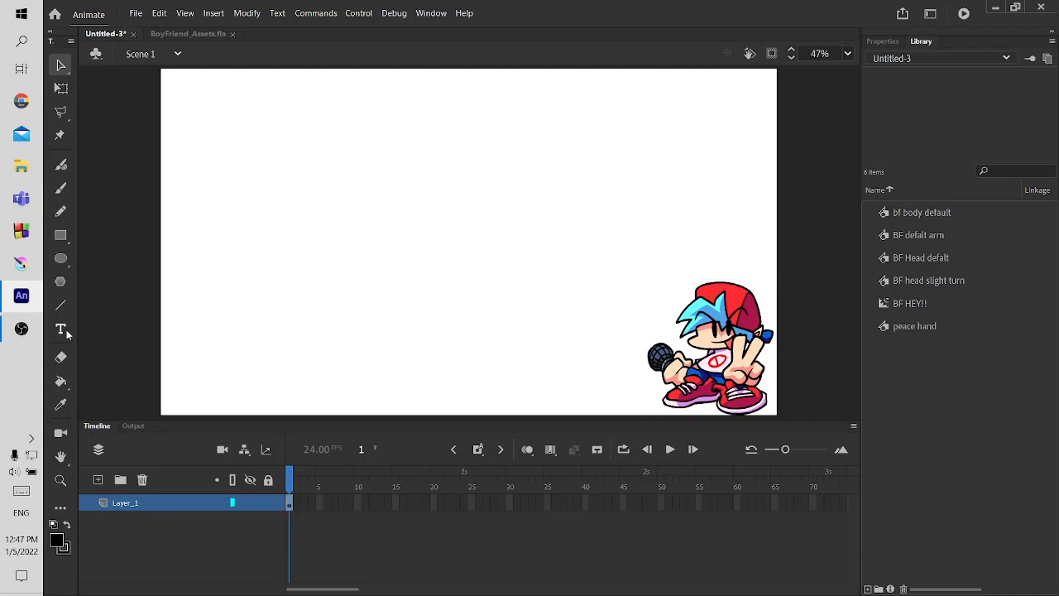
Try the Fluid Brush with a large freehand scribble on the canvas, then undo it
click(62, 168)
mouse_move(270, 151)
mouse_down()
mouse_move(564, 167)
mouse_move(350, 309)
mouse_move(216, 305)
mouse_move(458, 264)
mouse_move(495, 276)
mouse_up()
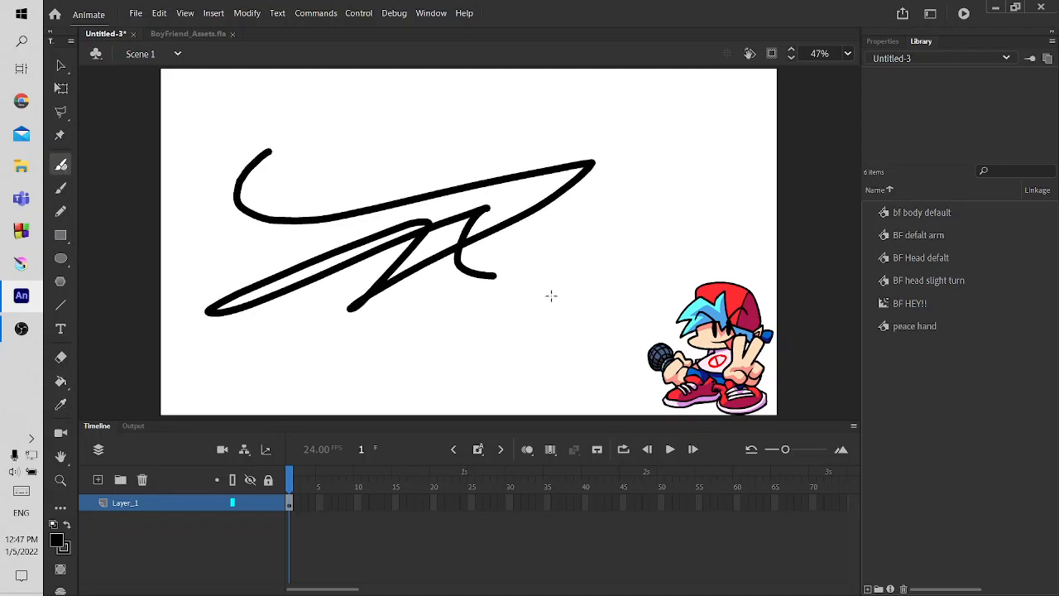
key(ctrl+z)
Set the Fluid Brush size to 4
click(882, 41)
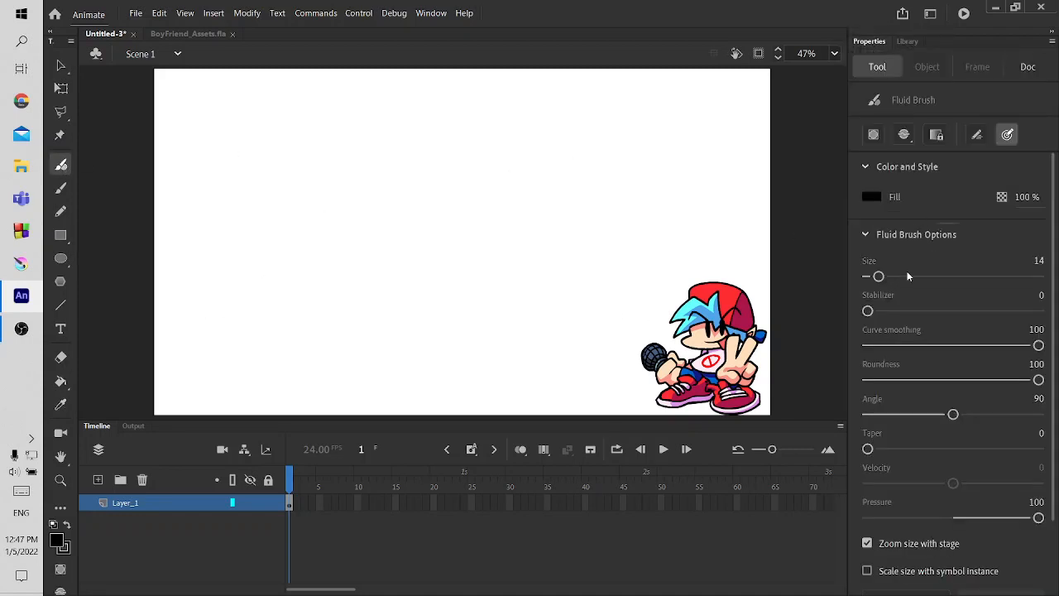
click(1037, 260)
text(4)
Test the thinner brush with a long curve and a short stroke beside the sprite's outline, then undo both strokes
mouse_move(225, 160)
mouse_down()
mouse_move(469, 210)
mouse_move(502, 286)
mouse_up()
drag(670, 277, 671, 305)
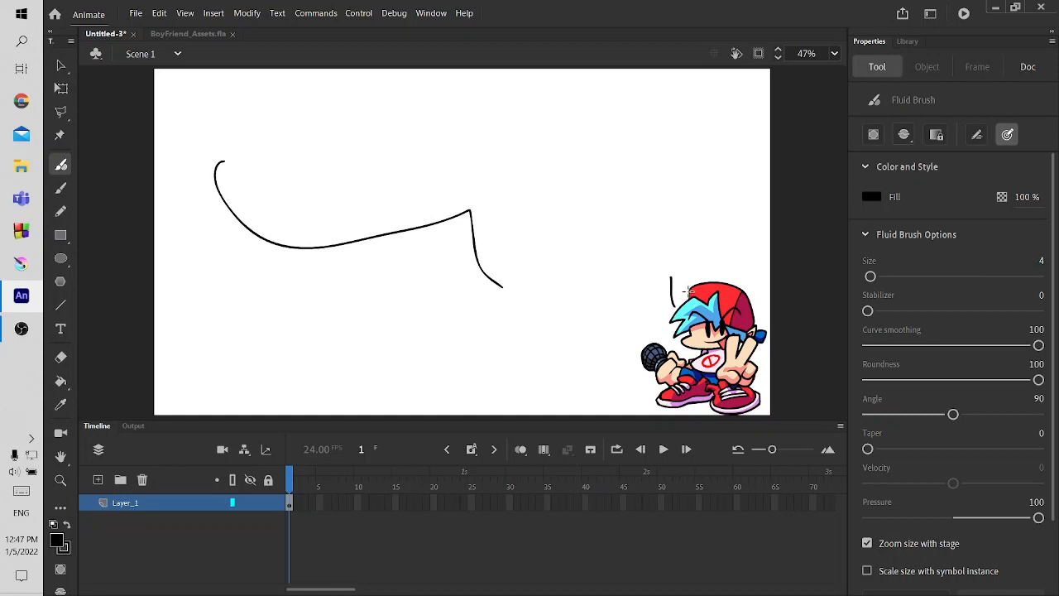
key(ctrl+z)
key(ctrl+z)
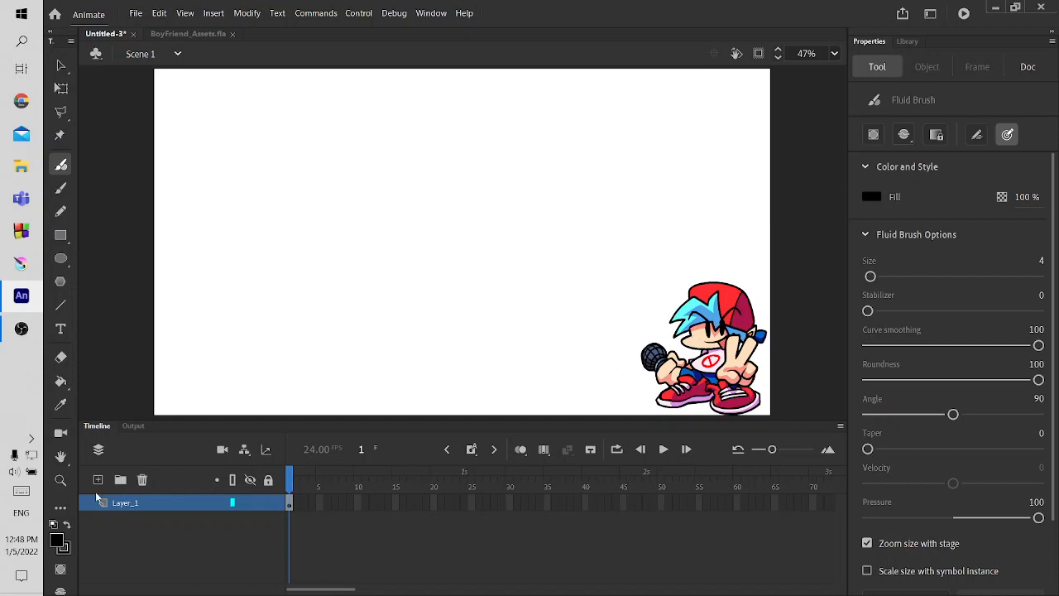
Add a new layer above the sprite's layer and create a library folder named bf
click(97, 479)
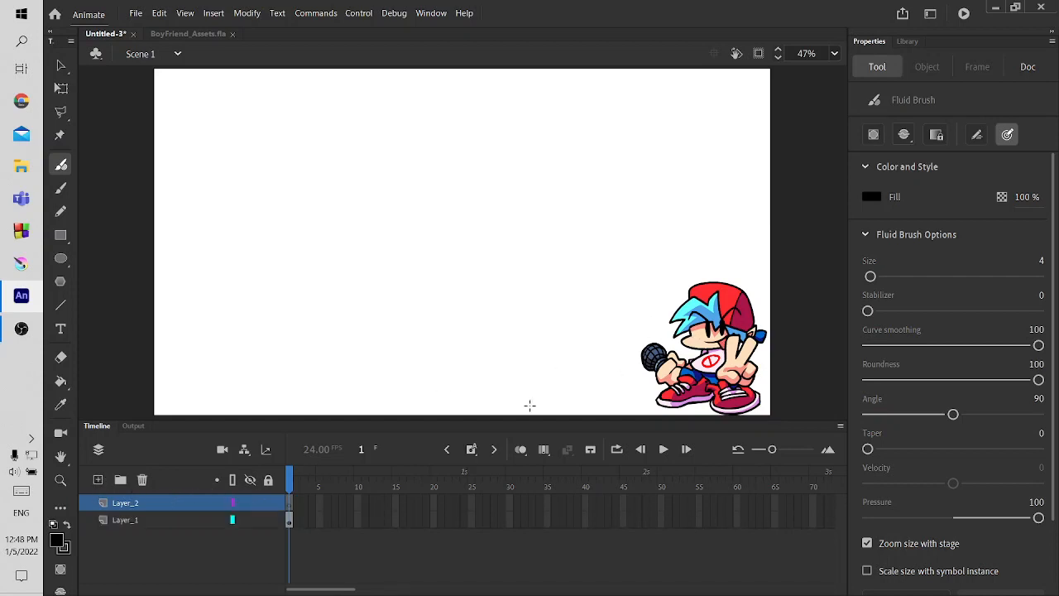
click(900, 41)
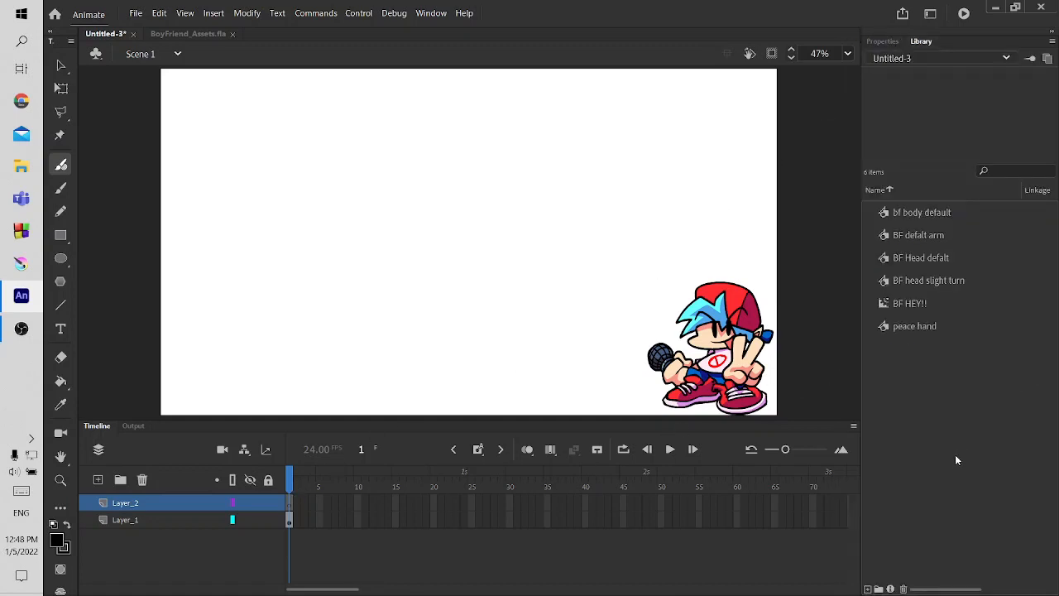
click(880, 587)
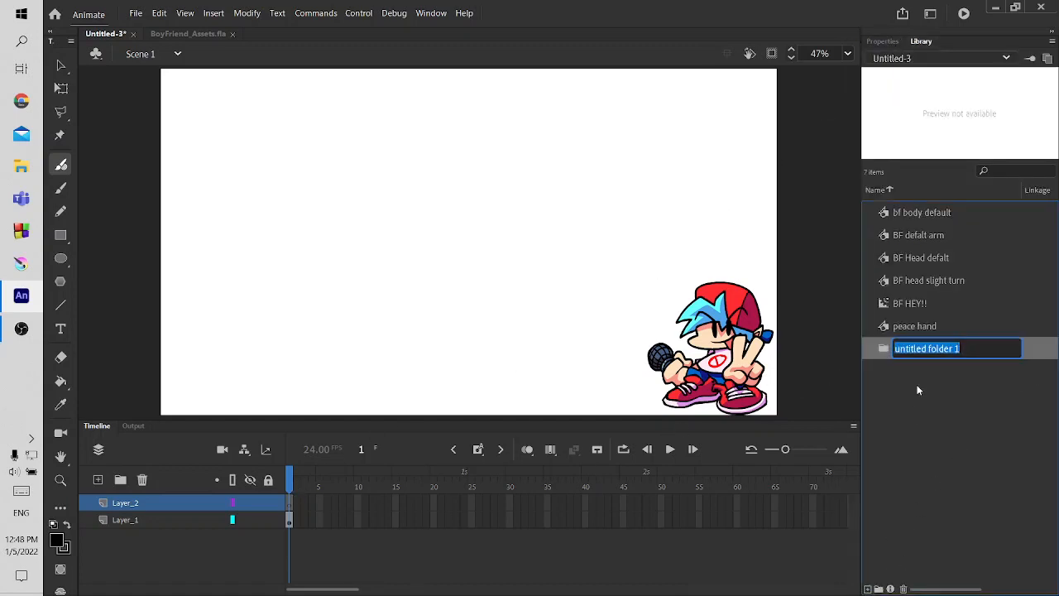
text(bf)
key(Return)
Move all the Boyfriend symbols, from bf body default through peace hand, into the bf library folder
click(937, 239)
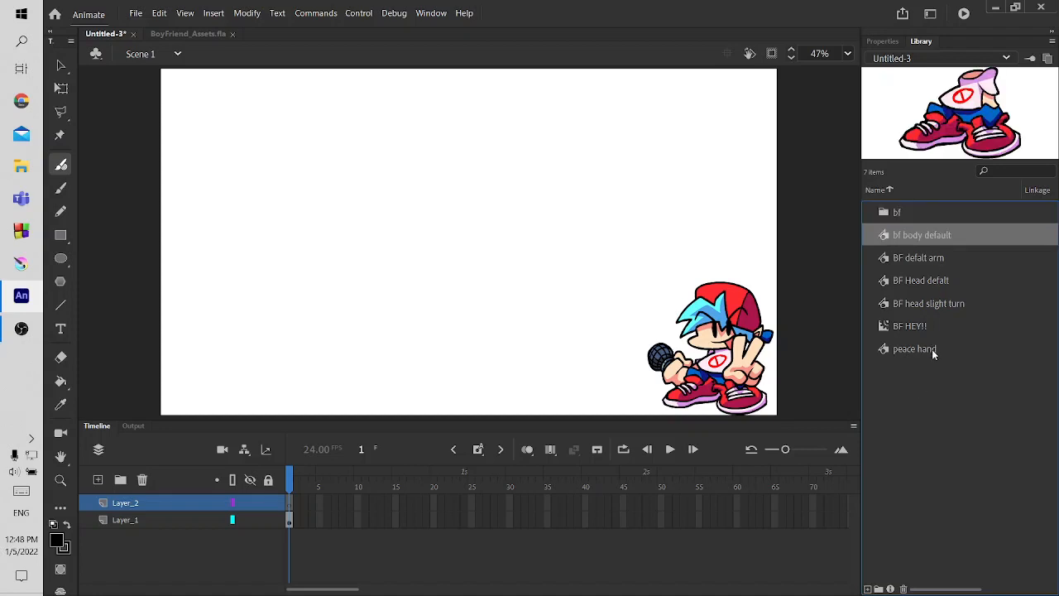
shift+click(930, 351)
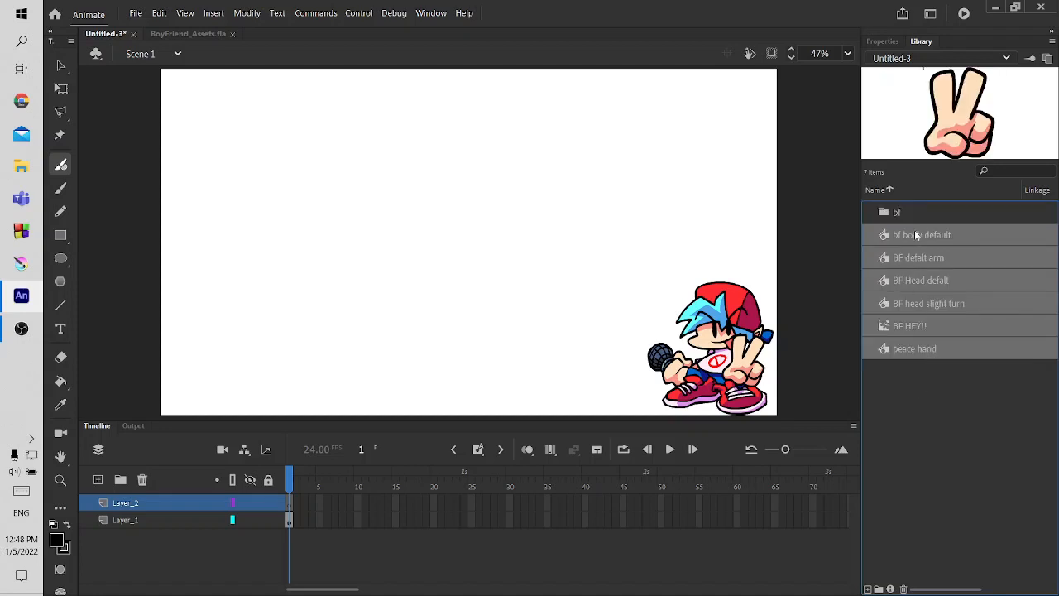
drag(915, 233, 917, 213)
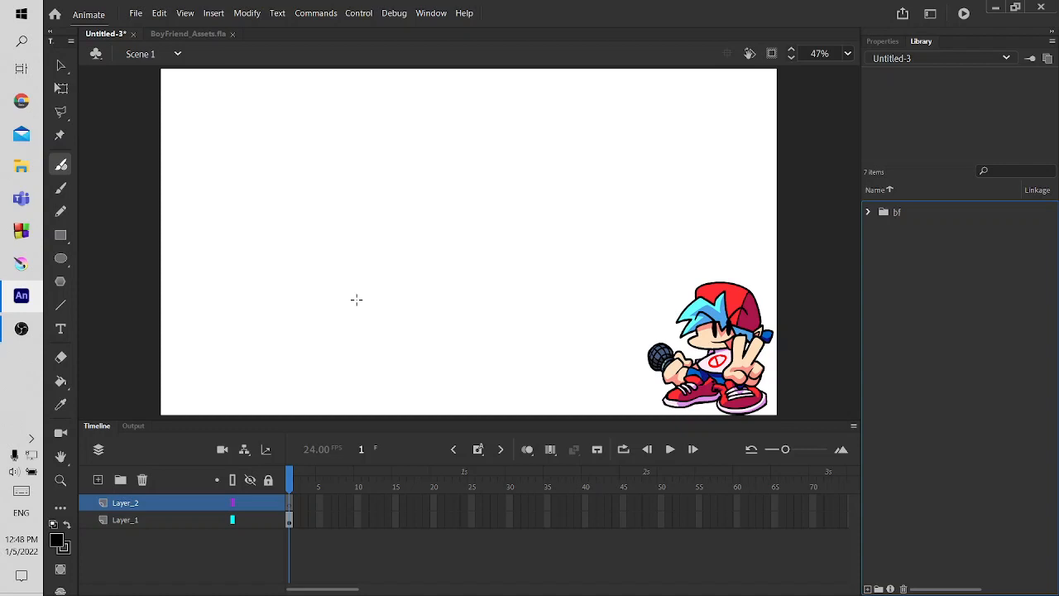
Try sketching a rough figure with head, neck and torso on the new layer, then undo all its strokes
mouse_move(392, 247)
mouse_down()
mouse_move(415, 293)
mouse_move(469, 273)
mouse_move(479, 310)
mouse_up()
key(ctrl+z)
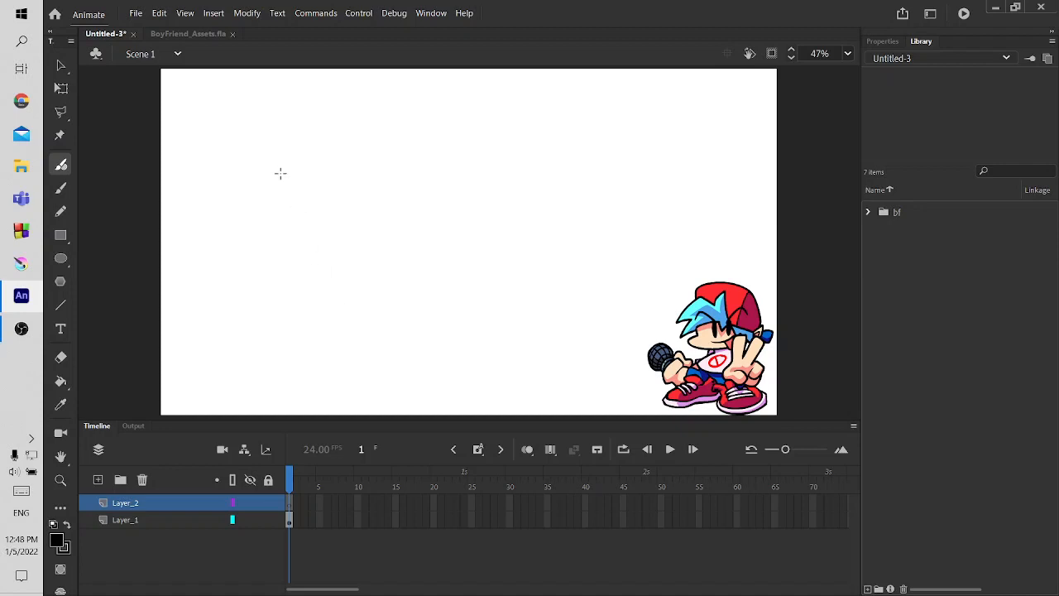
mouse_move(331, 158)
mouse_down()
mouse_move(313, 205)
mouse_move(322, 217)
mouse_move(313, 314)
mouse_up()
drag(316, 219, 354, 312)
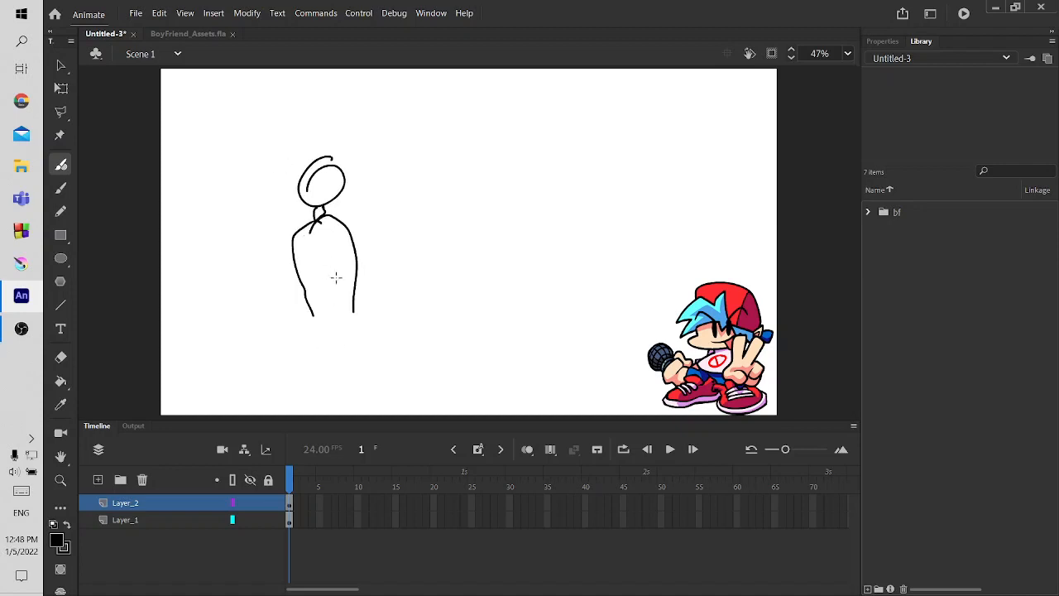
key(ctrl+z)
key(ctrl+z)
key(ctrl+z)
key(ctrl+z)
key(ctrl+z)
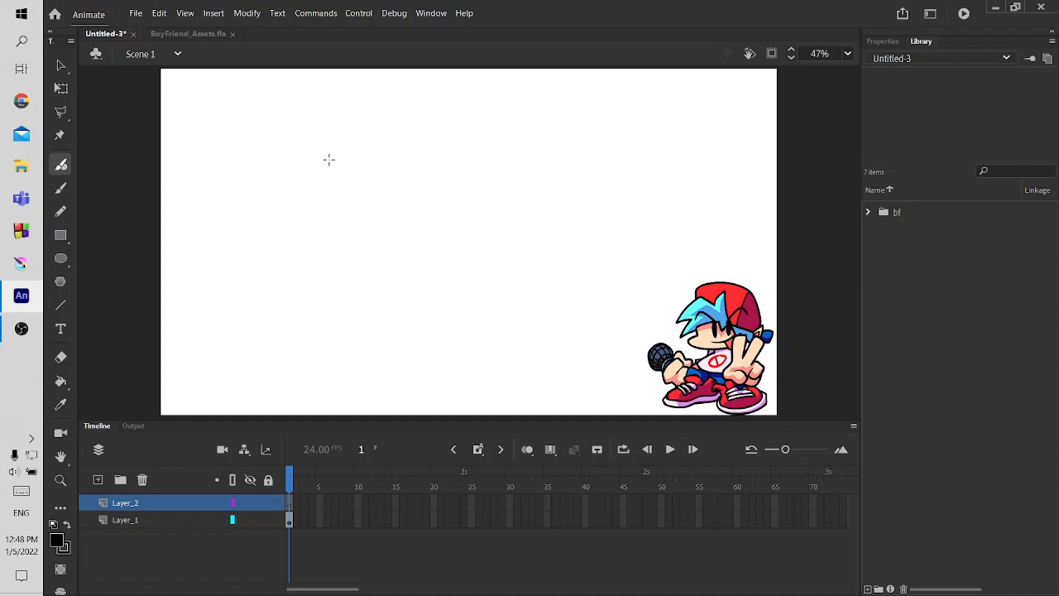
Try a long horizontal brush line across the canvas, then undo it
scroll(292, 181, up, 2)
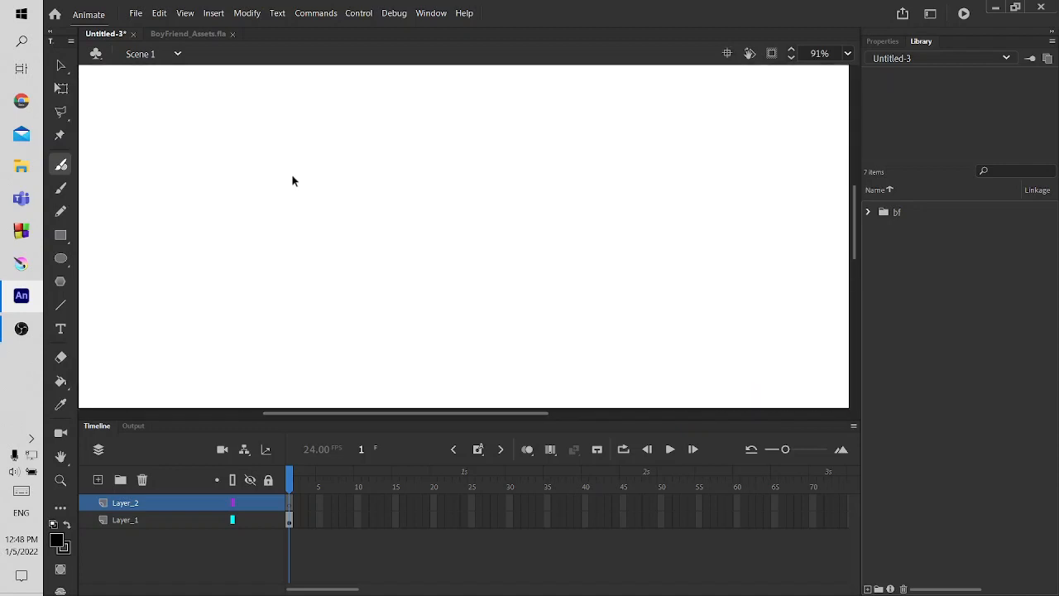
scroll(312, 191, down, 2)
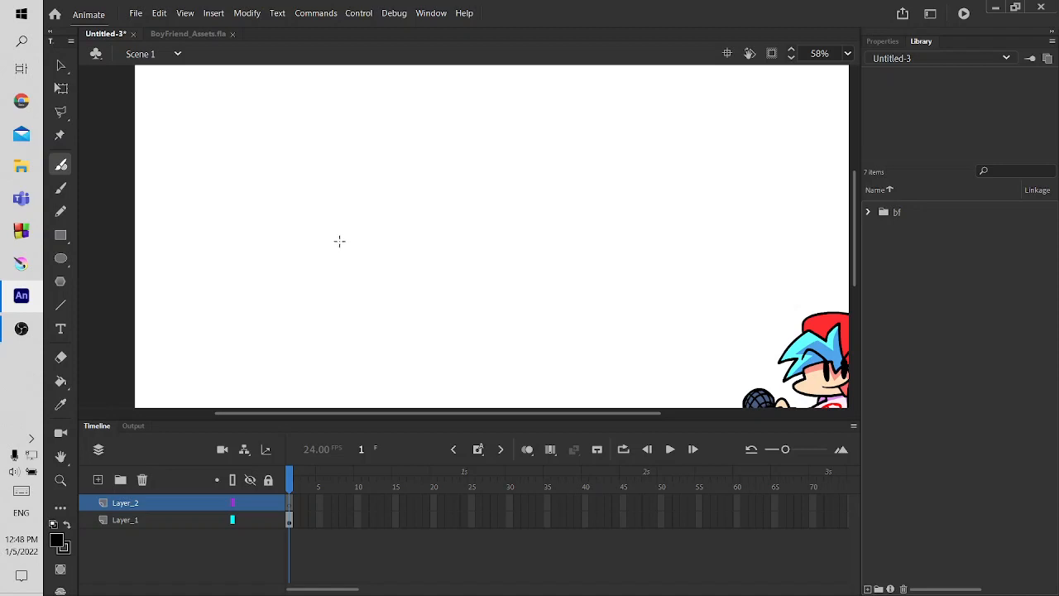
mouse_move(204, 204)
mouse_down()
mouse_move(605, 199)
mouse_move(675, 223)
mouse_move(688, 201)
mouse_up()
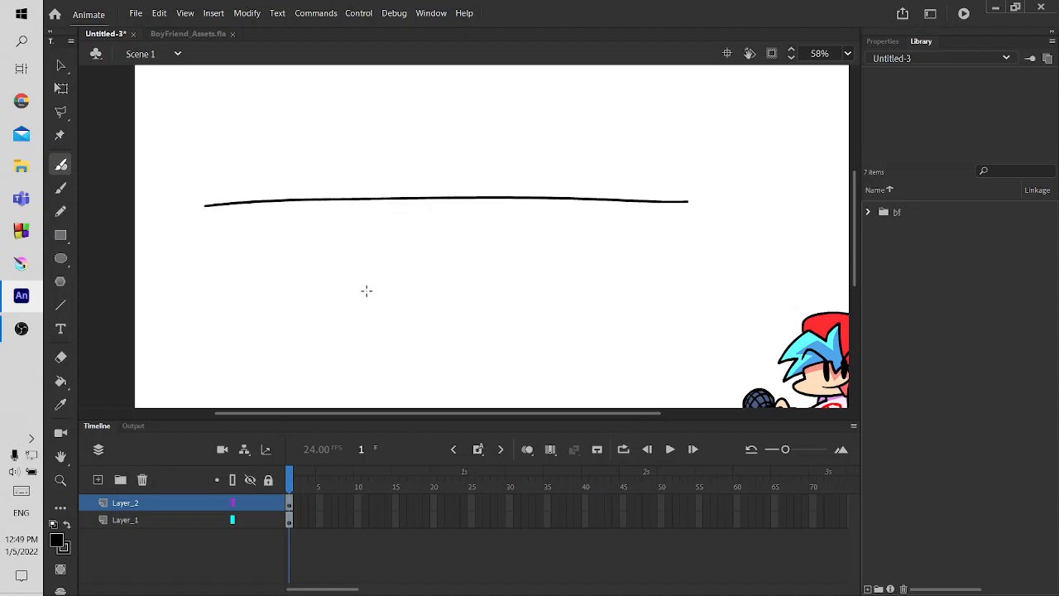
key(ctrl+z)
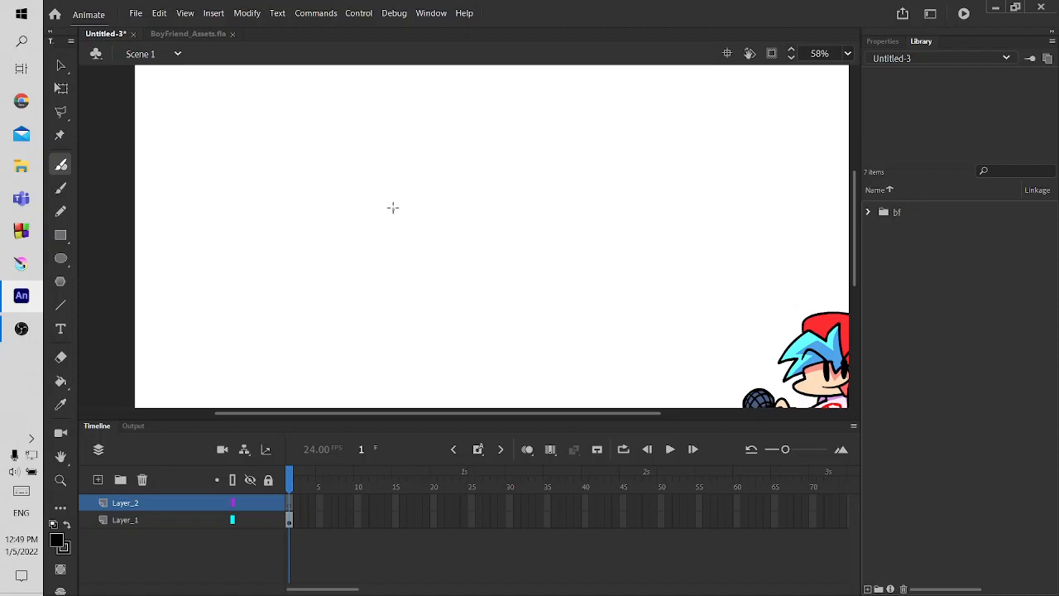
Draw a round head outline on Layer_2 with a small cross mark in its upper-right part, undoing stray strokes
mouse_move(392, 206)
mouse_down()
mouse_move(343, 201)
mouse_move(331, 221)
mouse_move(349, 261)
mouse_move(376, 264)
mouse_move(395, 249)
mouse_move(391, 203)
mouse_up()
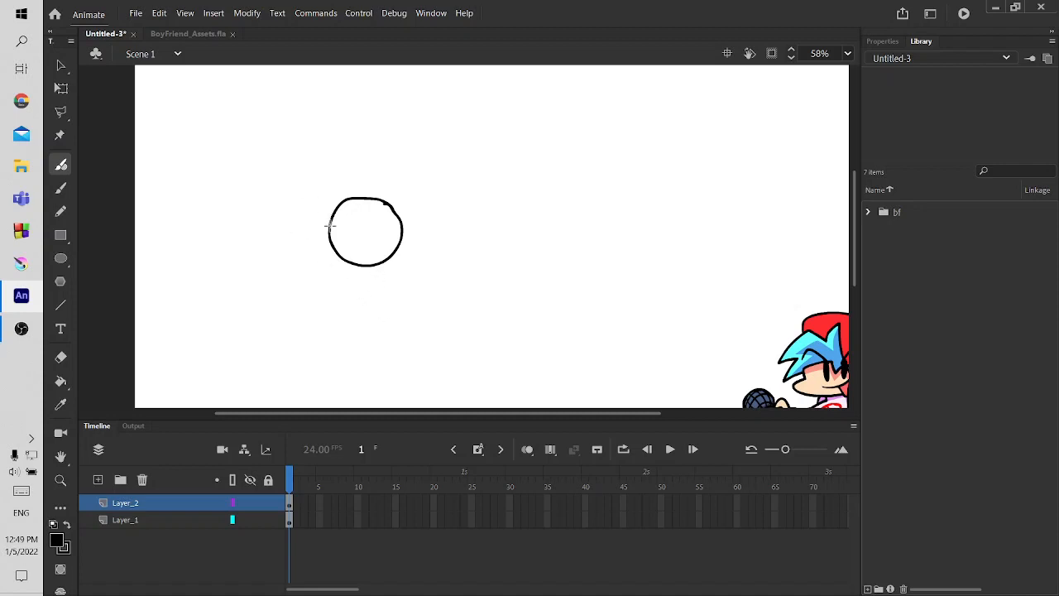
mouse_move(329, 229)
mouse_down()
mouse_move(322, 217)
mouse_move(336, 202)
mouse_up()
key(ctrl+z)
mouse_move(374, 205)
mouse_down()
mouse_move(381, 248)
mouse_move(394, 223)
mouse_up()
key(ctrl+z)
drag(361, 231, 386, 220)
Fill the inside of the round head with mid grey using the Paint Bucket
click(61, 381)
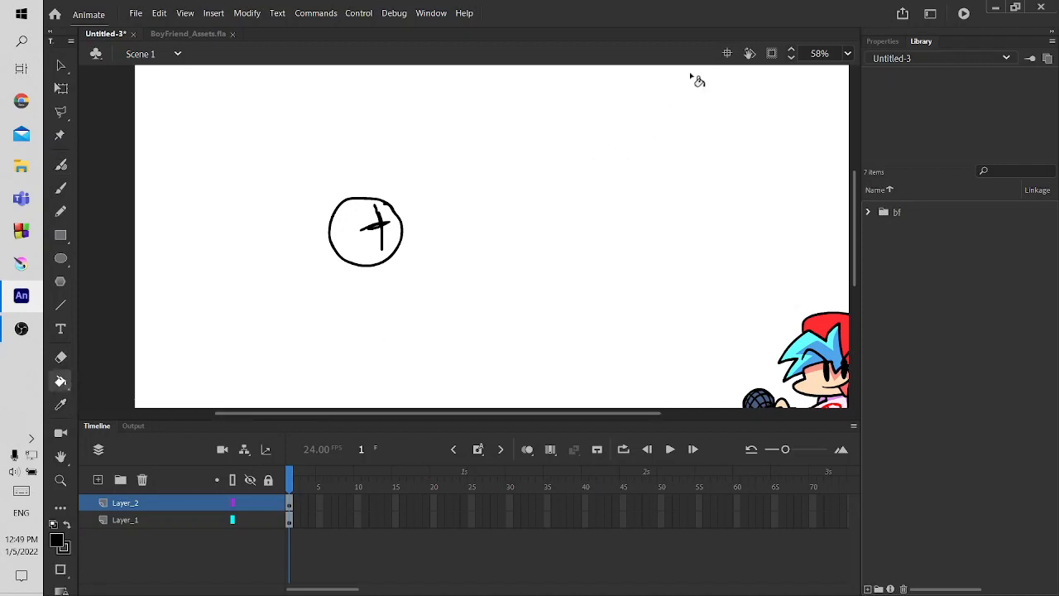
click(879, 38)
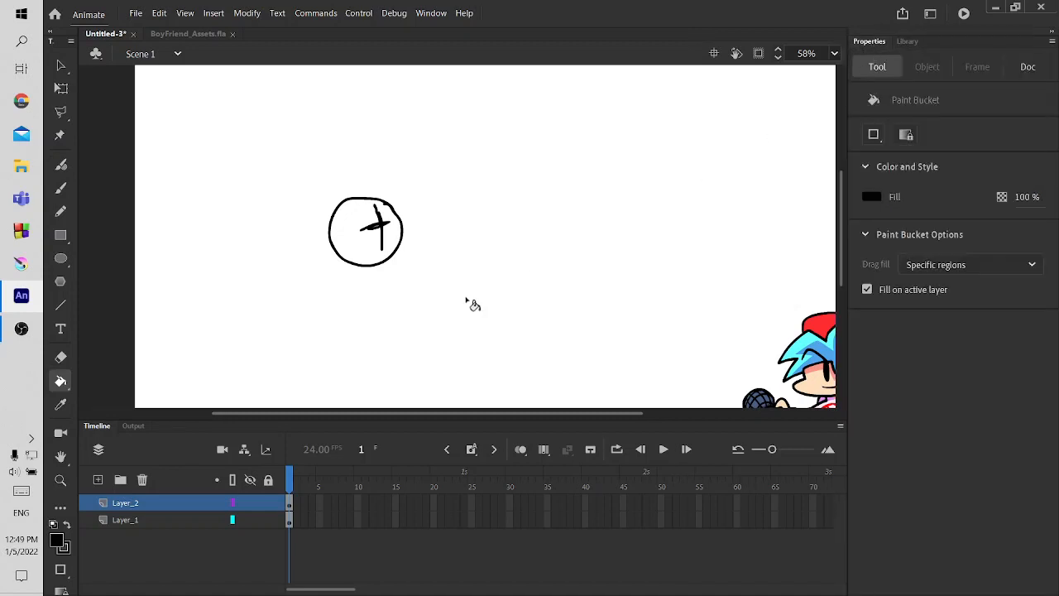
click(871, 196)
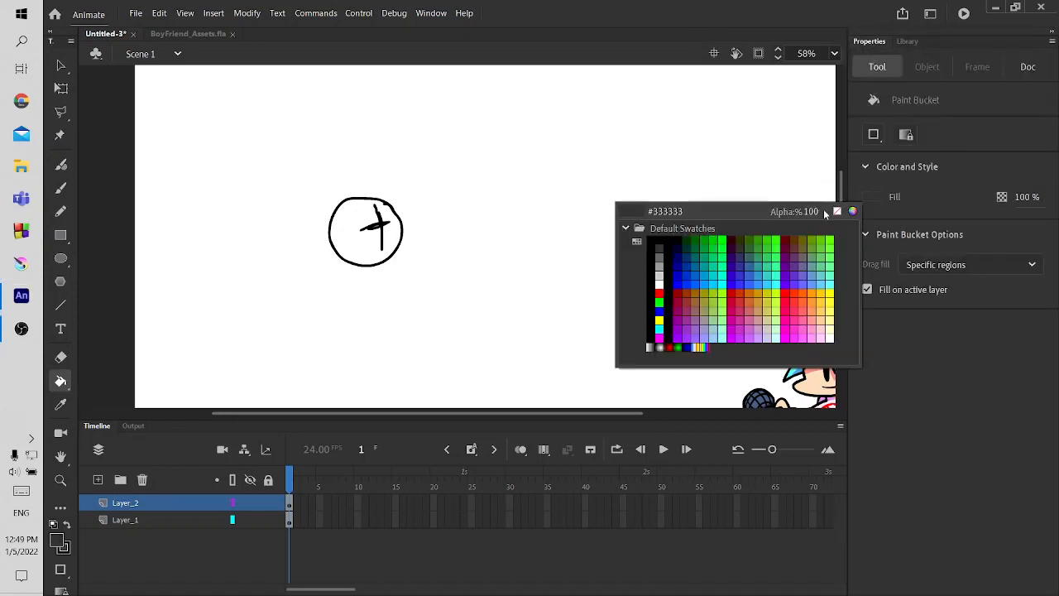
click(659, 265)
click(364, 265)
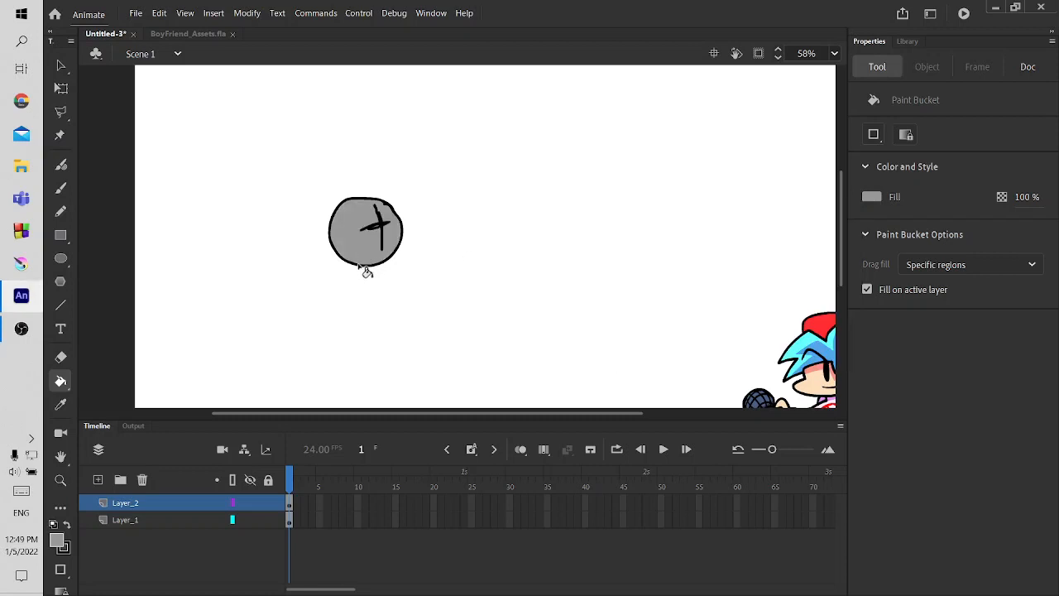
scroll(359, 249, up, 5)
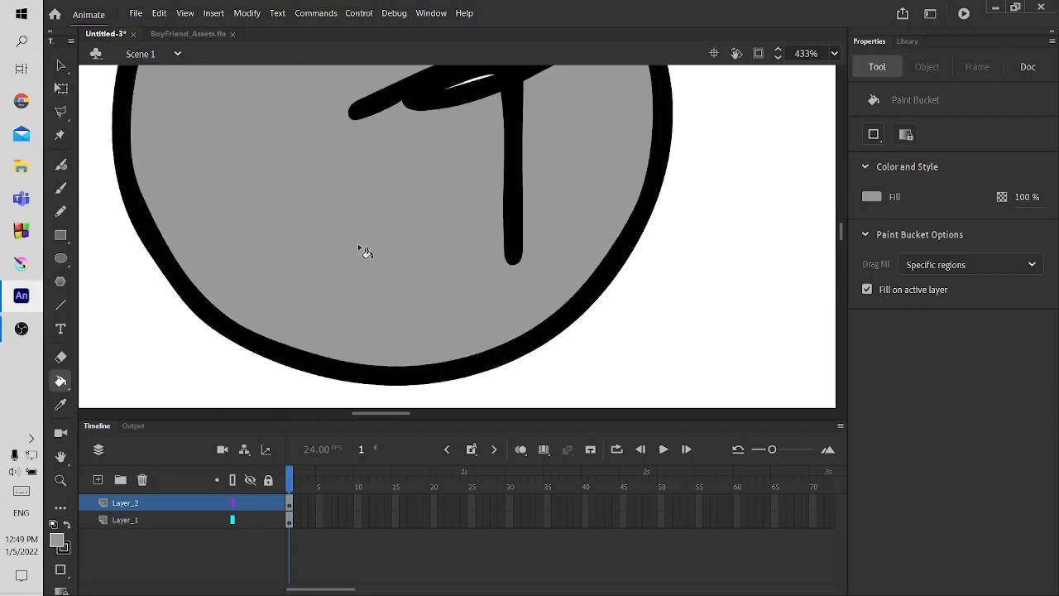
Fill the small white gap inside the head's cross mark with grey using the Paint Bucket
scroll(388, 386, up, 3)
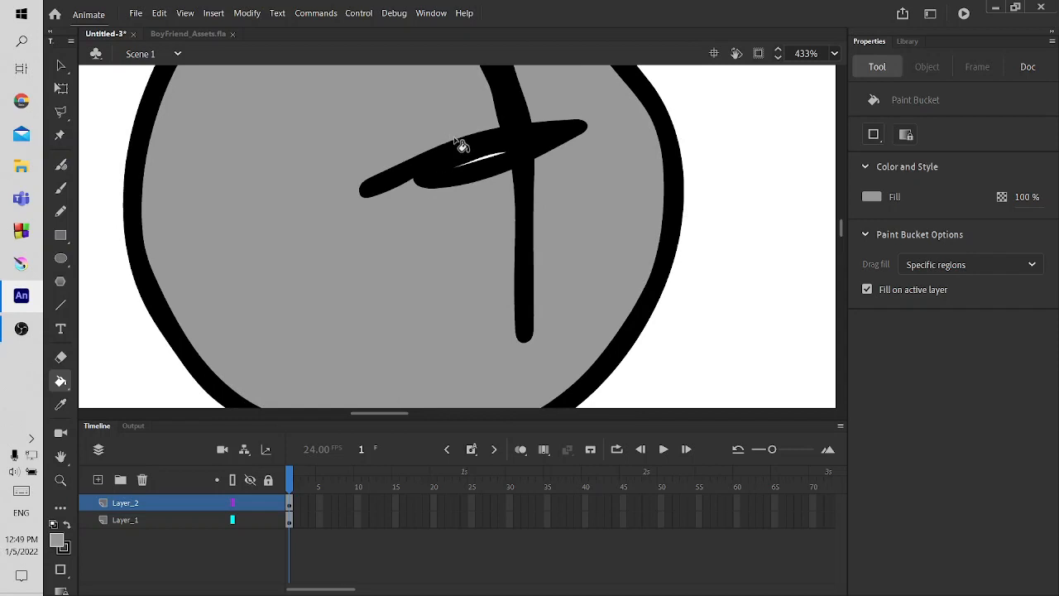
click(473, 173)
click(834, 53)
click(856, 73)
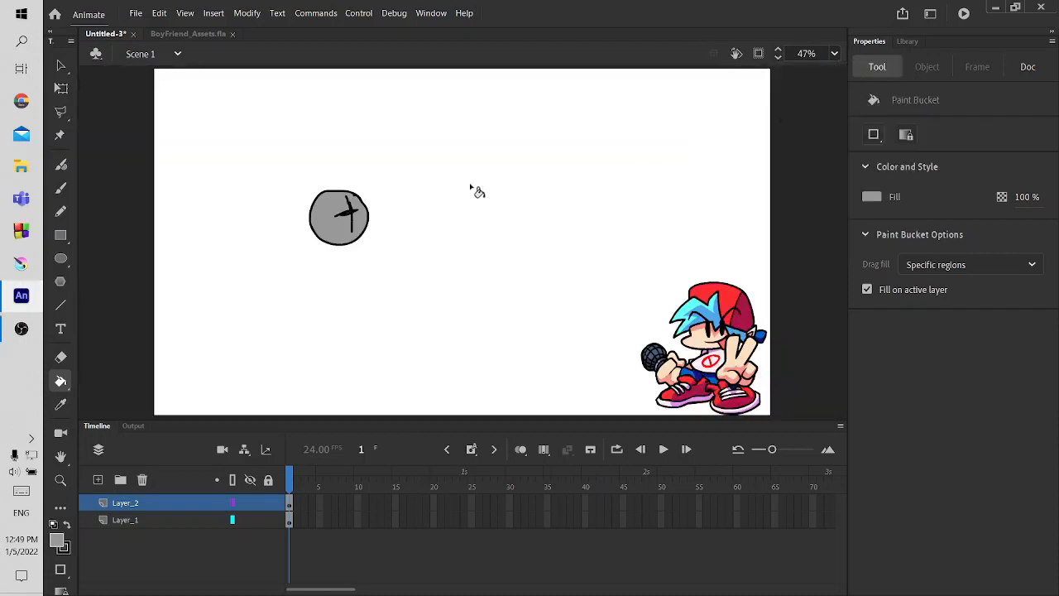
Convert Layer_2 with the round head into a Graphic symbol named head and select it on the canvas
right_click(173, 505)
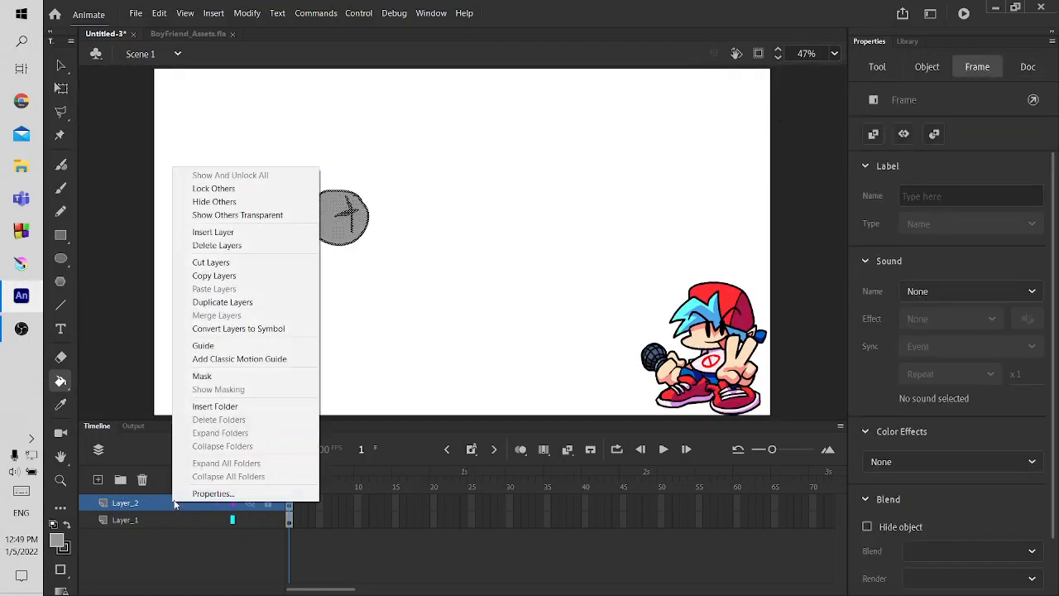
click(260, 328)
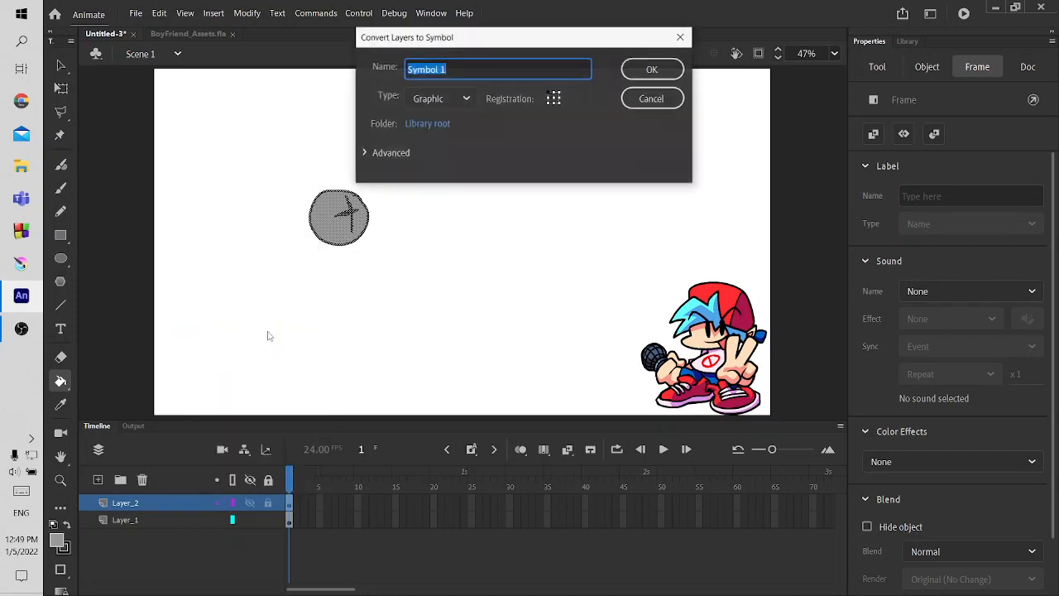
click(466, 100)
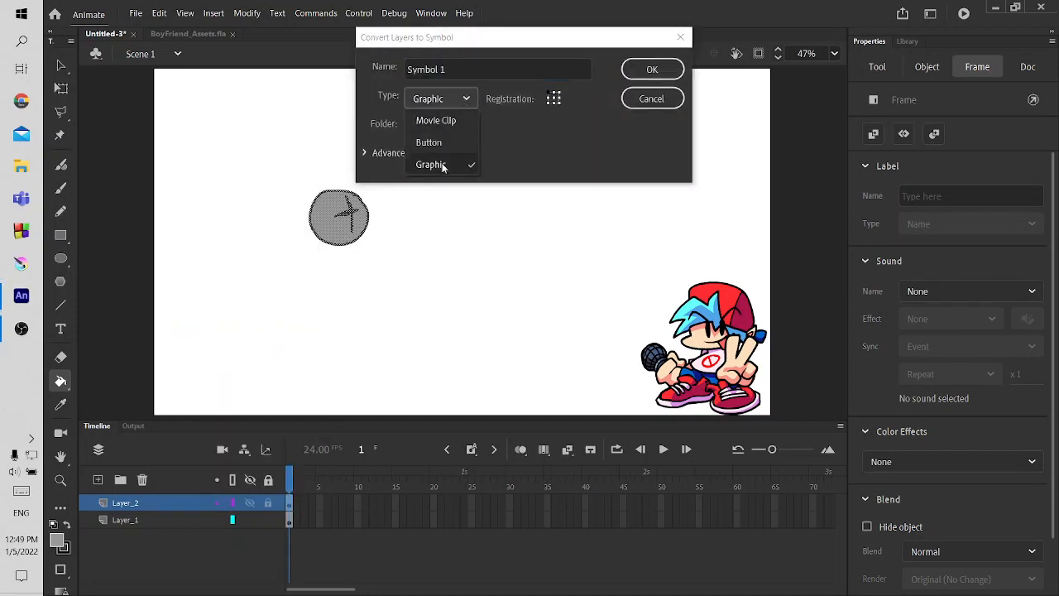
click(469, 165)
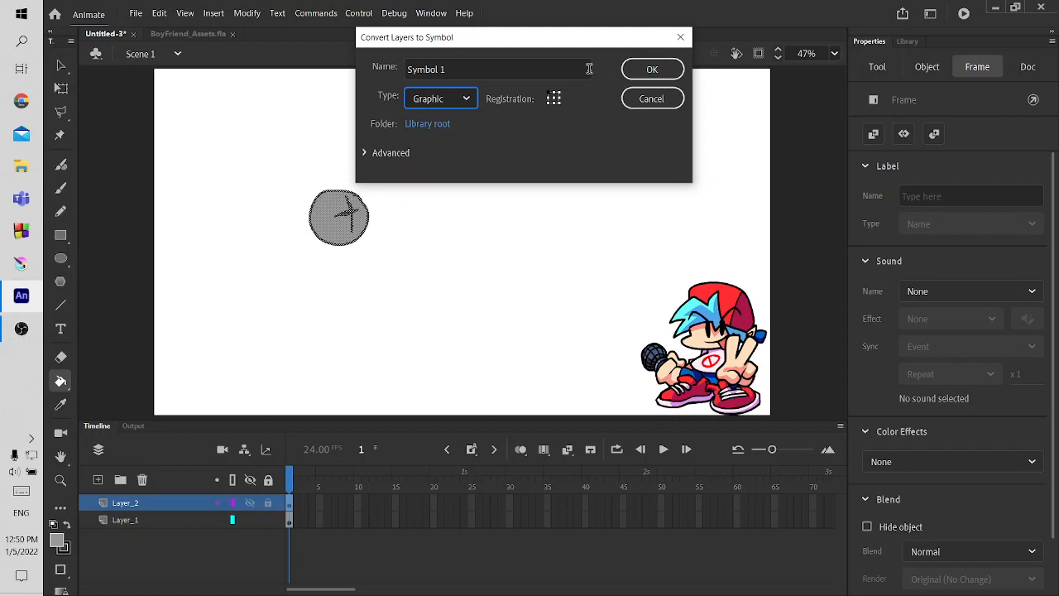
double_click(426, 68)
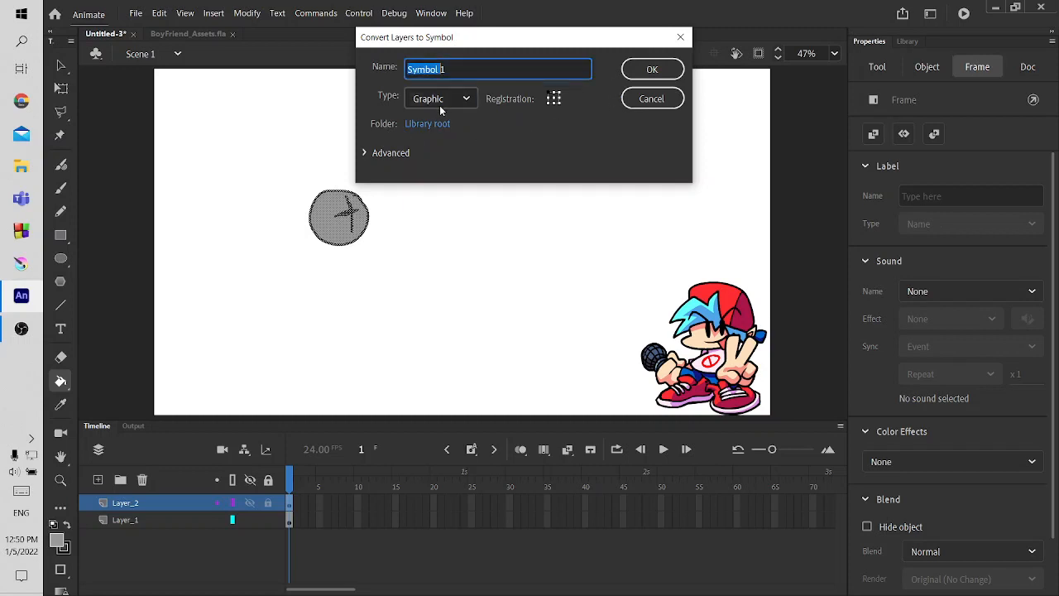
click(468, 68)
key(BackSpace)
key(BackSpace)
key(BackSpace)
key(BackSpace)
key(BackSpace)
key(BackSpace)
key(BackSpace)
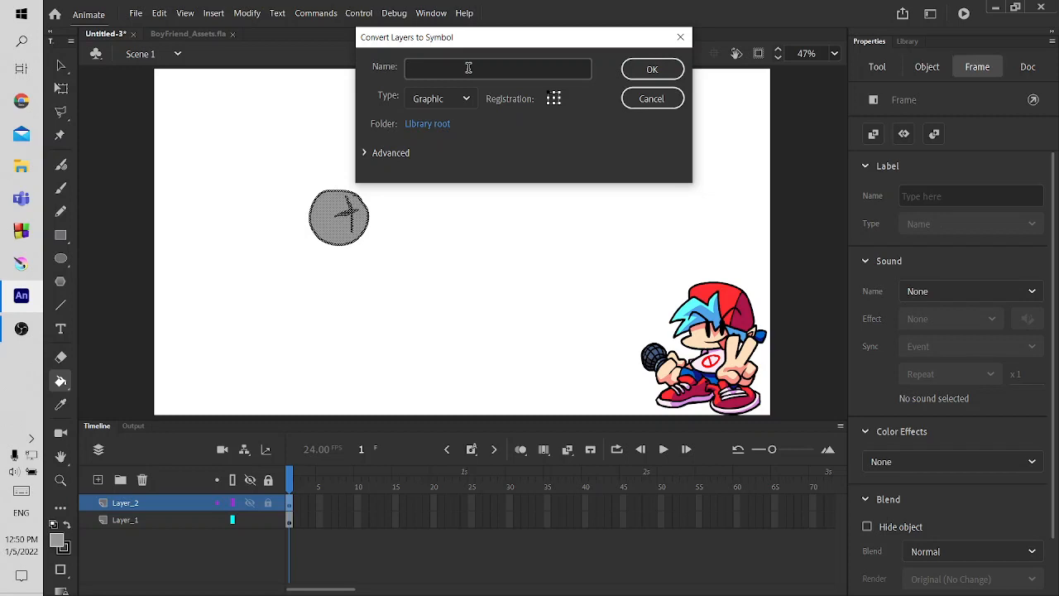
text(head)
key(Return)
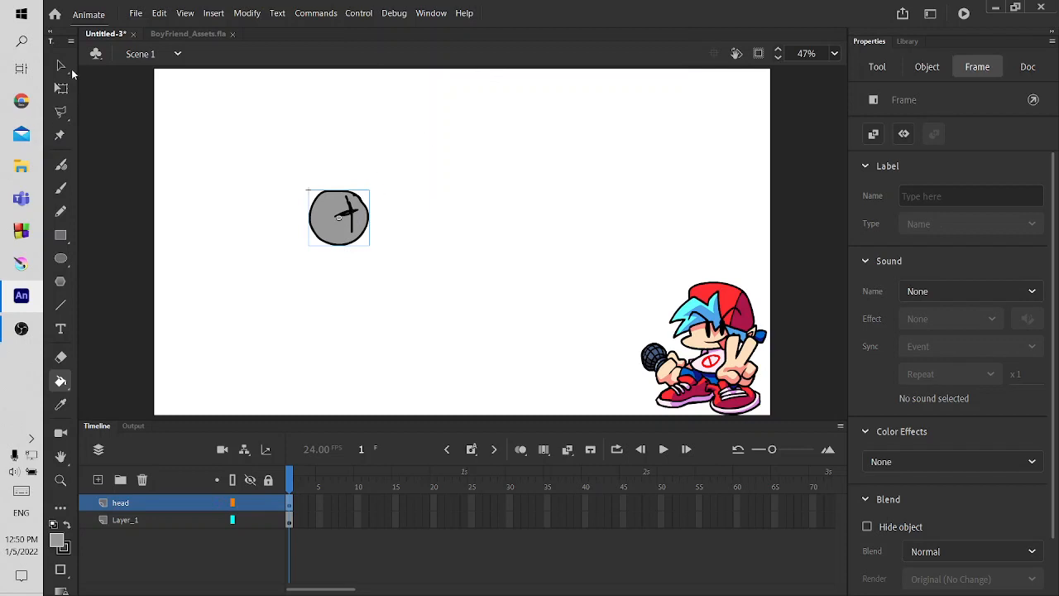
key(v)
mouse_move(360, 210)
mouse_down()
mouse_move(416, 225)
mouse_move(322, 201)
mouse_move(339, 222)
mouse_move(359, 211)
mouse_up()
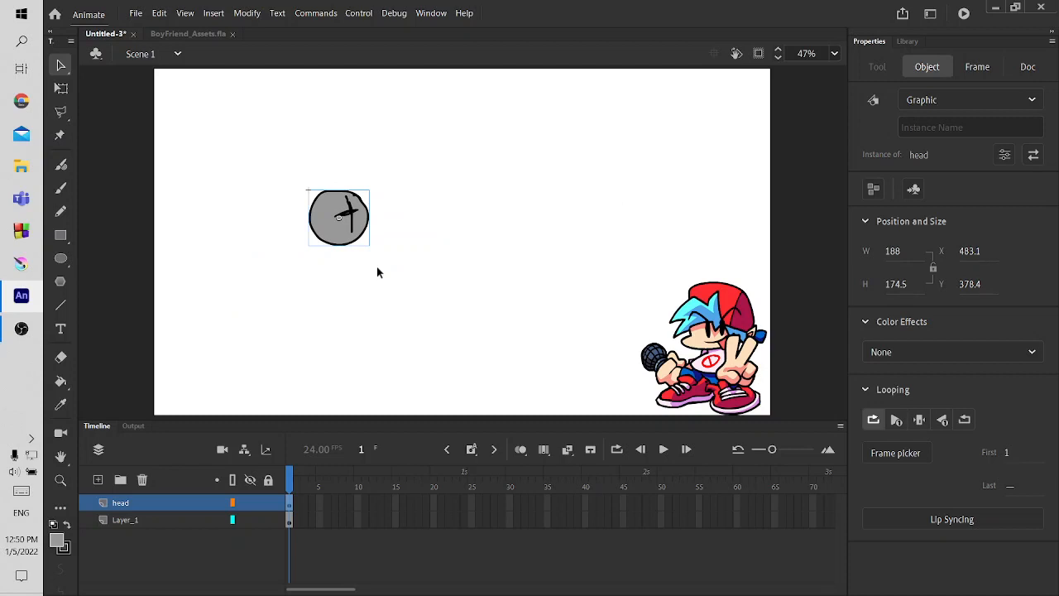
Add a new layer above the head layer and rename it za_hando
click(97, 480)
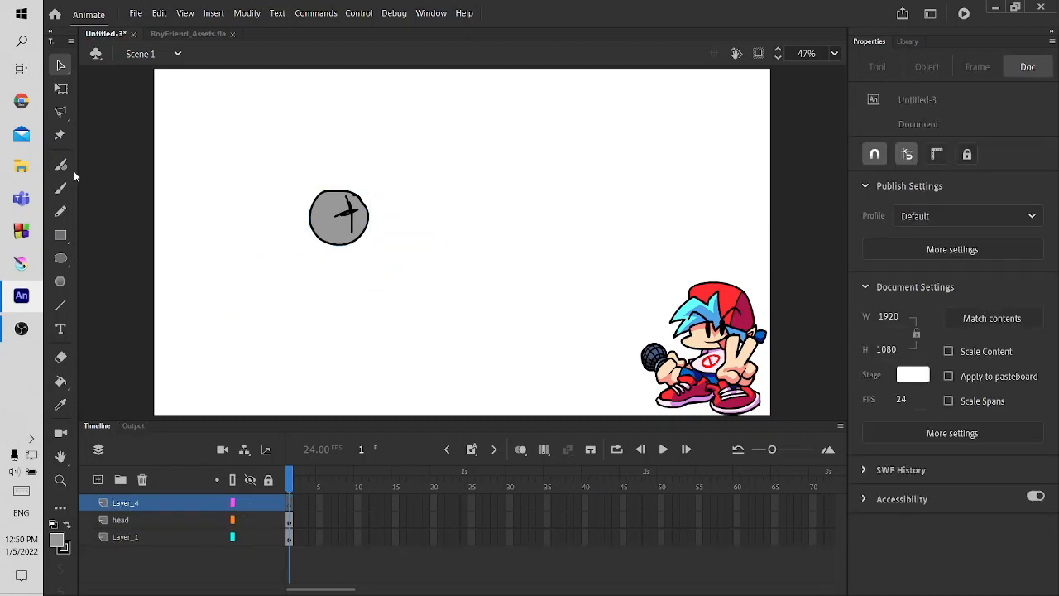
double_click(130, 504)
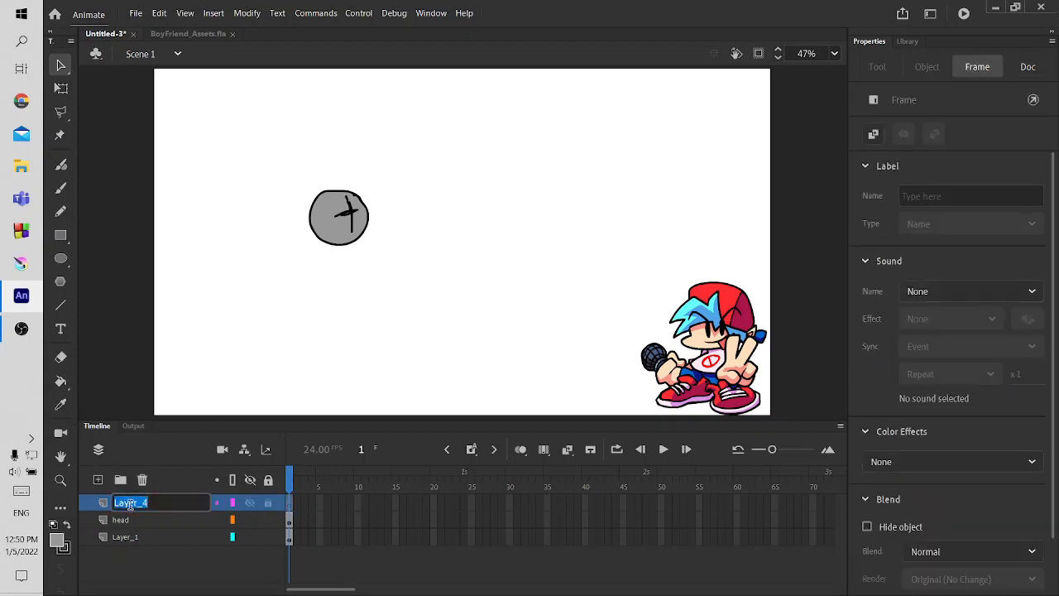
text(za_)
text( hando)
key(Return)
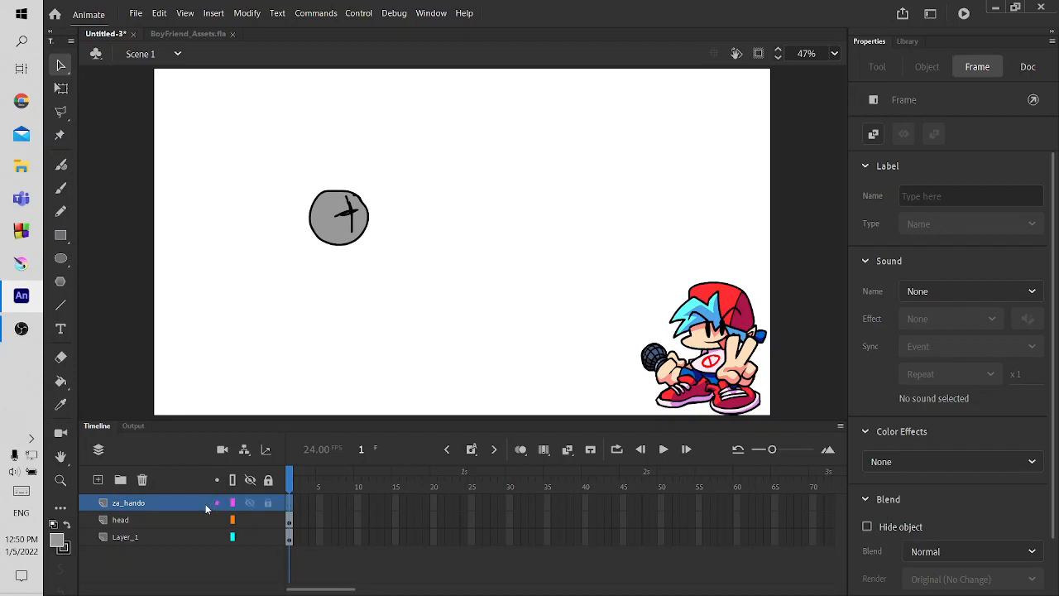
Try adding trailing underscores to the za_hando layer's name, then restore it to za_hando
double_click(144, 502)
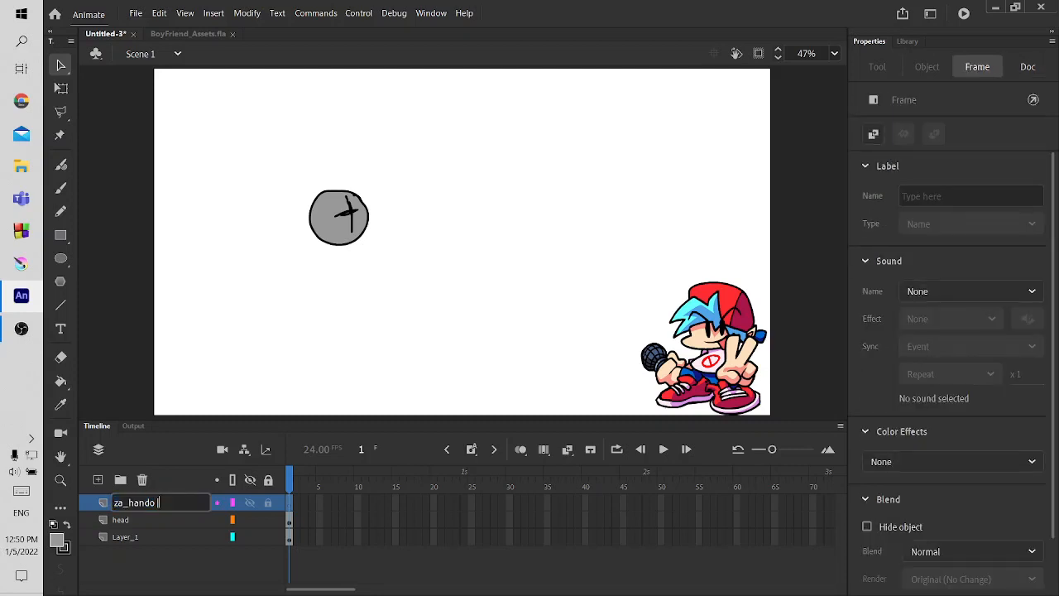
key(Return)
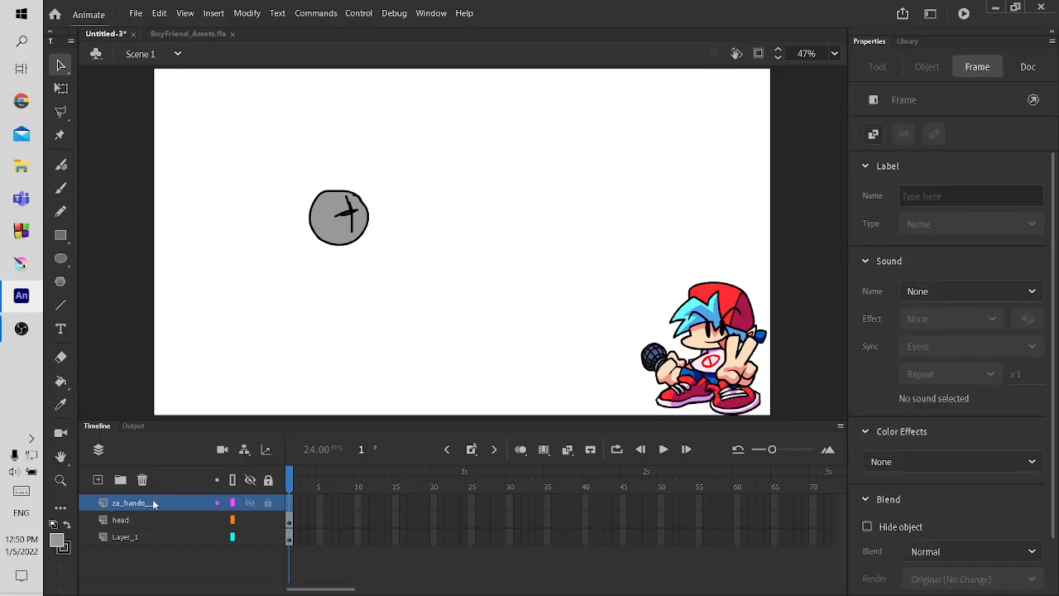
double_click(155, 501)
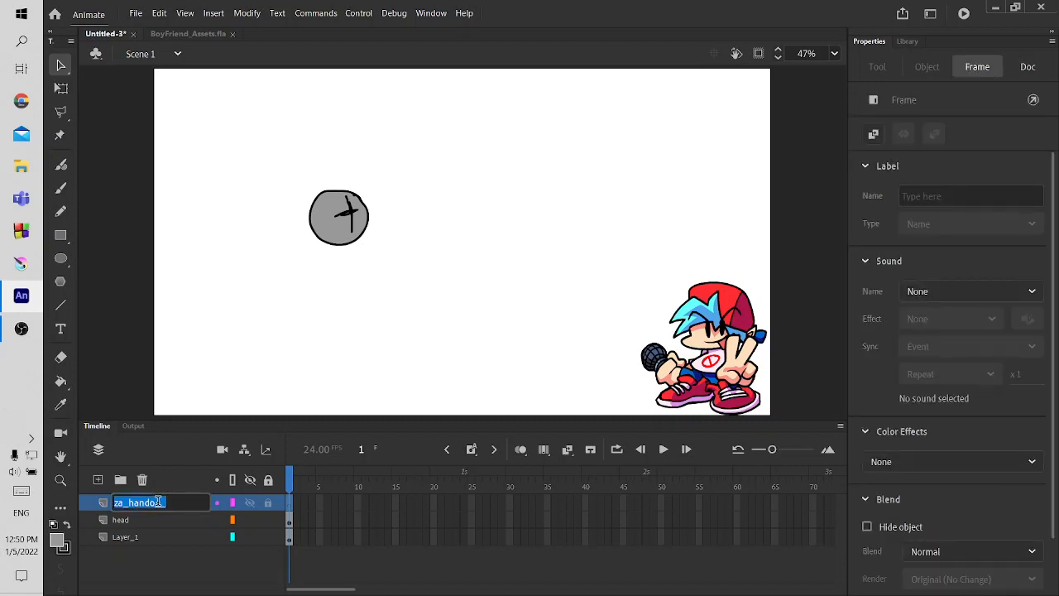
click(158, 502)
key(Return)
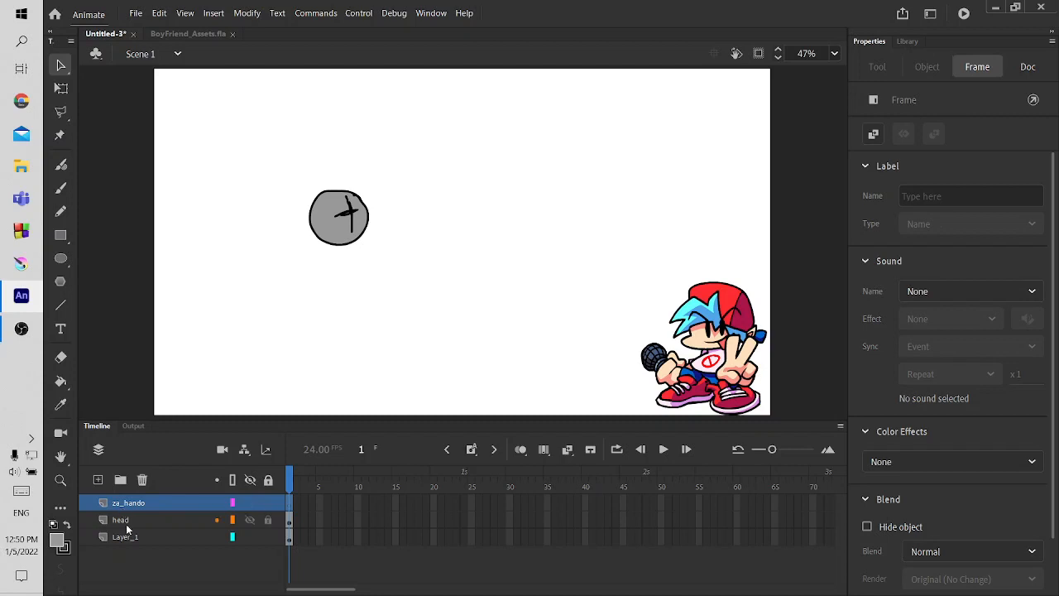
Rename the za_hando layer as a single underscore
double_click(136, 505)
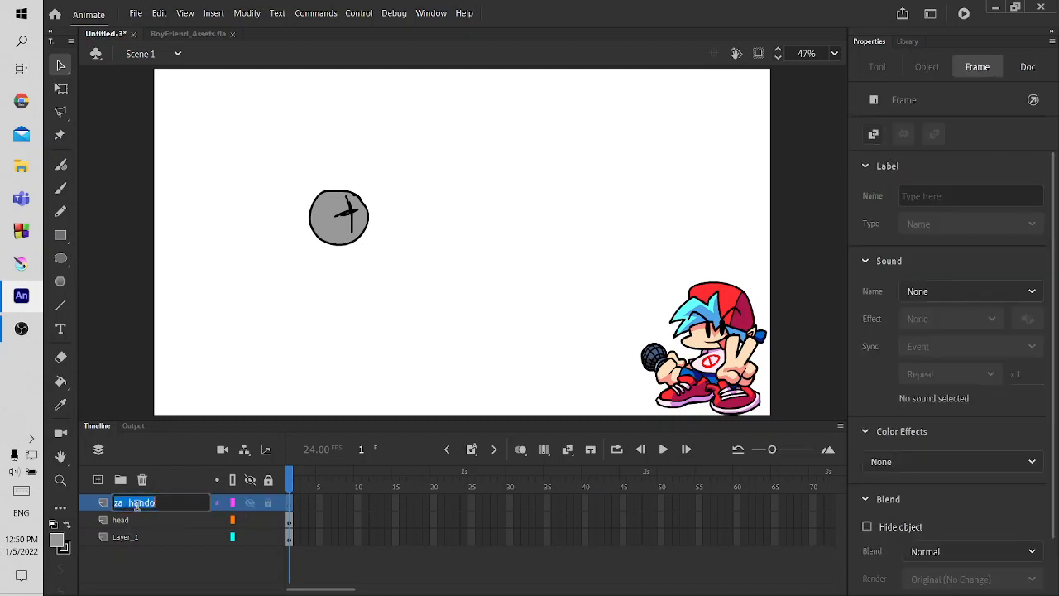
key(BackSpace)
text(_)
key(Return)
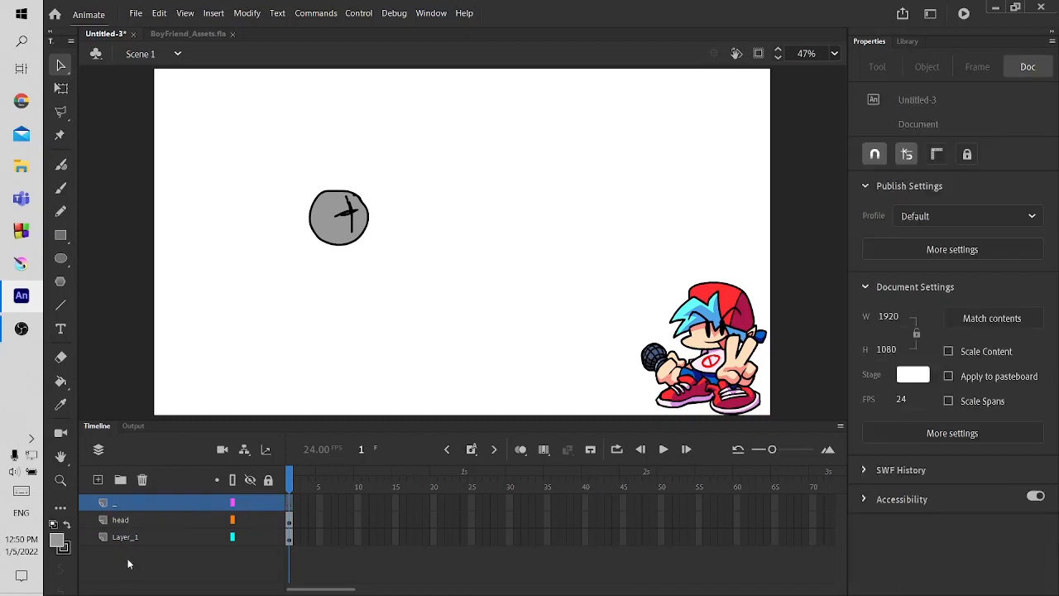
right_click(128, 505)
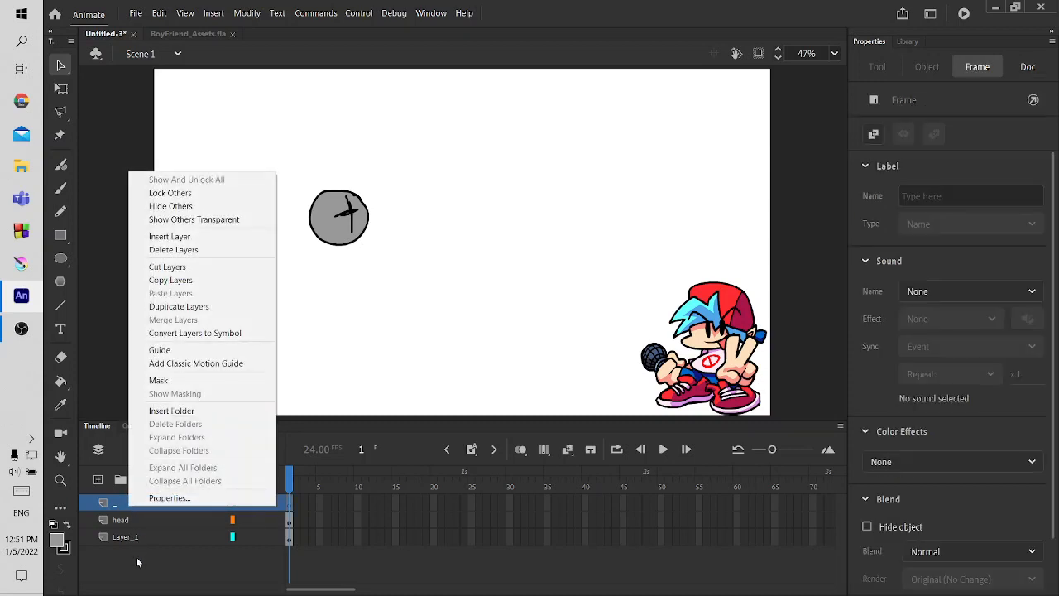
click(206, 332)
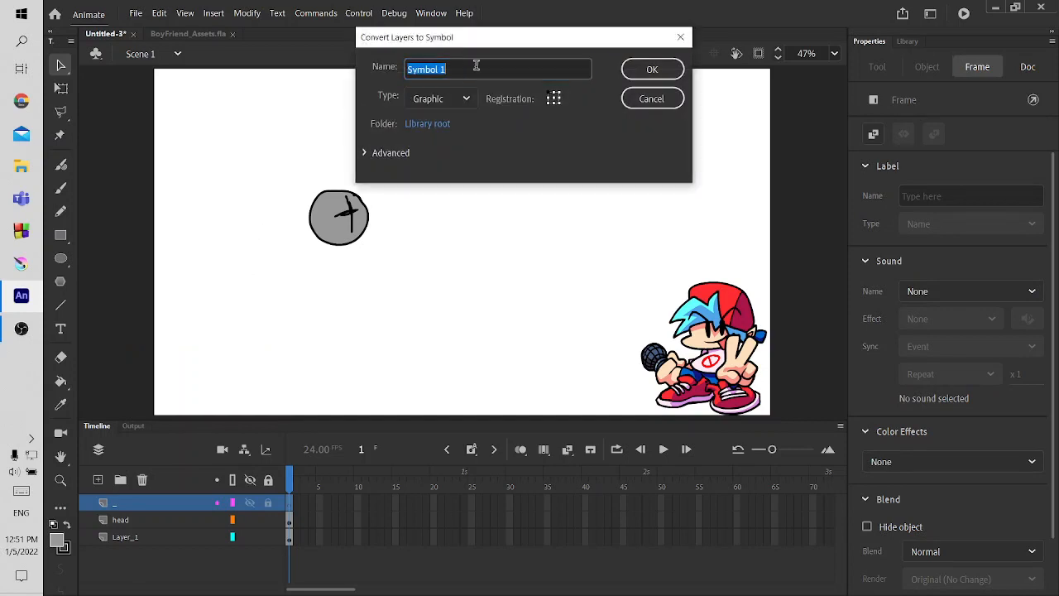
click(680, 37)
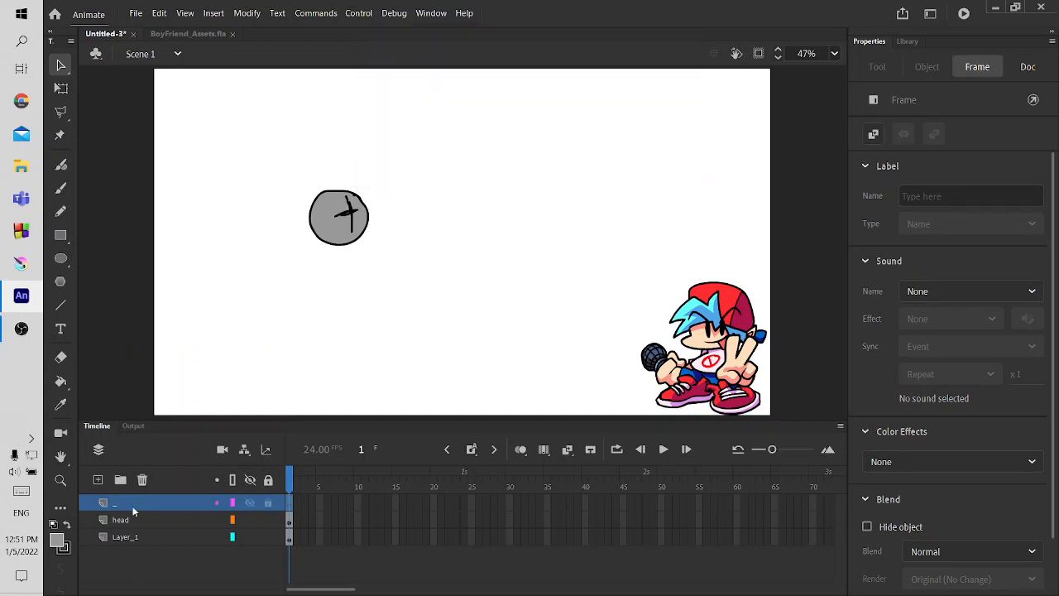
double_click(126, 505)
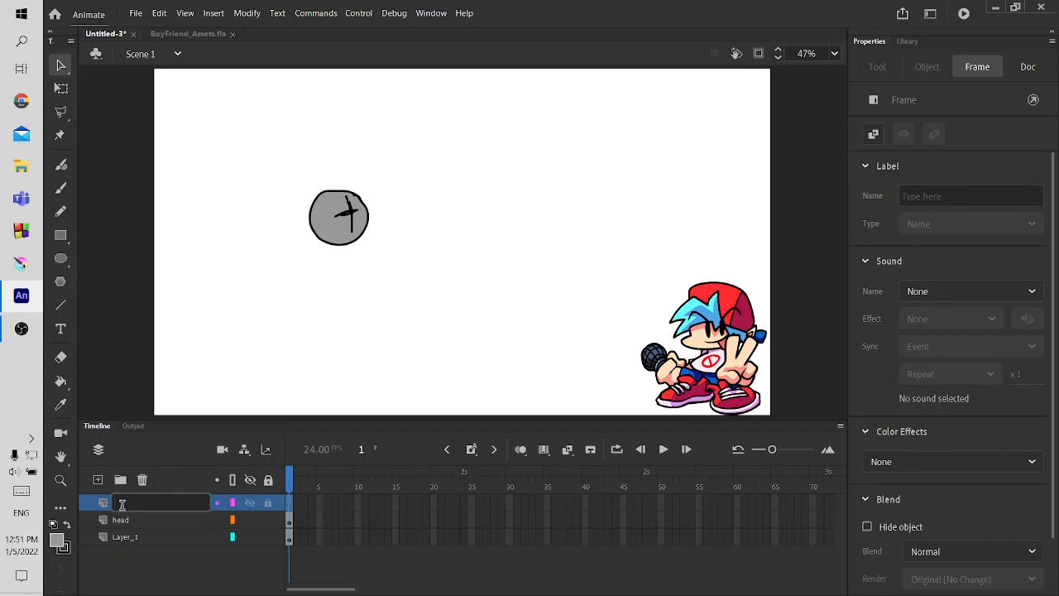
click(130, 578)
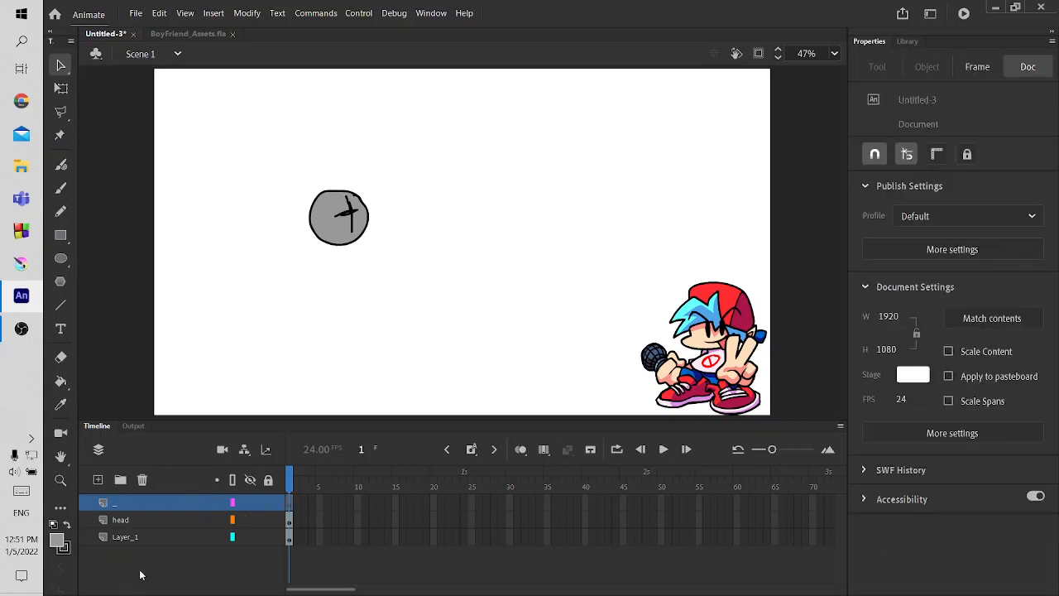
Undo the renaming of the new layer back to Layer_4
key(ctrl+z)
key(ctrl+z)
key(ctrl+y)
key(ctrl+z)
Switch to the Fluid Brush and set its fill to black, undoing a grey test stroke
click(60, 164)
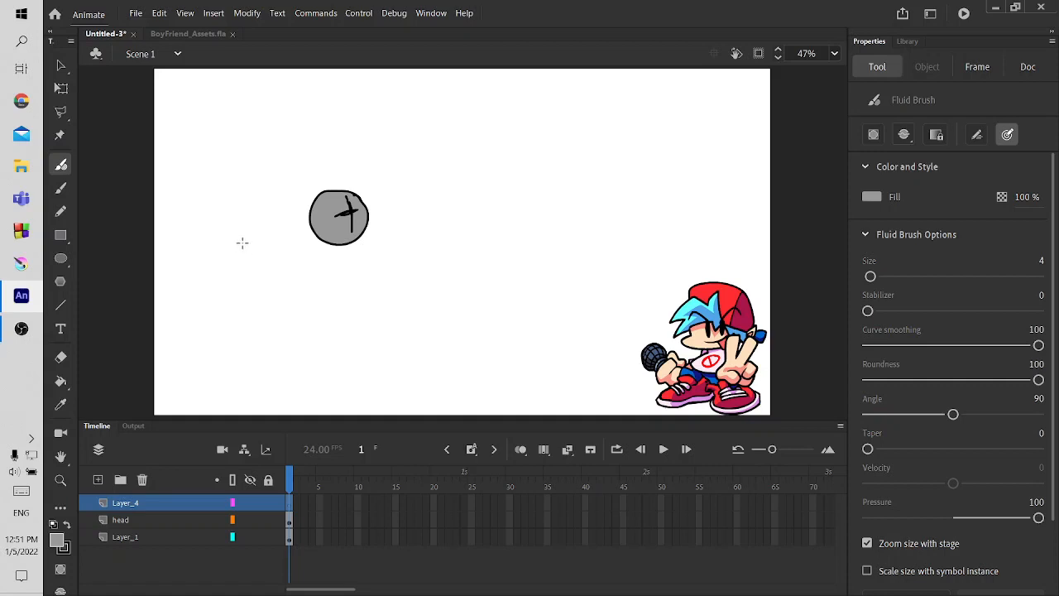
mouse_move(240, 243)
mouse_down()
mouse_move(247, 288)
mouse_move(425, 265)
mouse_up()
key(ctrl+z)
click(871, 196)
click(659, 239)
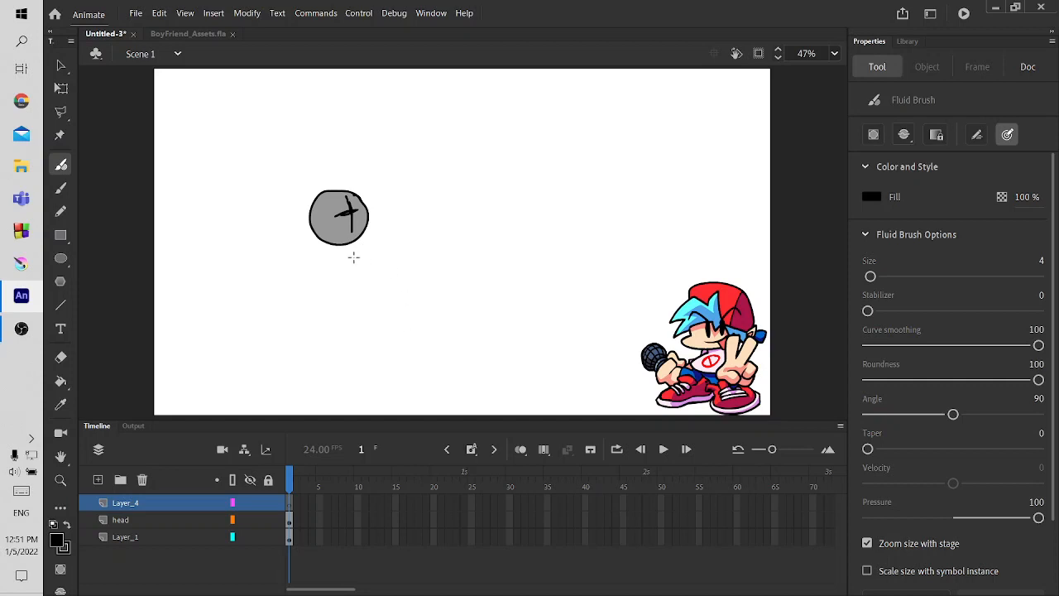
Draw a tapered body outline below the head and two oval feet on Layer_4, redrawing the second foot slightly higher
mouse_move(354, 270)
mouse_down()
mouse_move(352, 247)
mouse_move(329, 248)
mouse_move(319, 263)
mouse_move(343, 235)
mouse_move(319, 242)
mouse_move(312, 291)
mouse_move(338, 370)
mouse_move(361, 369)
mouse_move(359, 249)
mouse_up()
key(ctrl+z)
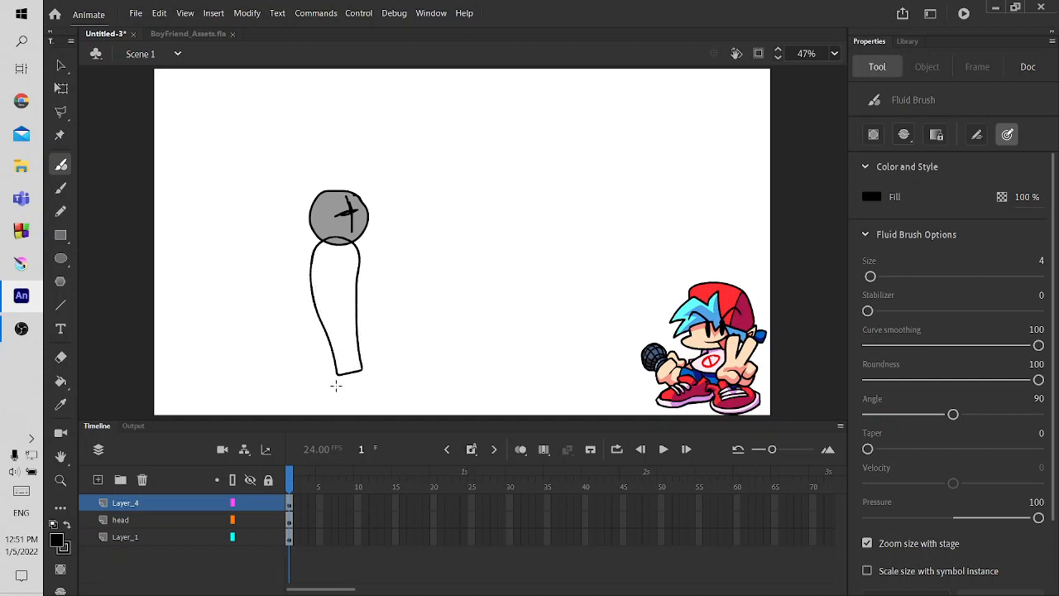
mouse_move(335, 373)
mouse_down()
mouse_move(297, 395)
mouse_move(333, 393)
mouse_move(350, 373)
mouse_move(359, 393)
mouse_move(393, 387)
mouse_move(354, 370)
mouse_up()
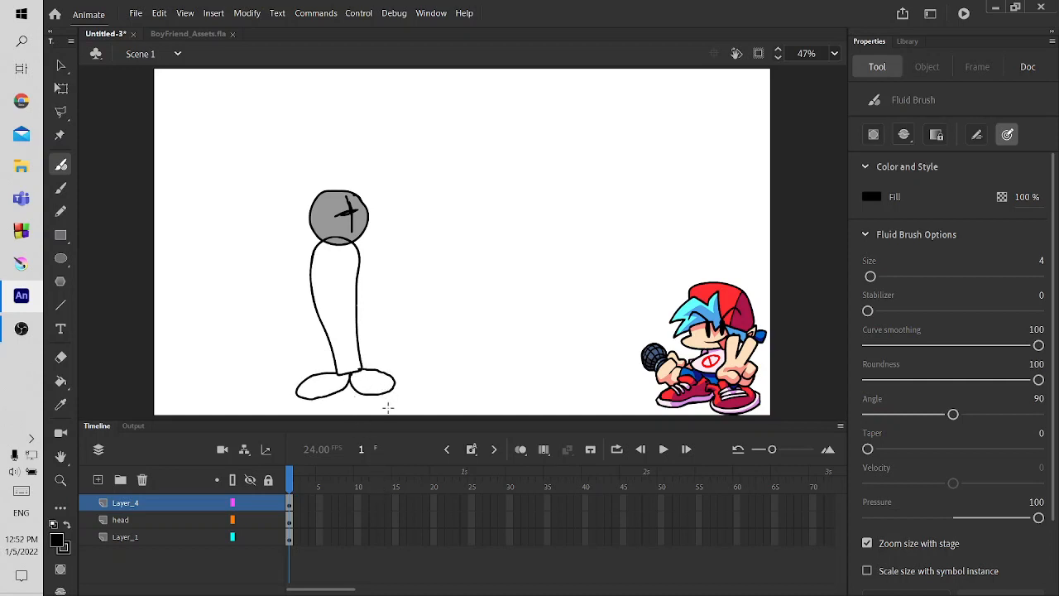
key(ctrl+z)
mouse_move(387, 379)
mouse_down()
mouse_move(375, 361)
mouse_move(354, 370)
mouse_up()
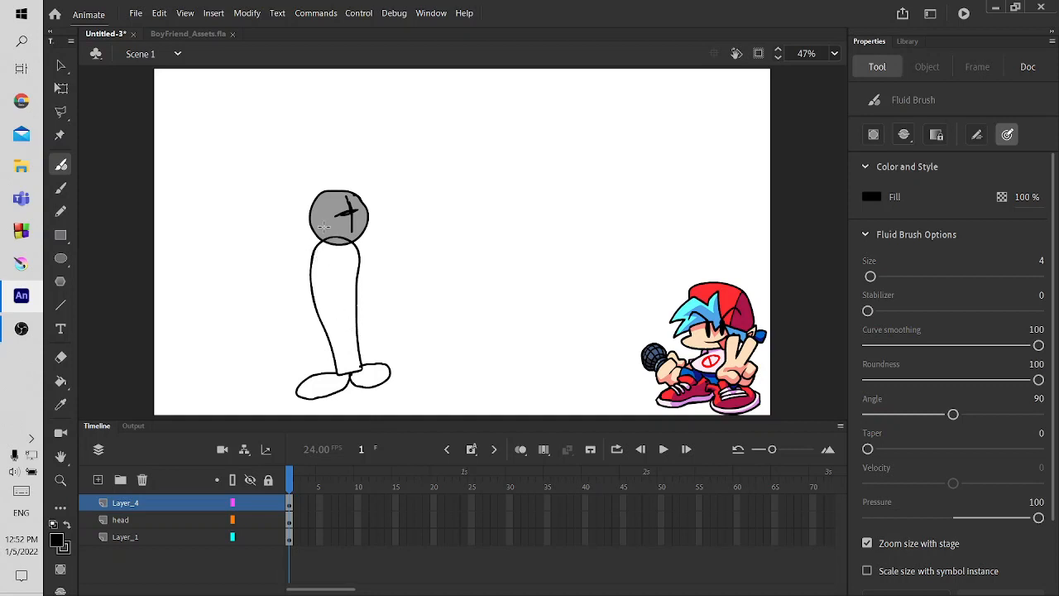
Move Layer_4 below the head layer so the body sits behind the head, and deselect the outline
click(167, 505)
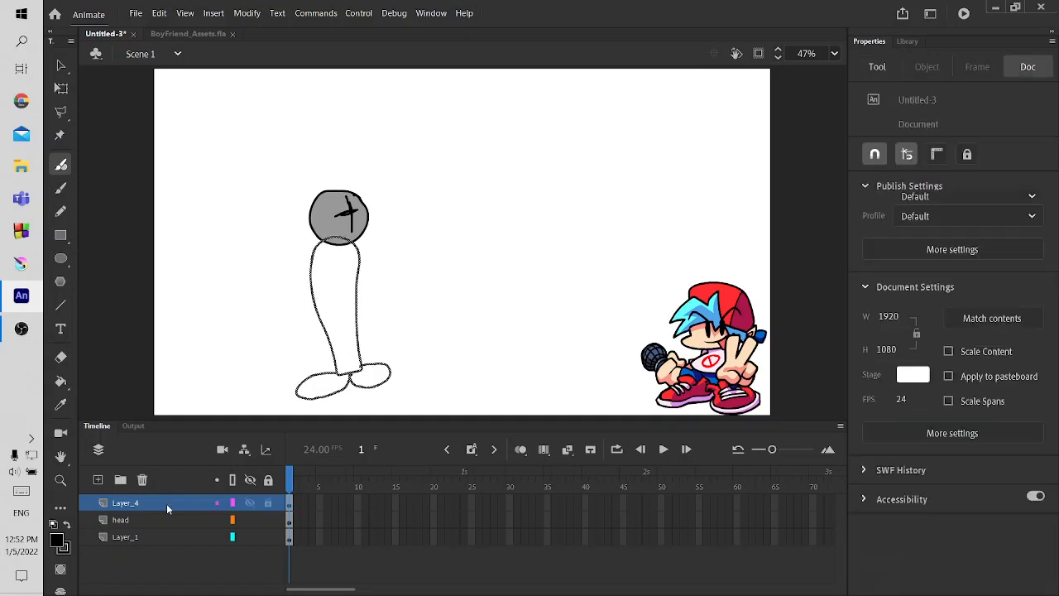
drag(167, 503, 166, 522)
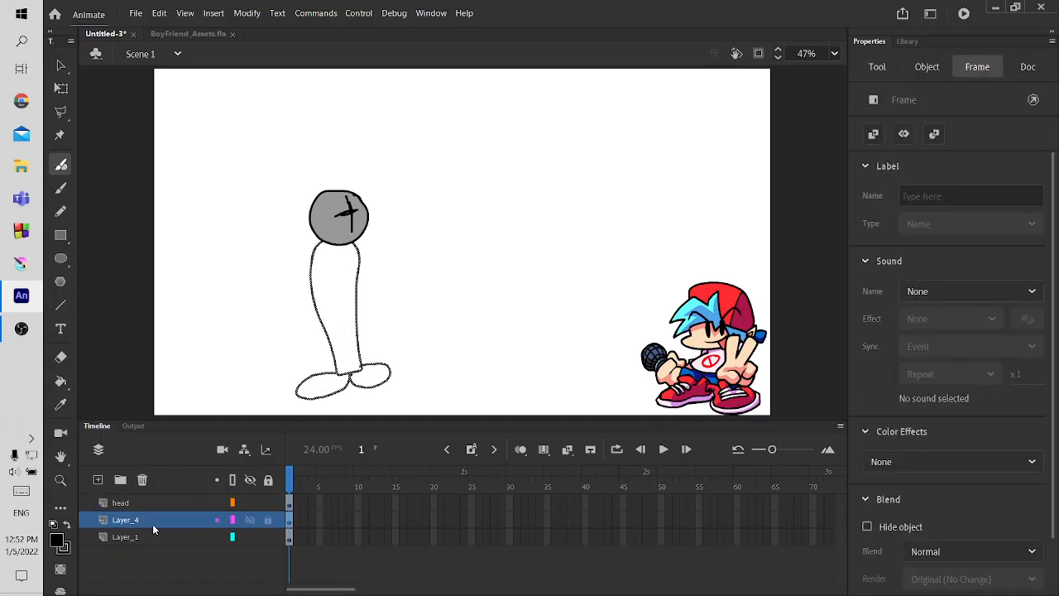
click(66, 71)
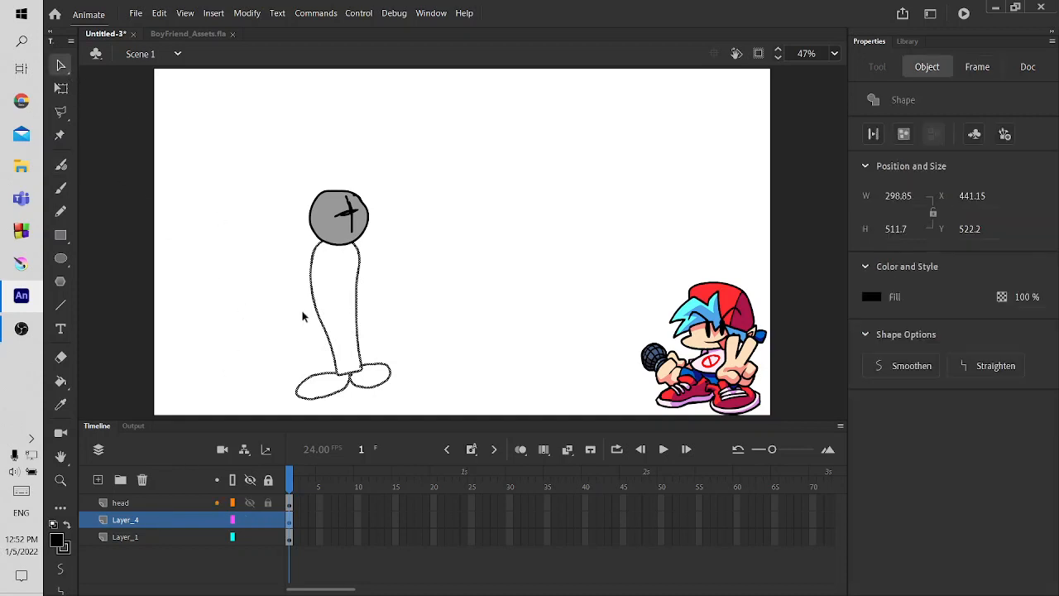
click(270, 298)
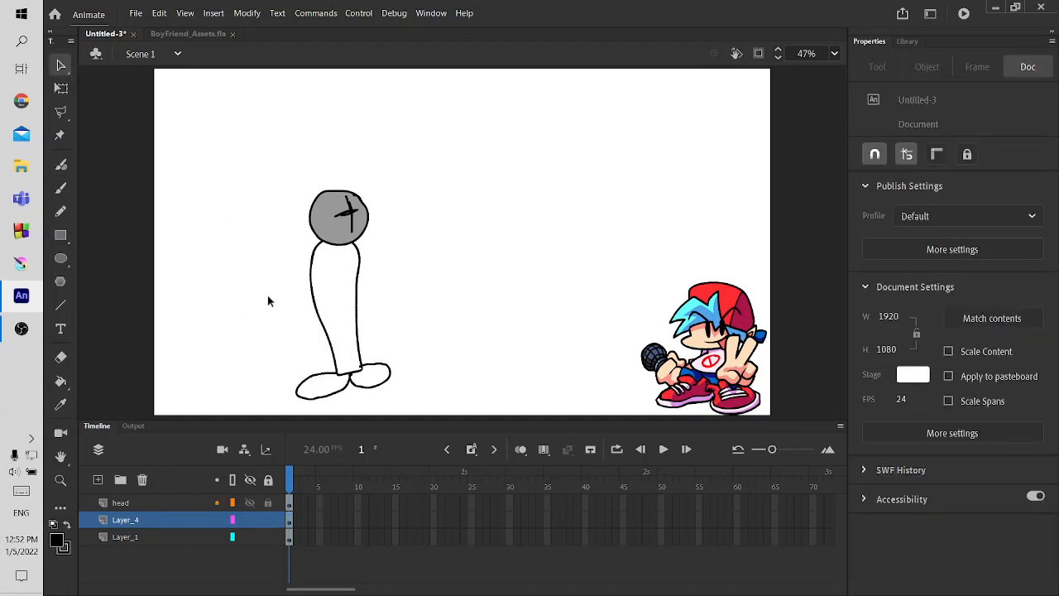
Draw short black shoe detail lines on both feet with the Fluid Brush on Layer_4
click(61, 167)
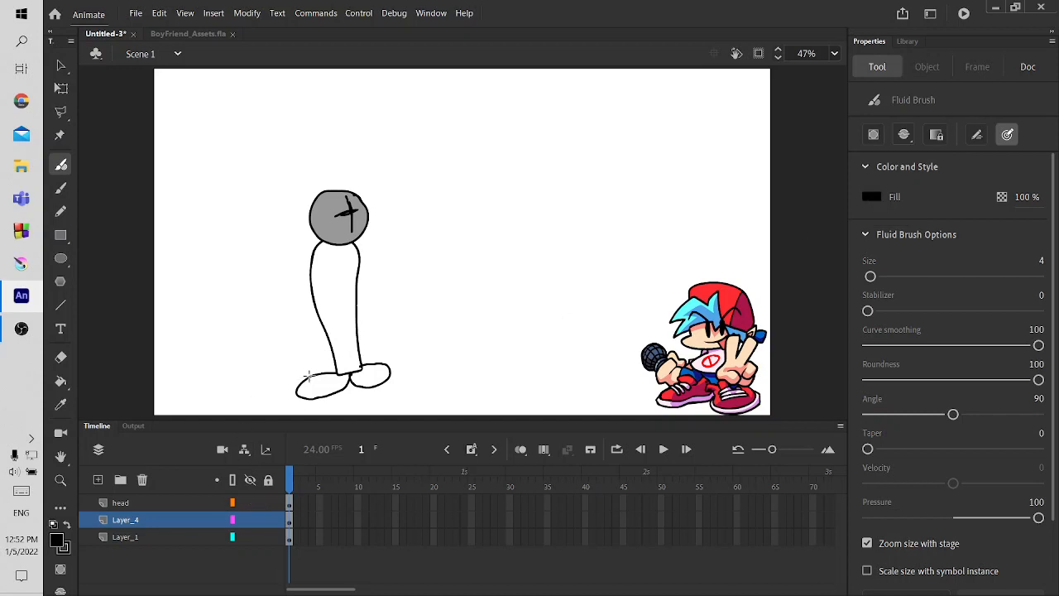
drag(311, 375, 322, 387)
mouse_move(352, 378)
mouse_down()
mouse_move(365, 383)
mouse_move(339, 388)
mouse_up()
drag(309, 378, 319, 391)
drag(381, 364, 378, 379)
Set the fill to #666666 and fill the body and both feet on Layer_4 with the Paint Bucket
click(872, 196)
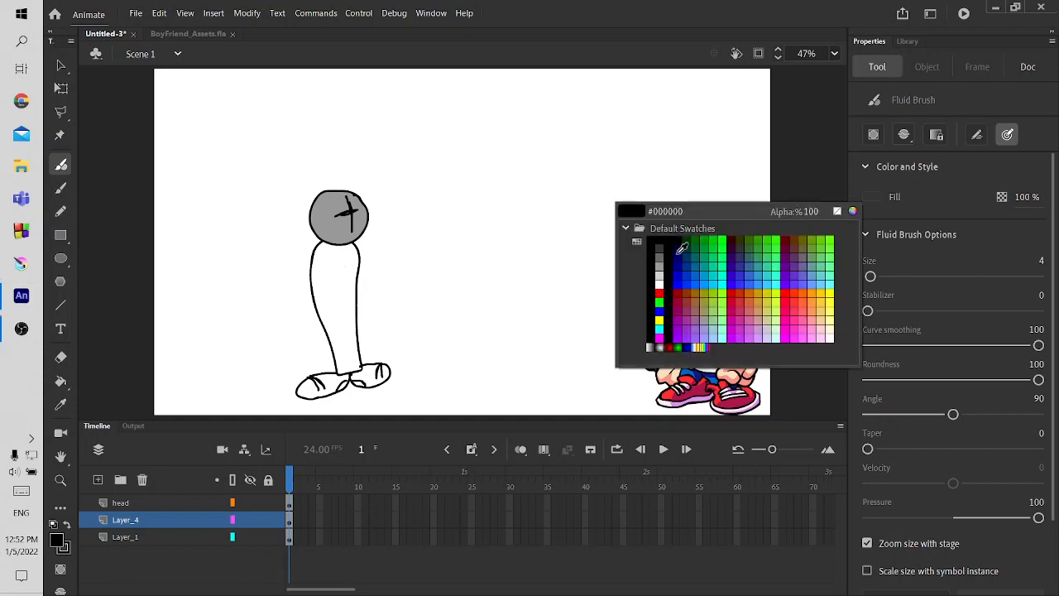
click(667, 252)
click(871, 197)
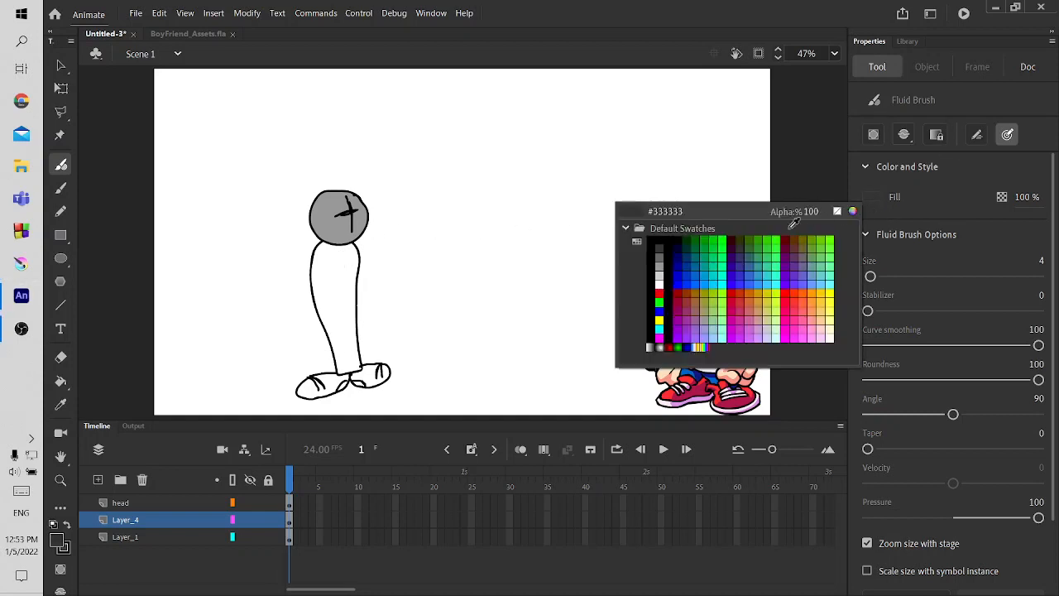
click(660, 253)
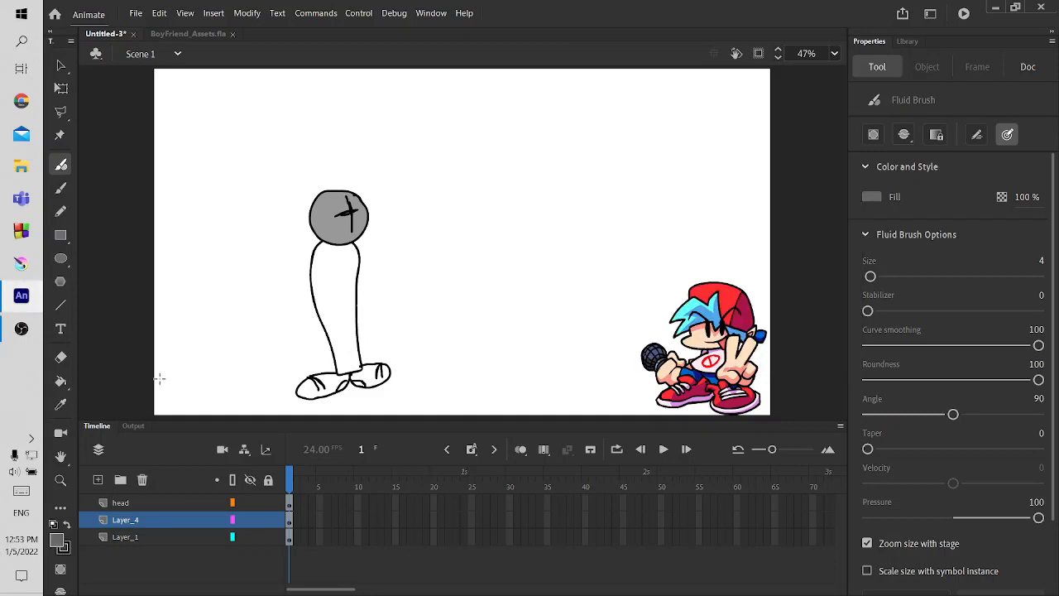
click(60, 381)
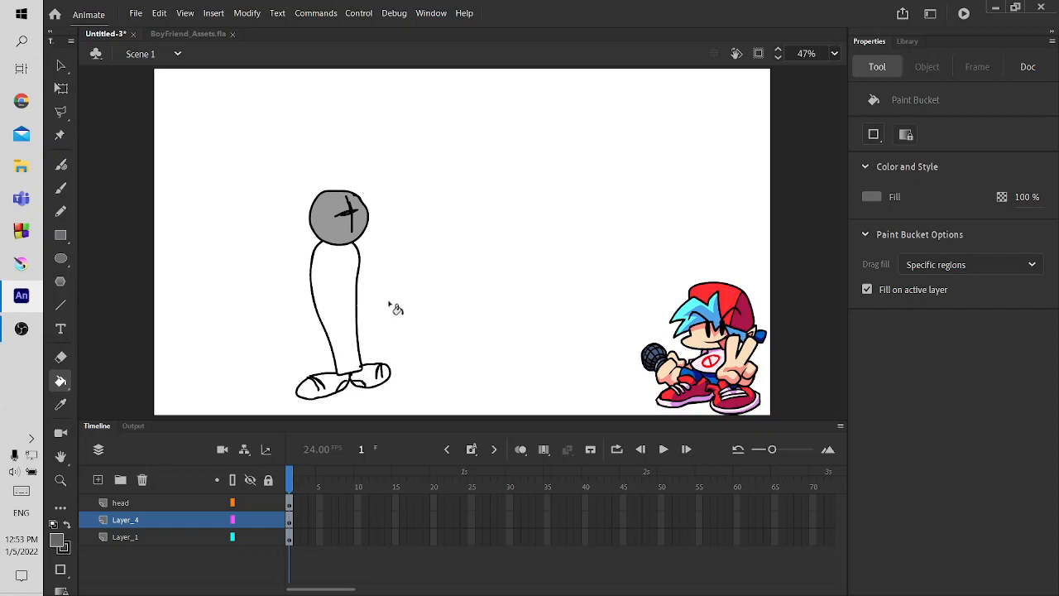
click(341, 315)
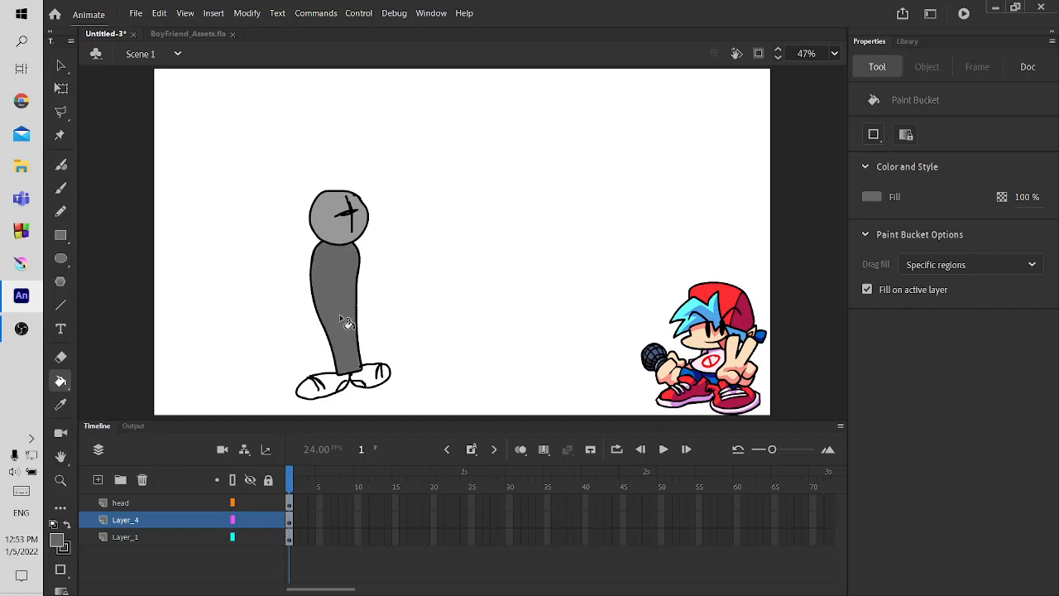
click(352, 378)
click(369, 377)
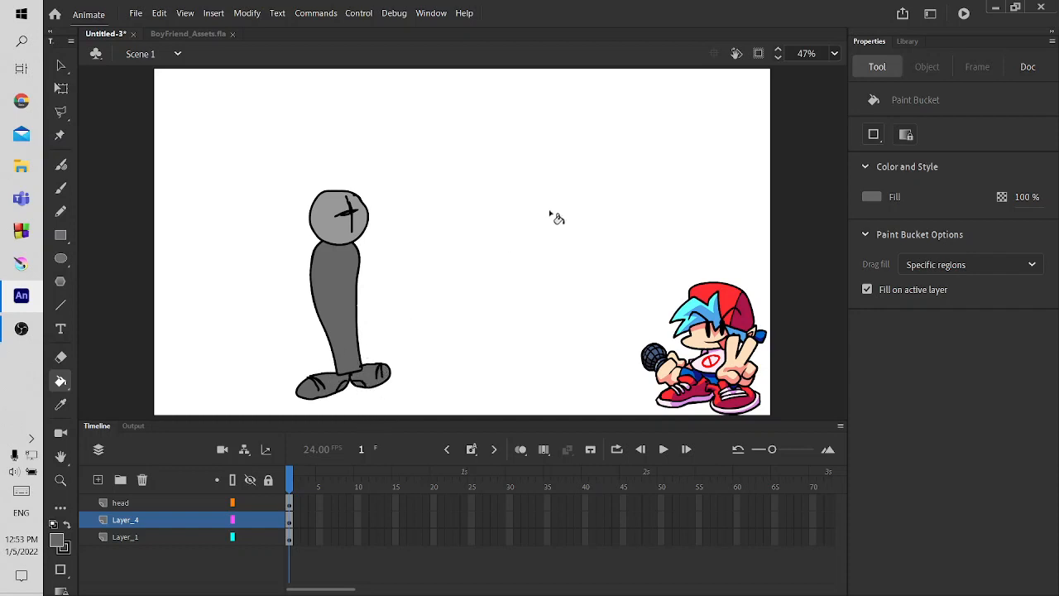
Set the fill to #333333 and draw short fold lines on the body with the Fluid Brush
click(869, 198)
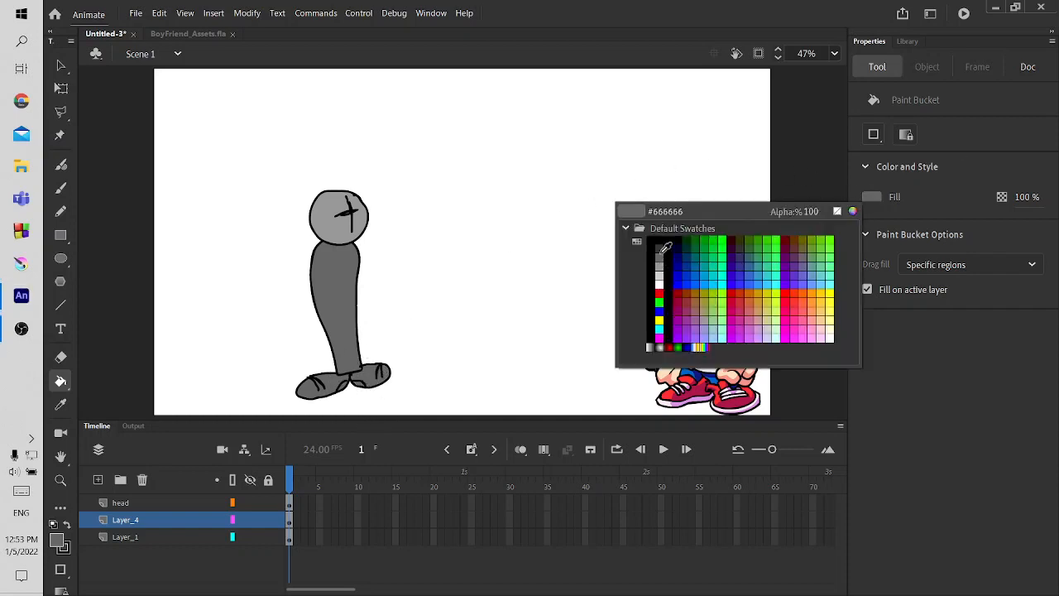
click(662, 250)
click(60, 164)
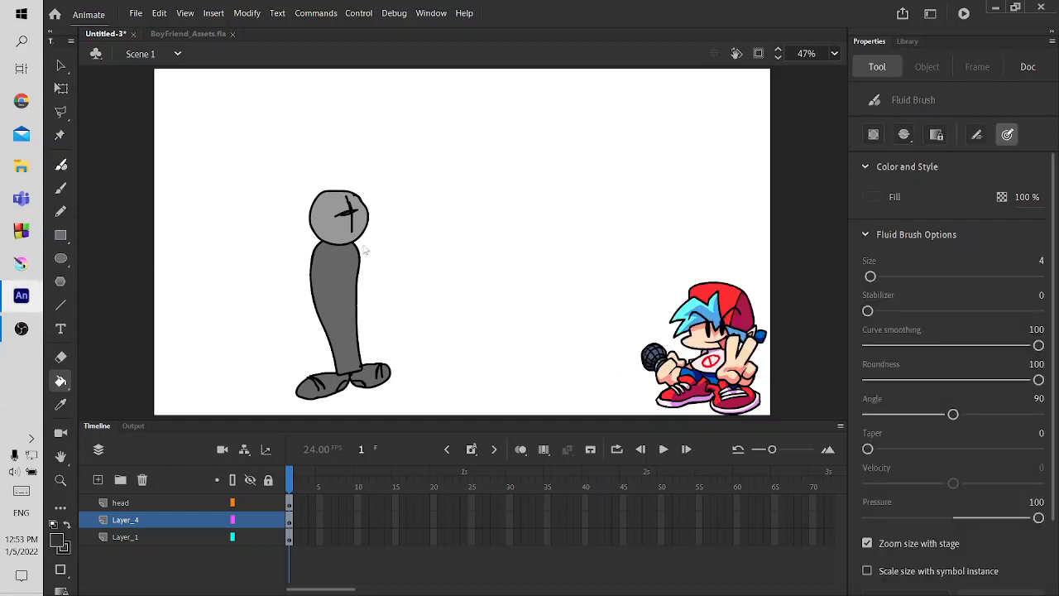
drag(330, 289, 344, 313)
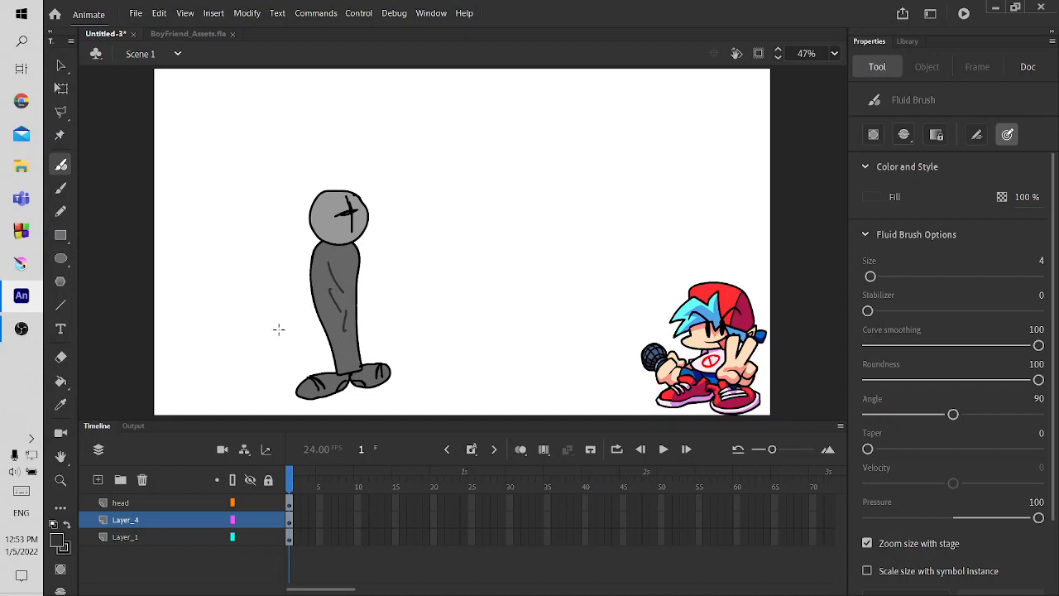
Convert Layer_4 to a graphic symbol named "body feet" and deselect it
right_click(171, 518)
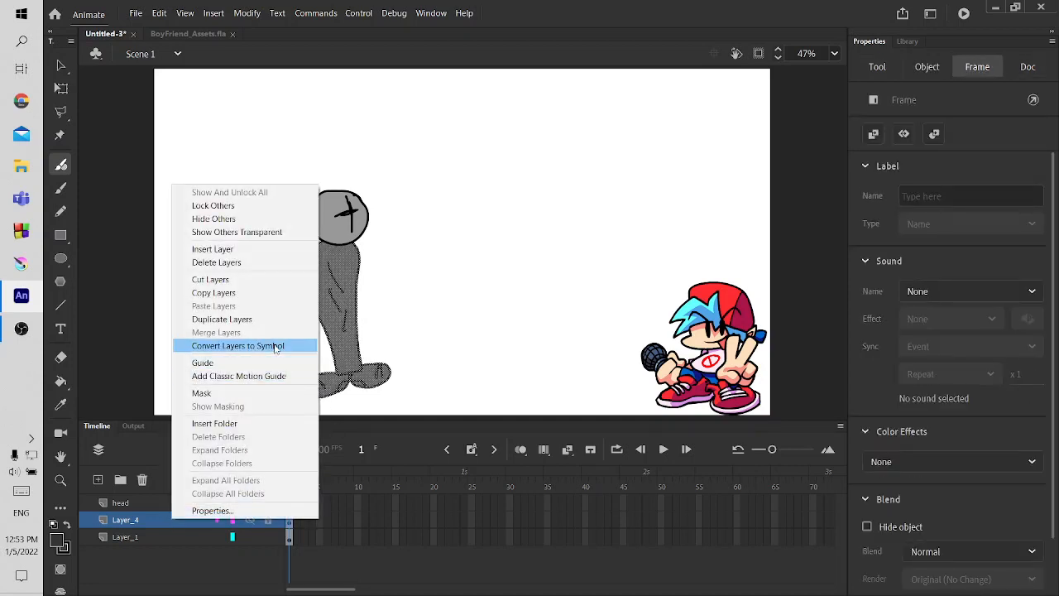
click(276, 348)
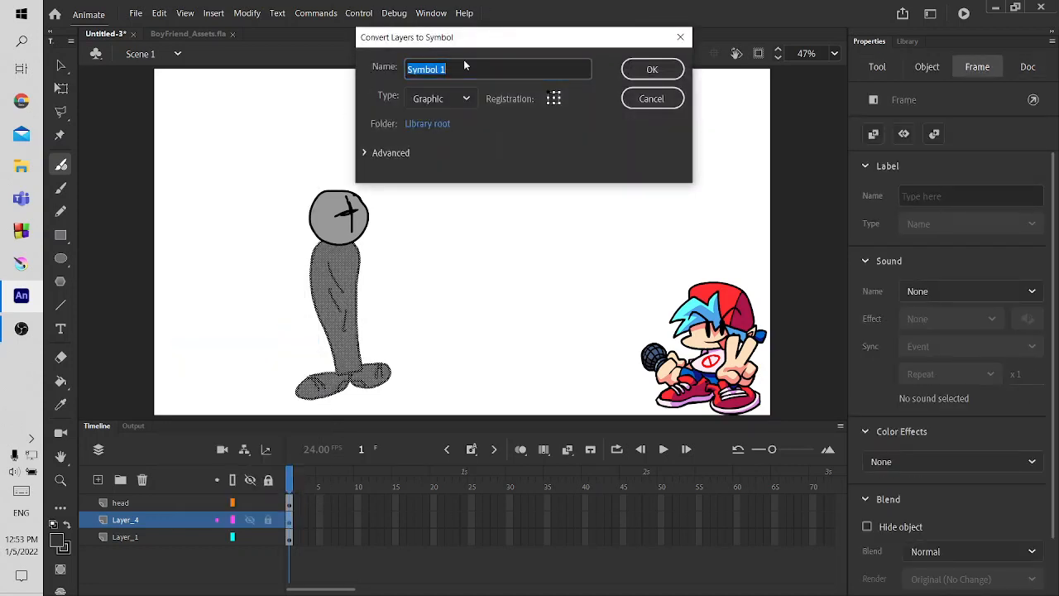
text(body feet)
key(Return)
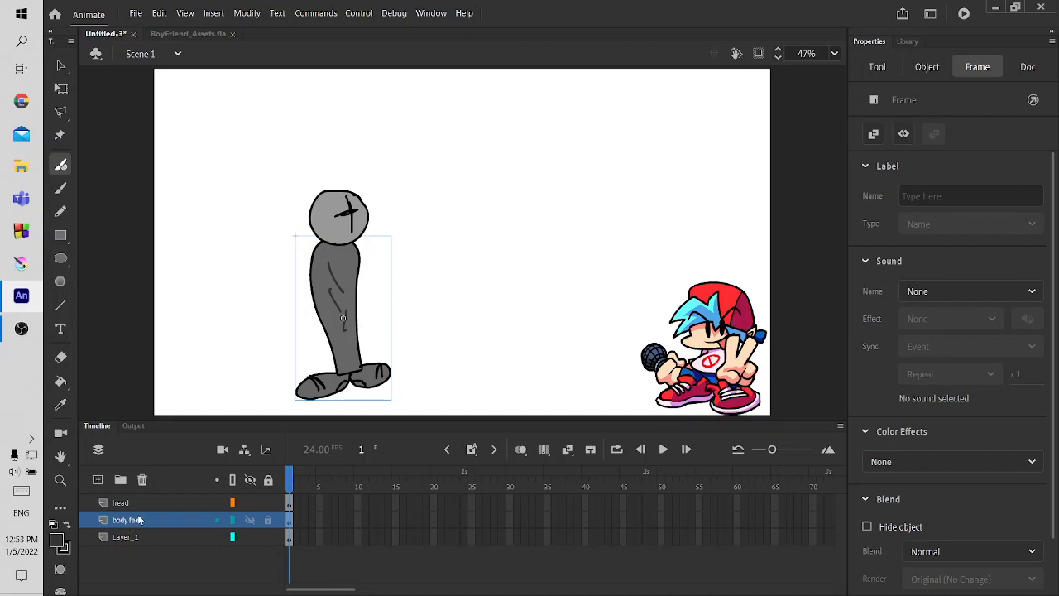
key(v)
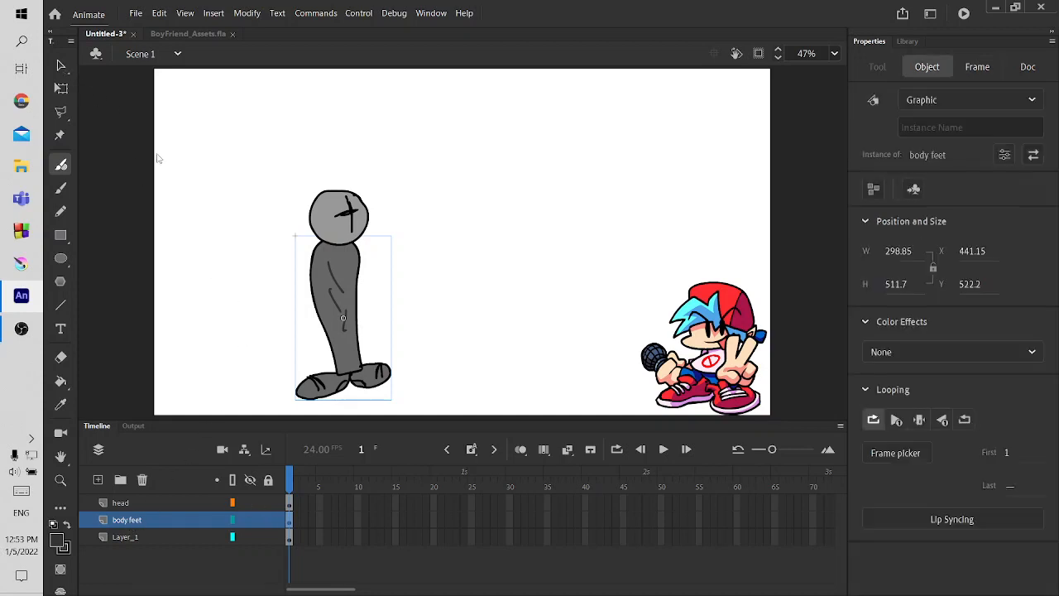
click(199, 228)
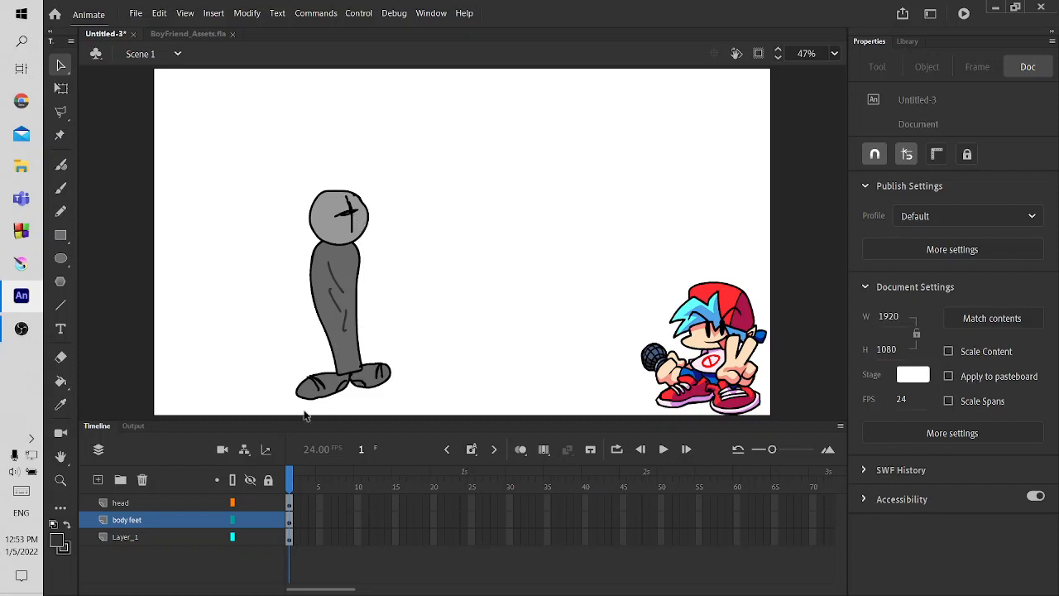
Add a layer above head and draw a black microphone outline with grille lines beside the character, undoing a stray scribble
click(98, 479)
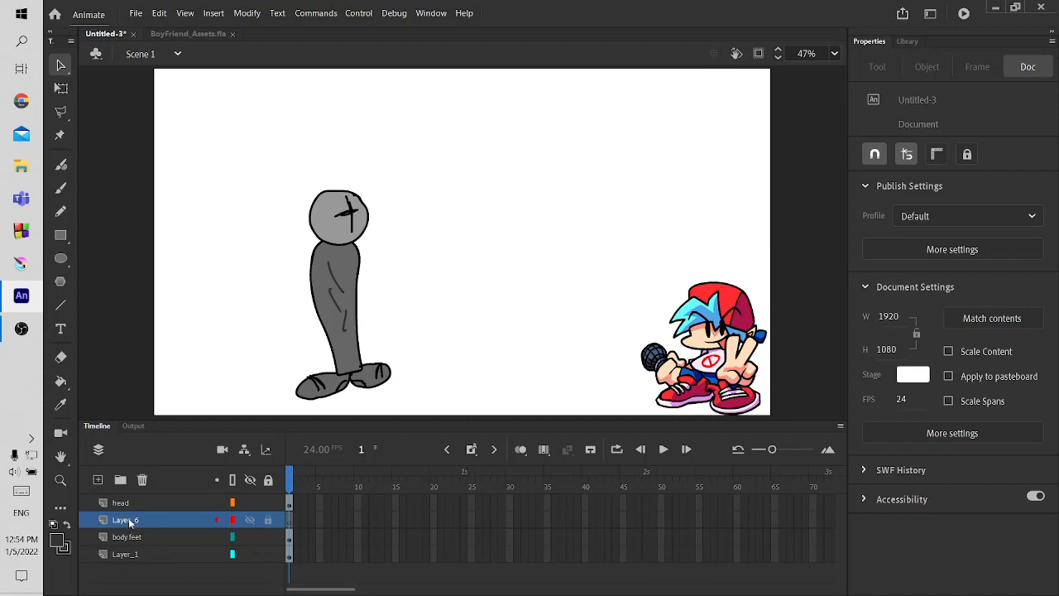
drag(130, 523, 131, 504)
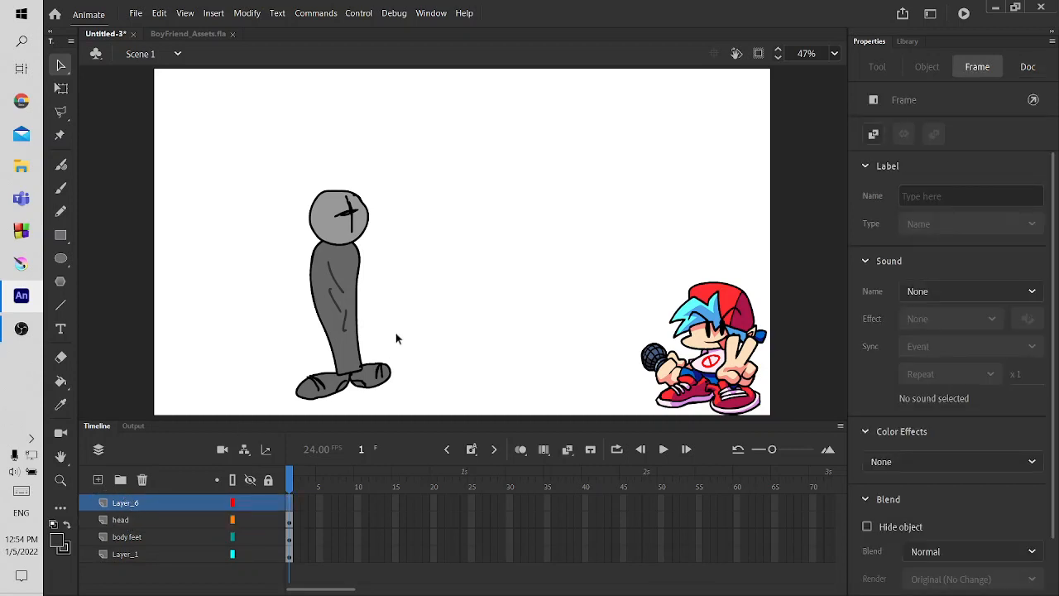
click(60, 164)
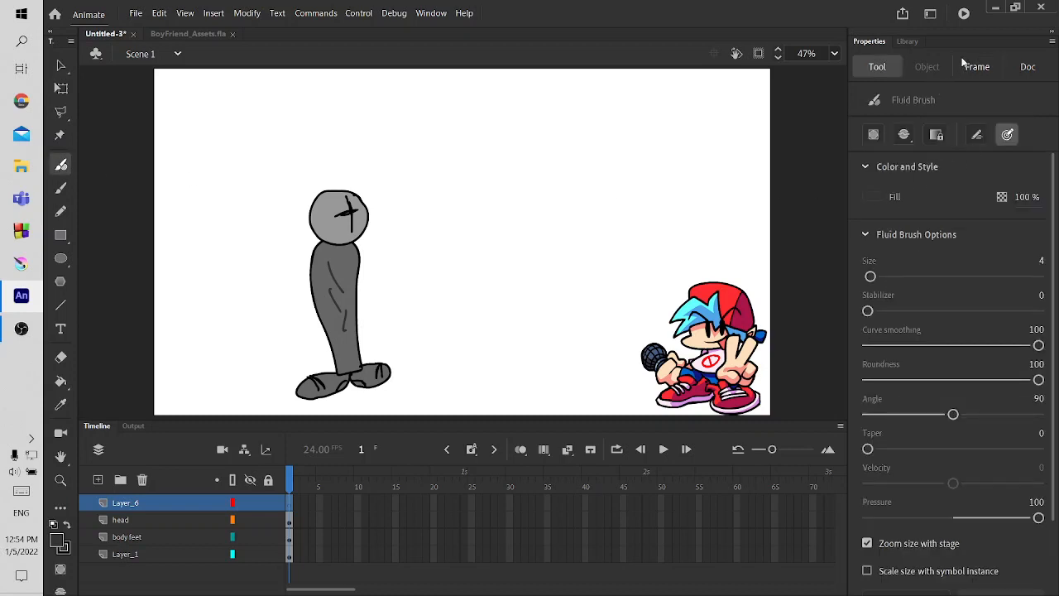
click(871, 199)
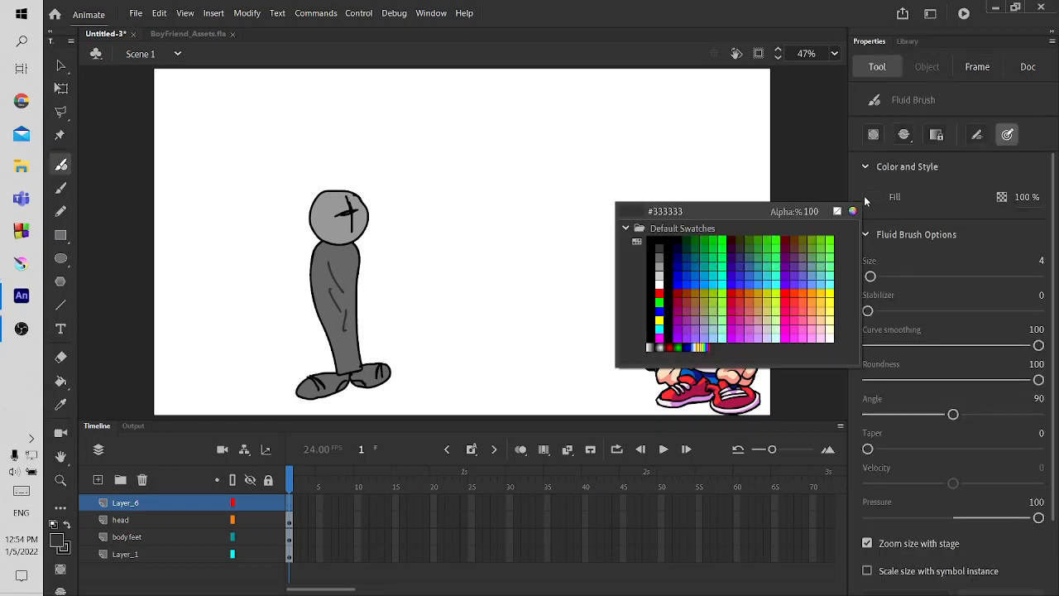
click(659, 237)
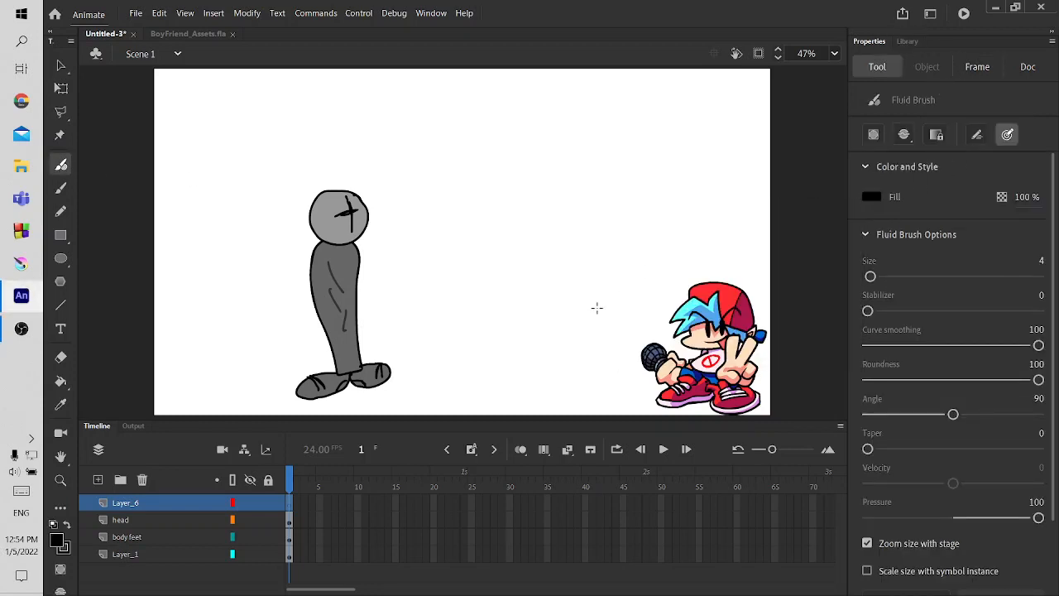
mouse_move(356, 339)
mouse_down()
mouse_move(367, 317)
mouse_move(397, 350)
mouse_up()
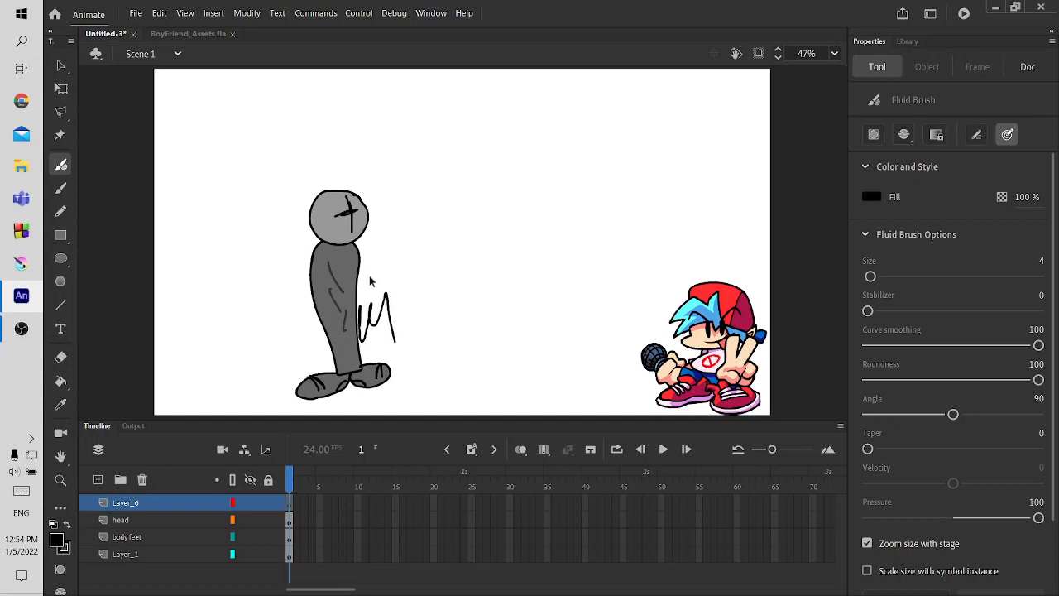
key(ctrl+z)
mouse_move(398, 236)
mouse_down()
mouse_move(380, 240)
mouse_move(407, 241)
mouse_move(391, 260)
mouse_move(405, 244)
mouse_up()
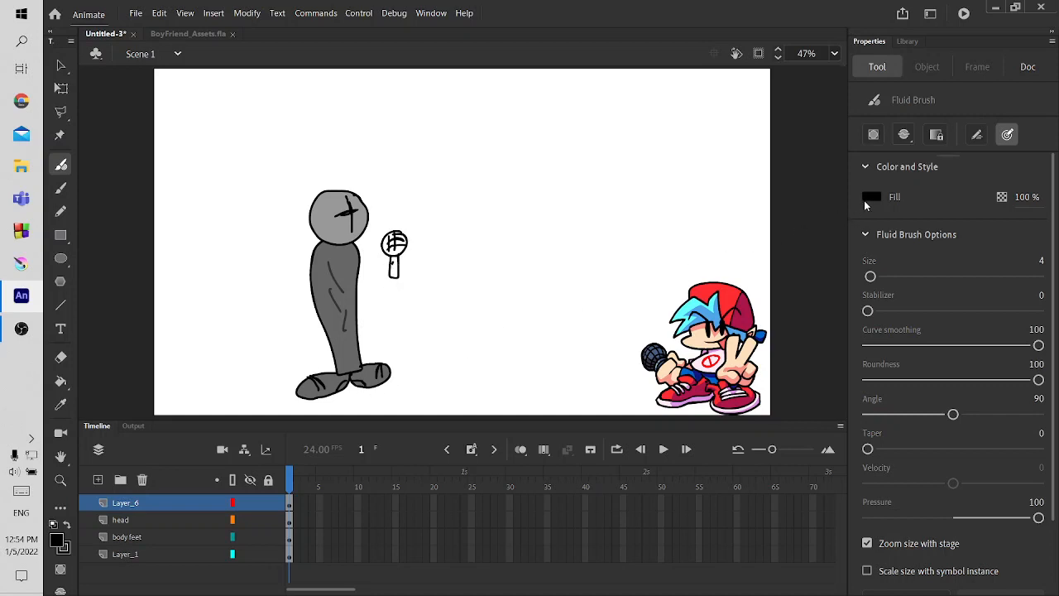
Fill the microphone's head, handle and small gap near its upper edge with dark grey using the Paint Bucket
click(869, 198)
click(642, 255)
click(60, 381)
click(397, 244)
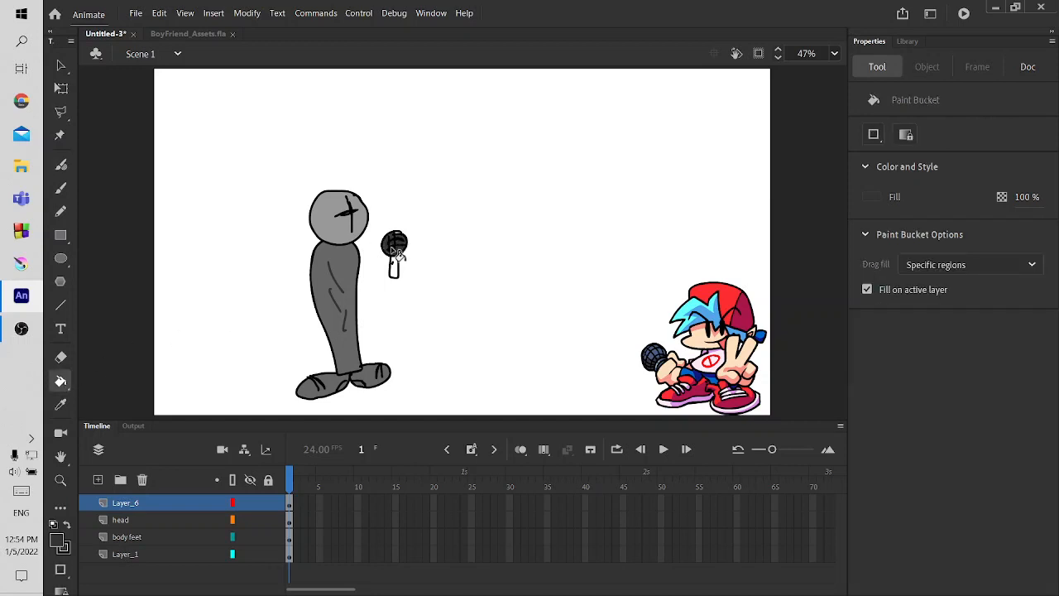
click(397, 273)
scroll(397, 273, up, 6)
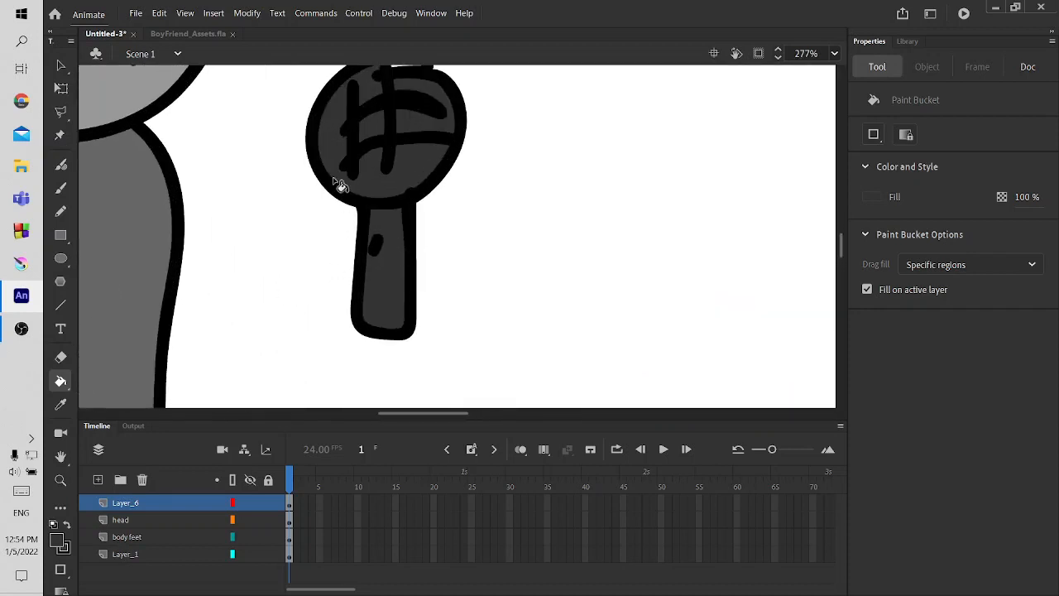
drag(336, 260, 339, 318)
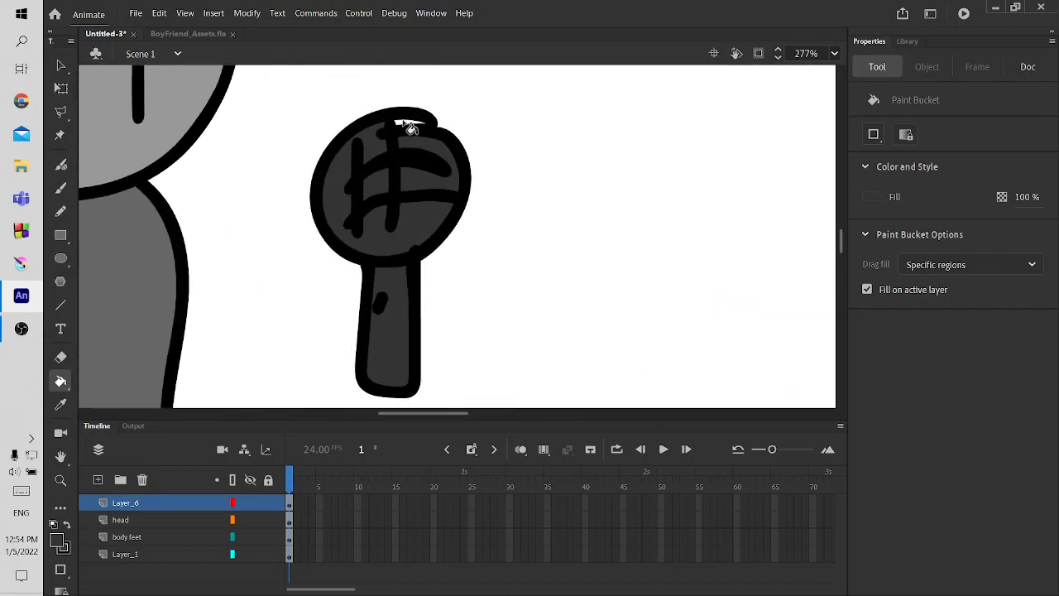
click(412, 124)
click(838, 55)
click(884, 73)
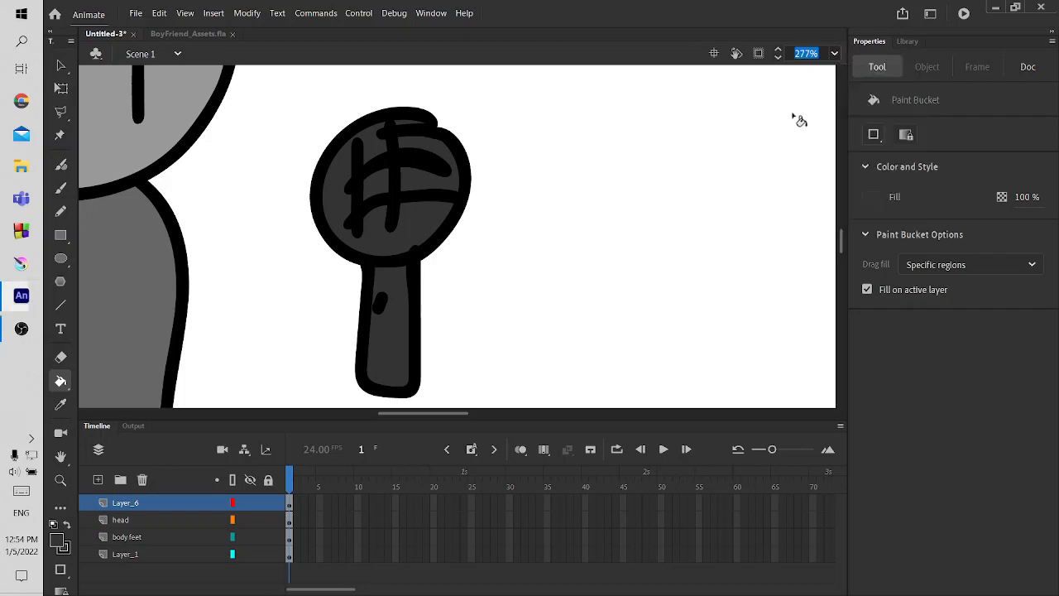
Convert the microphone's layer, Layer_6, to a symbol named "mic"
right_click(157, 505)
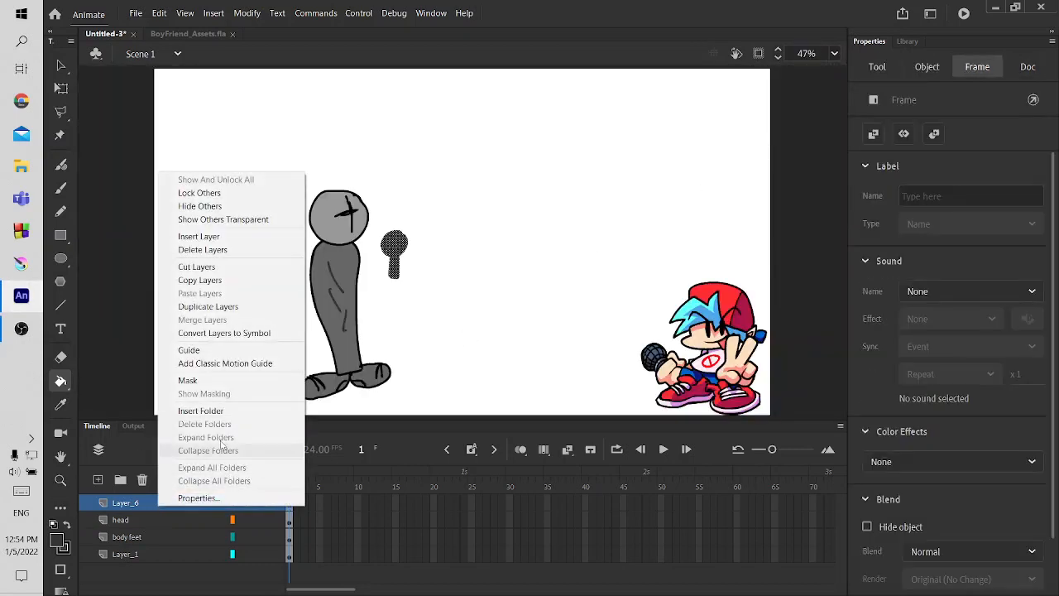
click(248, 333)
text(mic)
key(Return)
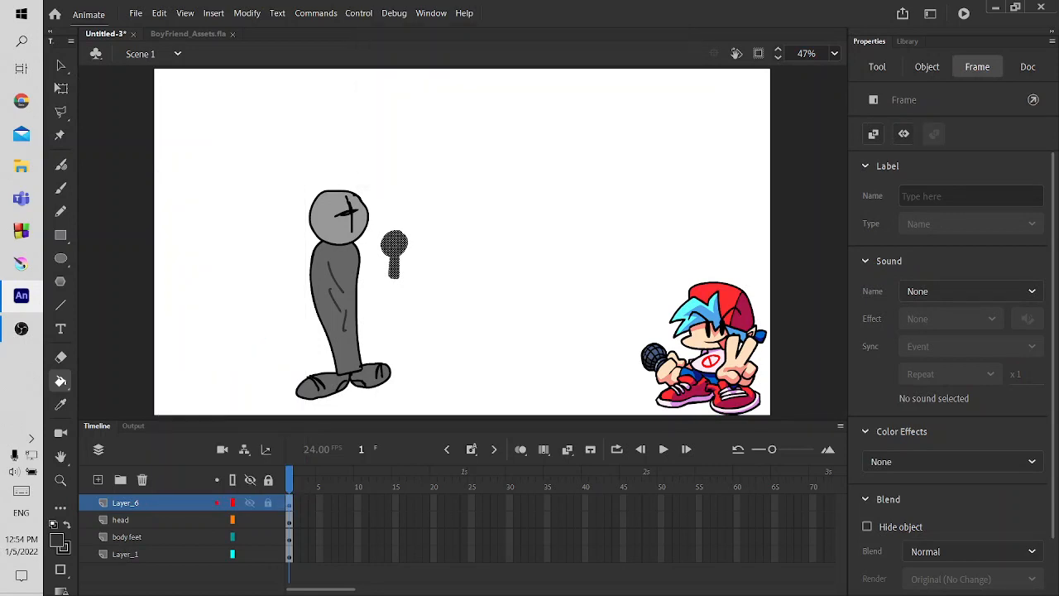
Select the mic, head and body feet layers together and convert them to one graphic symbol named "grunt"
click(136, 519)
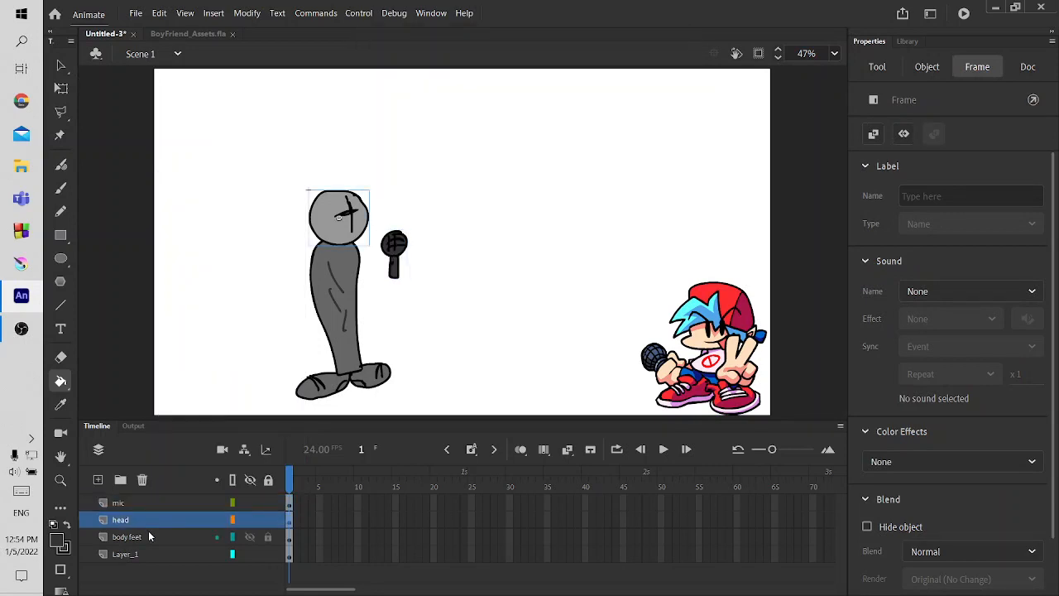
click(148, 536)
click(142, 500)
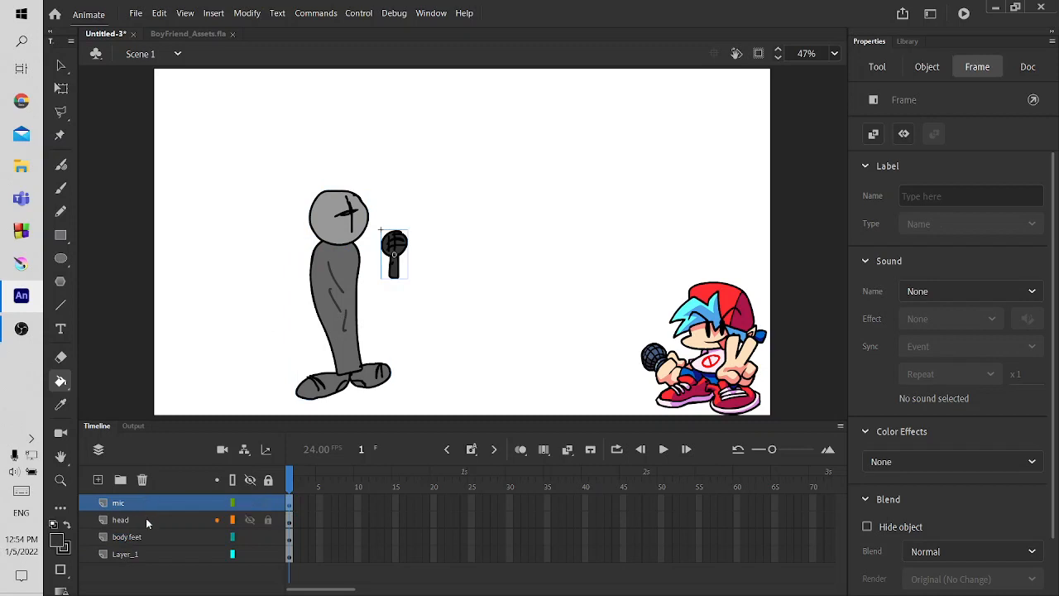
shift+click(150, 534)
click(162, 502)
shift+click(164, 535)
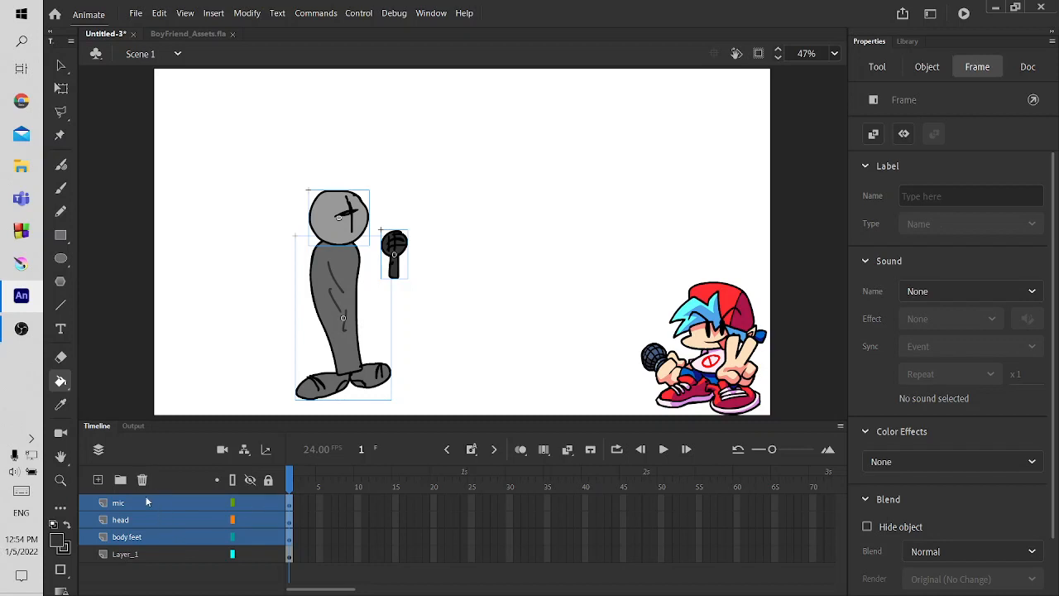
right_click(144, 502)
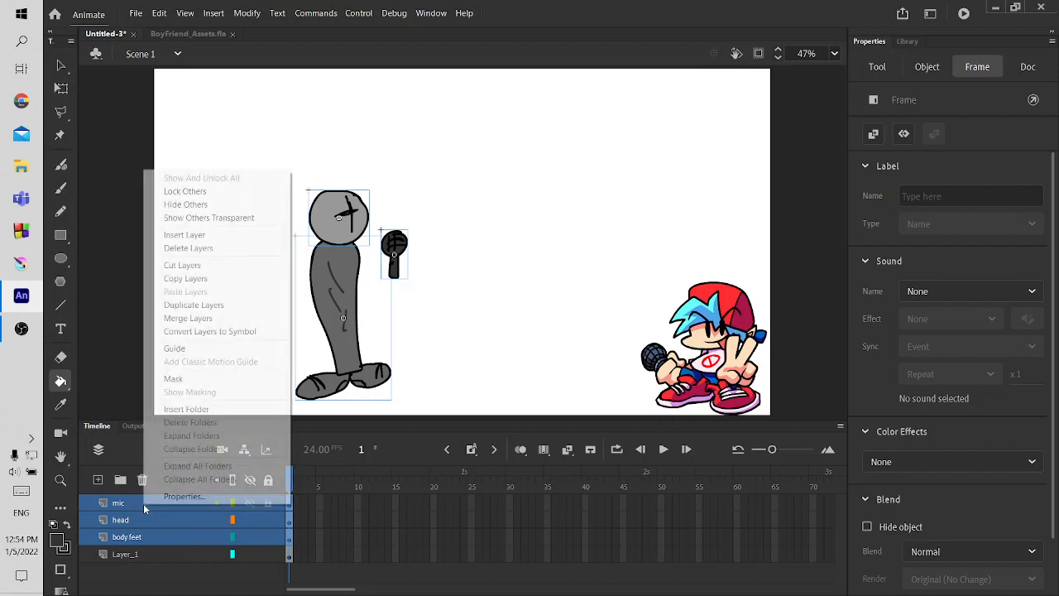
click(242, 333)
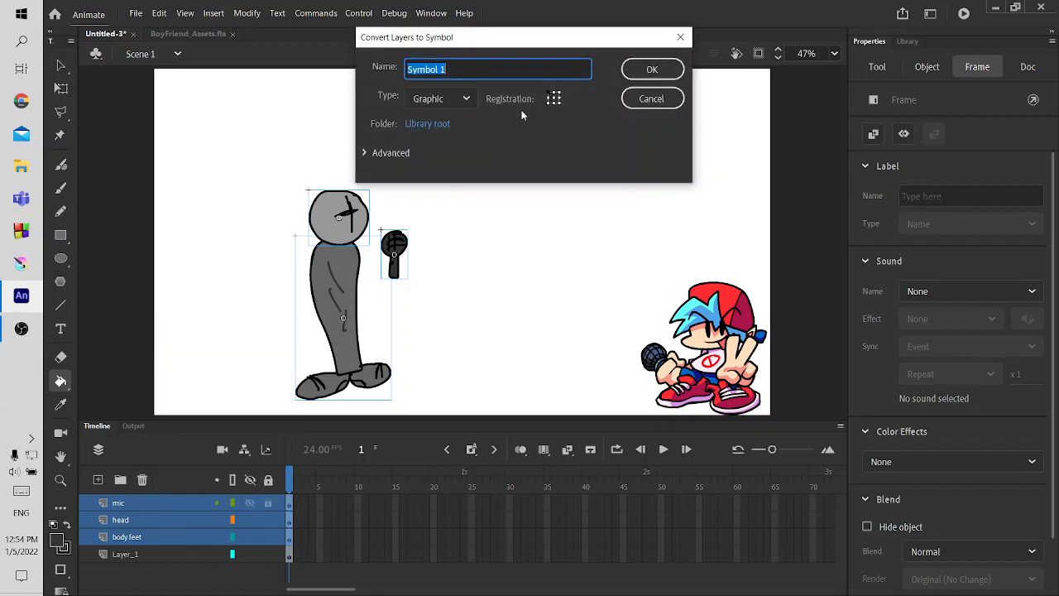
text(grul)
text(t)
key(Return)
Preview the body feet and mic symbols in the document's library
click(907, 41)
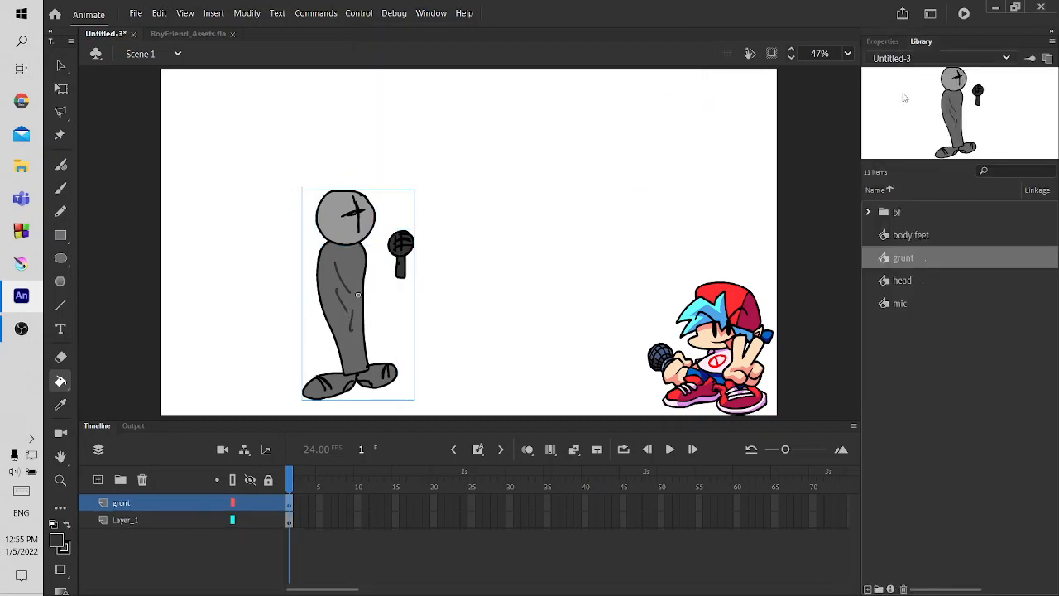
click(930, 236)
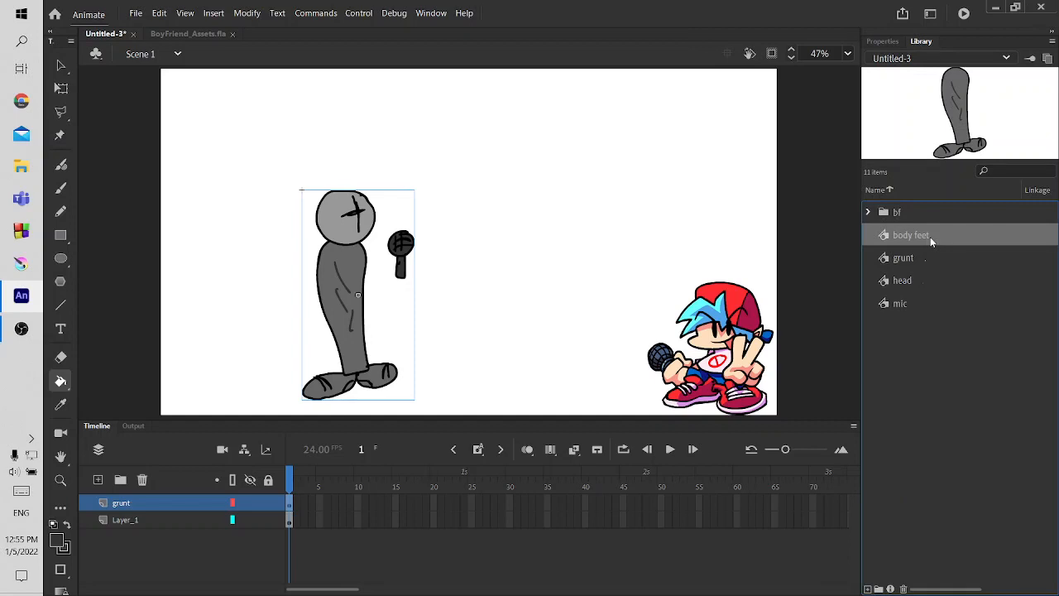
click(915, 305)
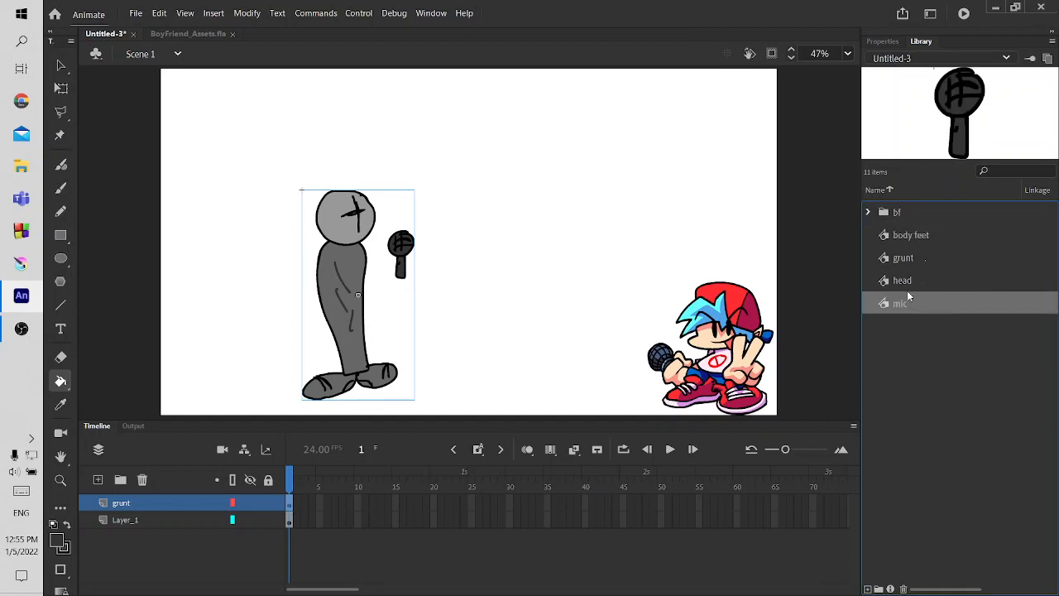
Preview the head and grunt symbols in the library, and look inside the grunt symbol placed on the stage
click(908, 282)
click(914, 258)
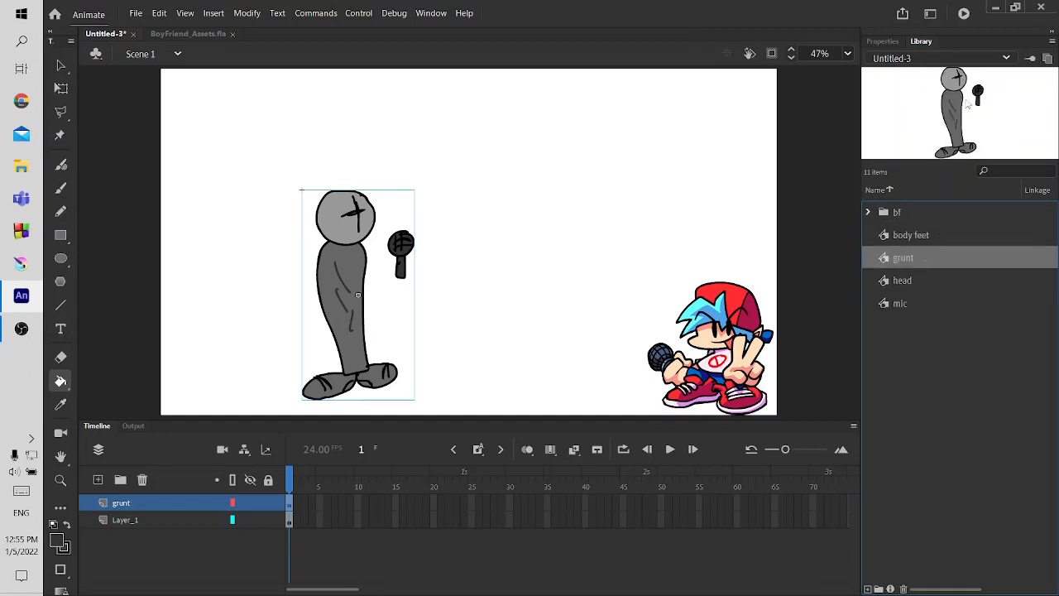
click(62, 66)
double_click(344, 321)
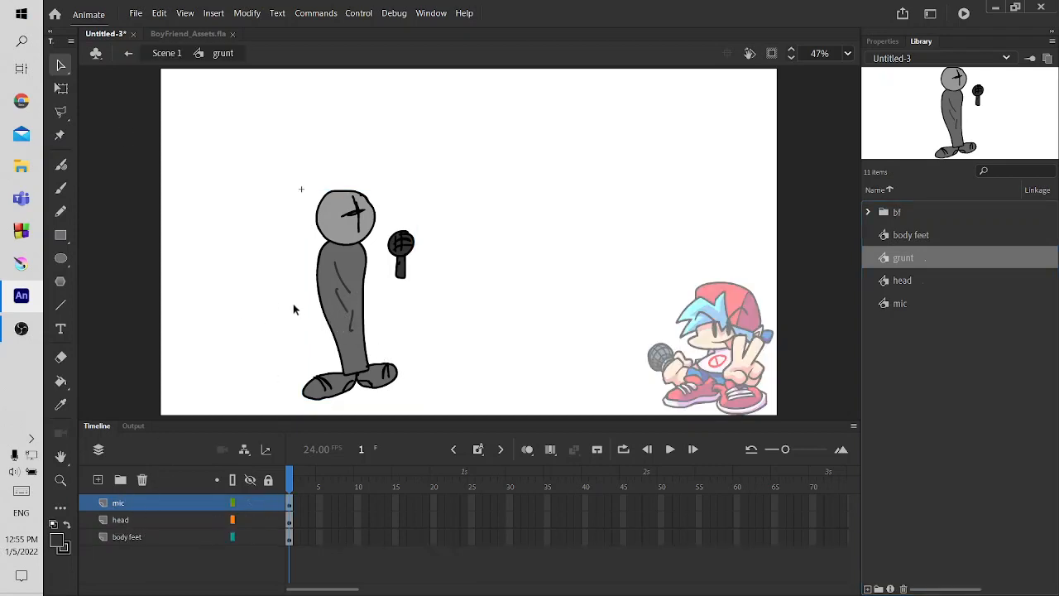
double_click(199, 310)
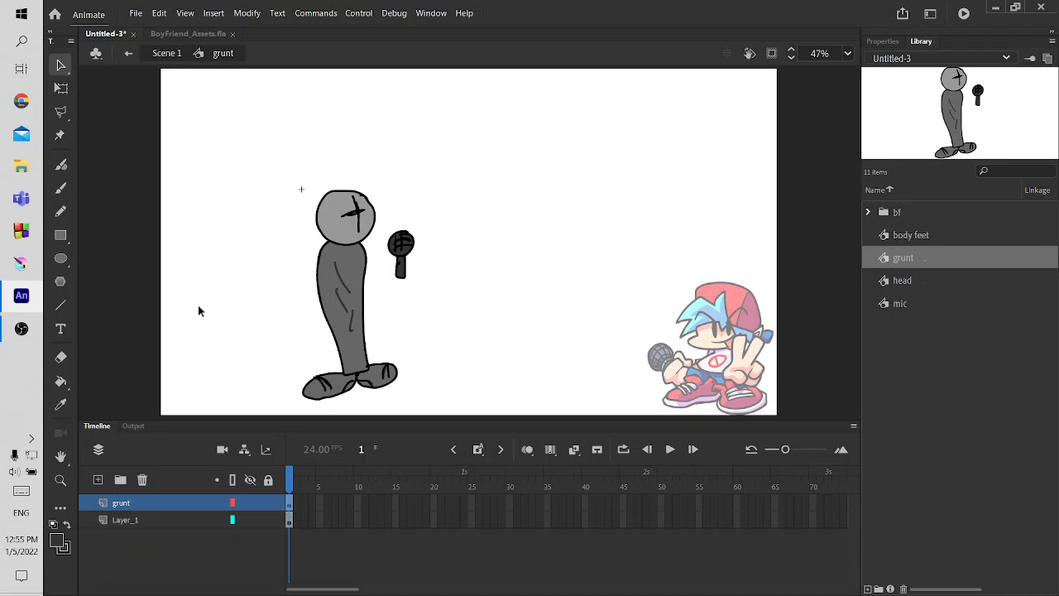
Delete Layer_1, which holds the Boyfriend sprite, from Scene 1
right_click(149, 519)
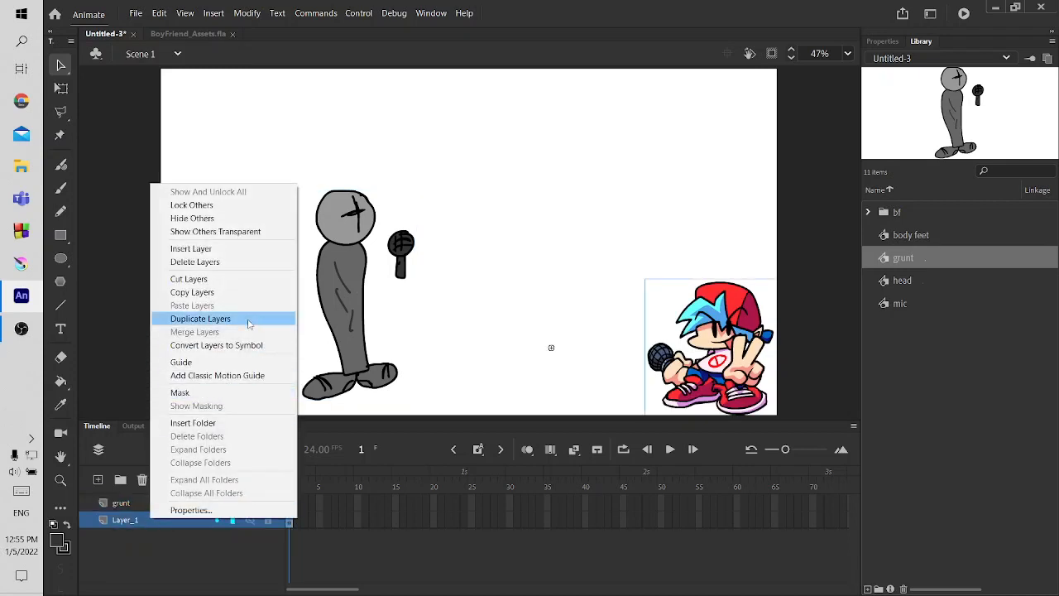
click(249, 270)
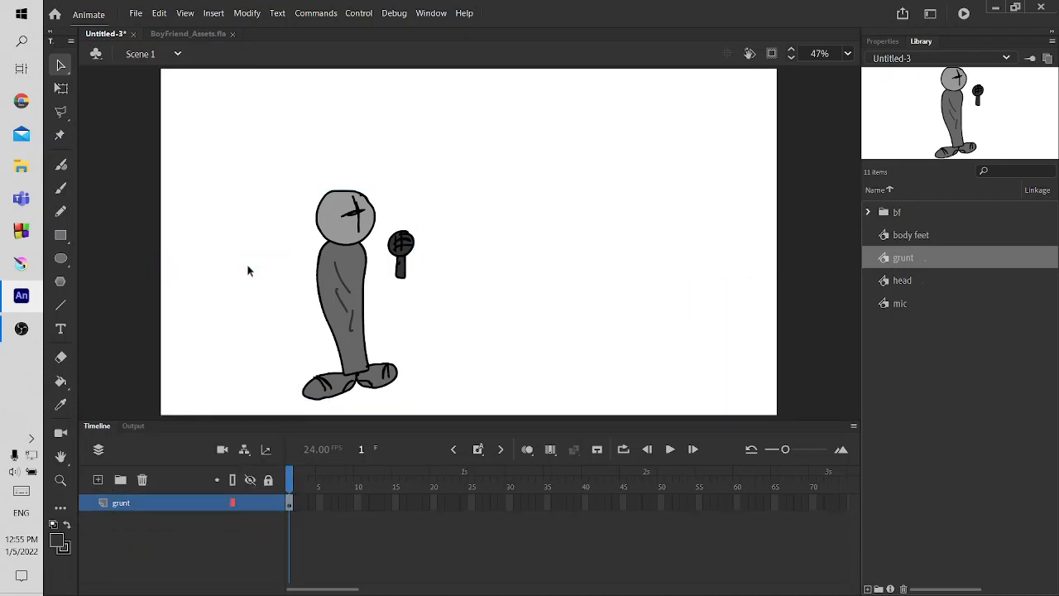
Inside the grunt symbol, insert keyframes at frame 2 on the mic, head and body feet layers and activate Free Transform
double_click(348, 318)
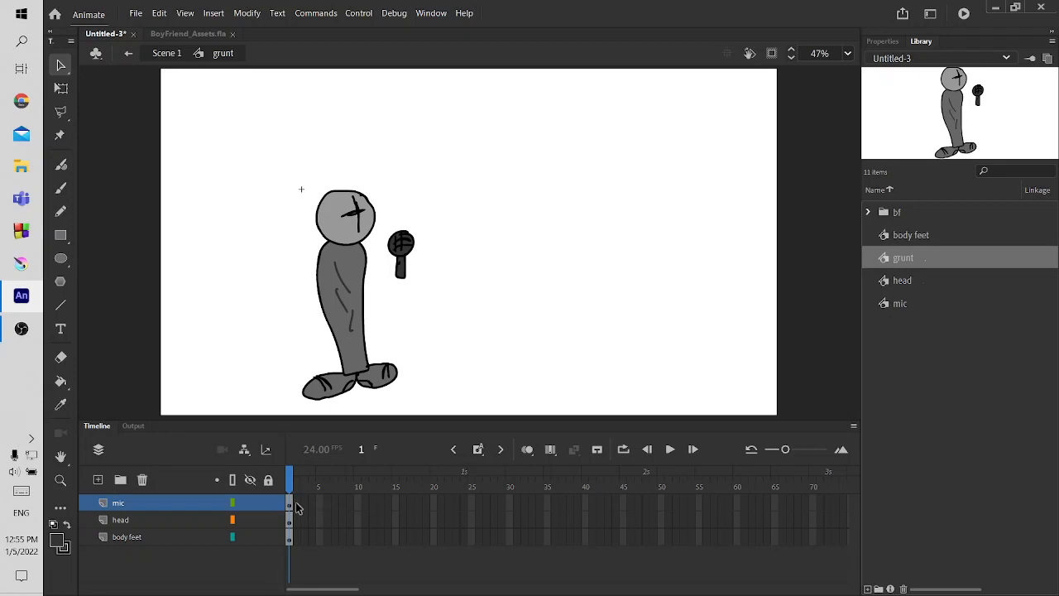
drag(296, 504, 299, 544)
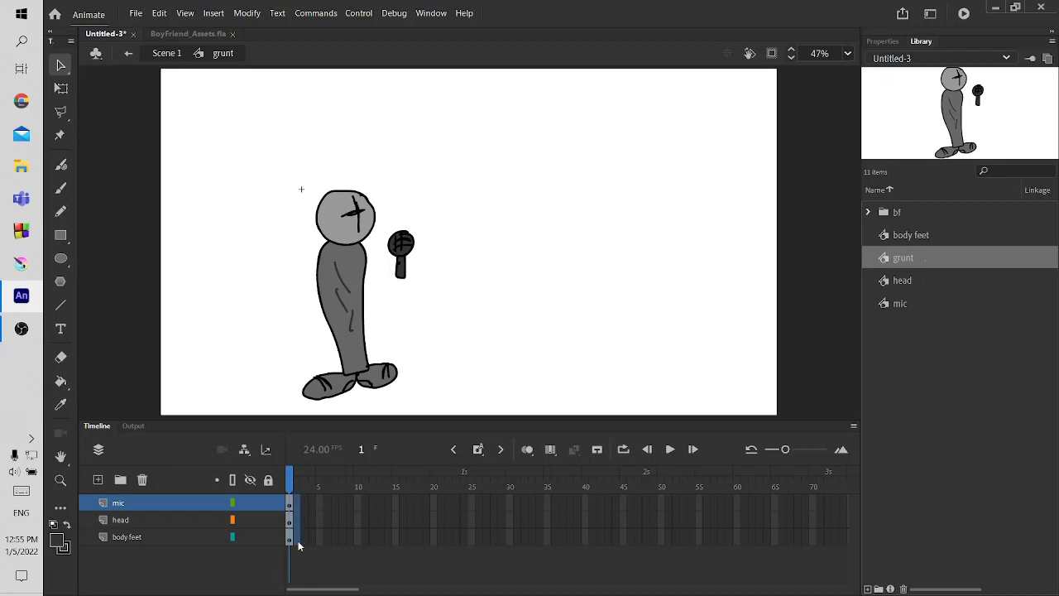
click(478, 449)
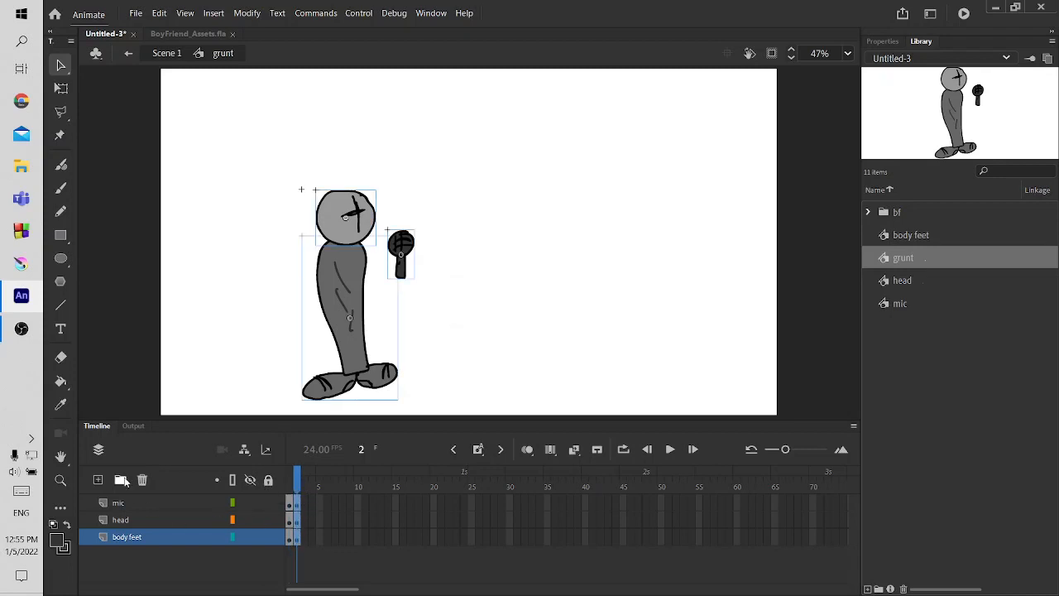
click(62, 88)
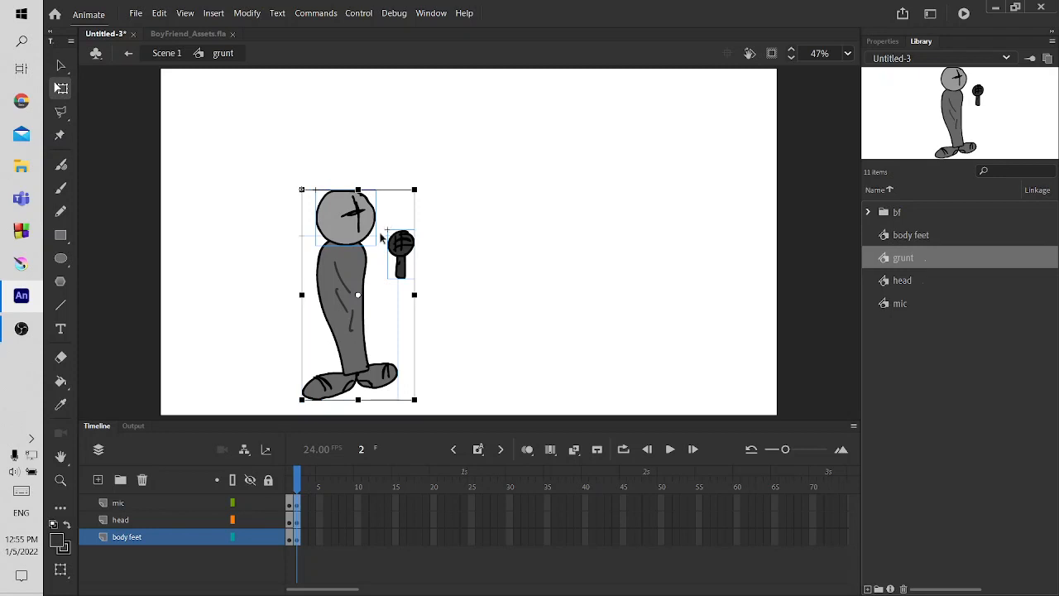
Try to squash only the body and feet vertically at frame 2, and undo the change
double_click(362, 234)
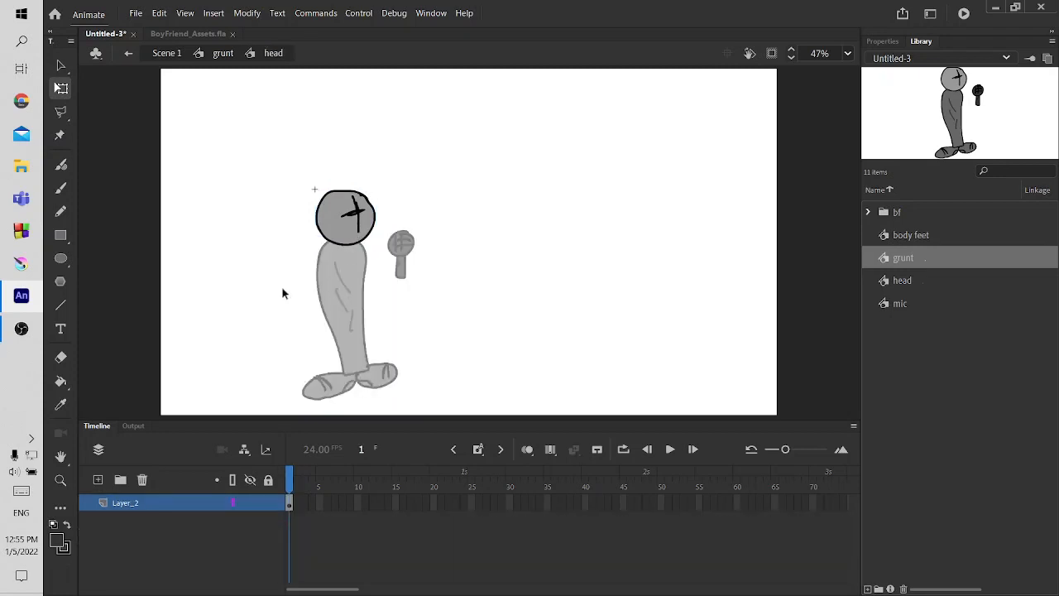
double_click(246, 299)
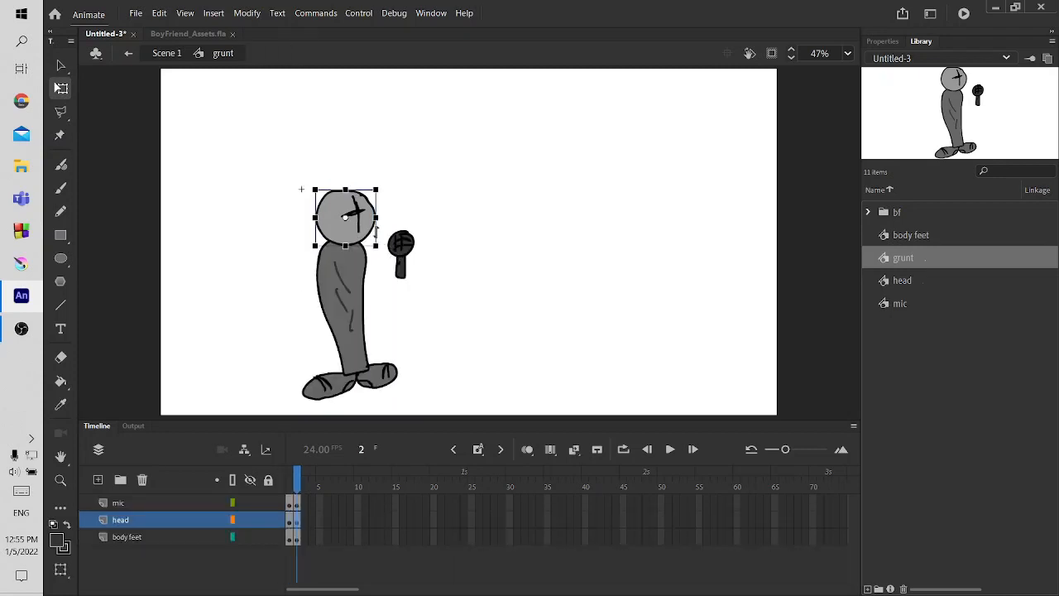
click(352, 295)
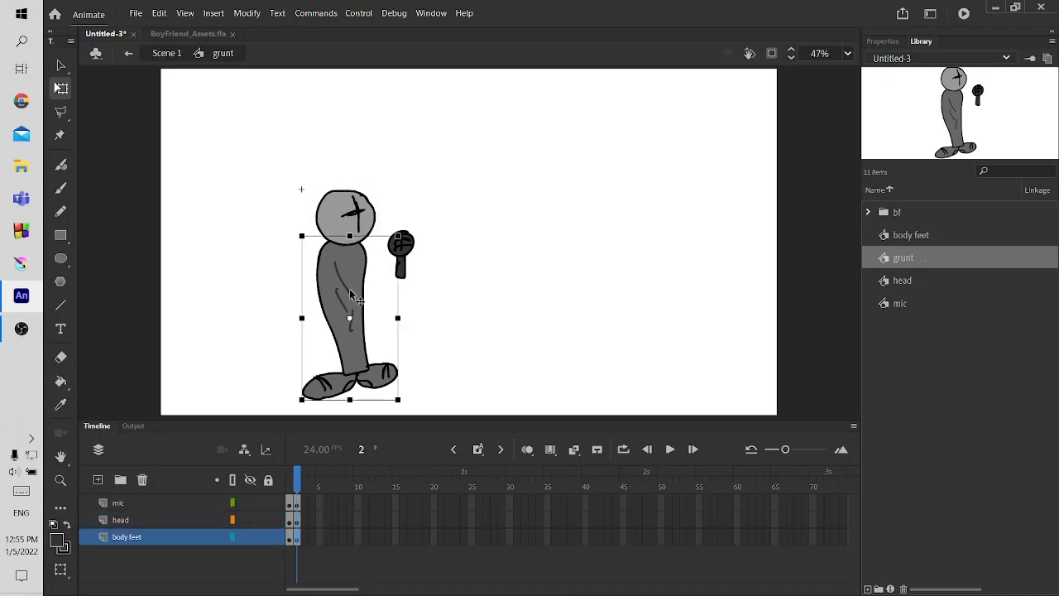
click(351, 240)
click(351, 241)
drag(349, 238, 349, 245)
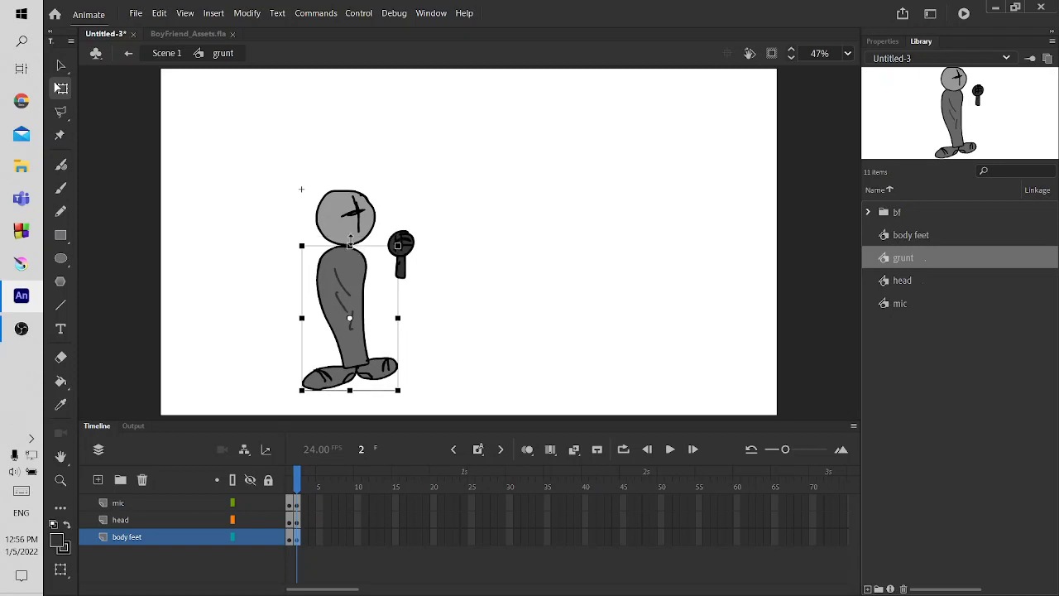
key(ctrl+z)
Squash the head and body feet together slightly in height at frame 2
click(362, 225)
click(368, 287)
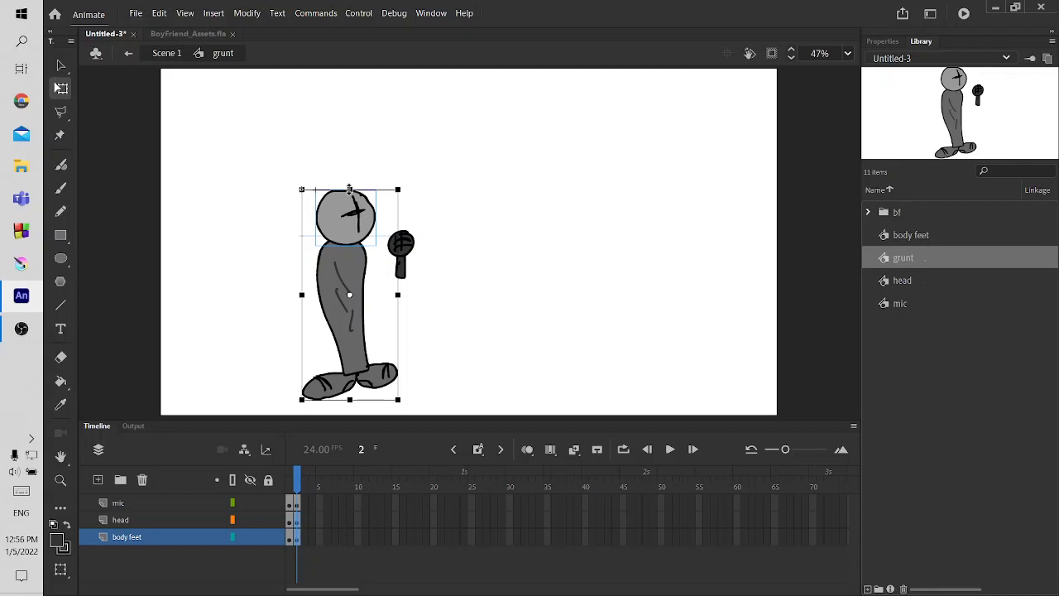
drag(349, 190, 349, 198)
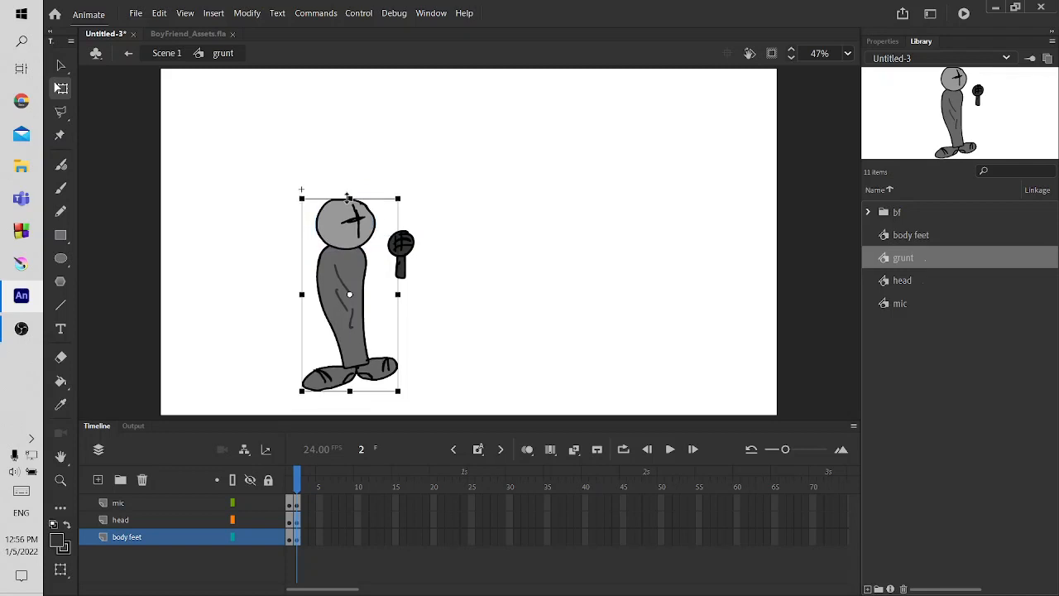
Tilt the mic slightly clockwise and lower it a little beside the body at frame 2
click(404, 246)
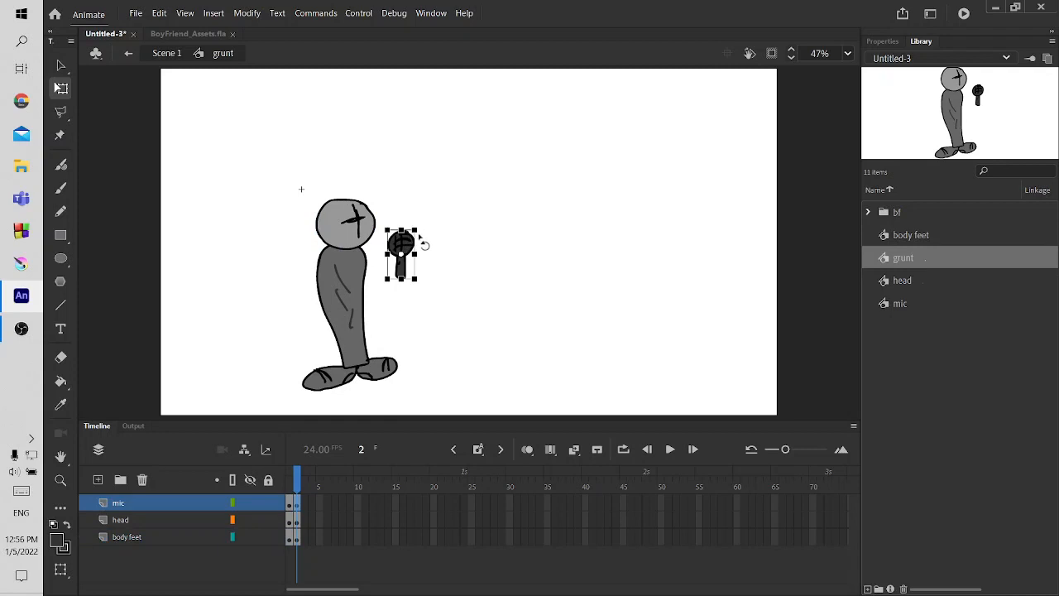
drag(422, 243, 400, 260)
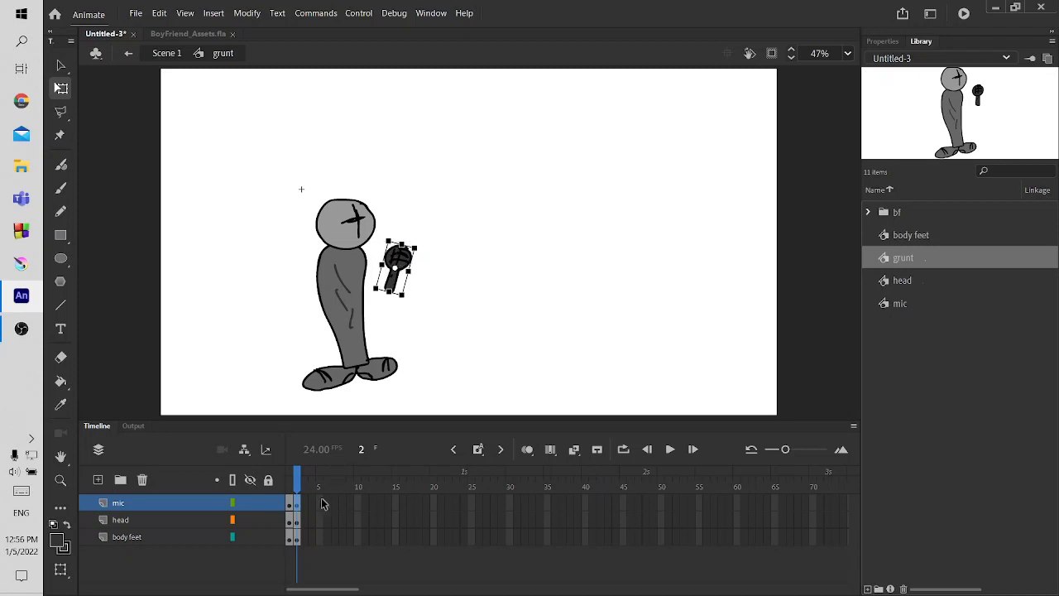
mouse_move(298, 481)
mouse_down()
mouse_move(306, 486)
mouse_move(296, 487)
mouse_up()
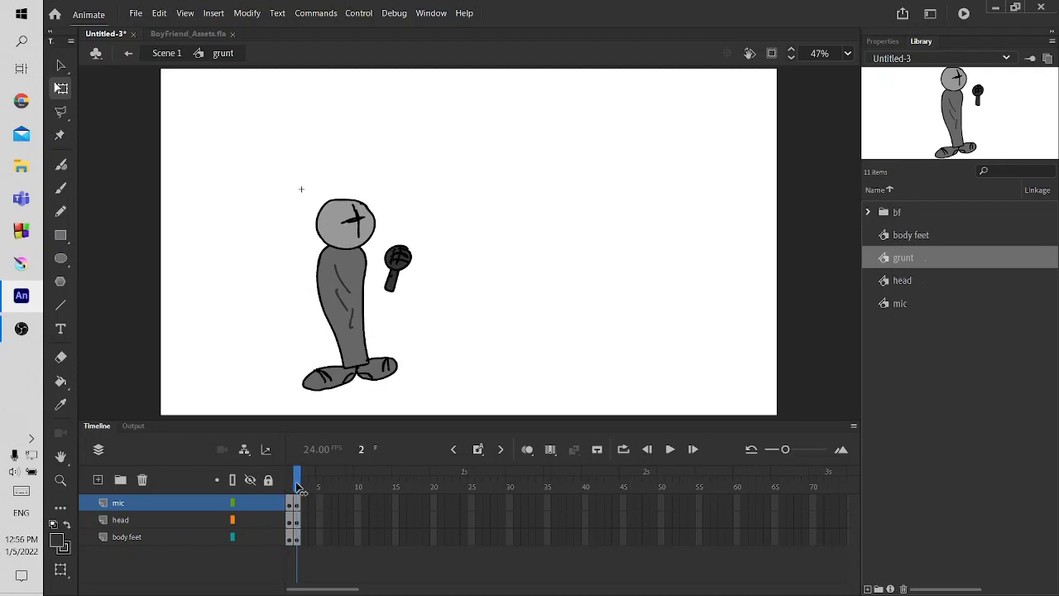
Move the body feet, head and mic together slightly down at frame 2 so the feet return to their original ground level
click(346, 329)
shift+click(365, 239)
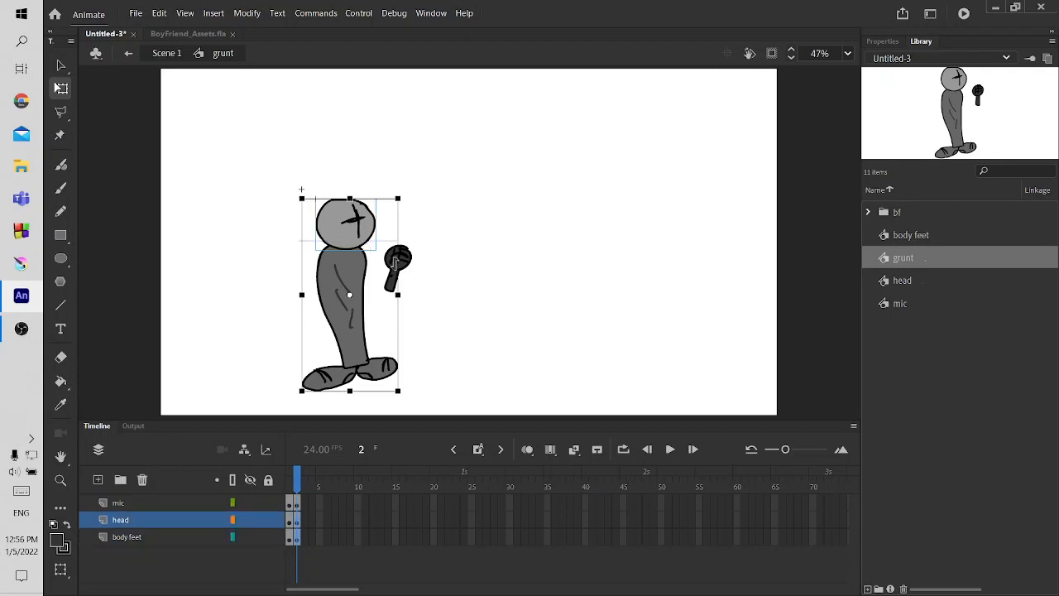
shift+click(405, 261)
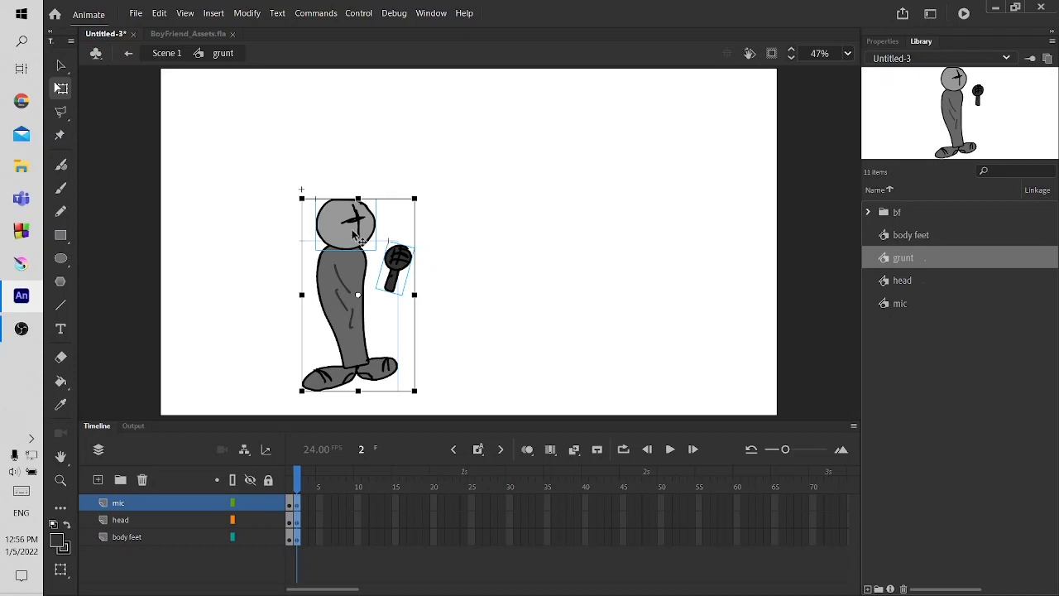
drag(354, 235, 356, 241)
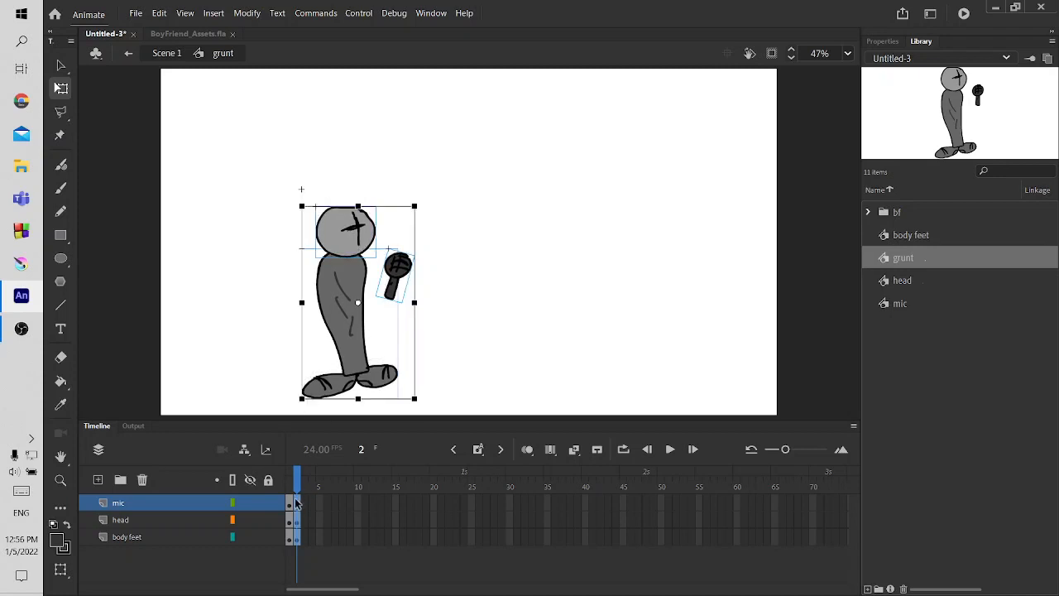
Insert keyframes at frame 5 on the mic, head and body feet layers
click(293, 487)
drag(295, 488, 323, 542)
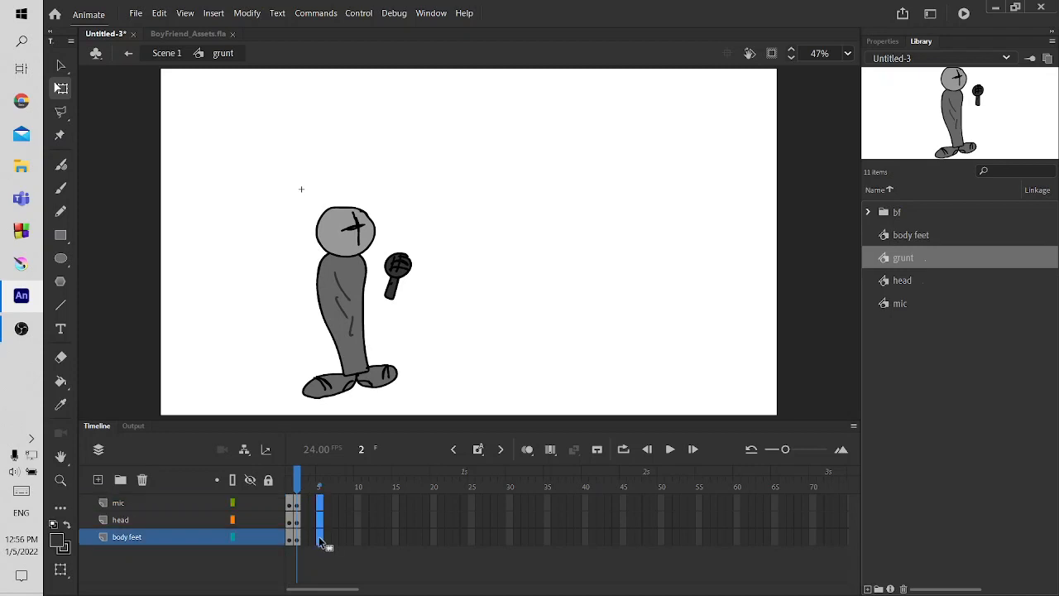
click(478, 455)
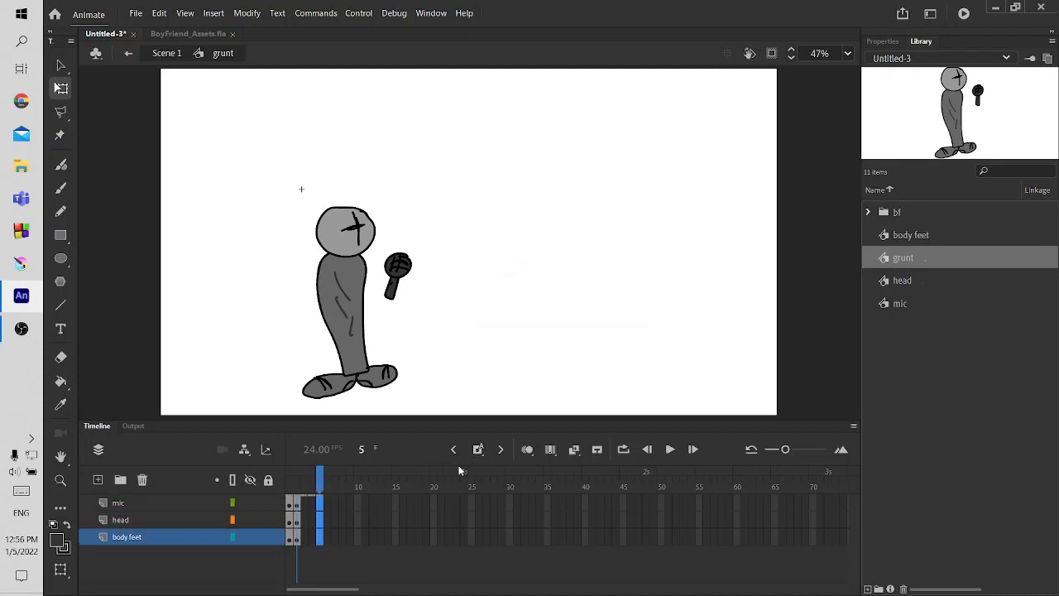
Copy the frame 1 keyframes of all three layers and paste them over frame 5
click(289, 511)
drag(290, 536, 293, 500)
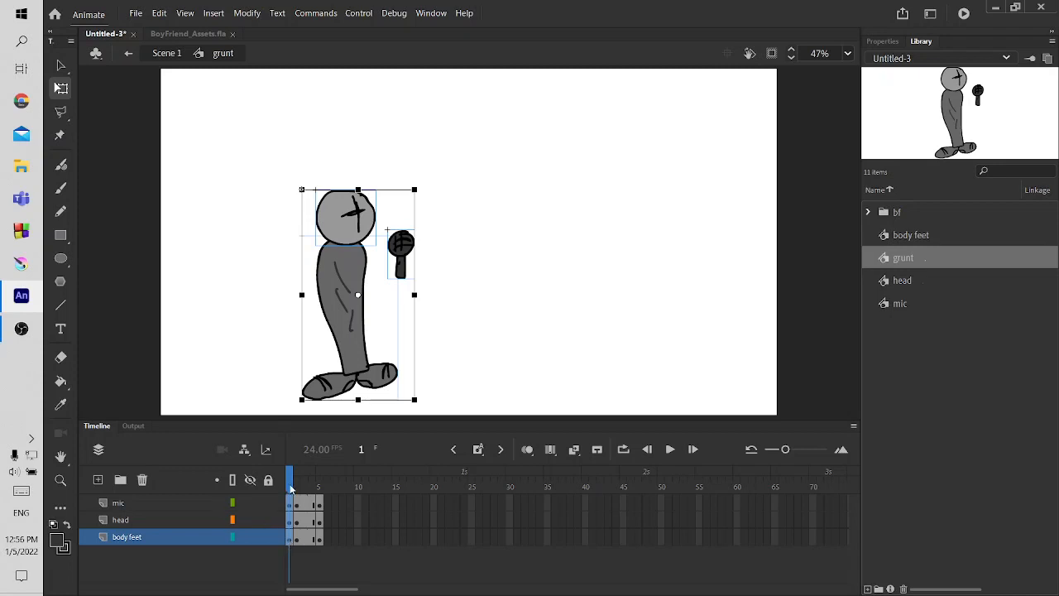
right_click(290, 504)
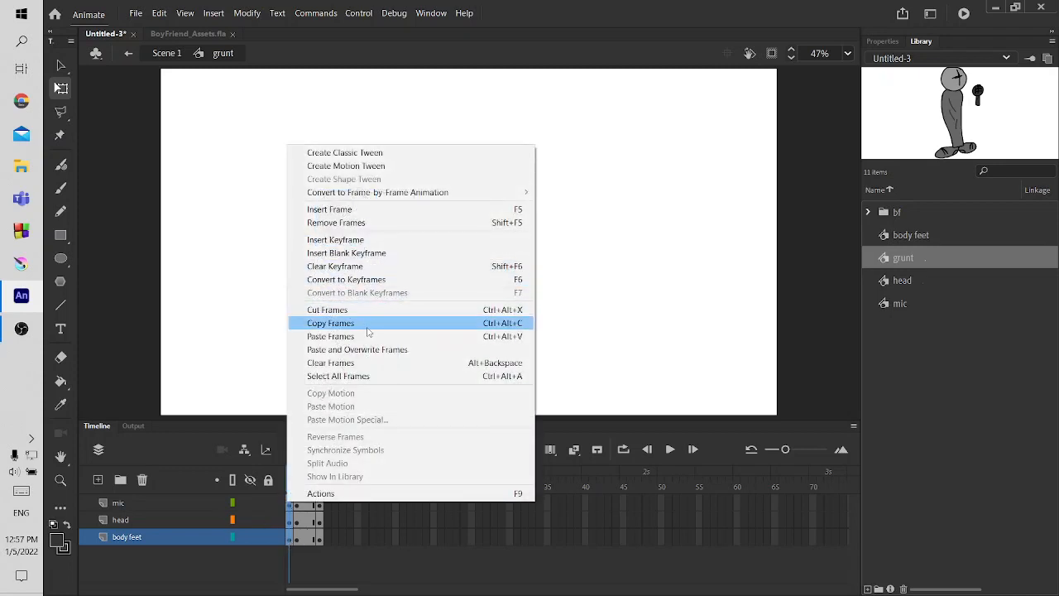
click(320, 536)
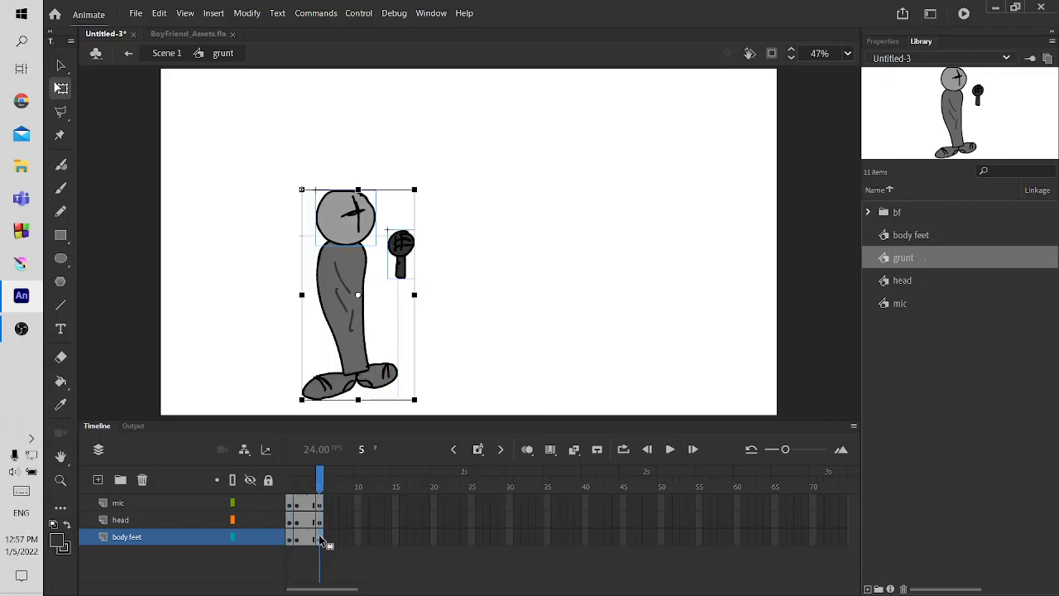
click(323, 507)
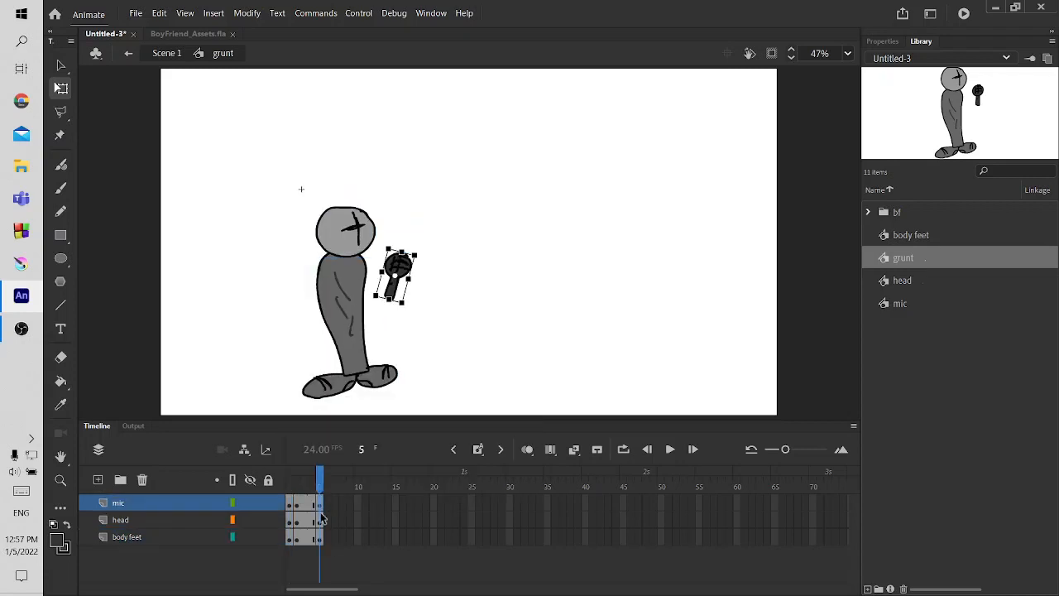
click(322, 539)
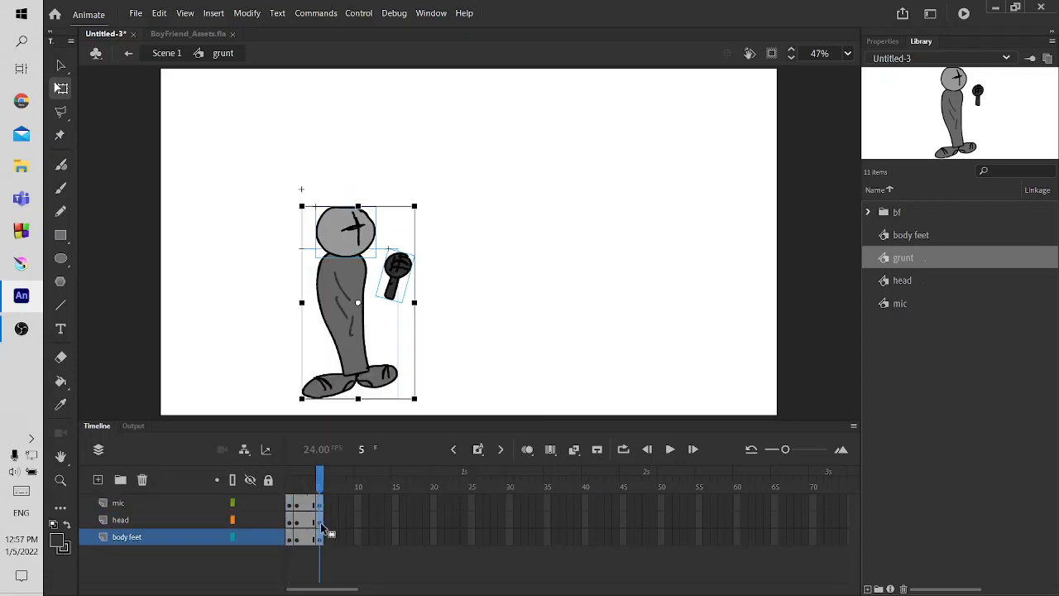
key(ctrl+alt+v)
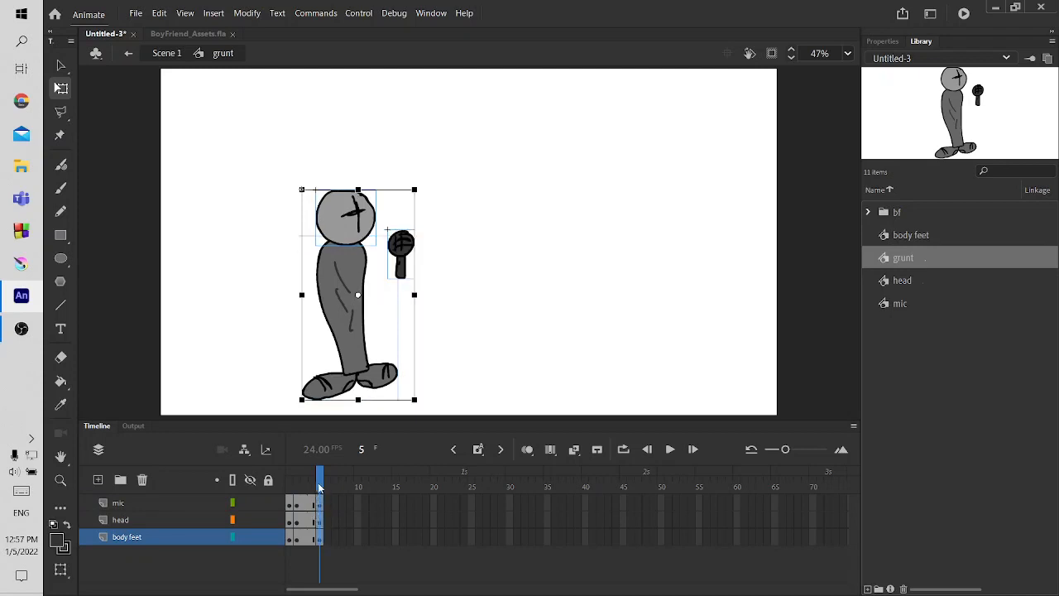
drag(321, 483, 290, 486)
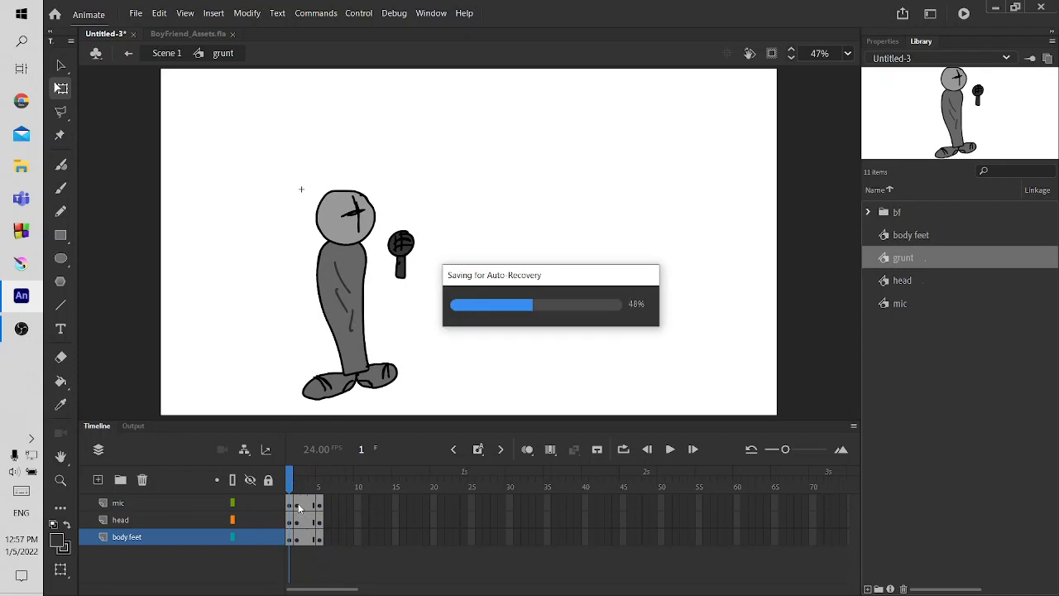
Create classic tweens between frames 2 and 5 on the mic, head and body feet layers and return to frame 1
click(297, 505)
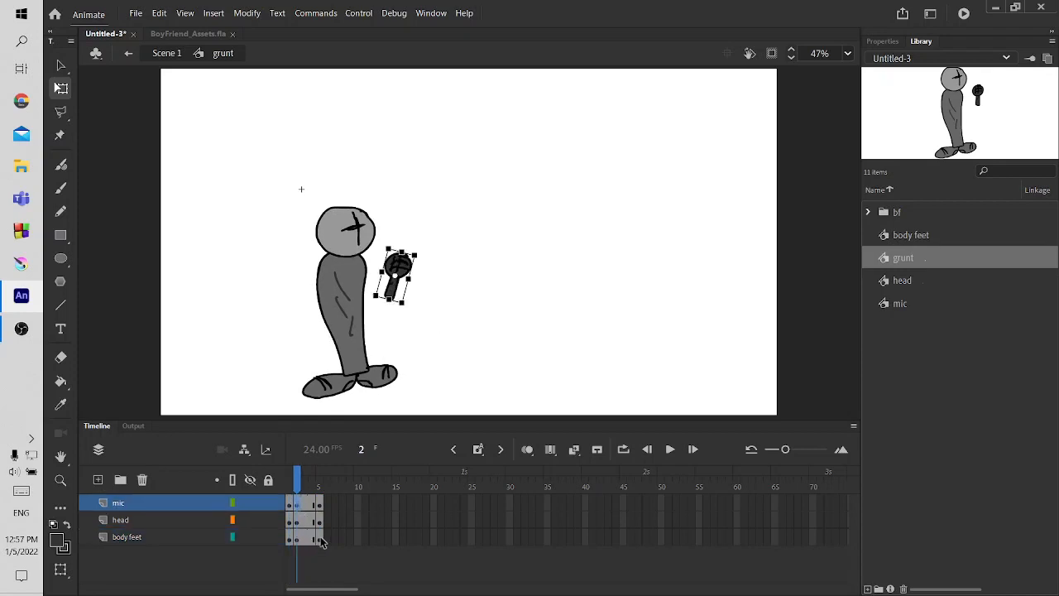
click(320, 539)
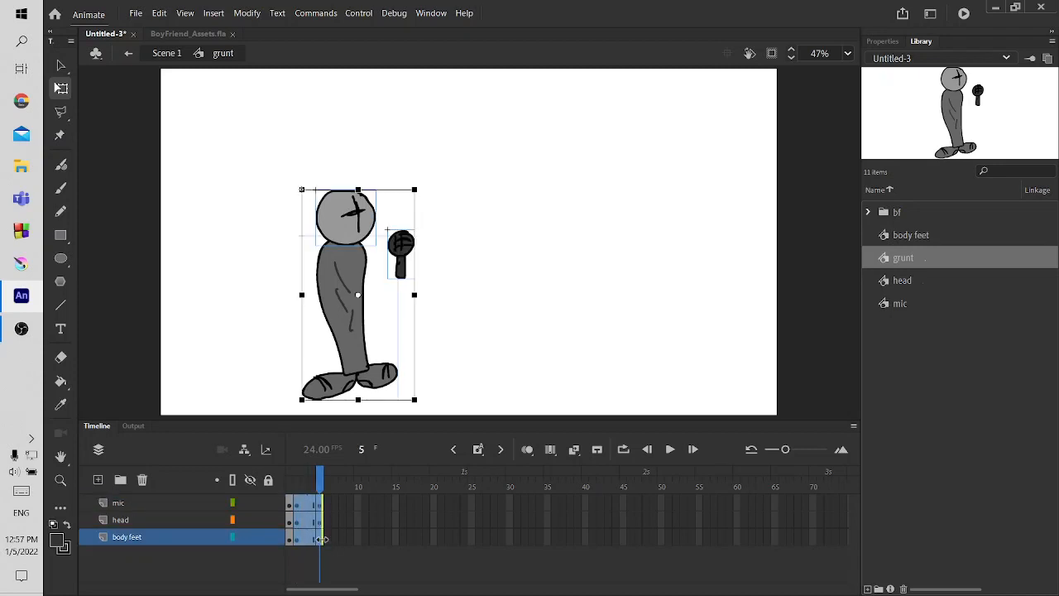
right_click(316, 502)
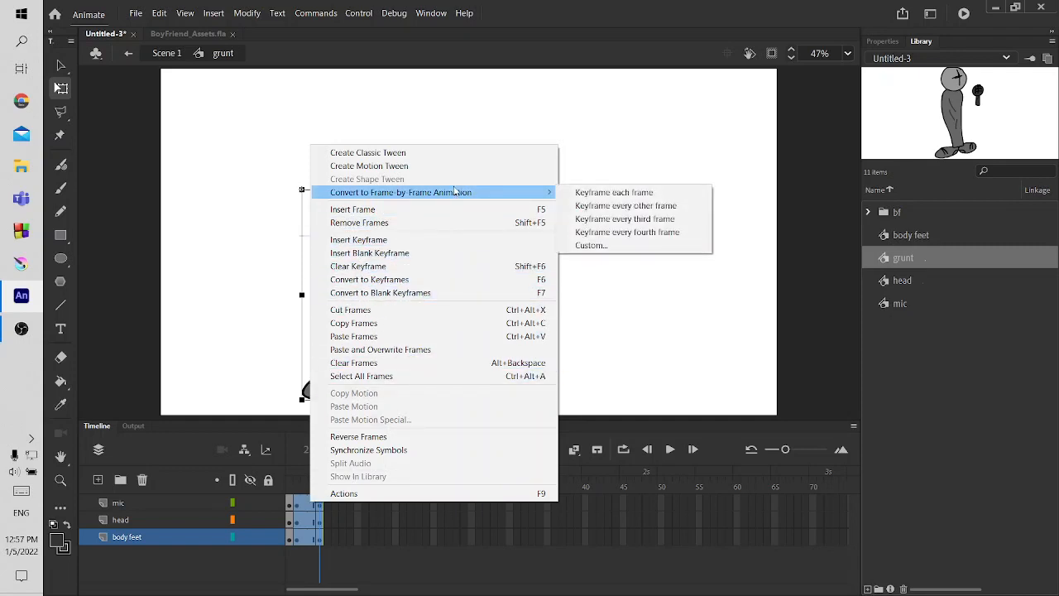
click(585, 466)
click(573, 451)
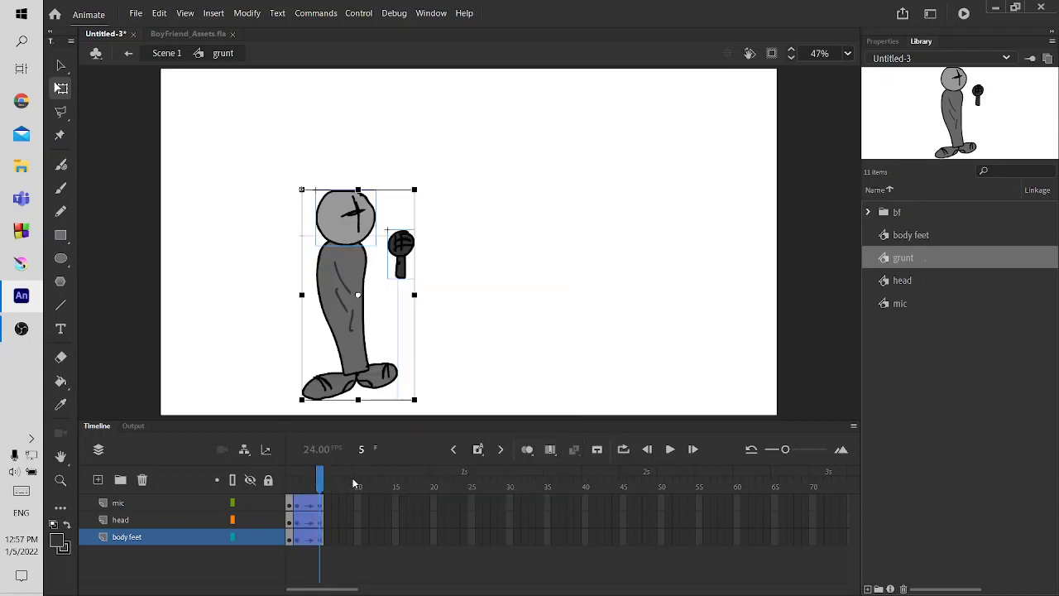
drag(315, 487, 289, 487)
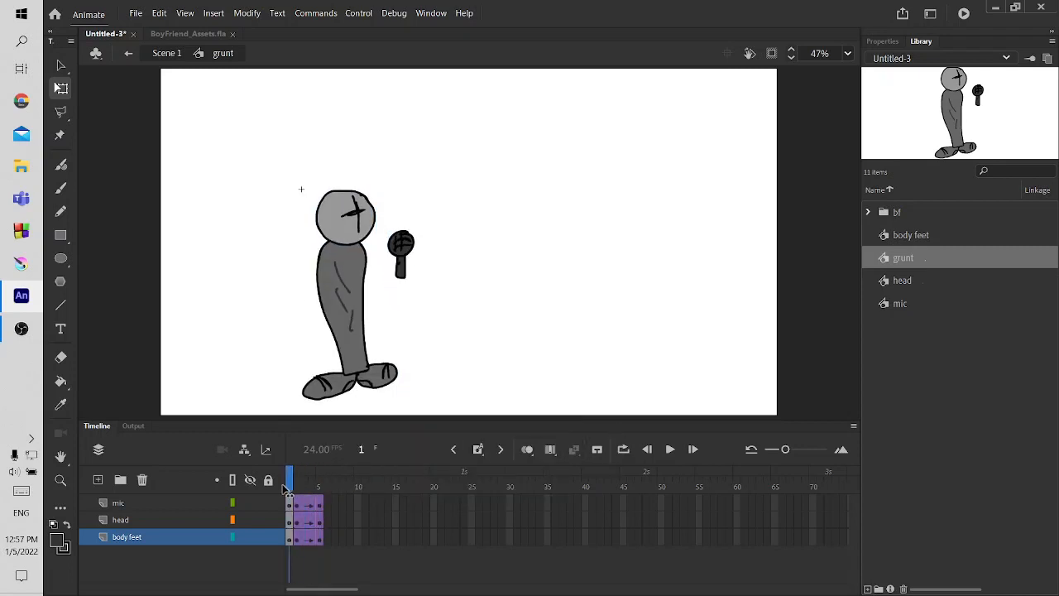
Play the grunt symbol's idle animation on the timeline and in the library preview, and return to Scene 1
click(674, 450)
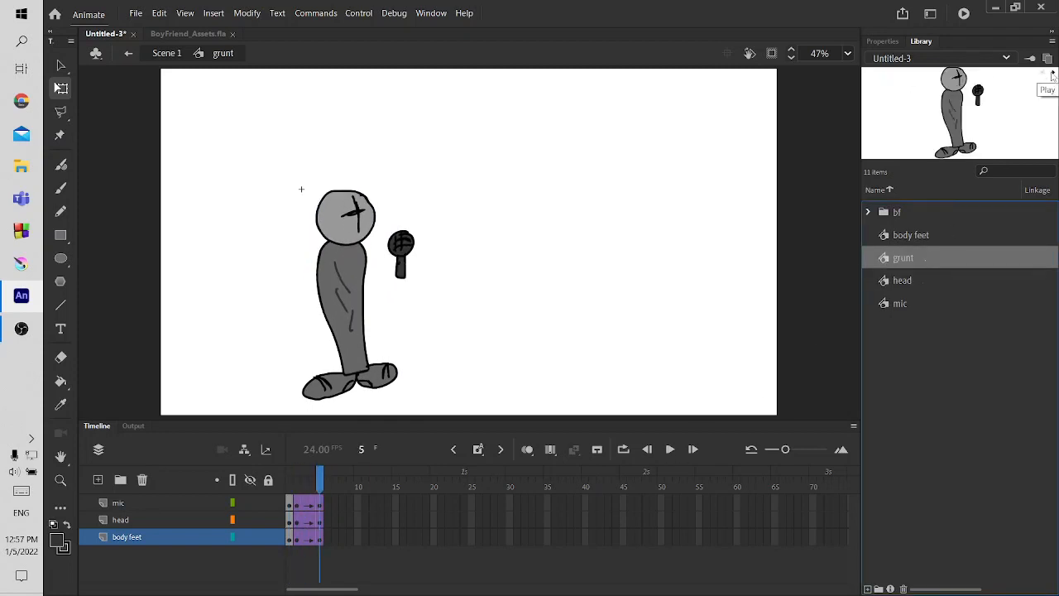
click(1052, 74)
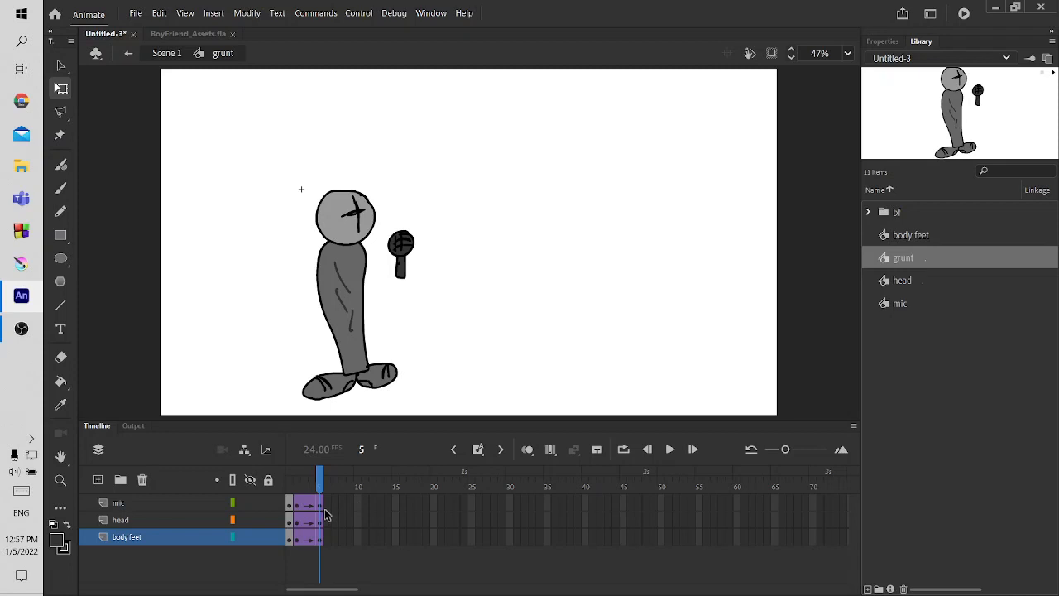
double_click(226, 358)
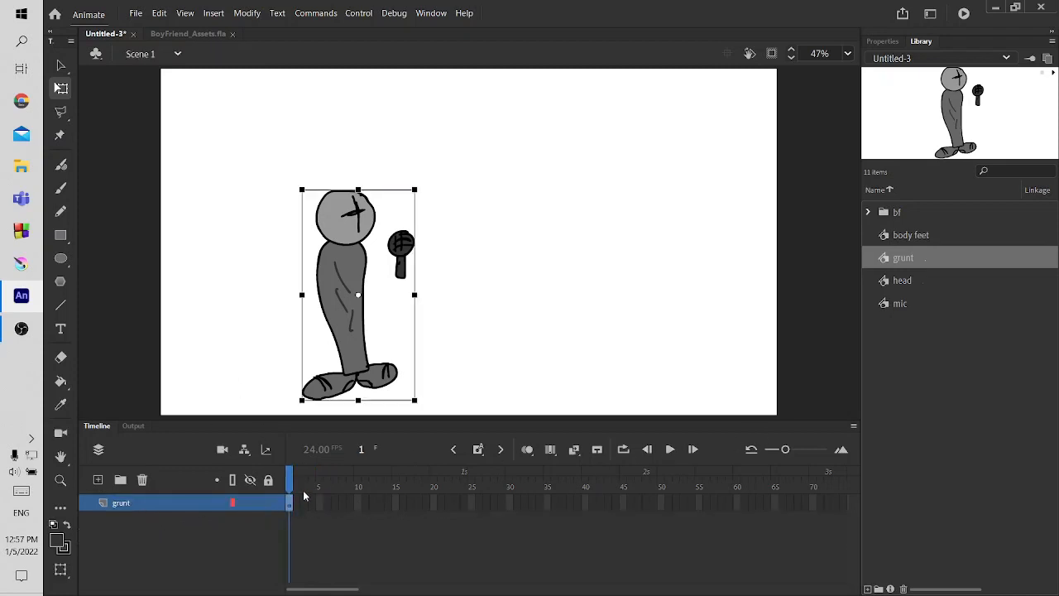
Rename the grunt layer in Scene 1 as "idle"
double_click(123, 502)
text(idl)
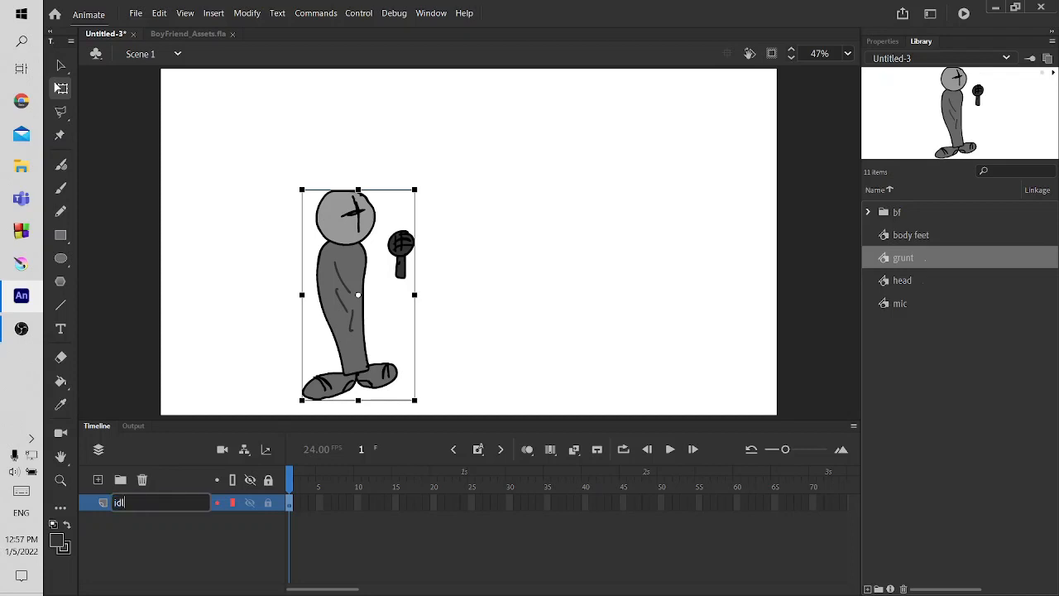
text(e)
key(Return)
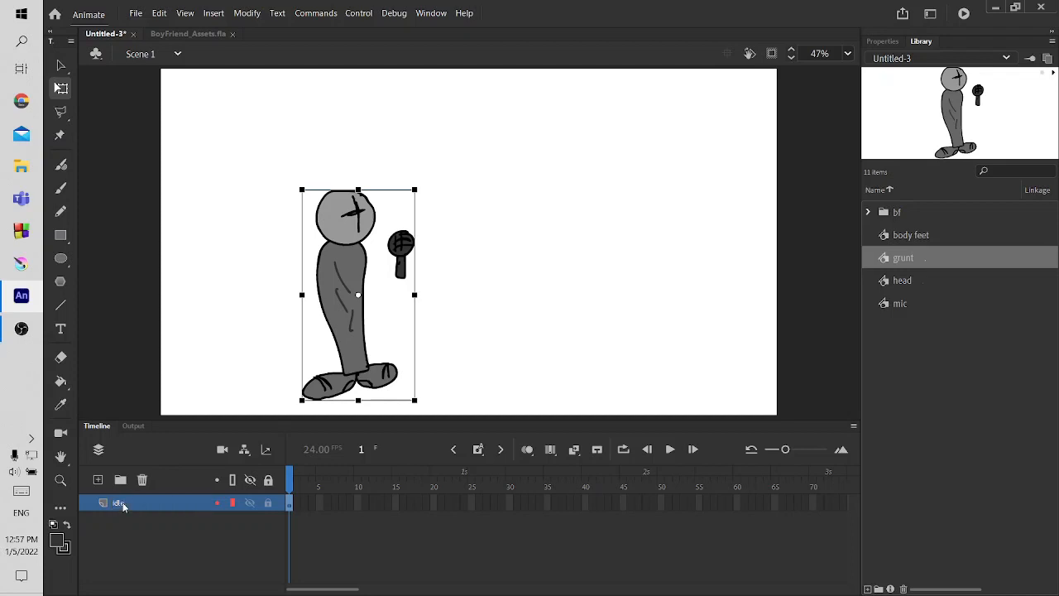
click(140, 542)
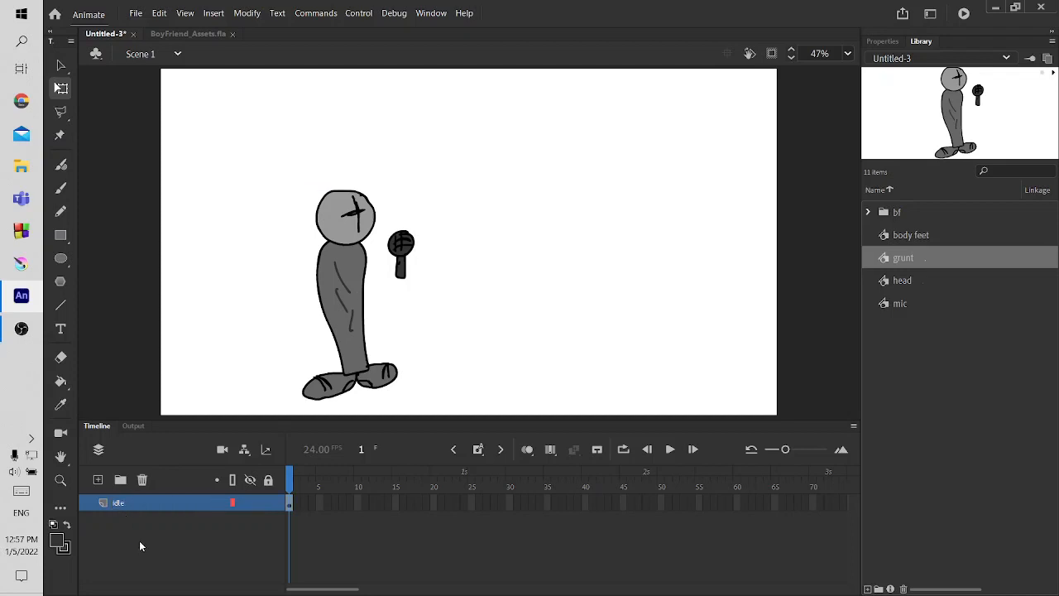
Rename the grunt symbol in the library as "grunt idle"
double_click(905, 258)
key(End)
text(idl)
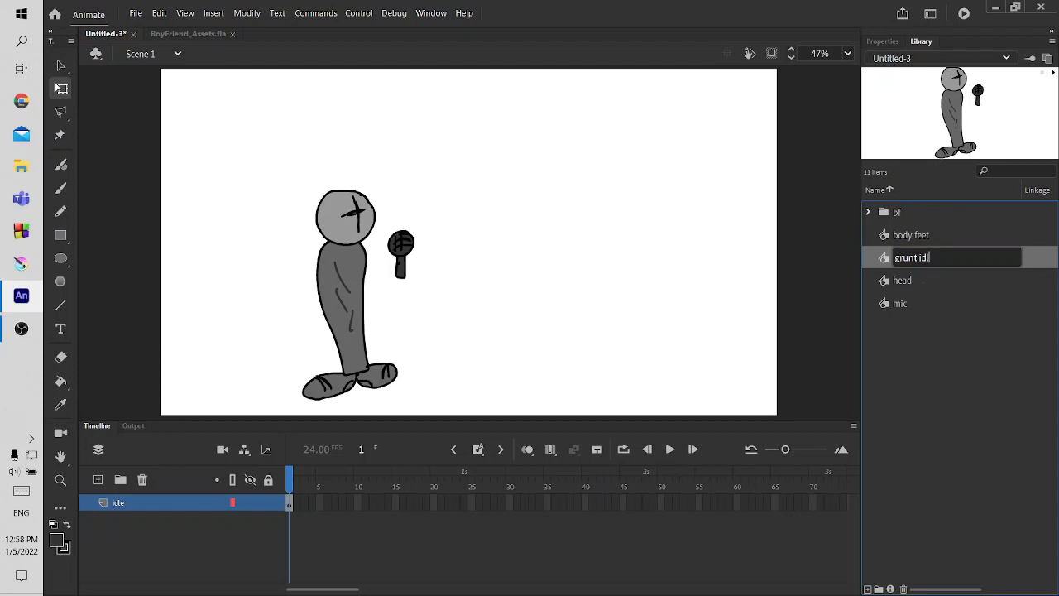
text(e)
key(Return)
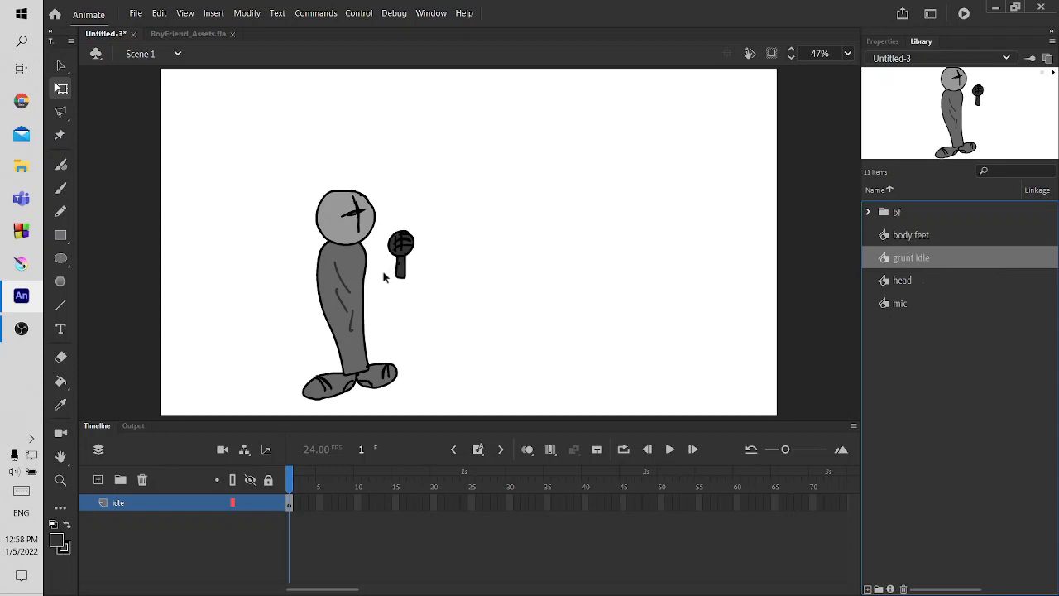
Duplicate the grunt idle symbol as a graphic symbol named "grunt left"
right_click(974, 259)
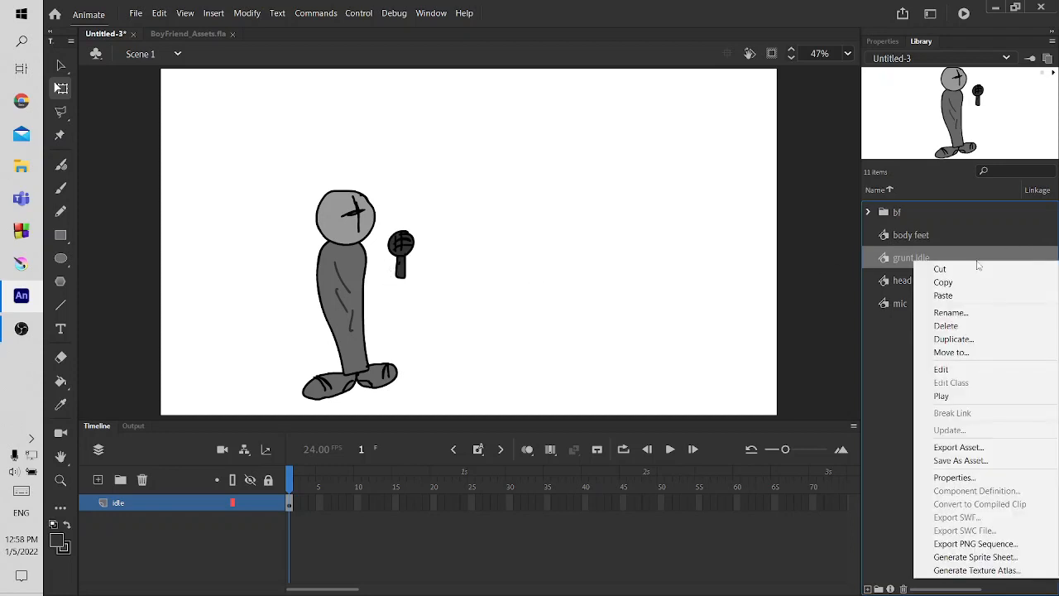
click(949, 340)
click(431, 70)
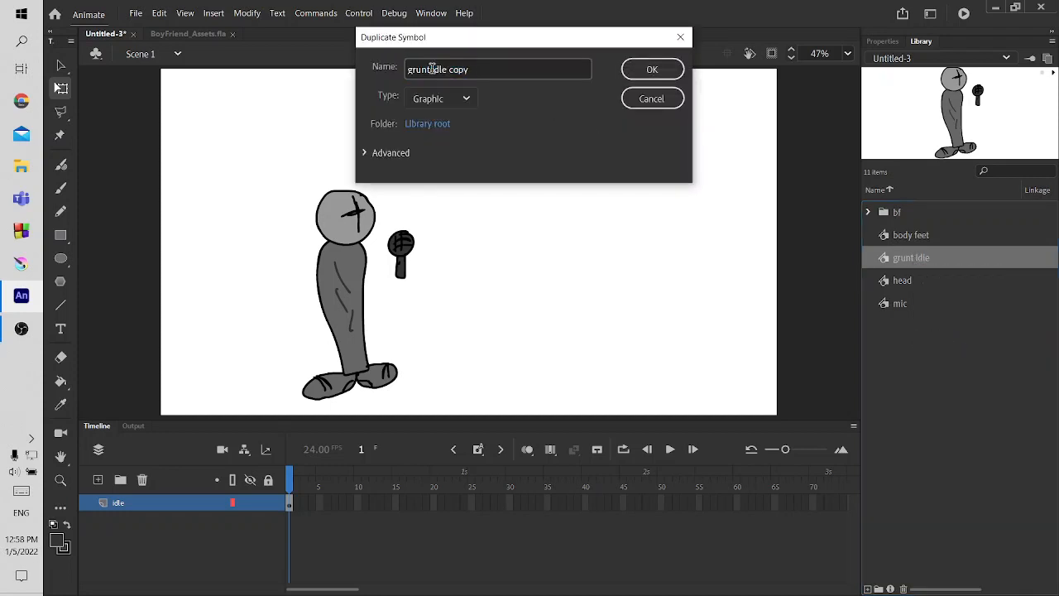
drag(431, 69, 502, 69)
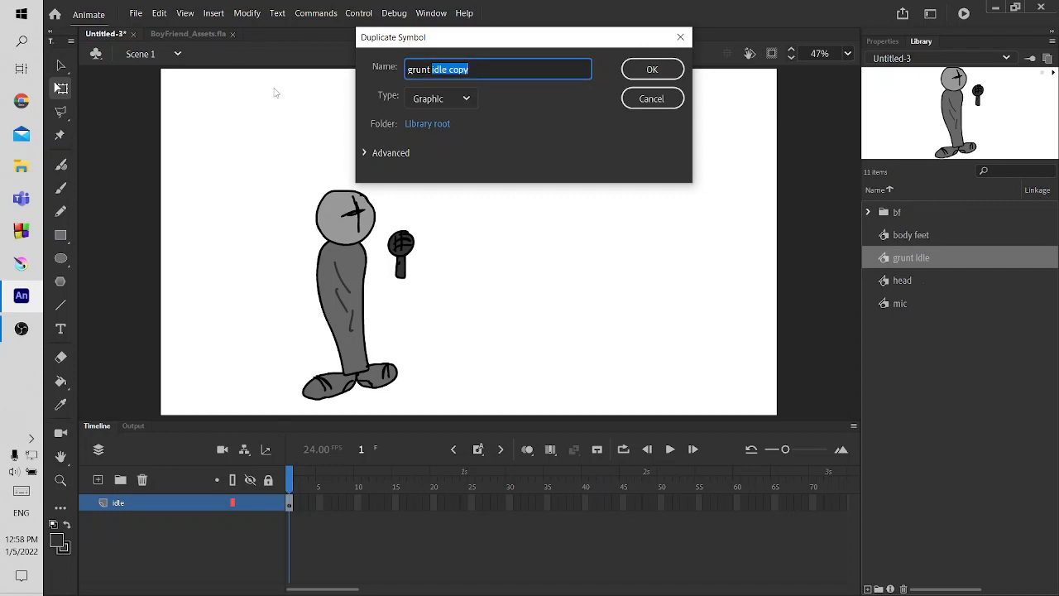
text(left)
key(Return)
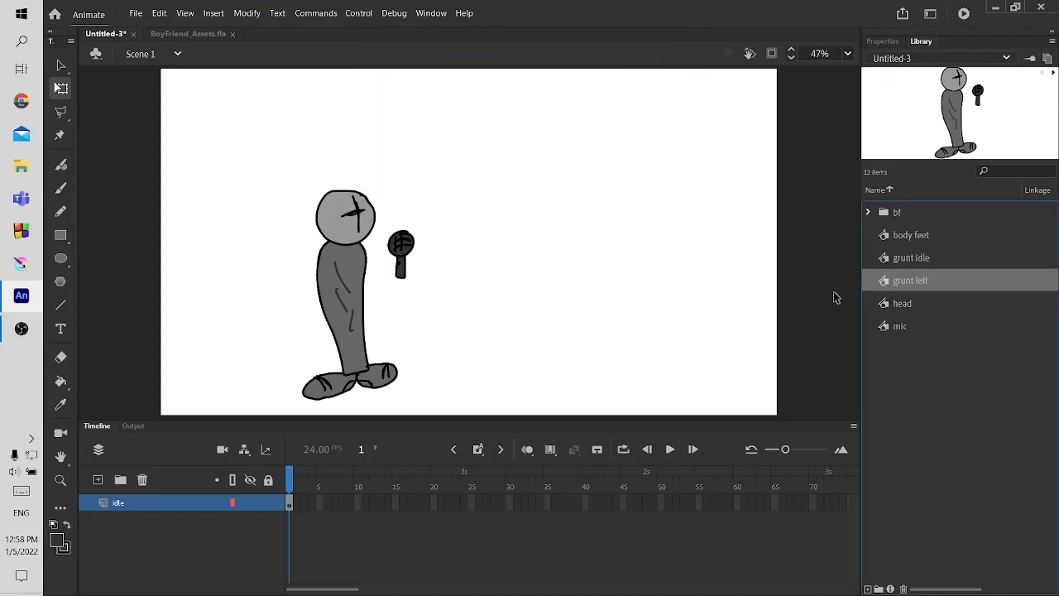
Add a layer named "left" and place the grunt left symbol on it, to the right of the idle character
click(98, 479)
double_click(124, 503)
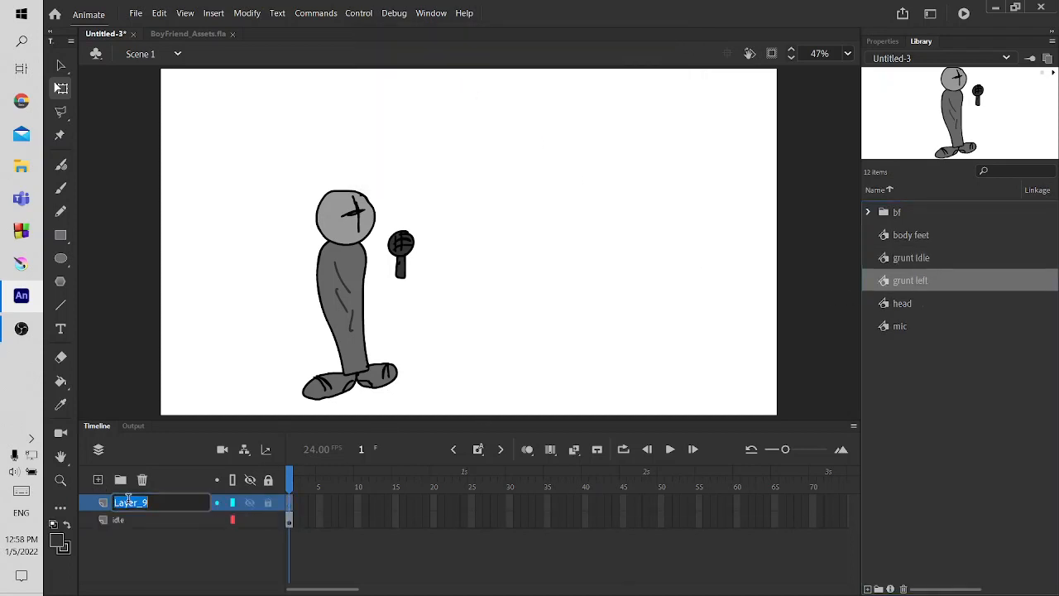
text(left)
key(Return)
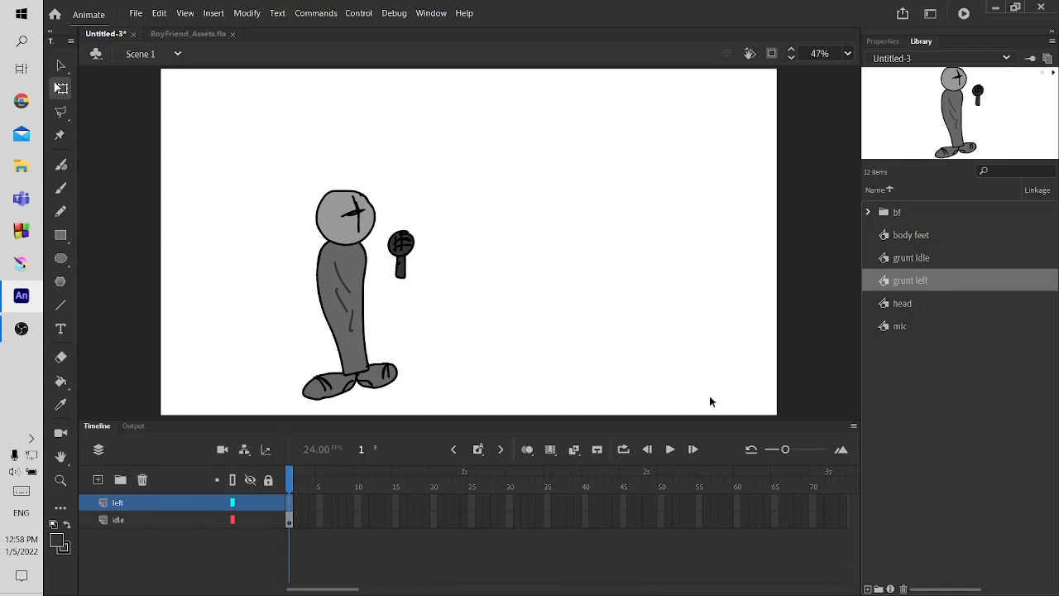
drag(936, 284, 565, 310)
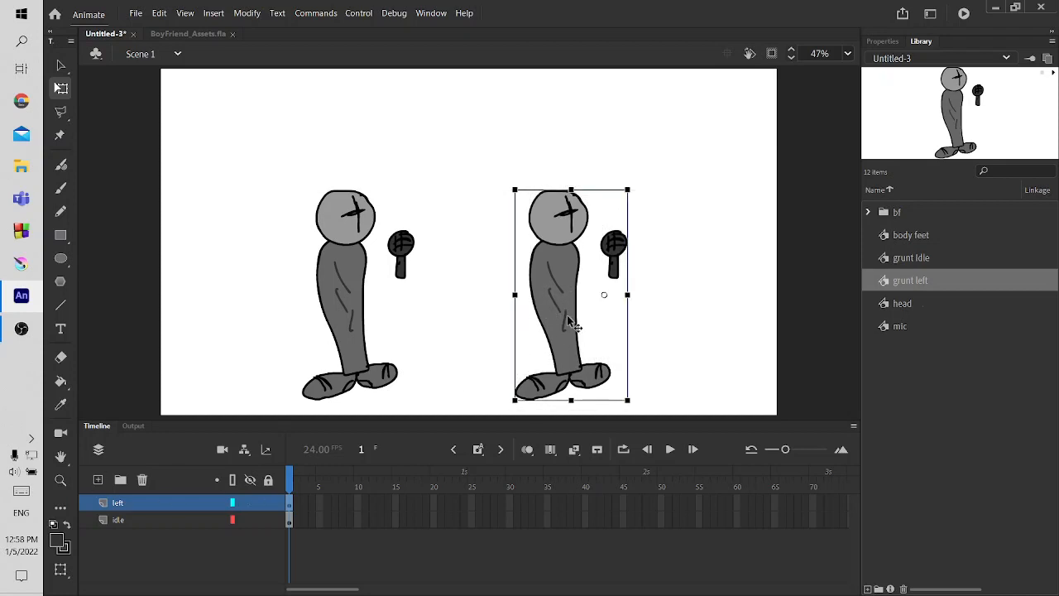
Open the grunt left symbol for editing and remove frames 2 to 5 from the mic, head and body_feet layers
double_click(567, 316)
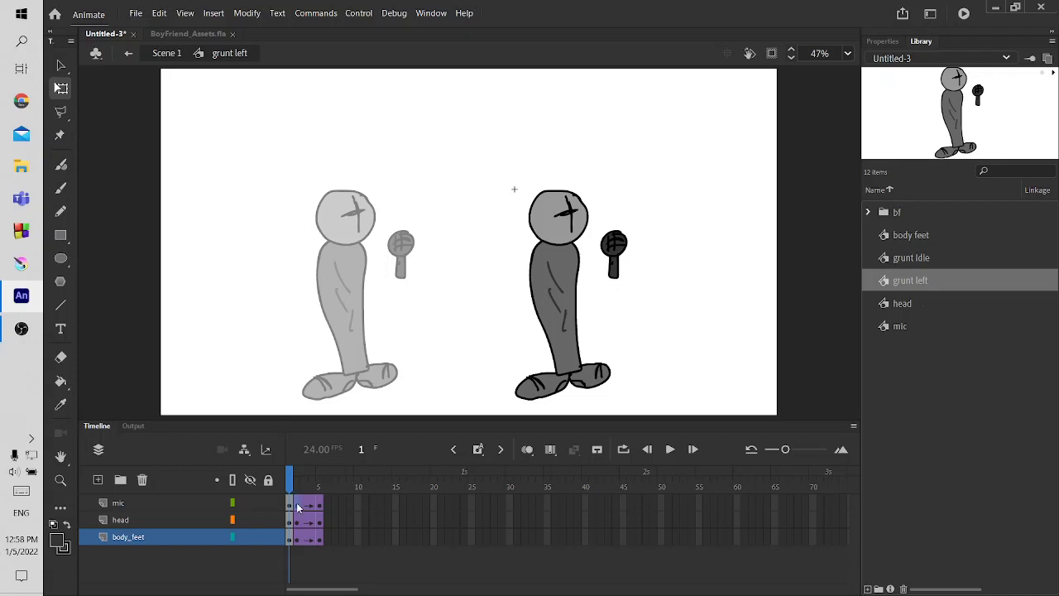
drag(298, 507, 320, 534)
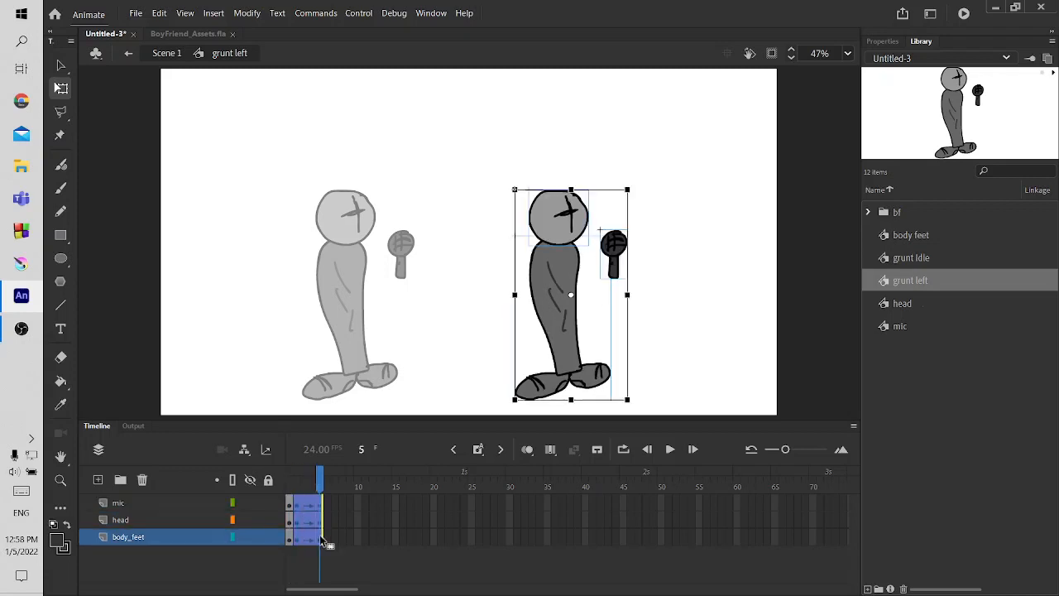
right_click(306, 529)
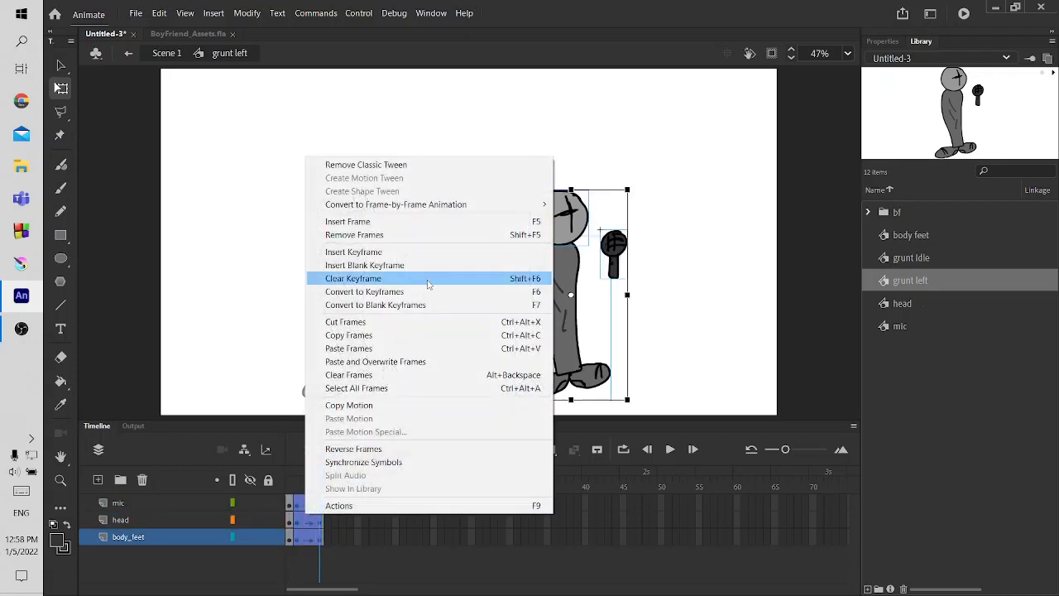
click(427, 235)
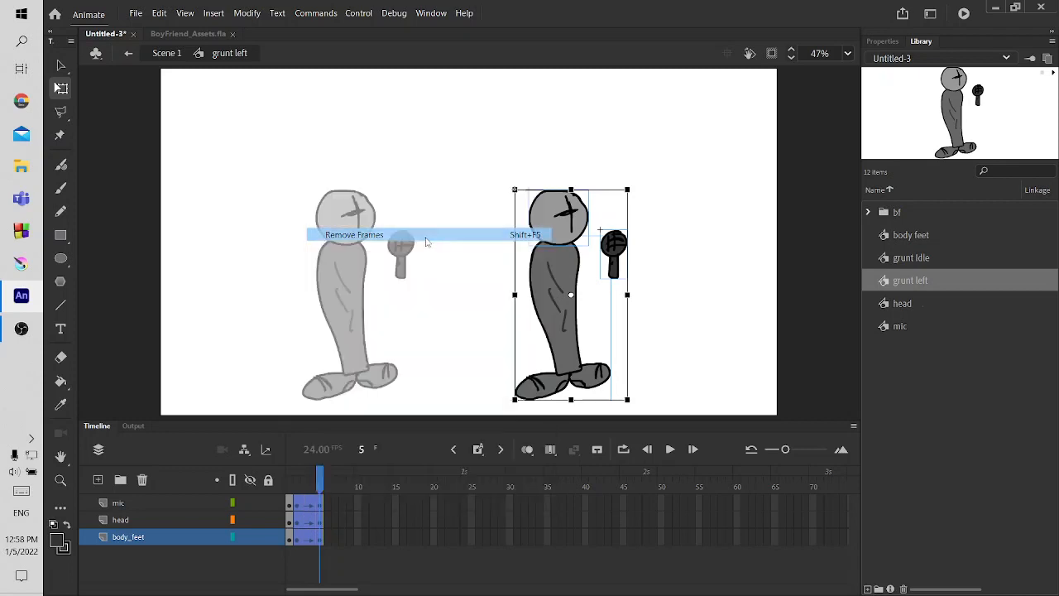
click(292, 508)
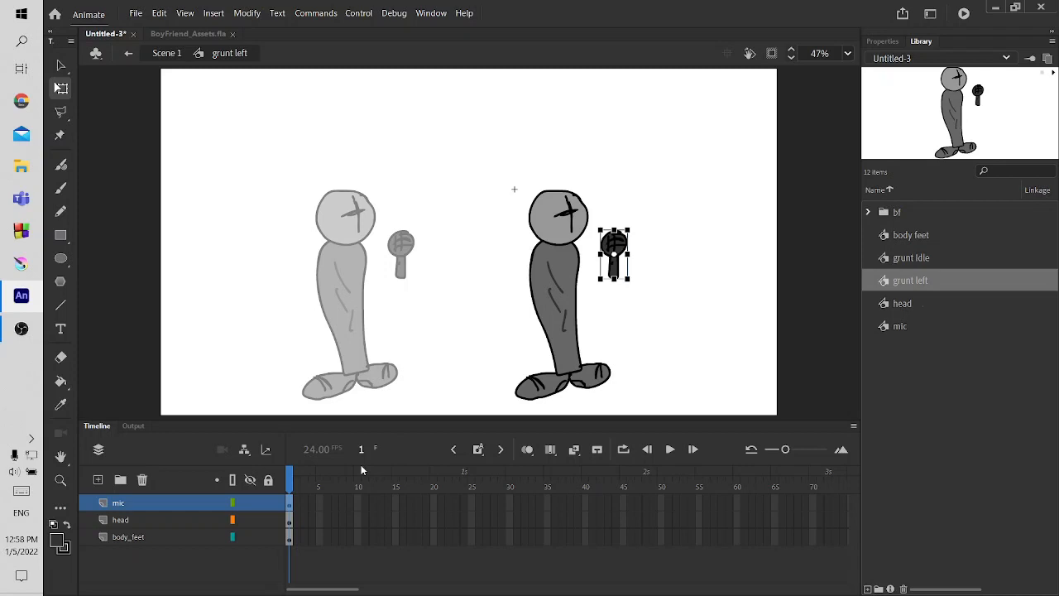
Skew the head and body feet together so the character leans to the left
click(558, 236)
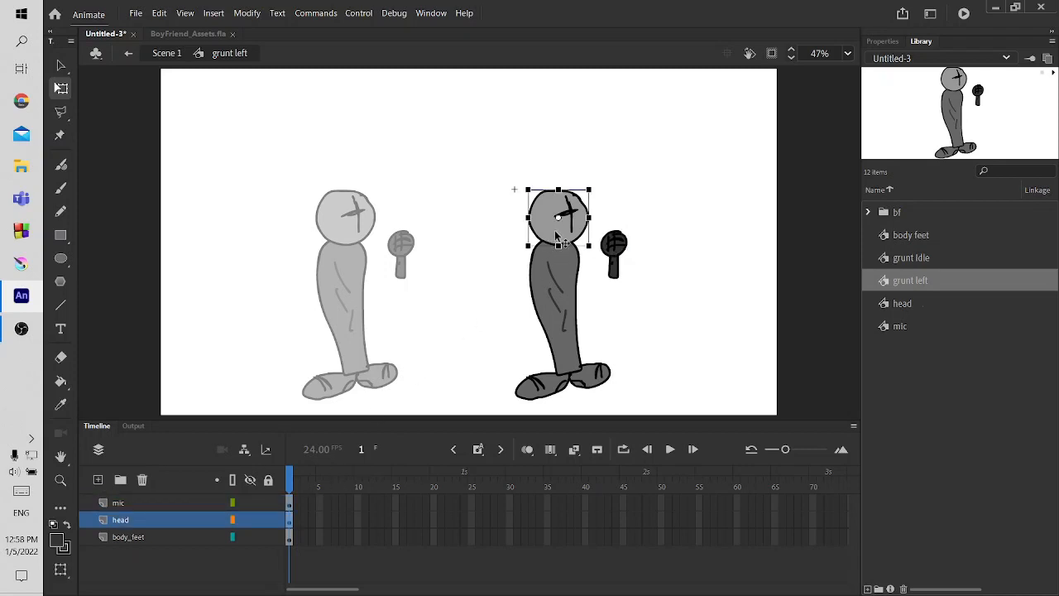
click(562, 311)
drag(535, 186, 517, 186)
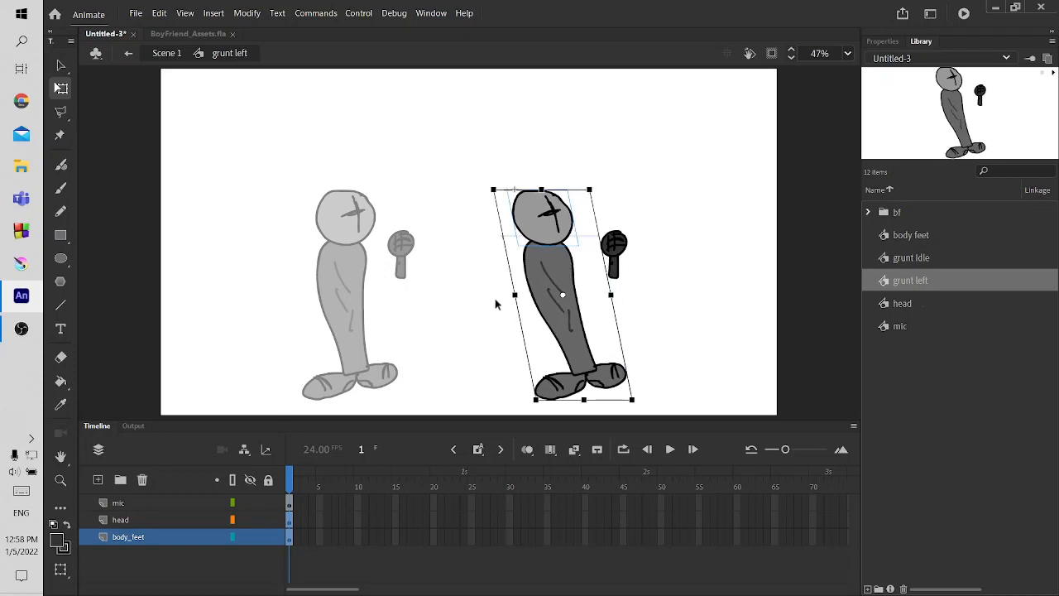
click(506, 301)
Rotate the mic counterclockwise to match the lean and move it slightly up and closer to the head
click(620, 252)
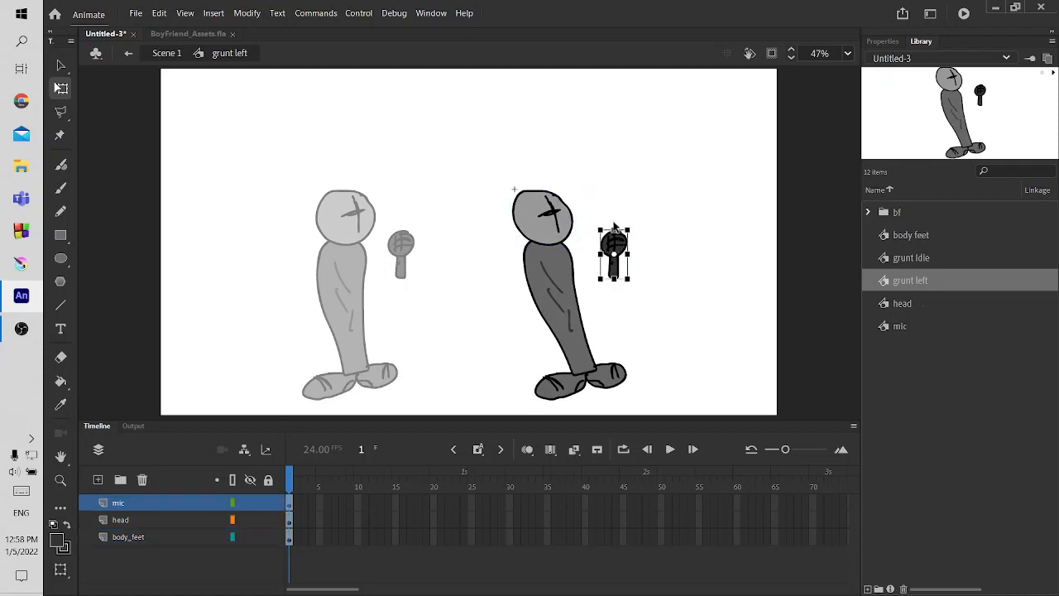
drag(637, 239, 625, 228)
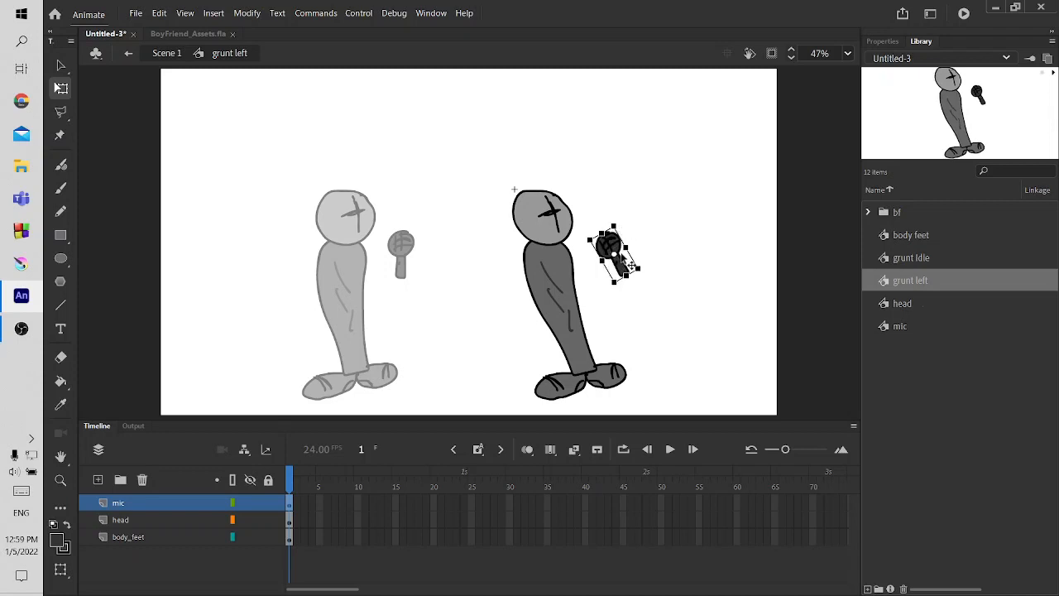
drag(624, 266, 610, 248)
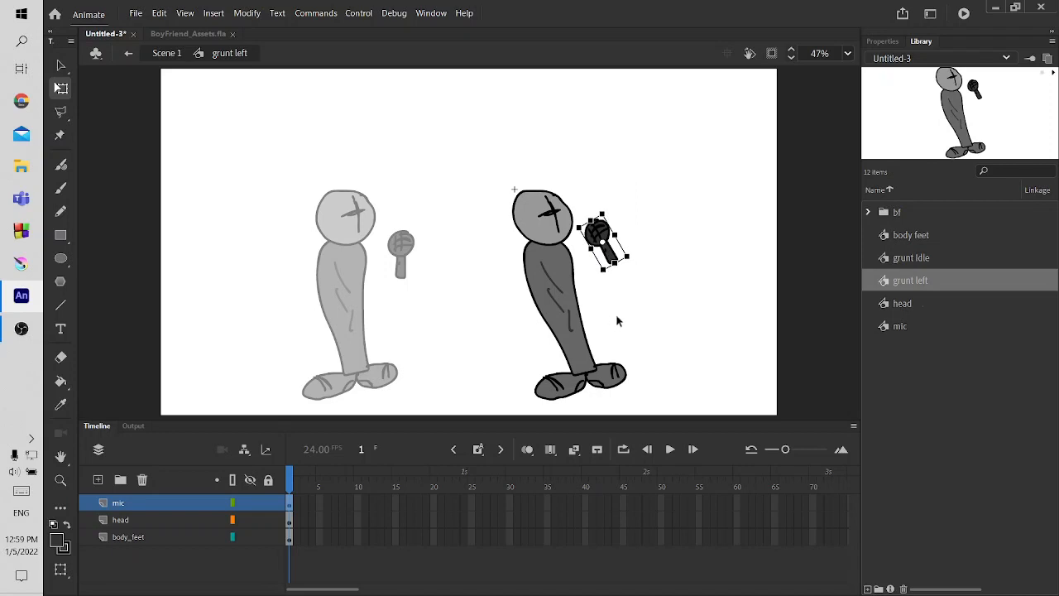
click(616, 314)
Rotate the head slightly clockwise on the leaning body
click(553, 217)
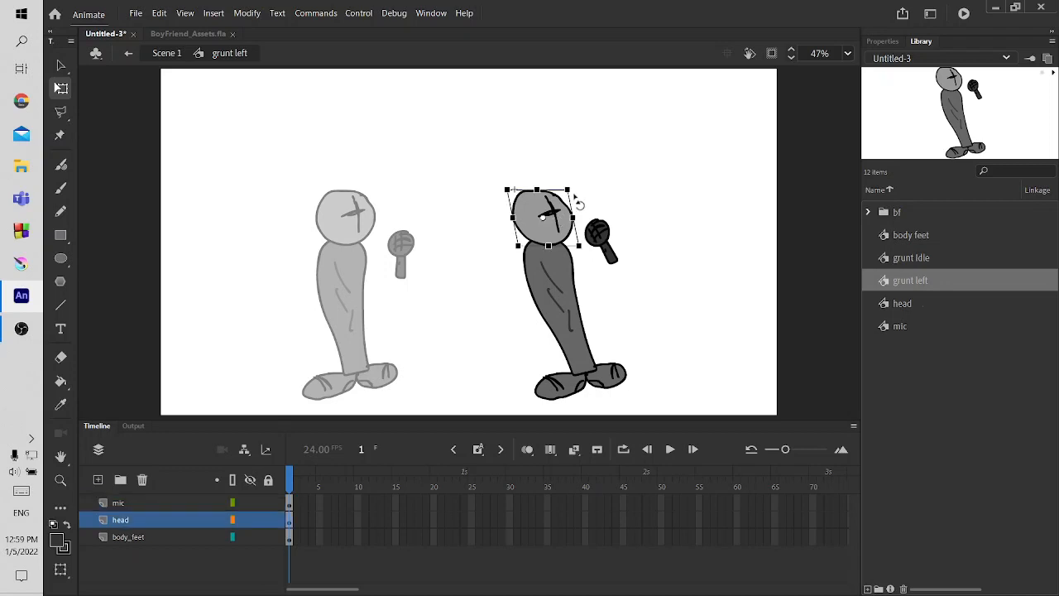
drag(578, 202, 579, 213)
click(597, 284)
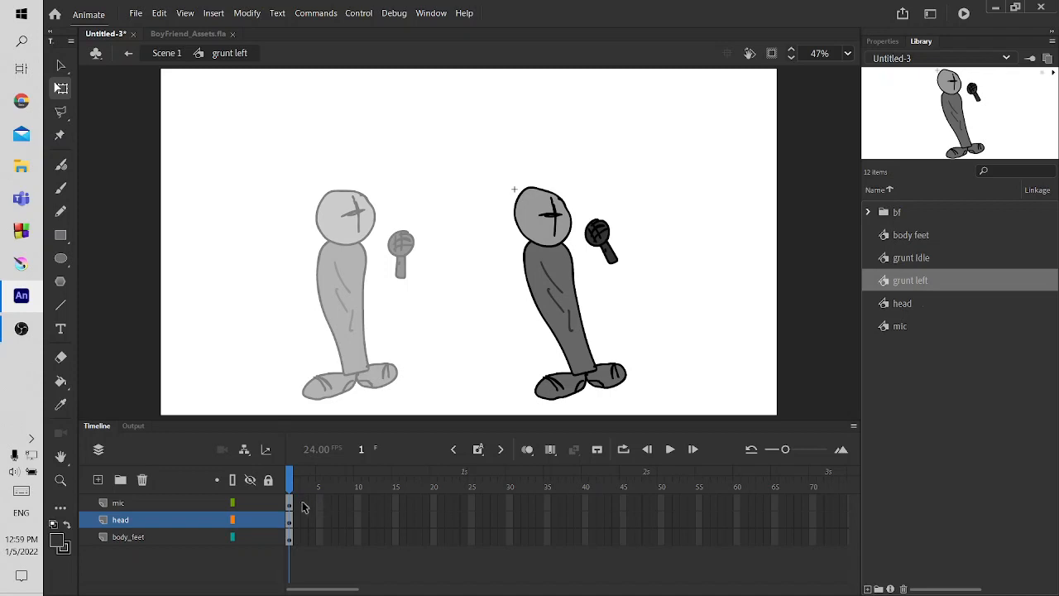
drag(298, 503, 320, 538)
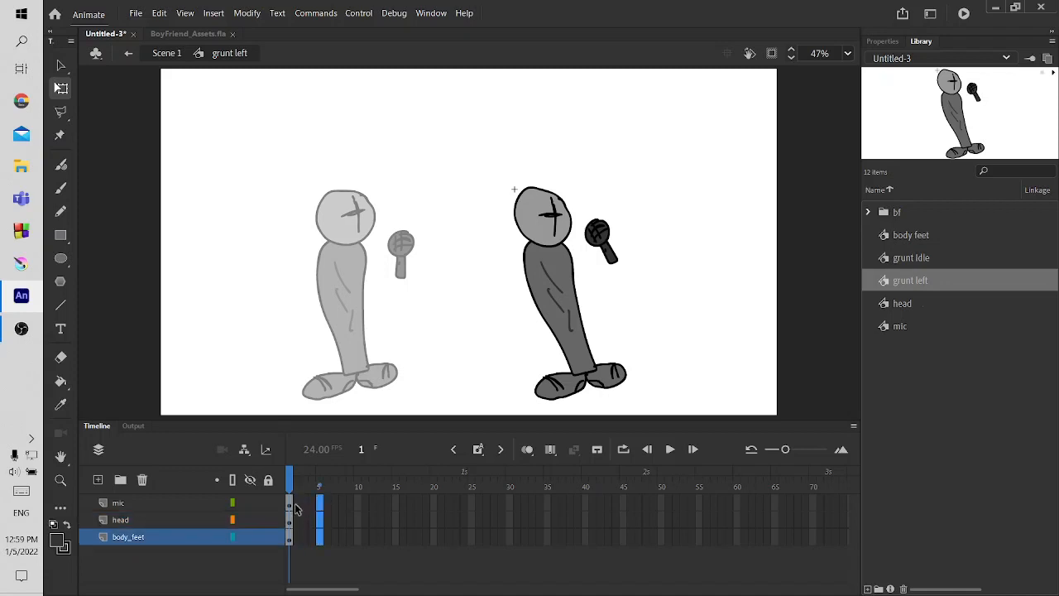
click(294, 503)
drag(289, 545, 289, 543)
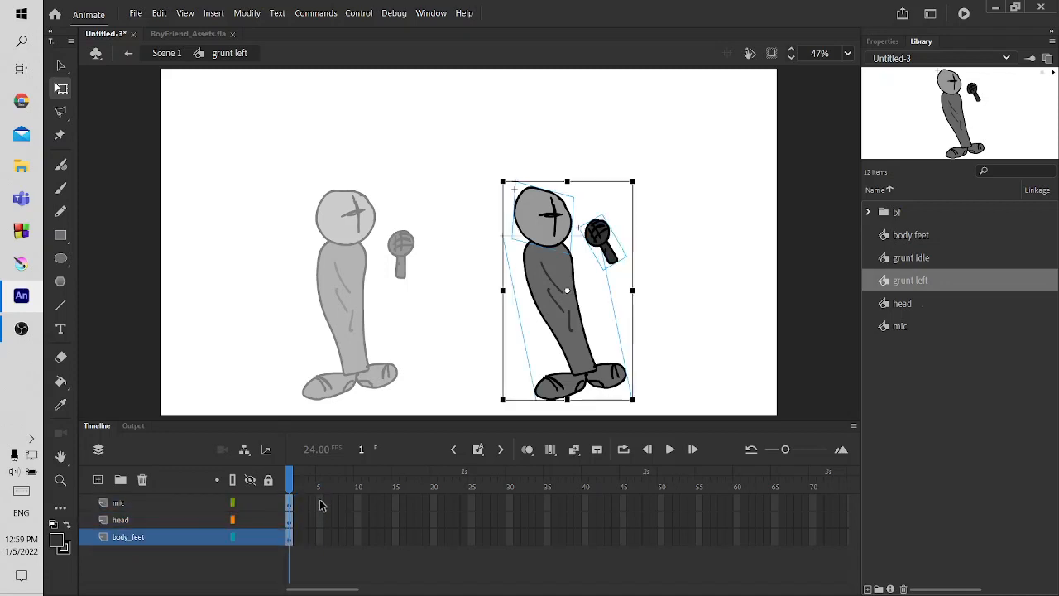
drag(320, 500, 316, 538)
click(329, 526)
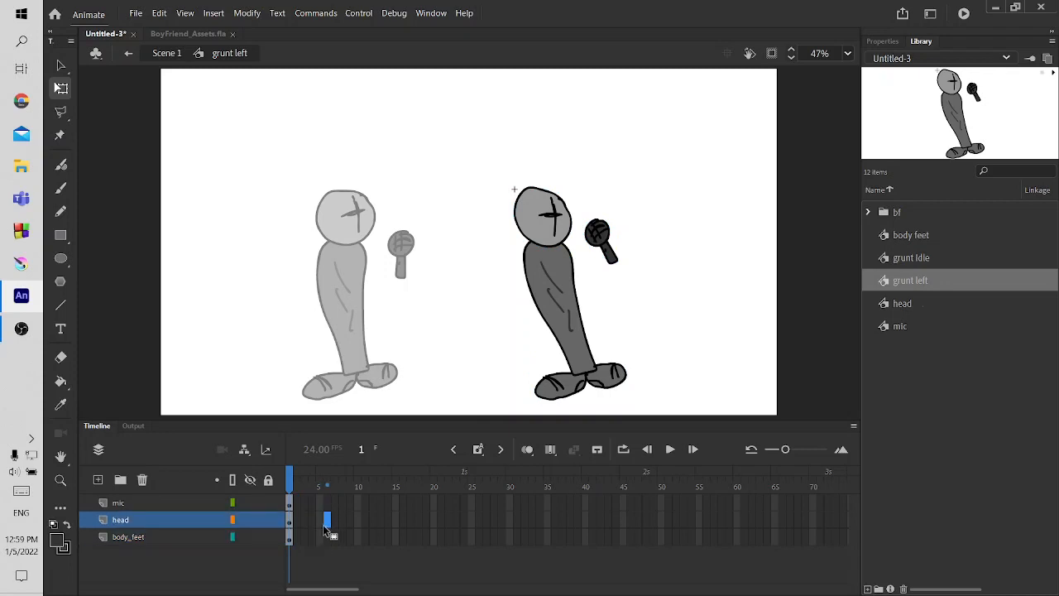
click(295, 504)
click(184, 500)
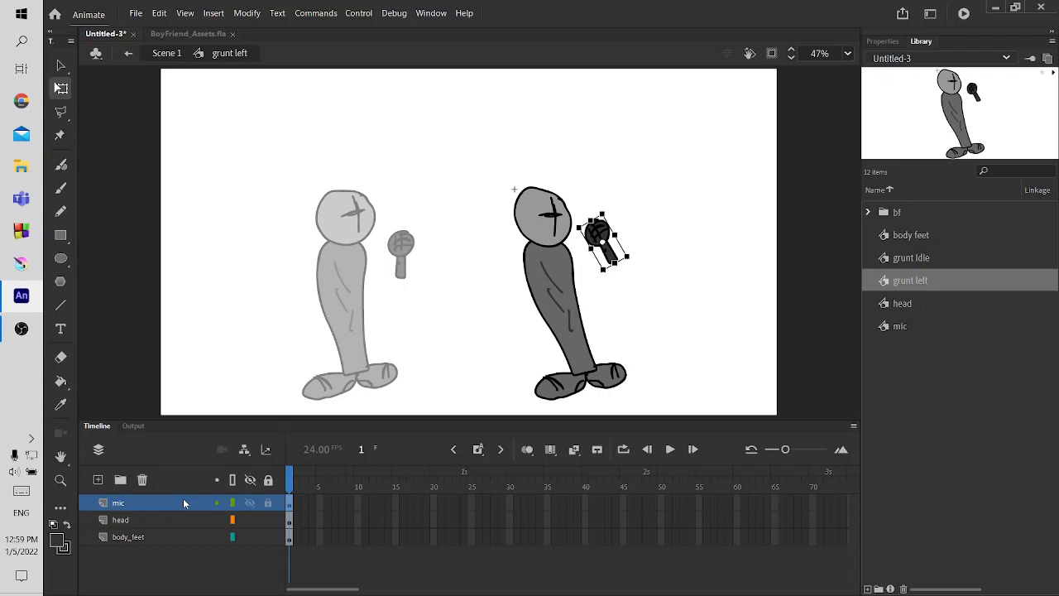
Insert keyframes at frame 2 on the mic, head and body_feet layers
drag(296, 507, 296, 537)
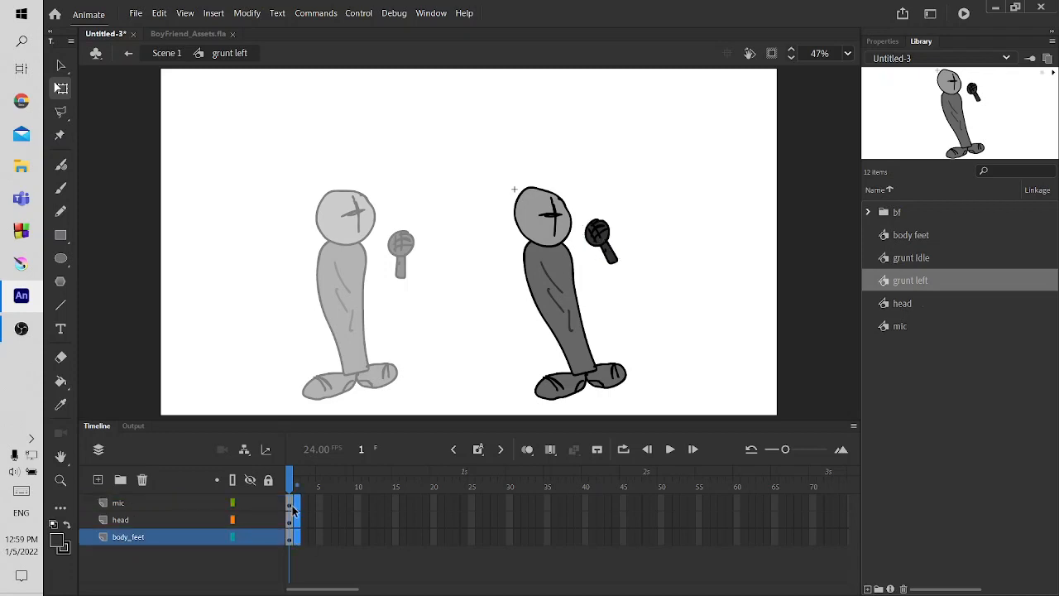
click(476, 454)
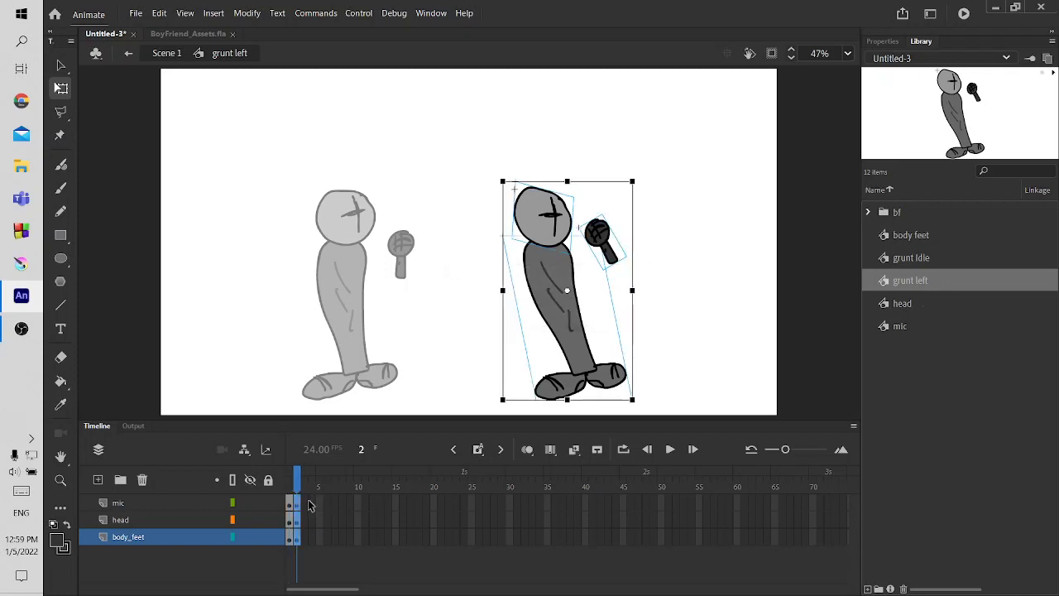
Select the head and body feet together at frame 2 of the grunt left symbol
double_click(546, 229)
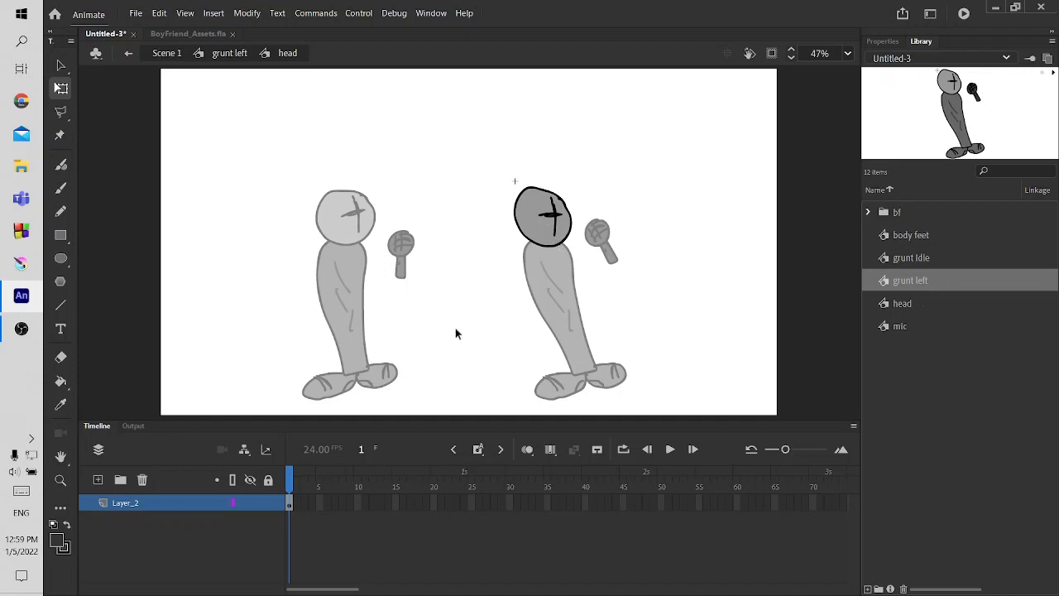
double_click(483, 324)
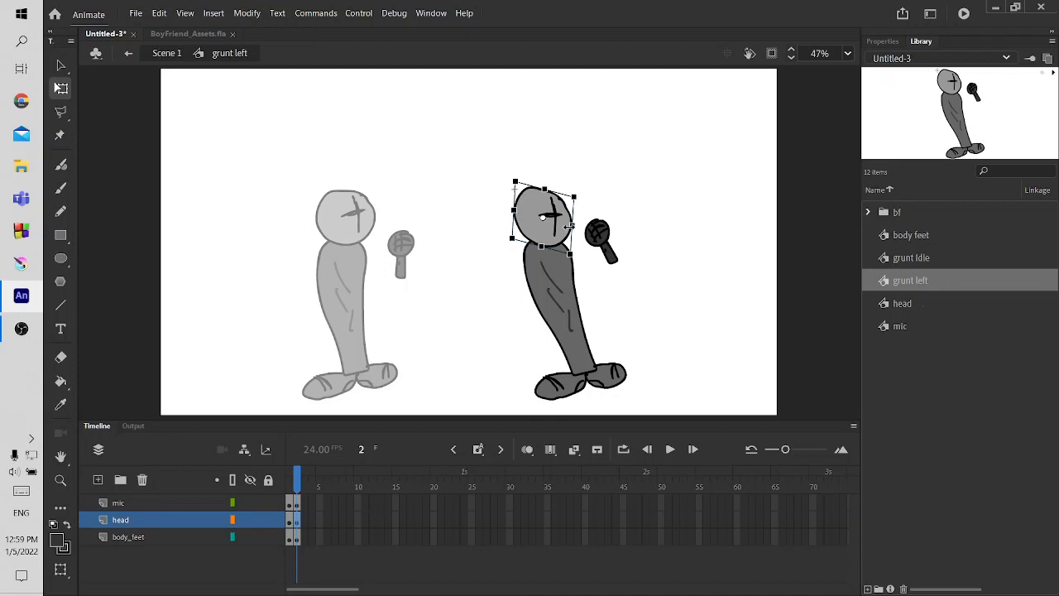
click(554, 270)
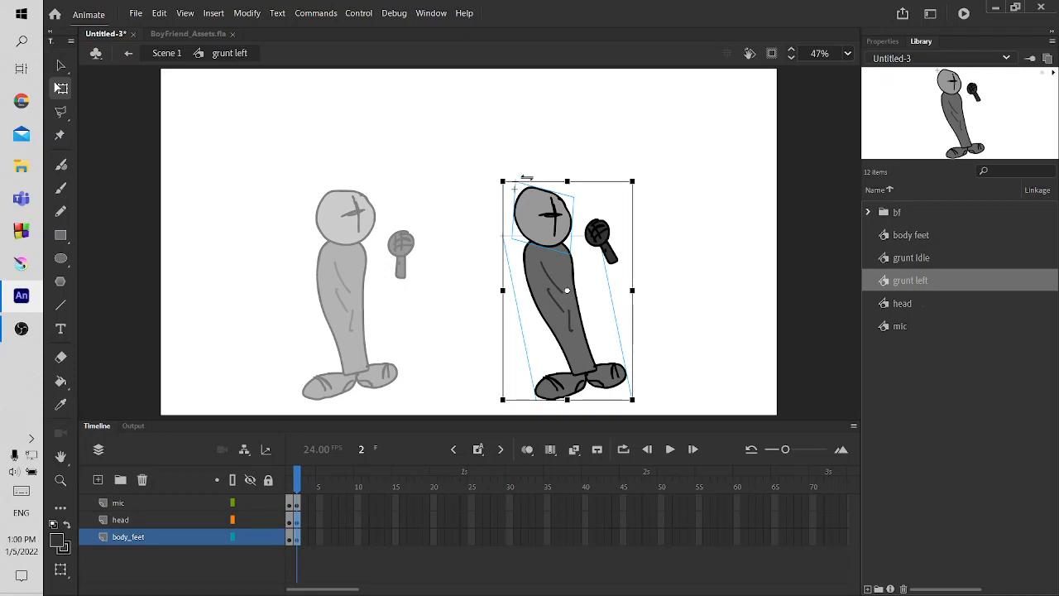
On frame 2 of grunt left, skew the head and body slightly leftward and shift the mic slightly left to match
drag(526, 177, 522, 177)
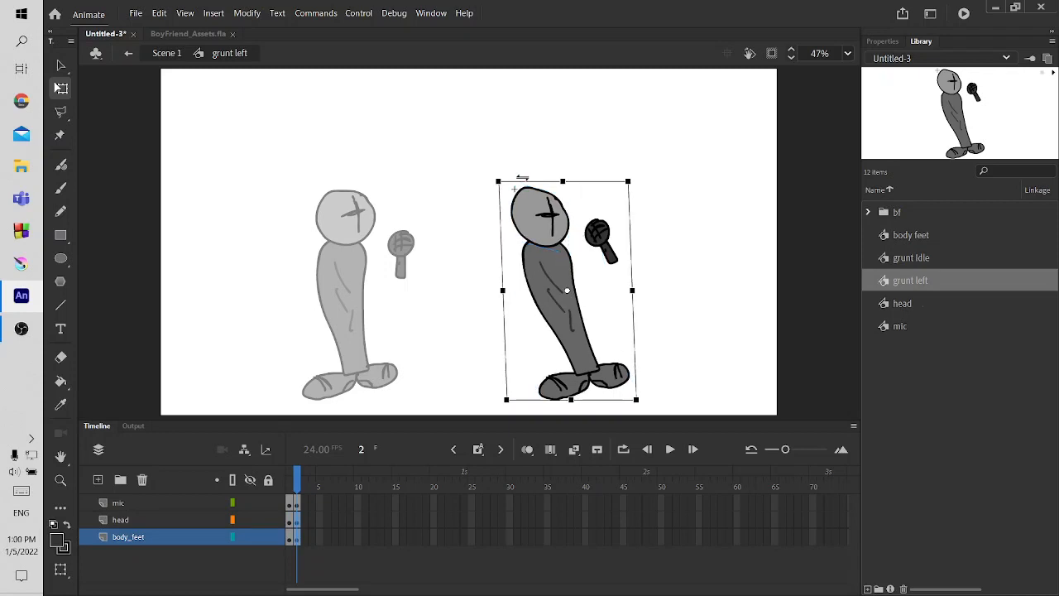
click(603, 240)
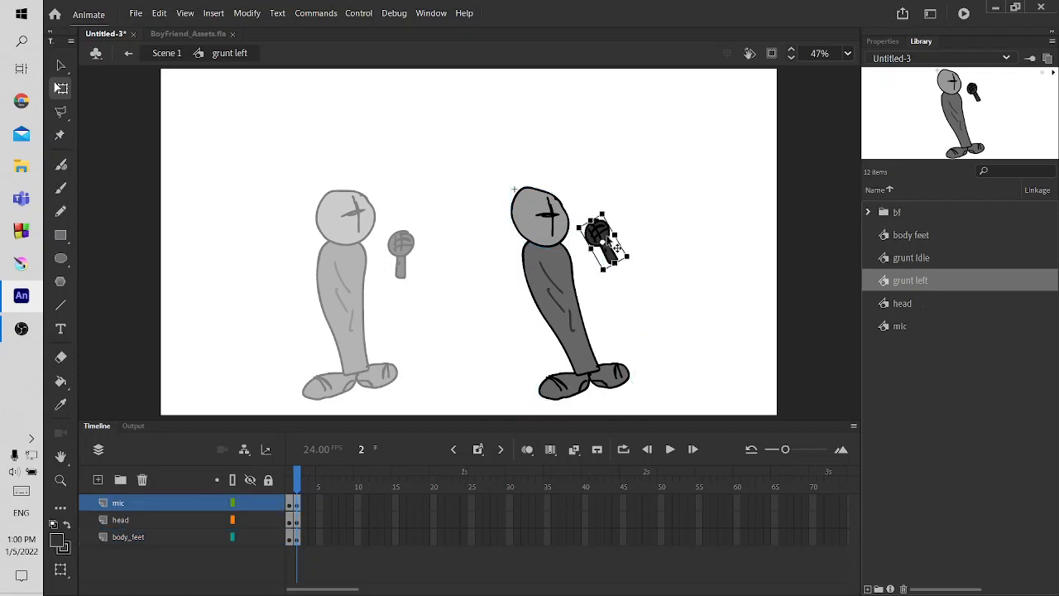
drag(614, 246, 608, 247)
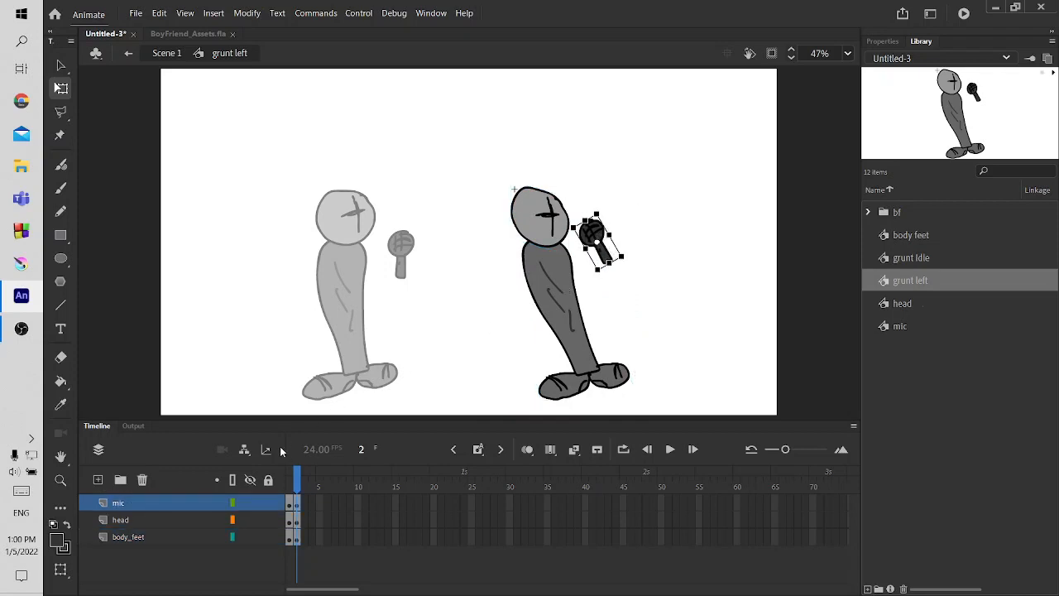
Compare frames 1 and 2 of the grunt left animation by switching back and forth between them
click(289, 485)
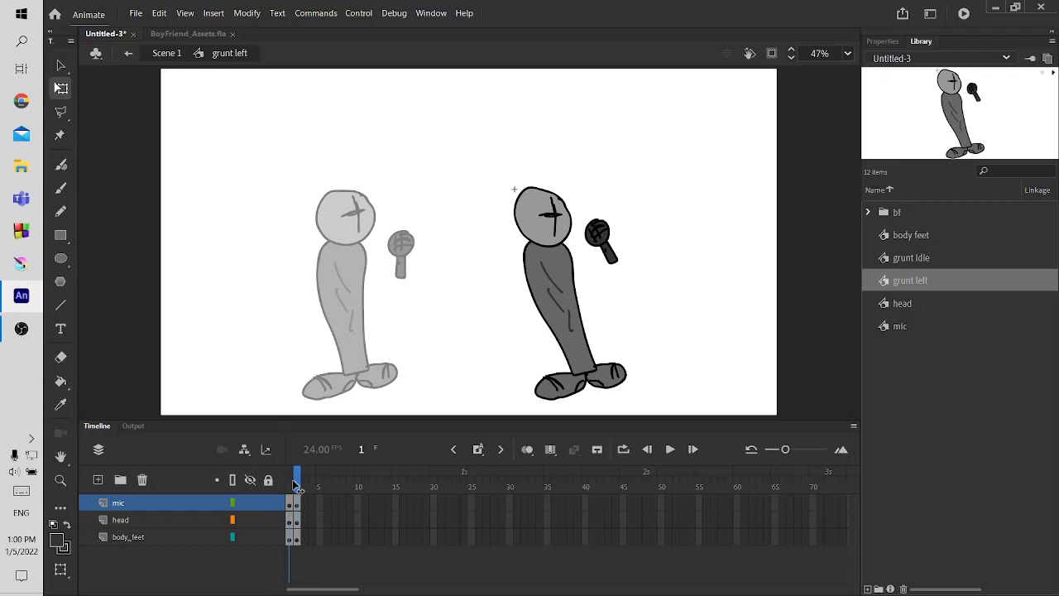
click(298, 486)
click(290, 486)
click(298, 487)
click(291, 487)
click(297, 486)
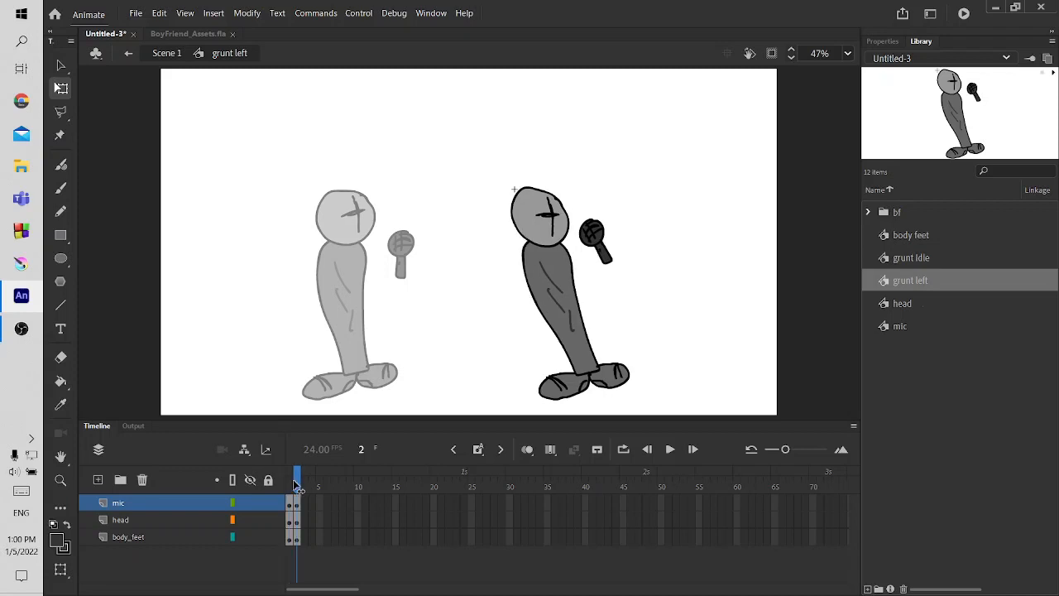
click(291, 486)
click(297, 485)
Shift the body, head and mic together slightly to the left on frame 2 of grunt left
click(579, 325)
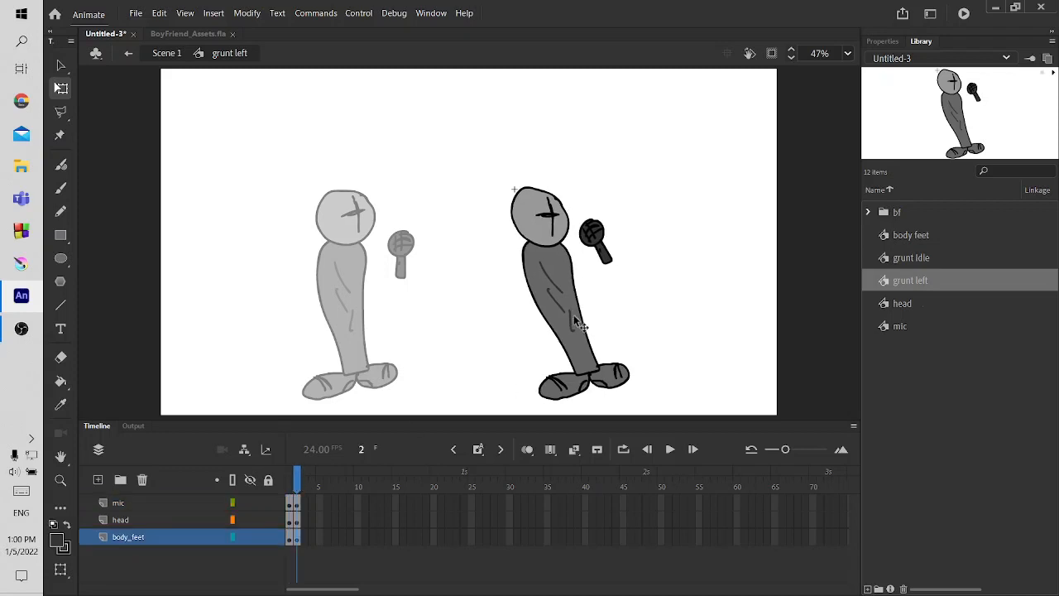
shift+click(545, 212)
shift+click(610, 259)
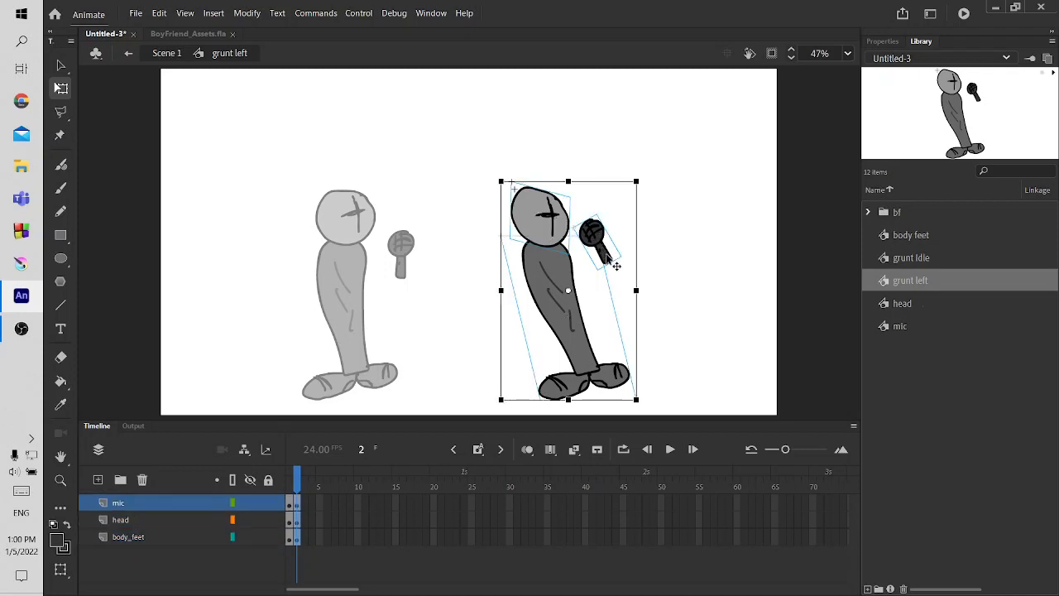
drag(569, 323, 566, 318)
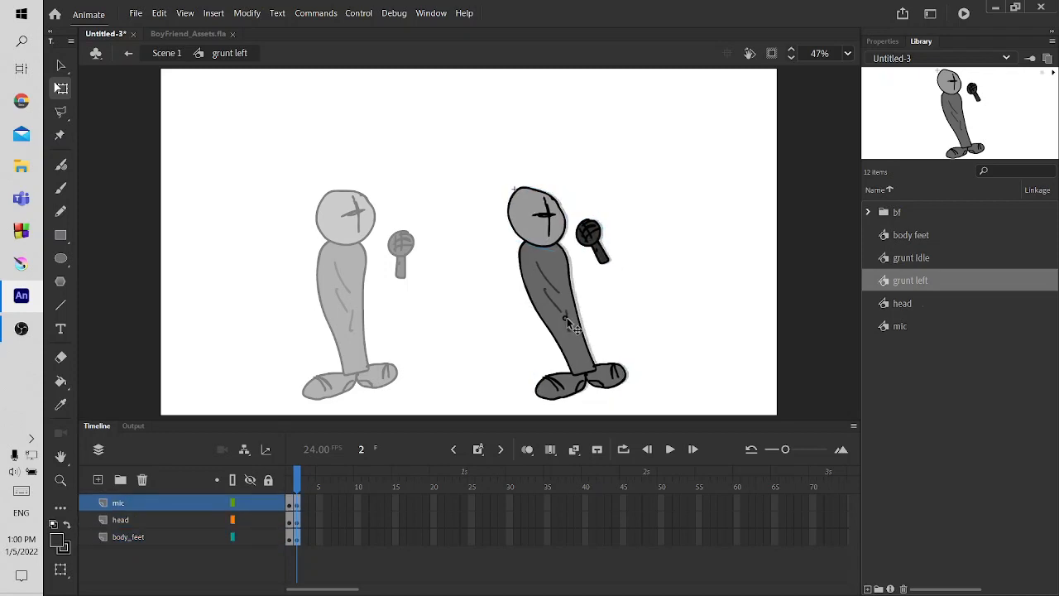
click(298, 484)
drag(298, 483, 298, 485)
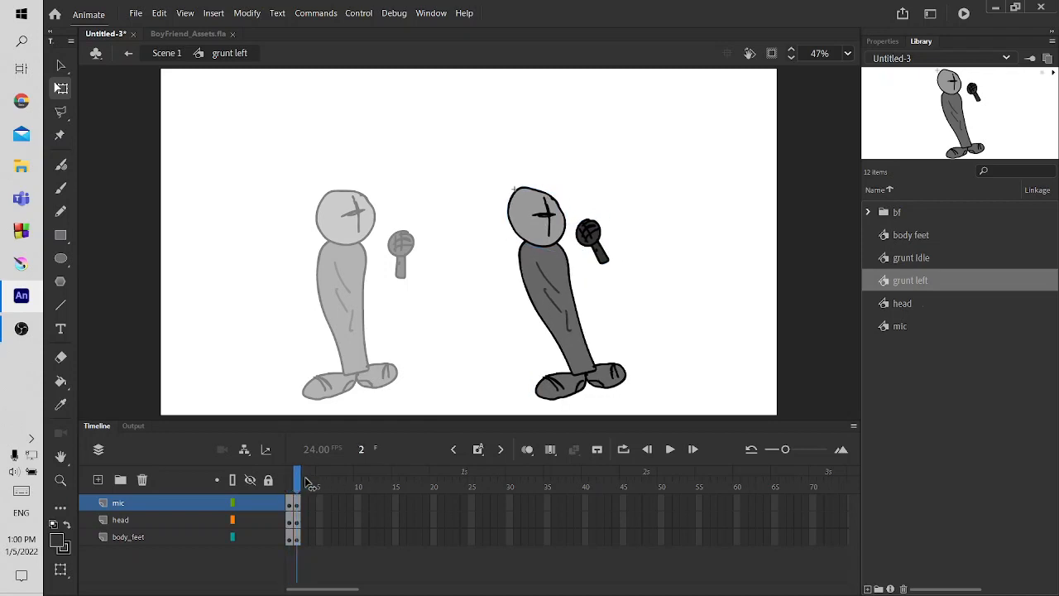
Return to Scene 1 and add a new layer named down above the left layer
click(959, 286)
double_click(460, 331)
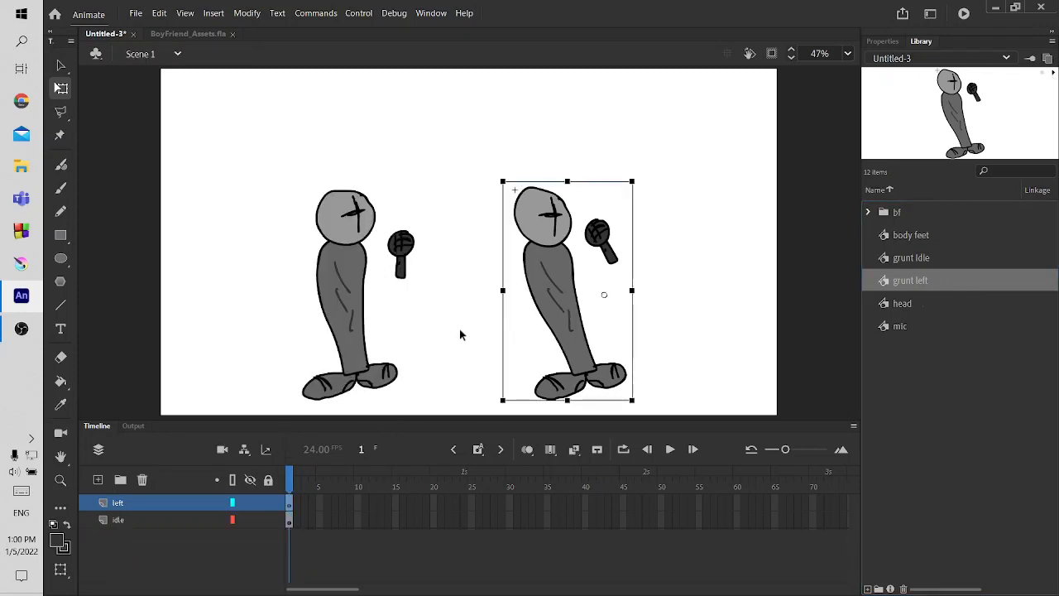
click(98, 479)
double_click(117, 503)
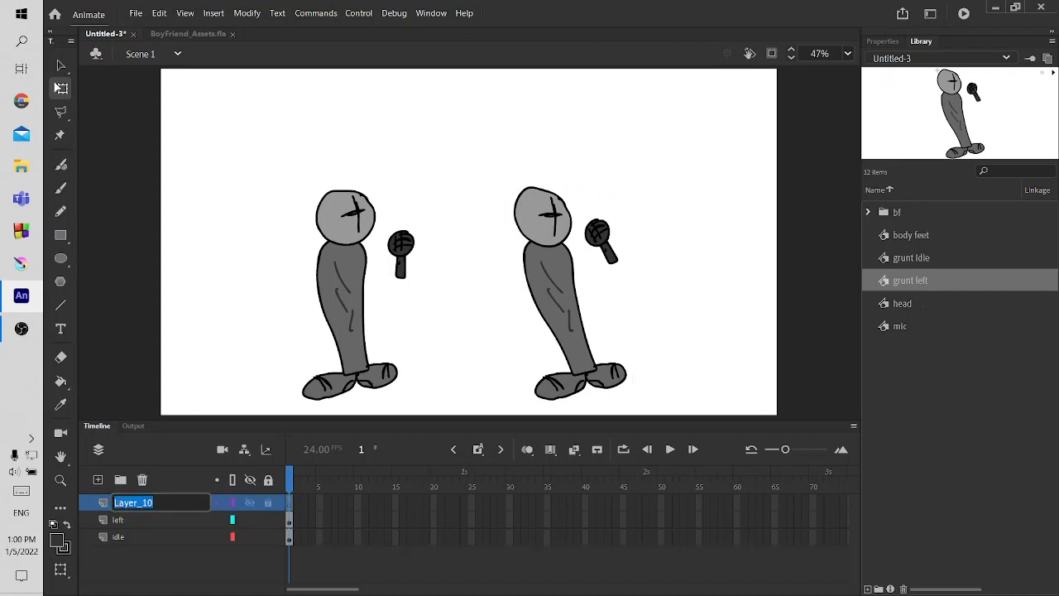
text(down)
key(Return)
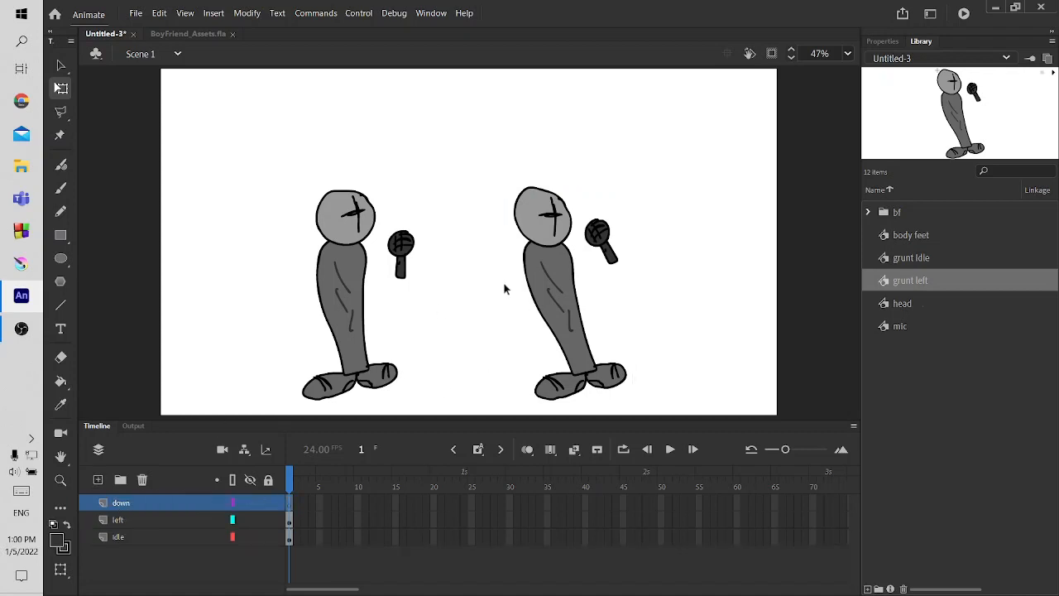
Duplicate the grunt idle symbol as a graphic named grunt down
right_click(930, 272)
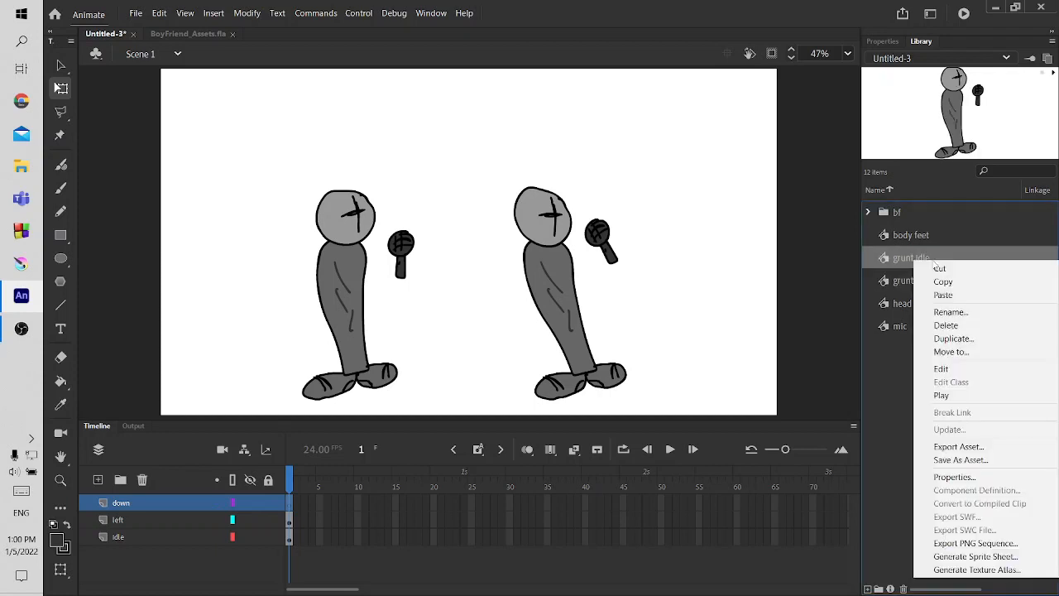
click(902, 282)
right_click(948, 285)
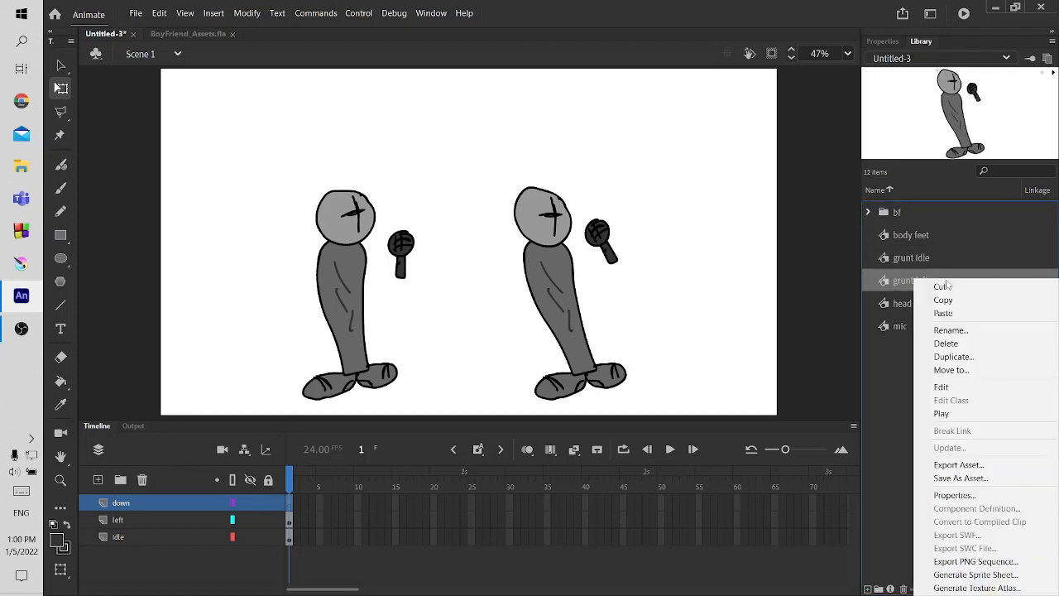
click(935, 258)
right_click(933, 257)
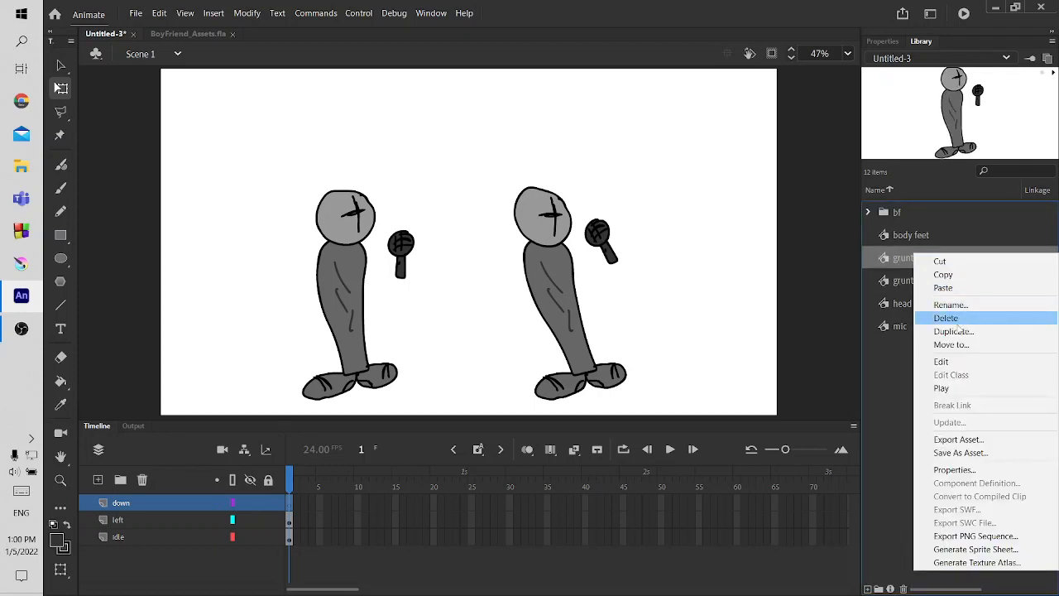
click(962, 333)
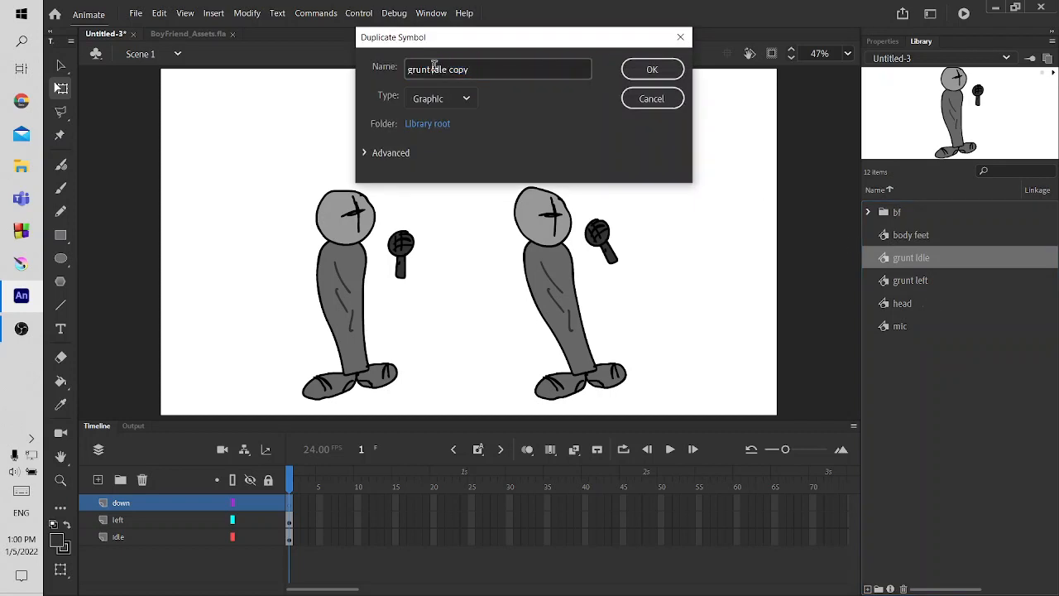
drag(431, 69, 492, 68)
text(doe)
key(Return)
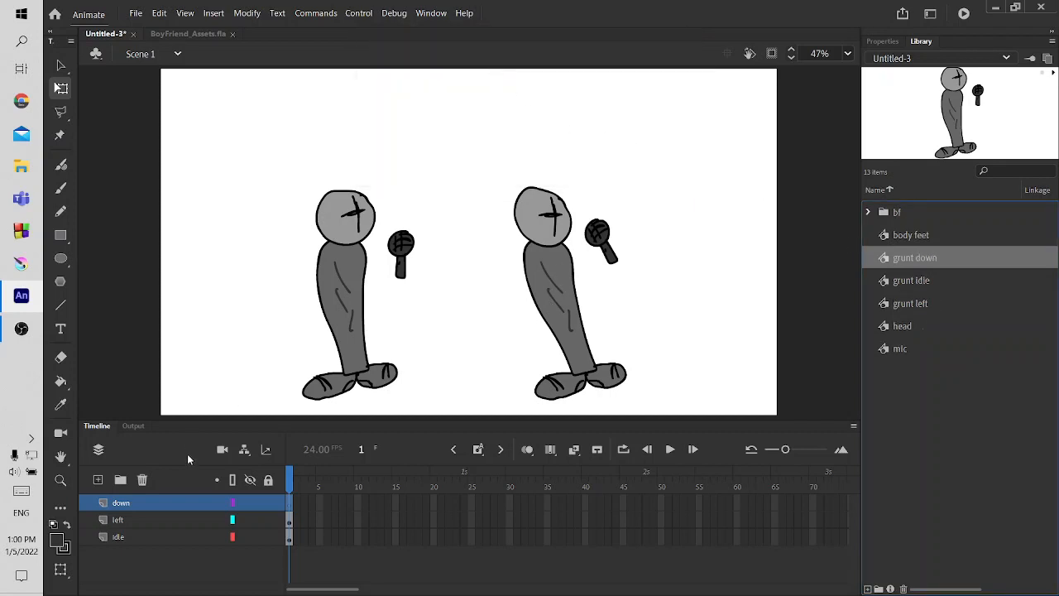
Hide the idle layer and place the grunt down symbol on the stage left of the leaning grunt
click(250, 537)
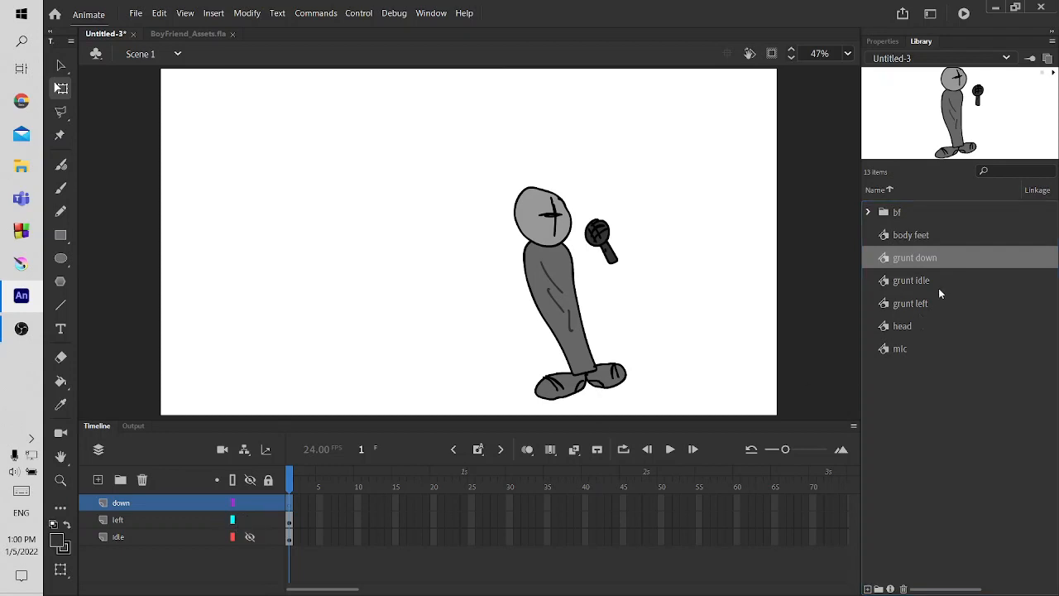
drag(933, 261, 313, 278)
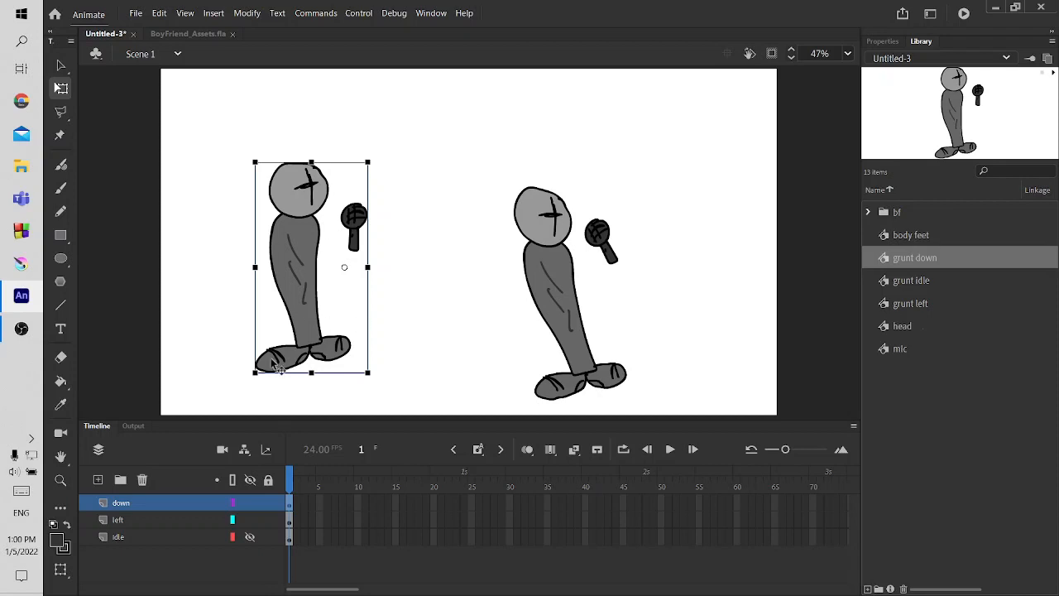
click(22, 329)
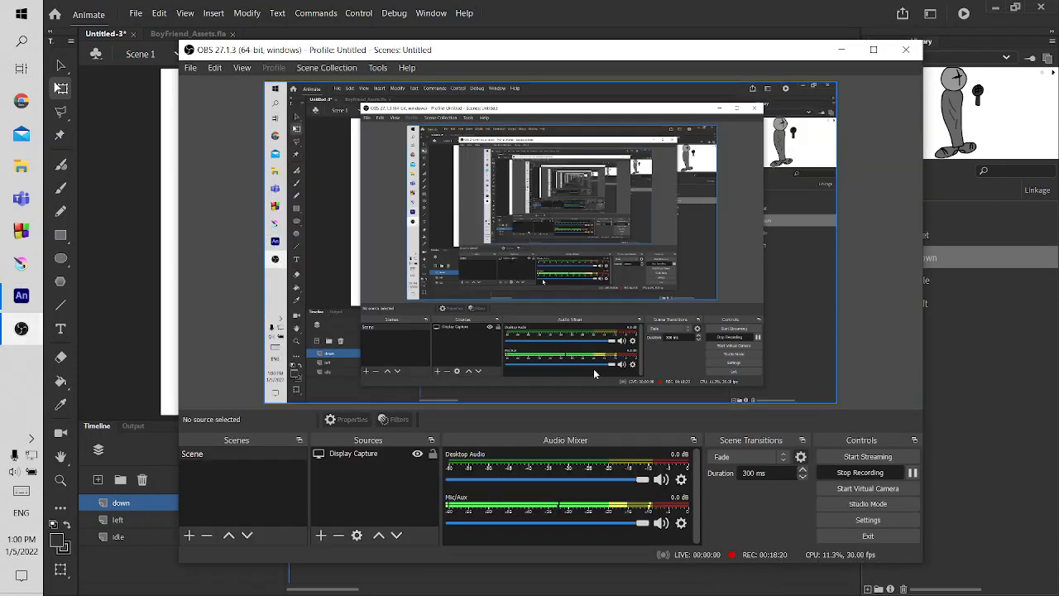
click(912, 473)
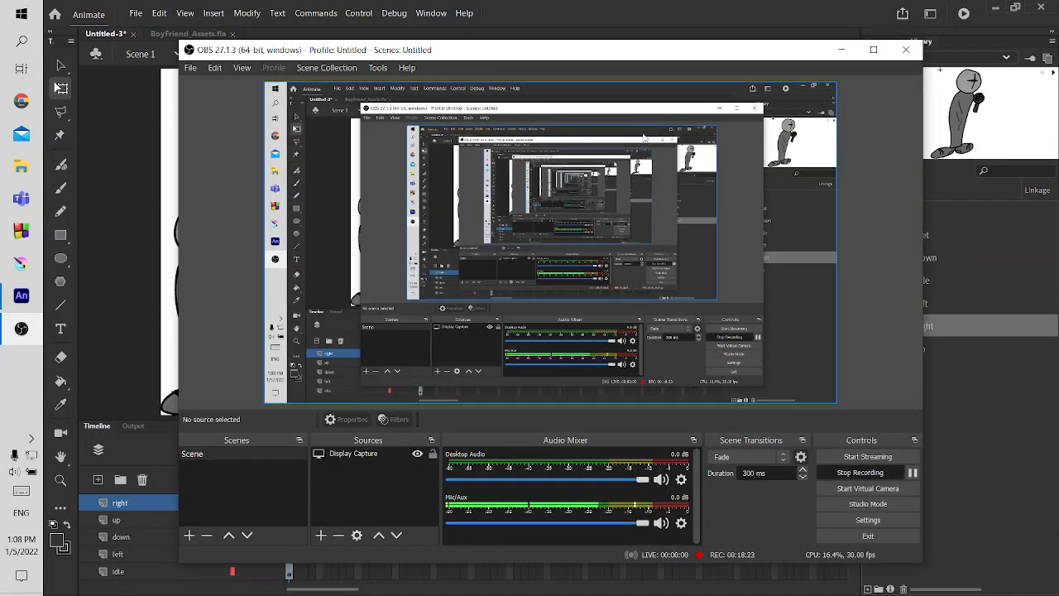
click(641, 38)
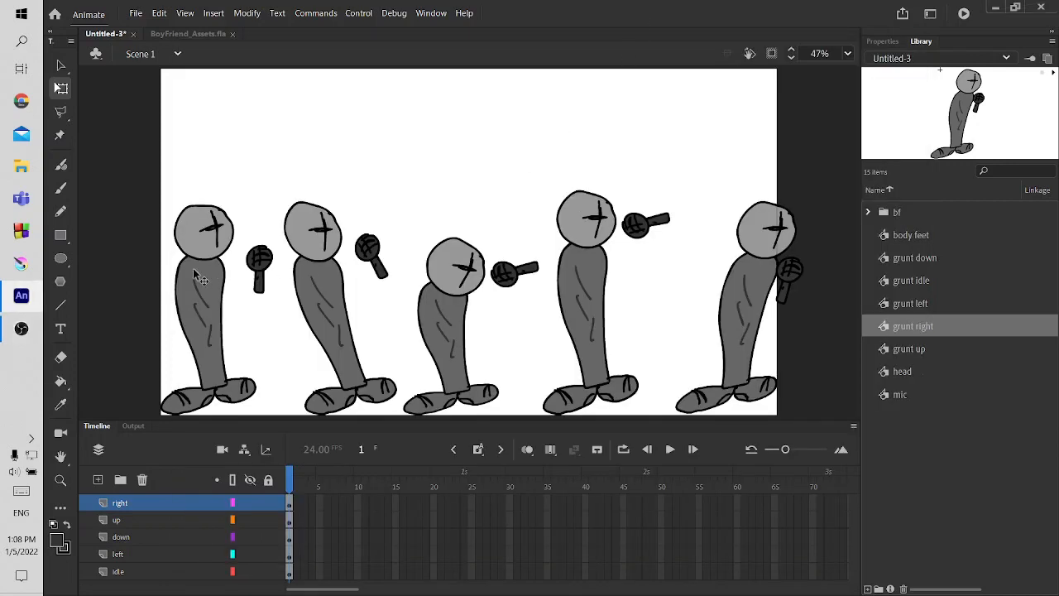
Create a library folder named animations
click(879, 589)
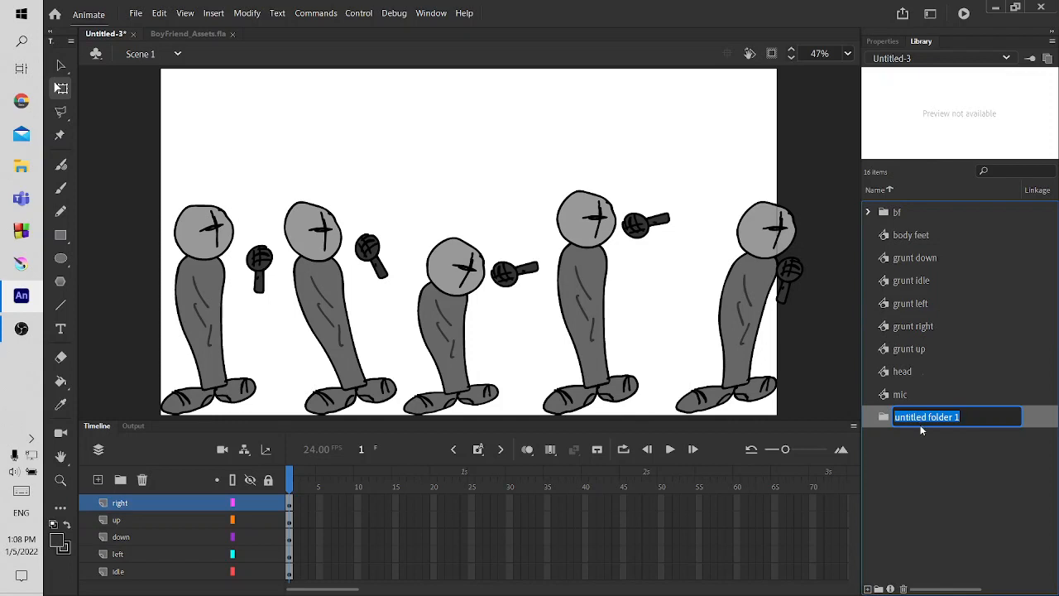
text(animations)
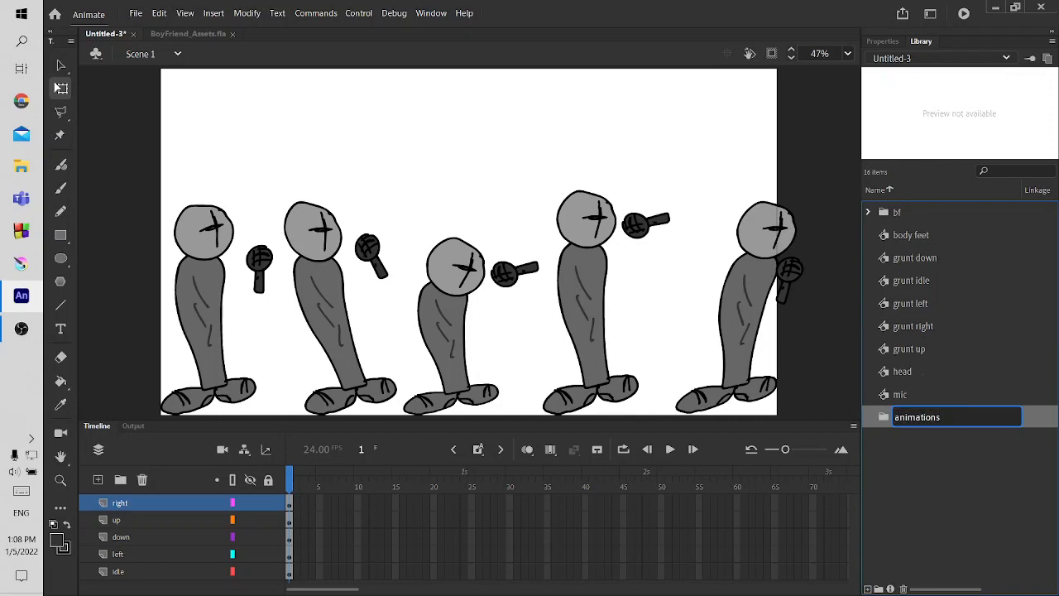
key(Return)
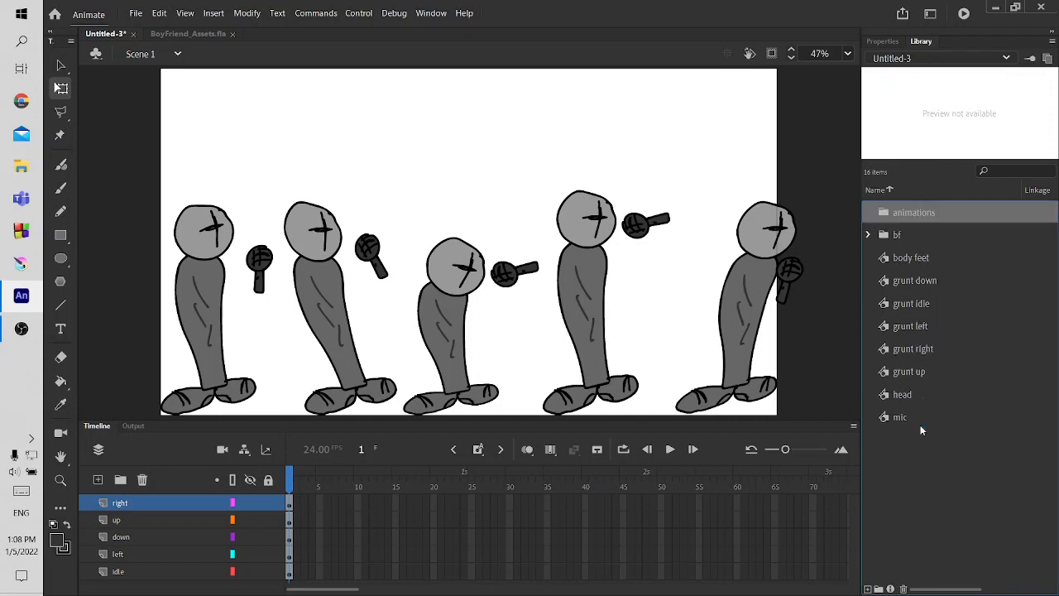
click(917, 447)
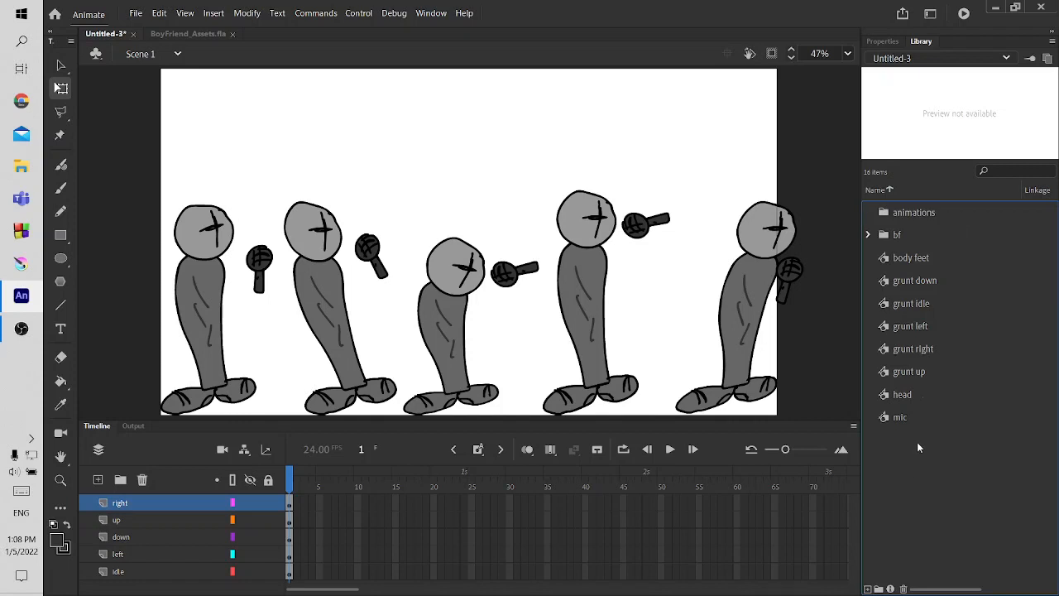
Move the grunt down, idle, left, right and up symbols into the animations folder
click(912, 284)
click(919, 305)
click(921, 331)
click(922, 351)
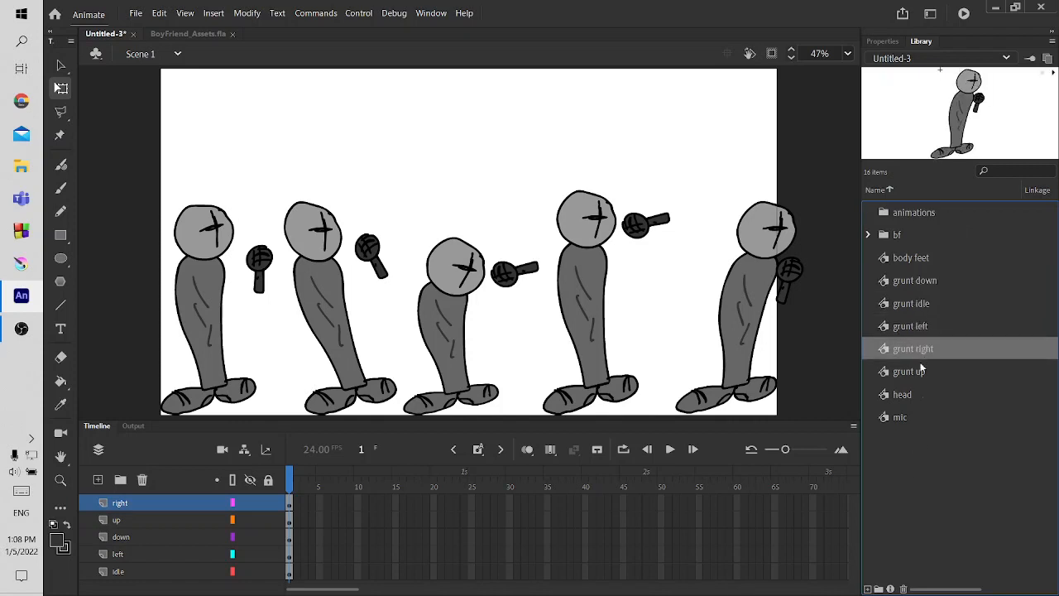
click(921, 371)
click(931, 284)
shift+click(918, 377)
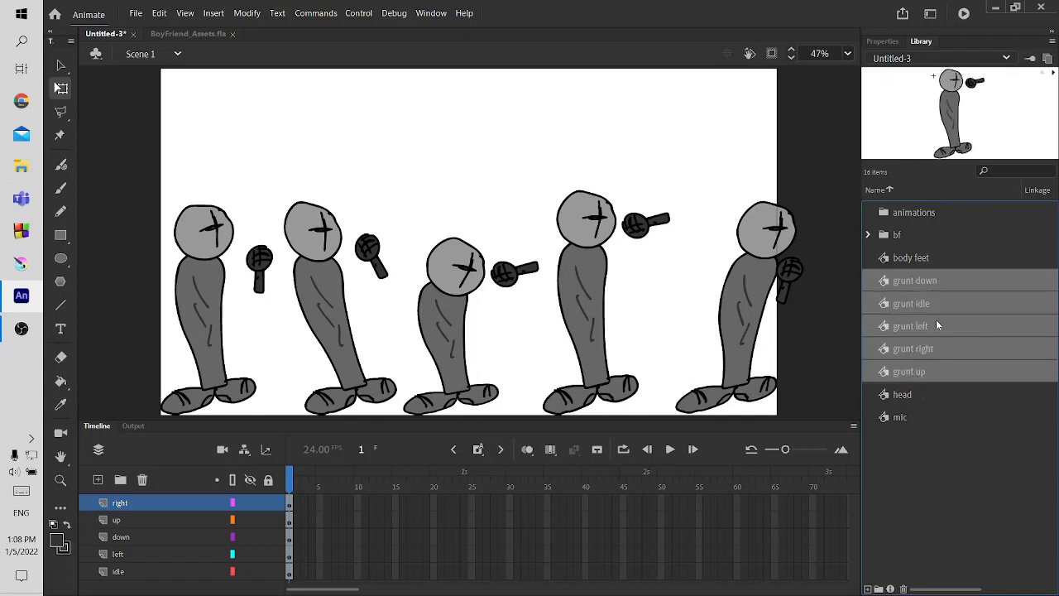
drag(936, 281, 920, 214)
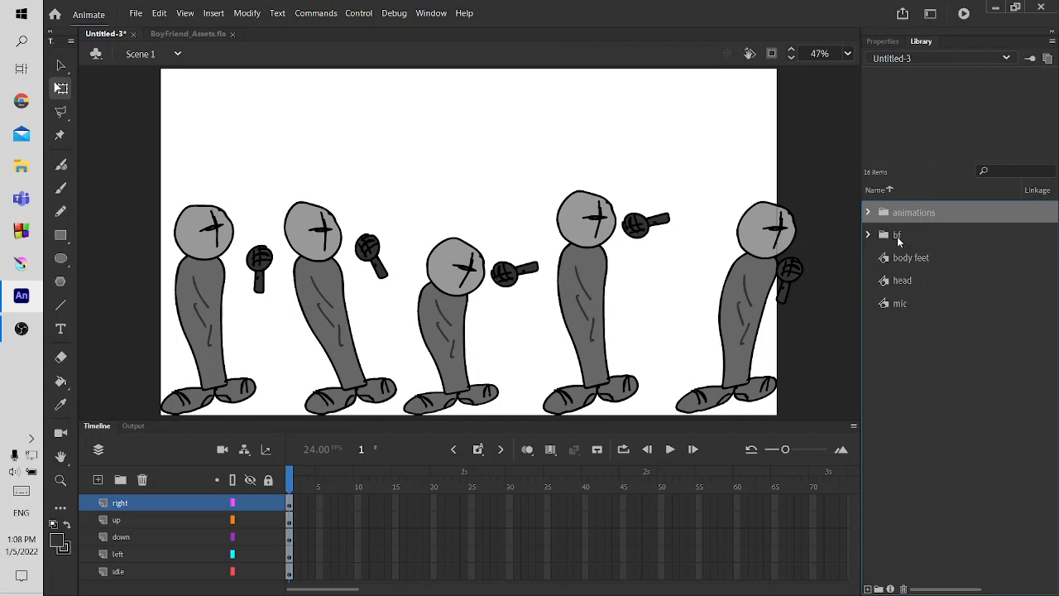
Start generating a sprite sheet from all five grunt symbols in the animations folder
click(869, 214)
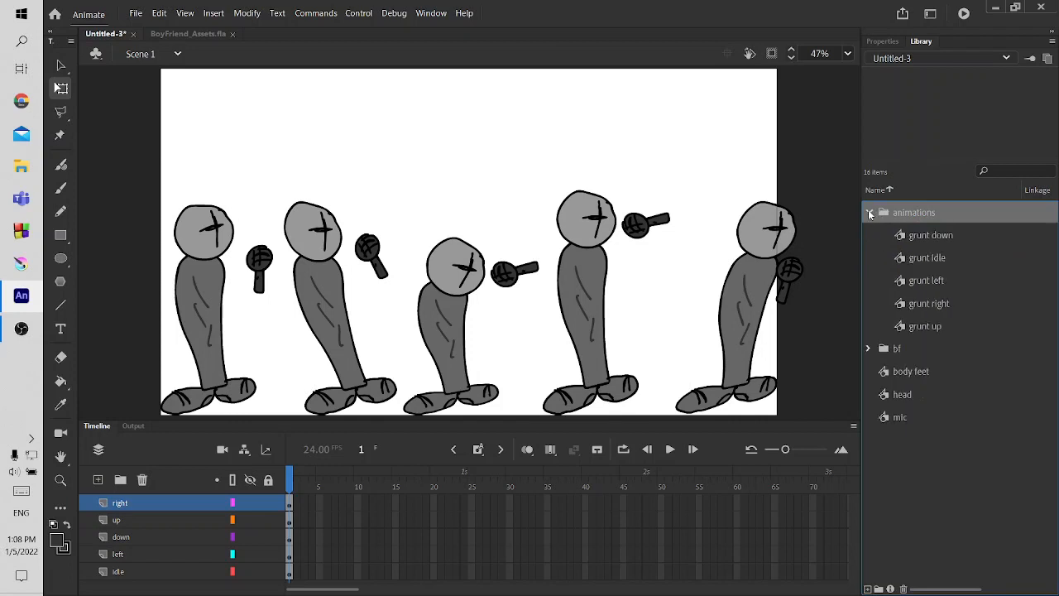
click(925, 238)
shift+click(933, 327)
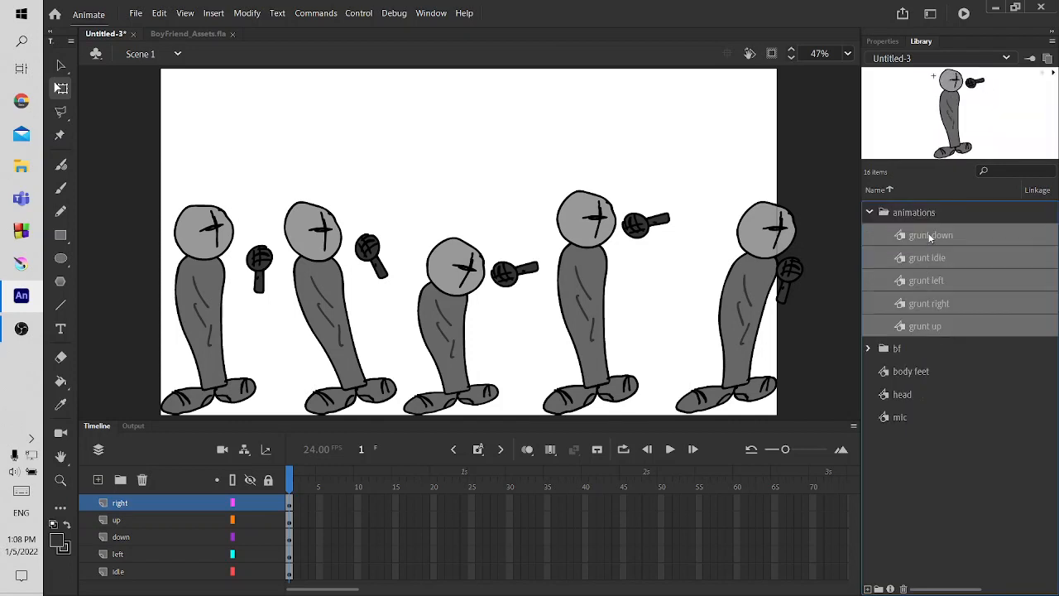
right_click(930, 237)
click(968, 393)
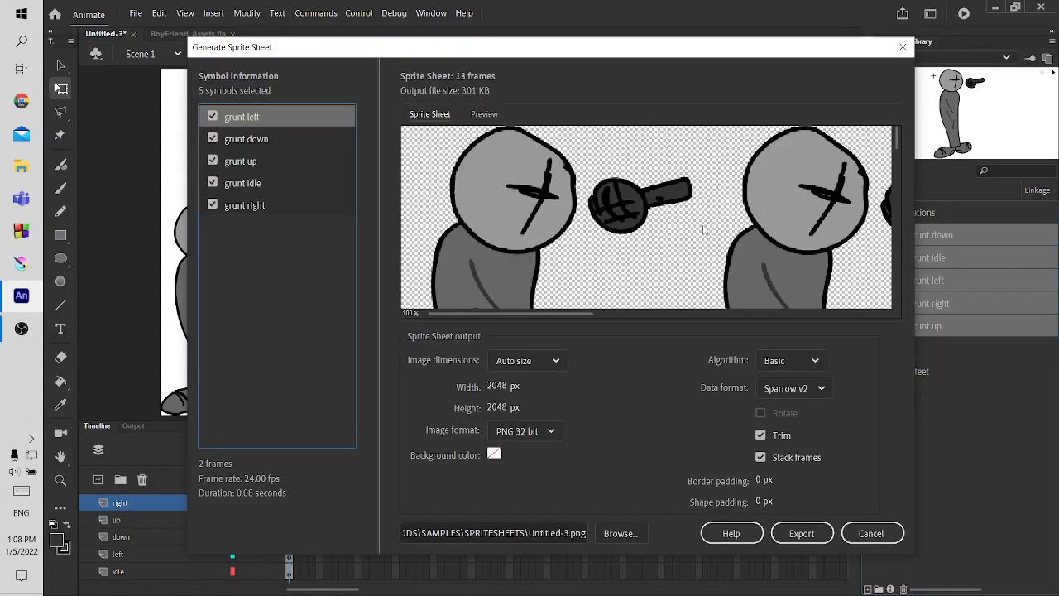
Check the sprite sheet preview and choose Sparrow v2 as the data format
drag(501, 314, 571, 248)
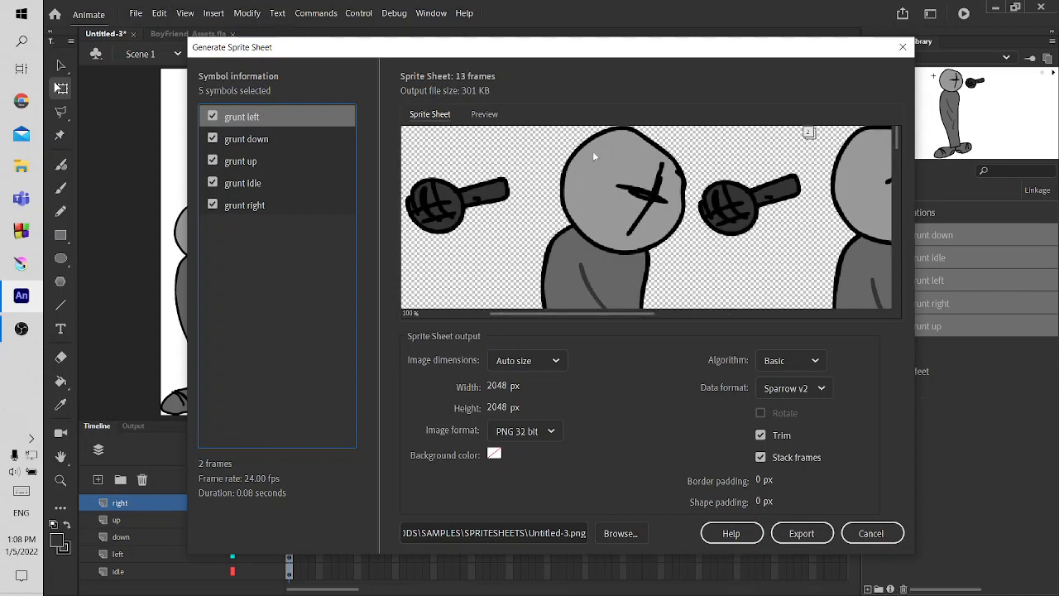
drag(557, 313, 460, 312)
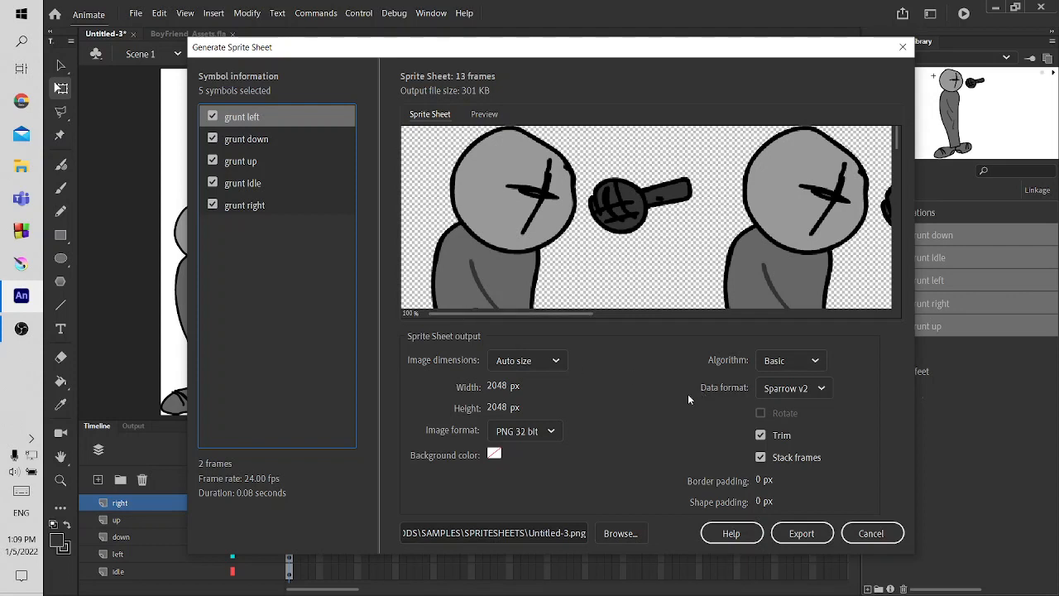
click(788, 389)
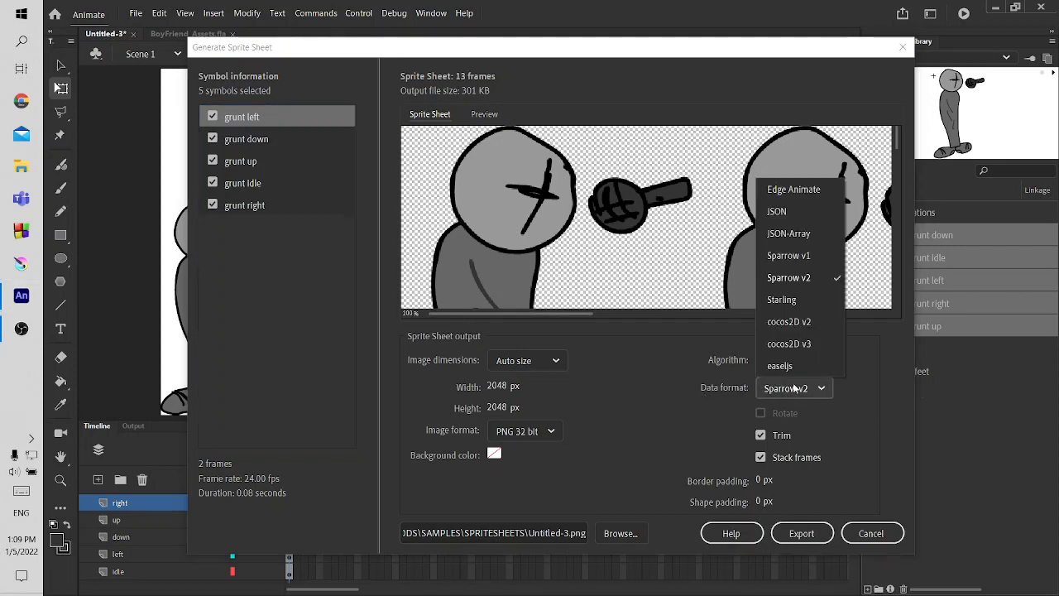
click(799, 281)
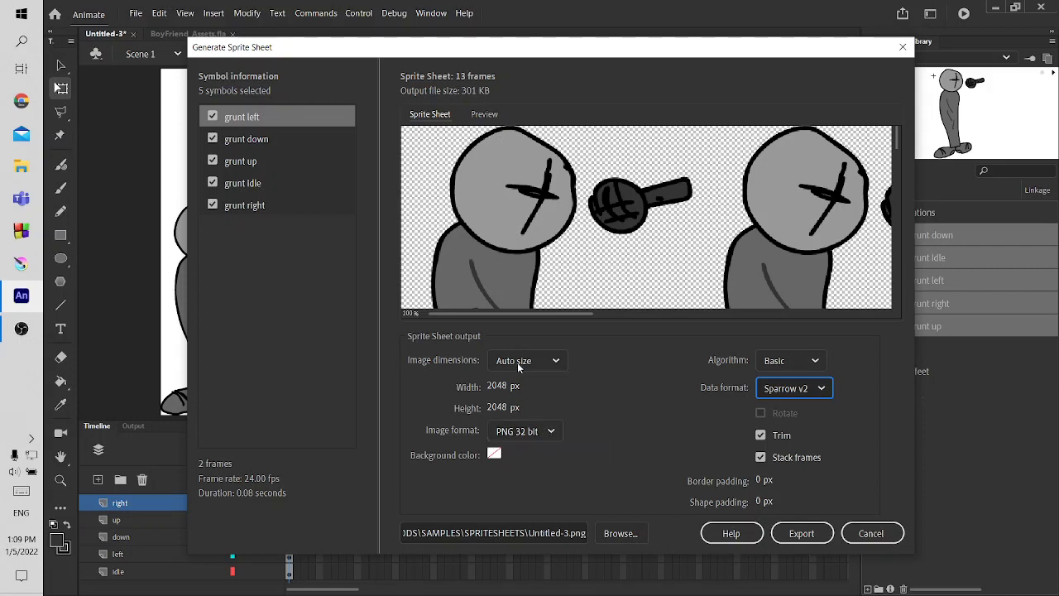
Name the sprite sheet file dripgrunt in the SPRITESHEETS folder and export it as a 32-bit PNG
click(616, 535)
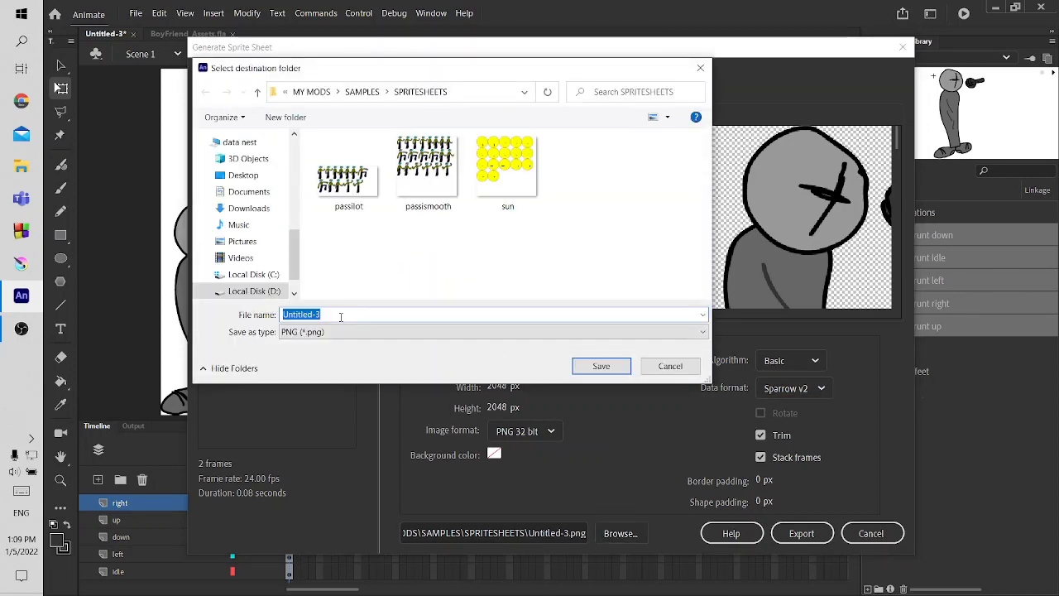
key(BackSpace)
text(dripgrunt)
key(Return)
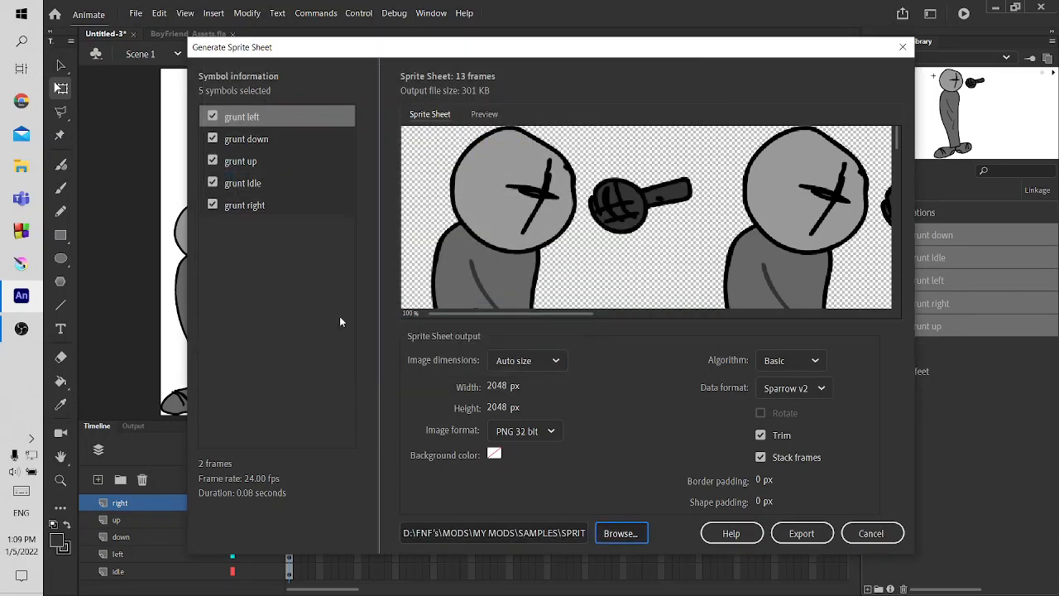
click(619, 533)
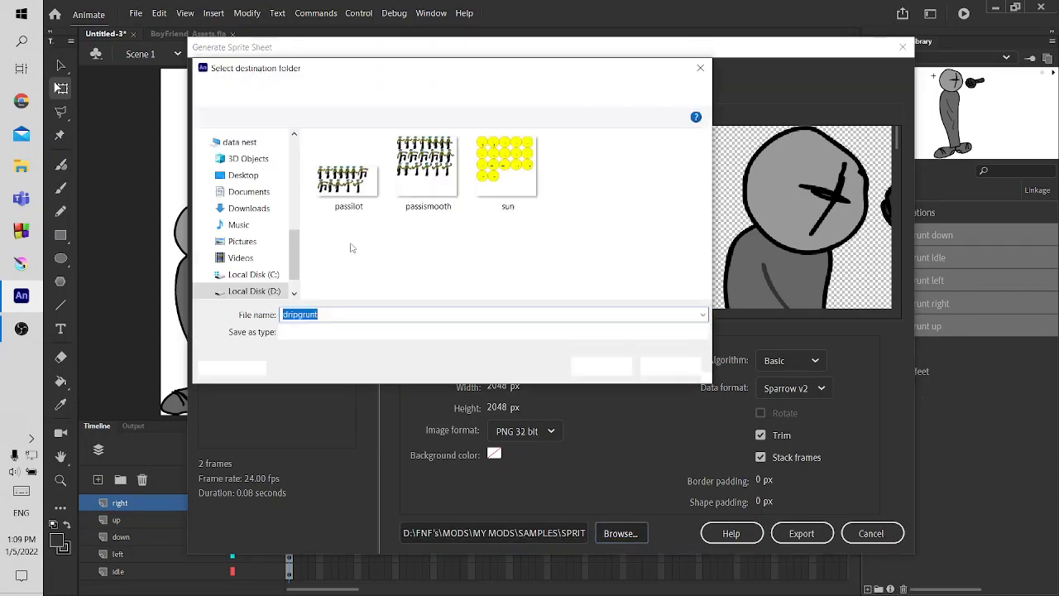
click(700, 69)
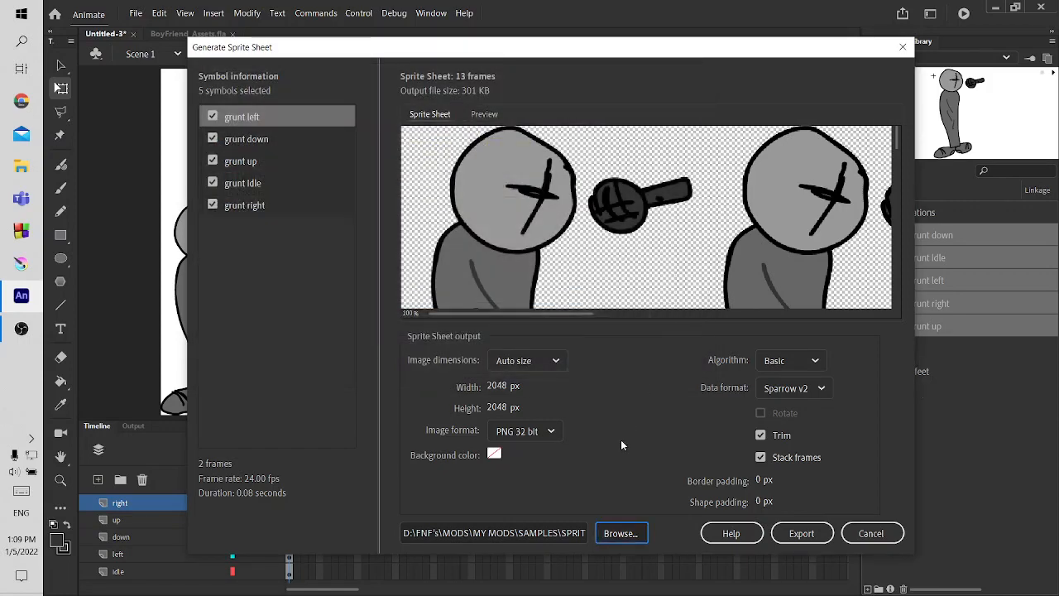
click(800, 533)
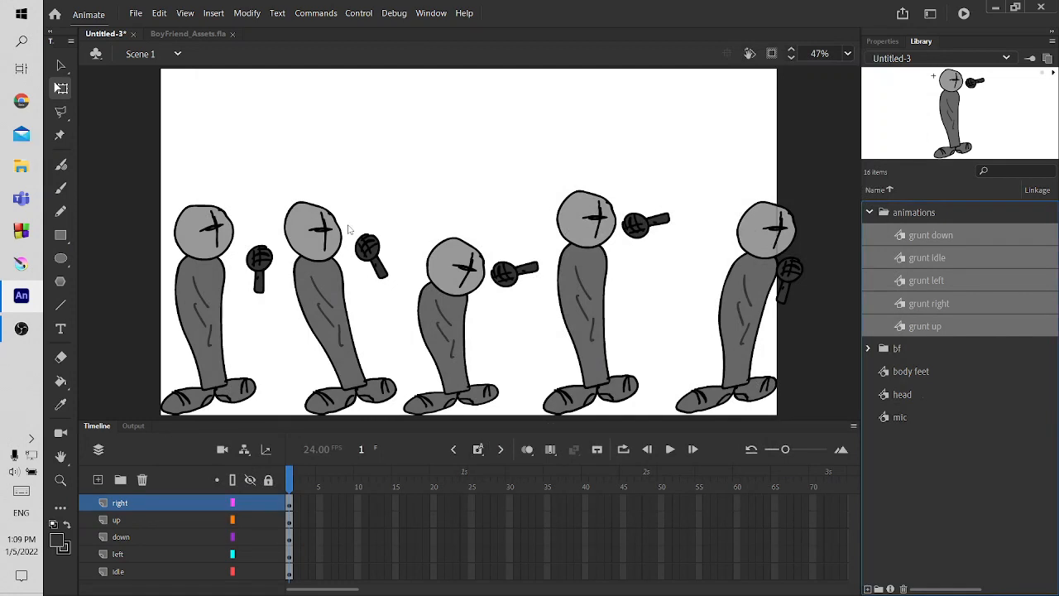
Save the document as "dripgrunt 2-framer" in the SPRITESHEETS folder
key(ctrl+s)
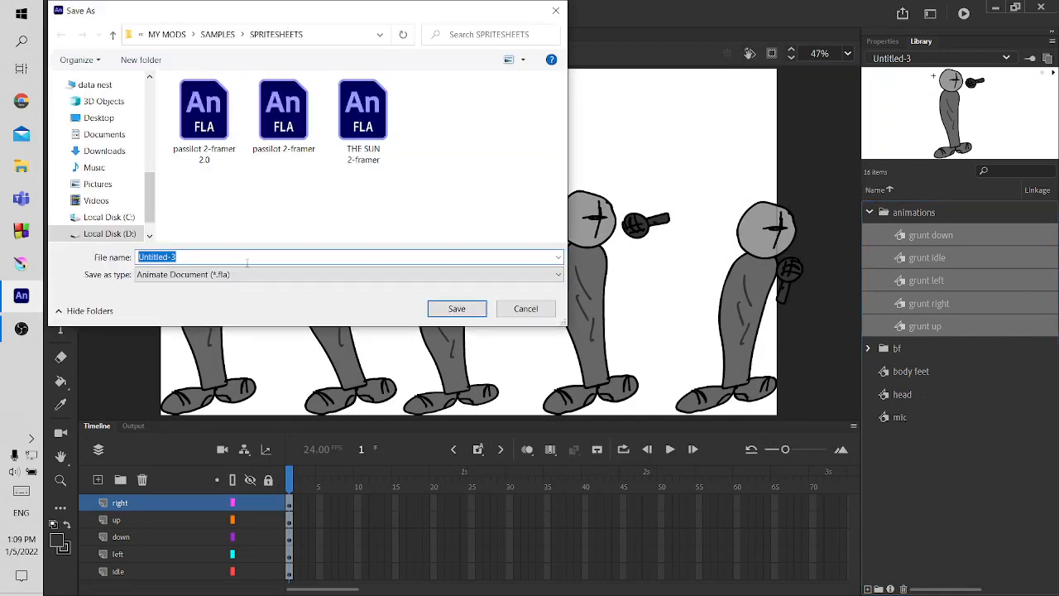
text(d)
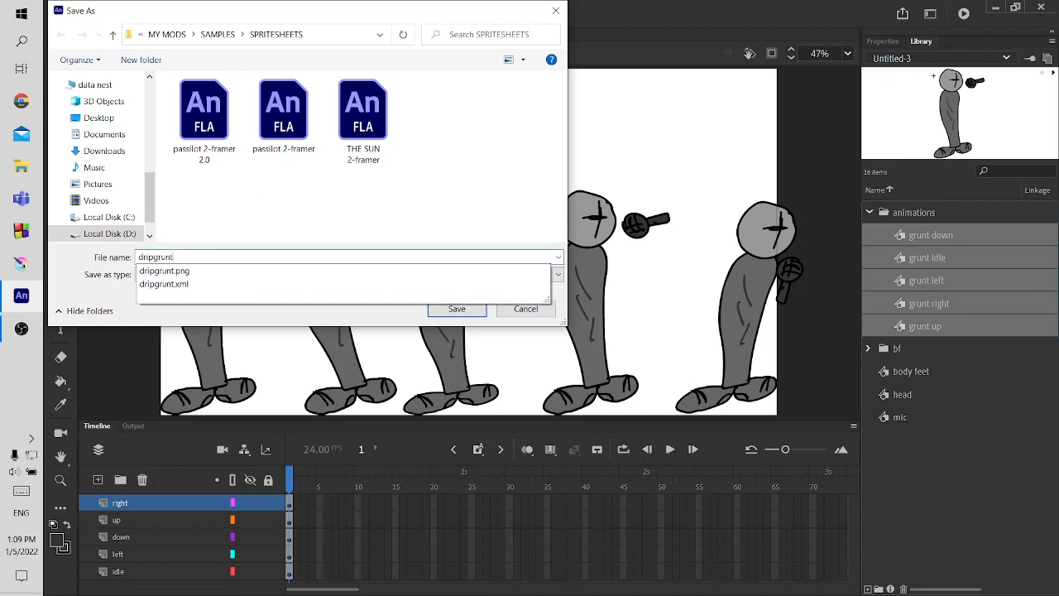
text(ripgrunt )
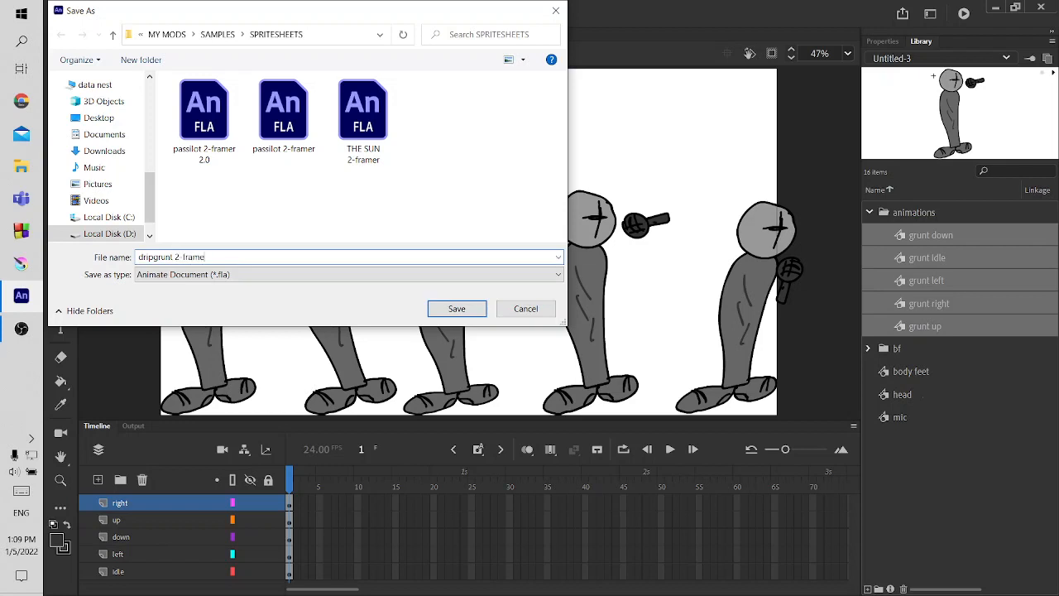
text(2-framer)
key(Return)
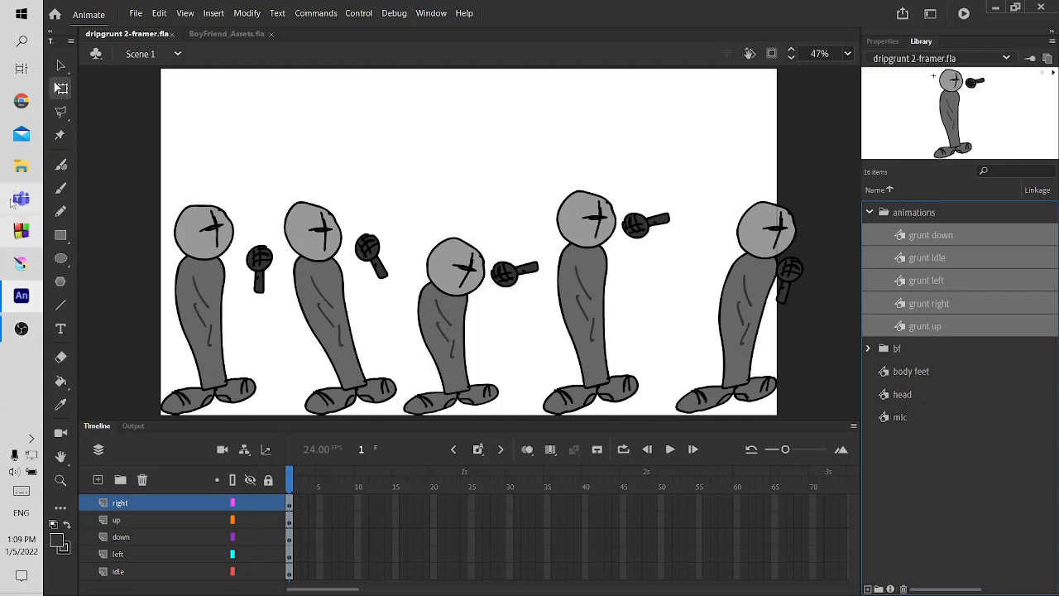
Switch to File Explorer and copy the dripgrunt PNG and XML files from the SPRITESHEETS folder
key(super+e)
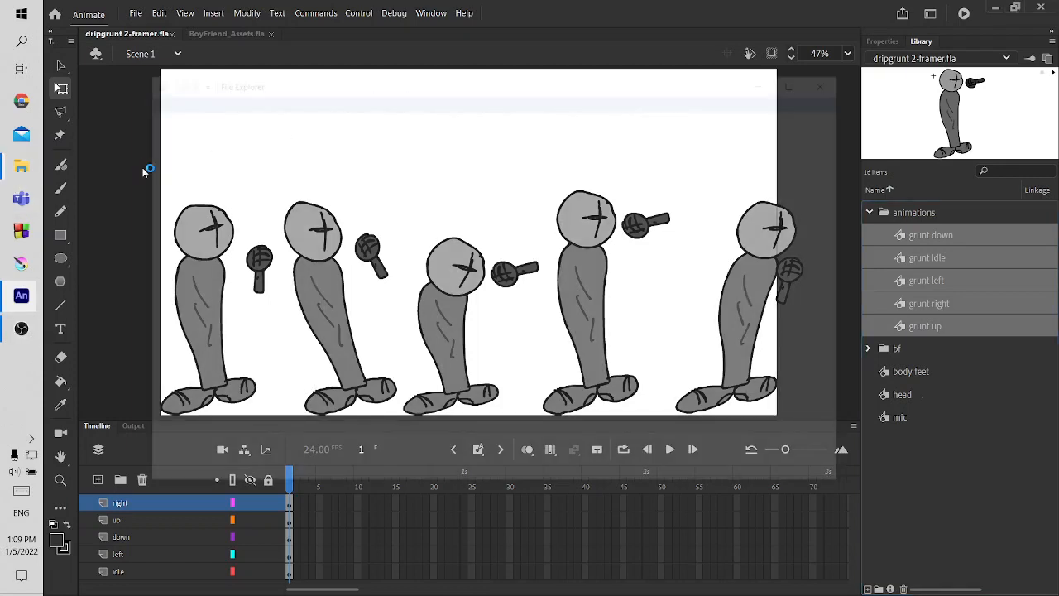
click(201, 367)
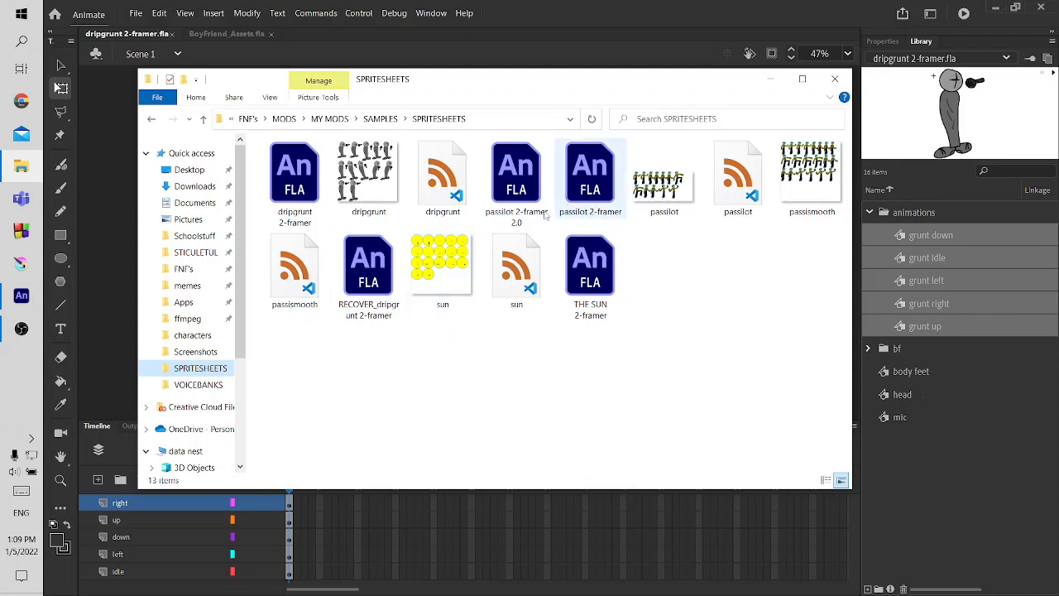
shift+click(441, 190)
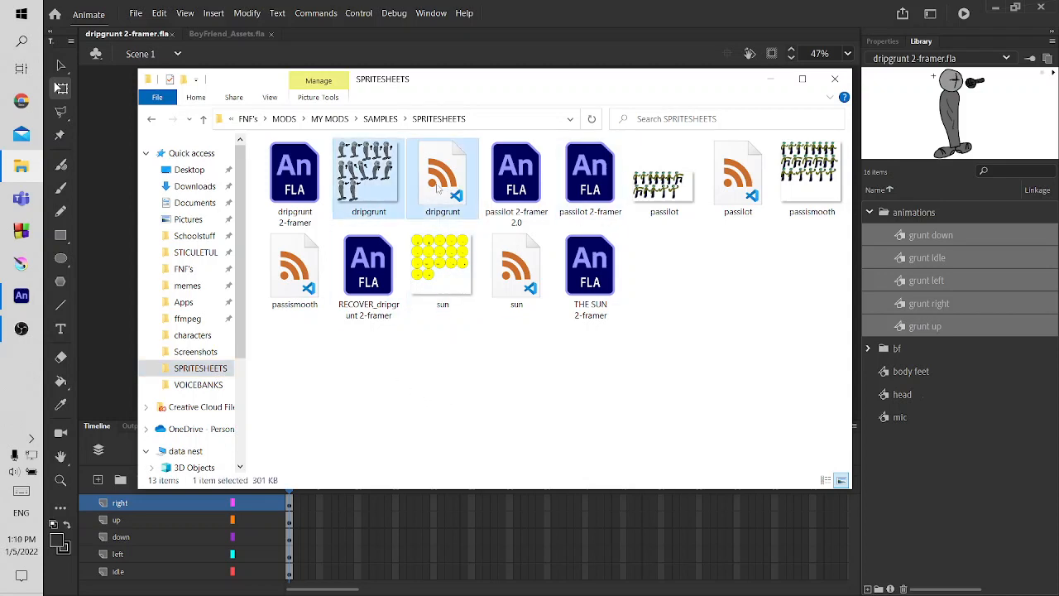
Paste the dripgrunt files into the PsychEngine/mods/images/characters folder
click(204, 119)
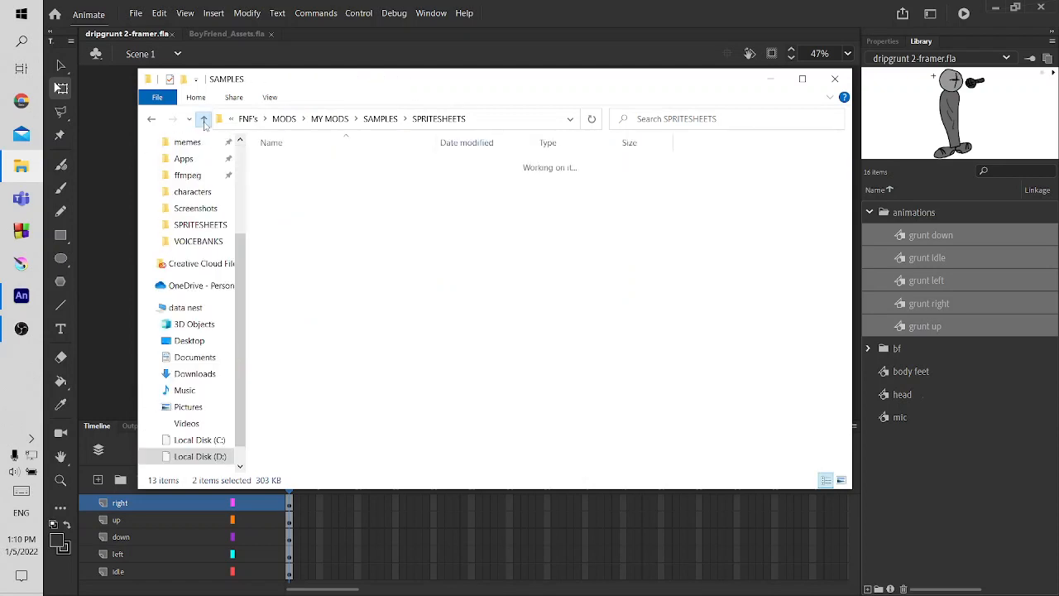
click(203, 120)
click(204, 120)
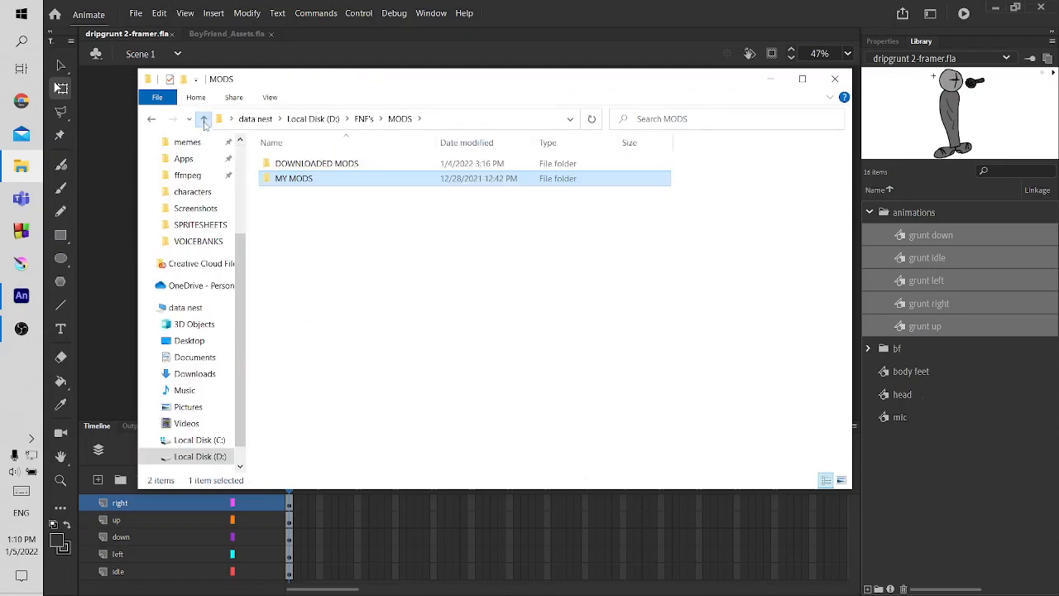
click(204, 120)
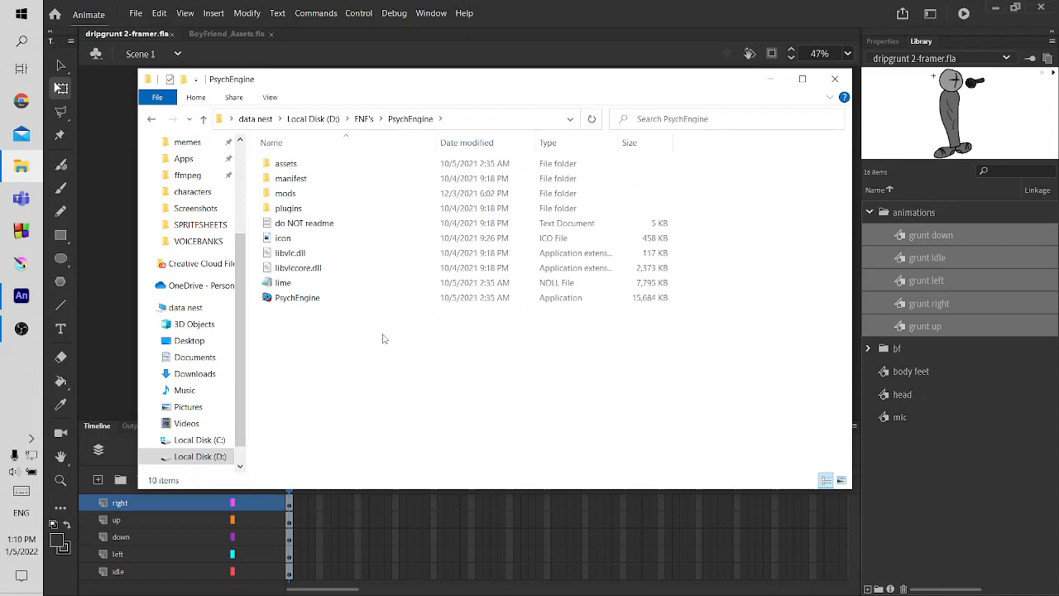
double_click(285, 193)
click(305, 225)
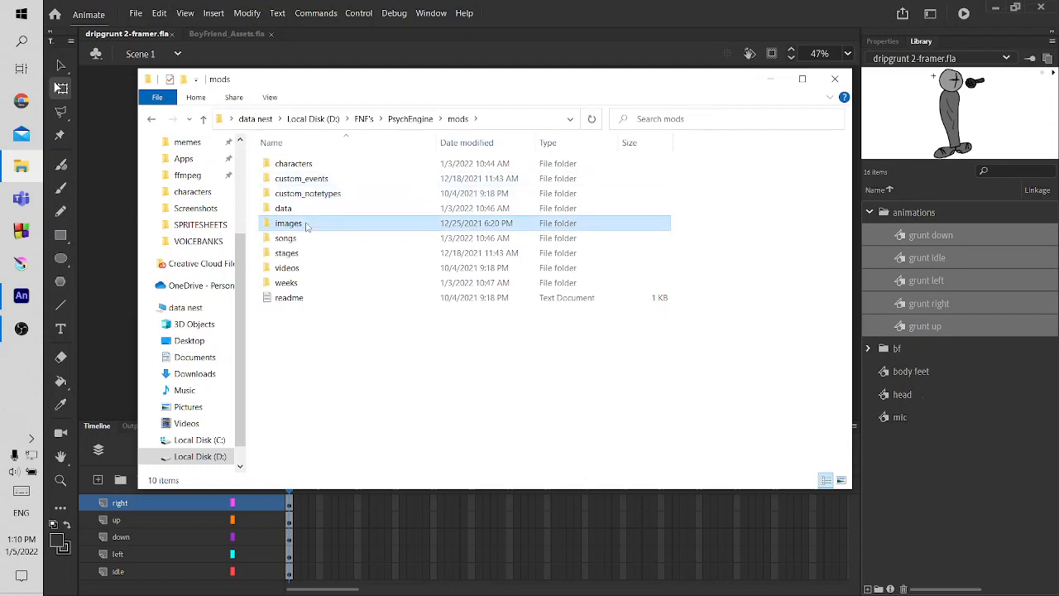
double_click(306, 224)
double_click(289, 179)
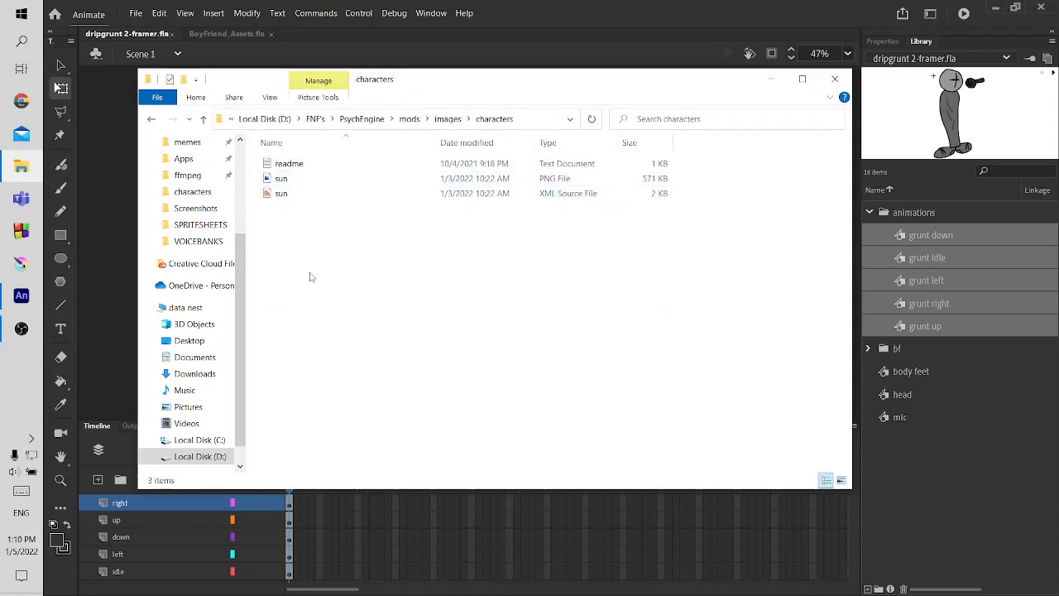
key(ctrl+v)
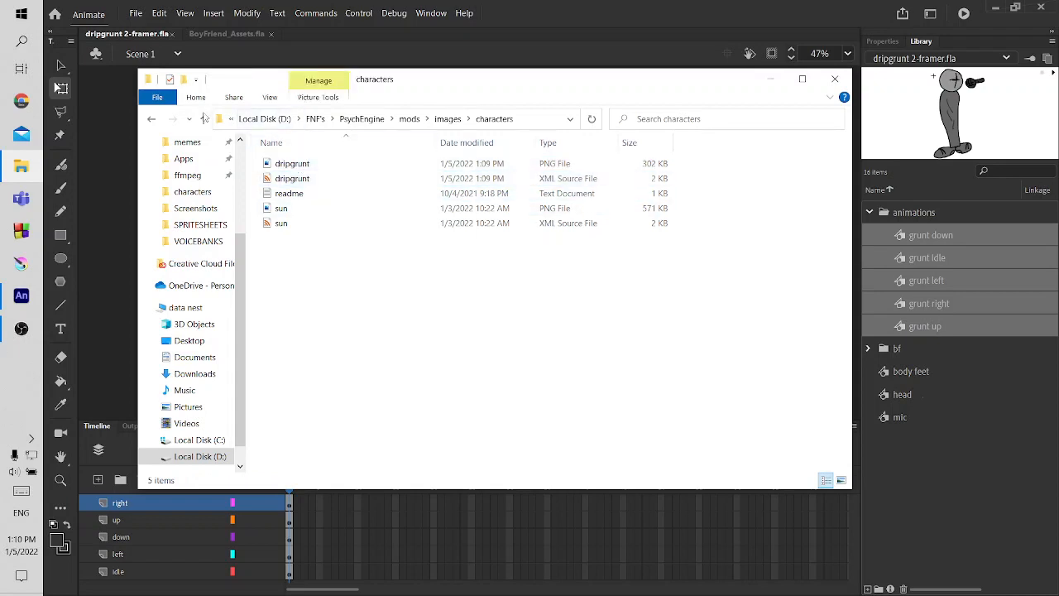
Switch back to Animate and quit it, closing the dripgrunt 2-framer and BoyFriend_Assets documents
click(203, 118)
click(202, 118)
click(565, 8)
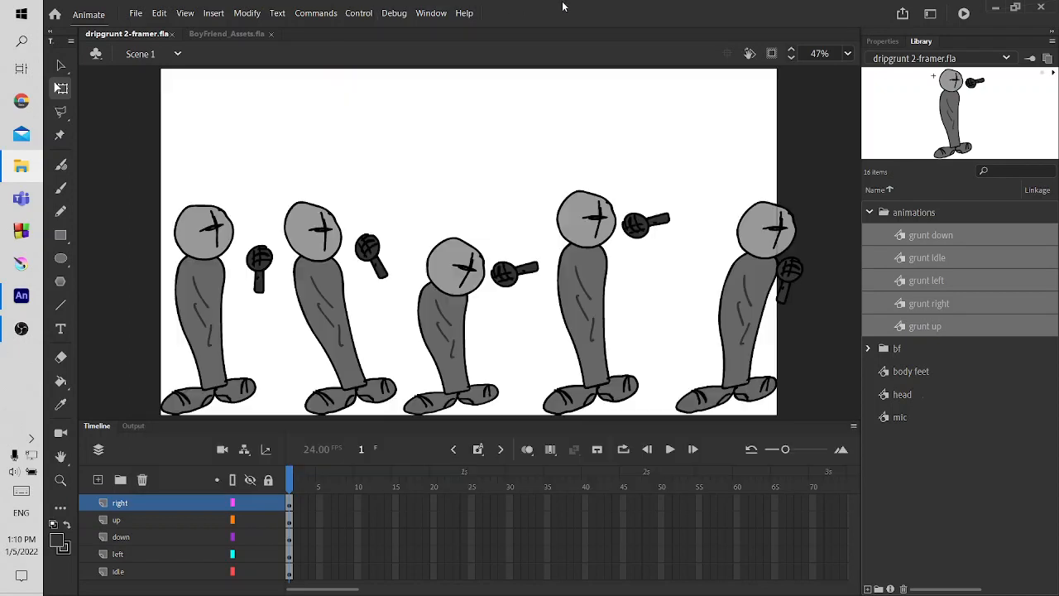
click(1049, 10)
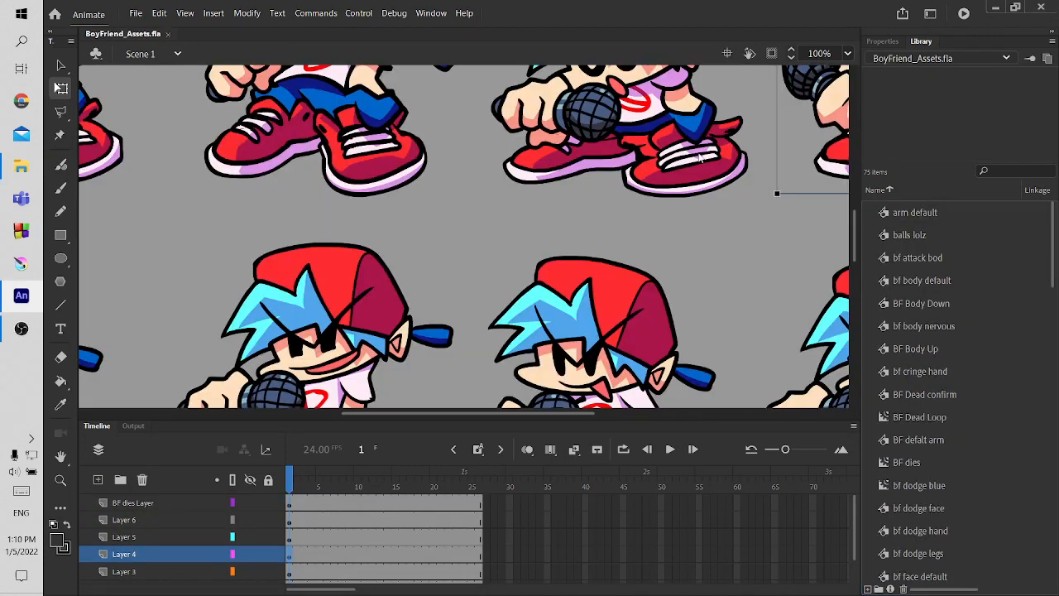
key(ctrl+w)
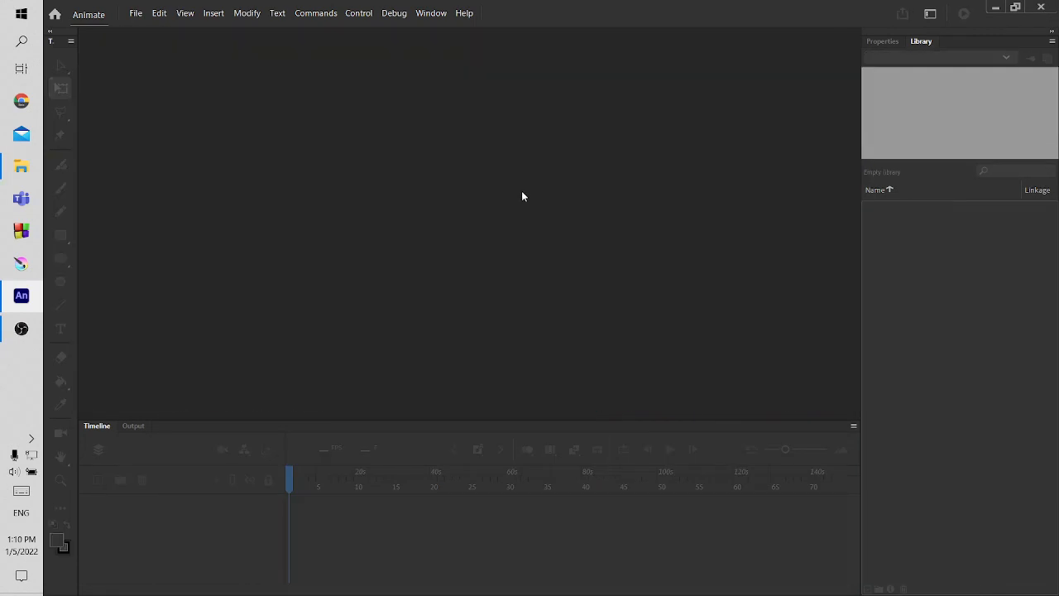
Return to File Explorer and launch the PsychEngine application from its folder
click(21, 169)
click(20, 169)
click(21, 168)
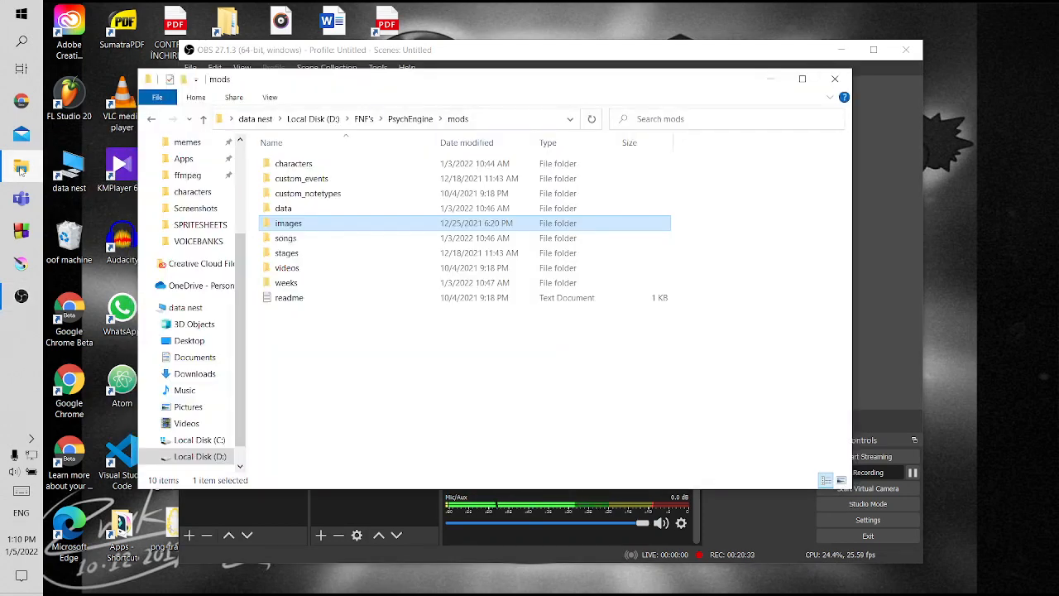
click(203, 119)
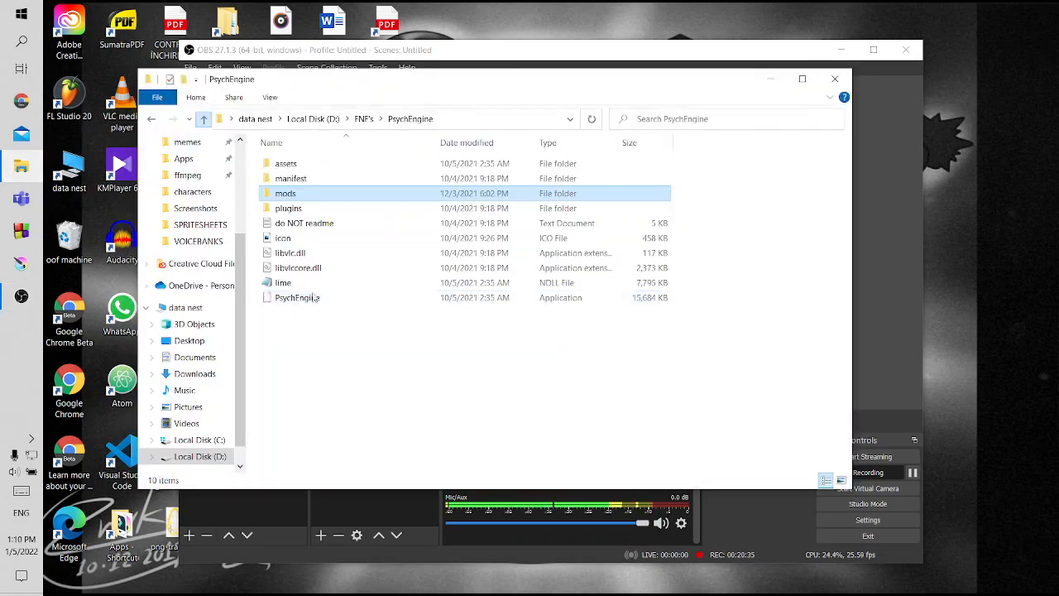
double_click(315, 299)
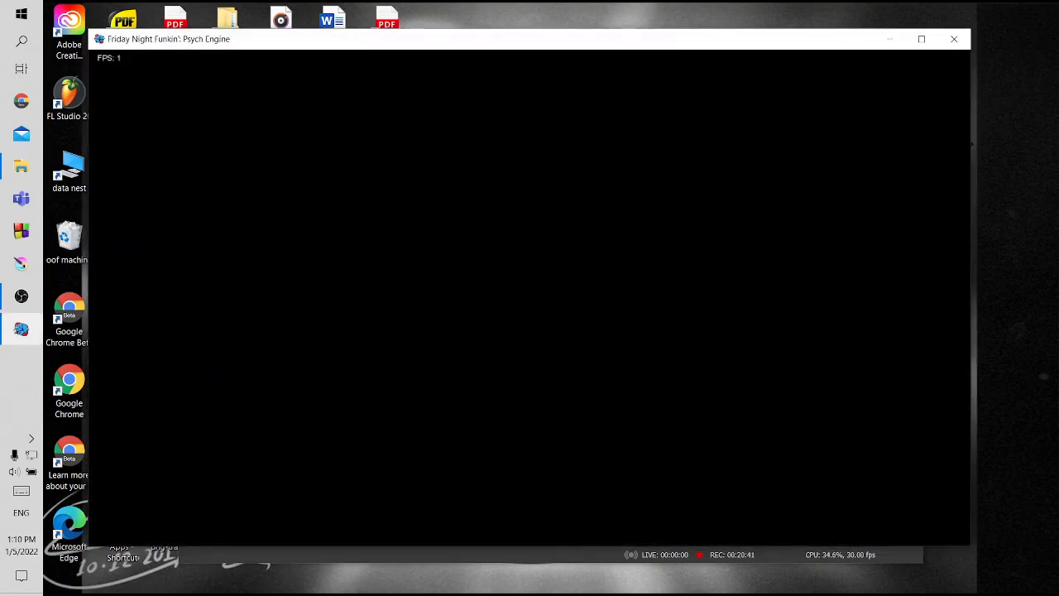
Lower the game's volume by seven levels
key(minus)
key(minus)
key(minus)
key(minus)
key(minus)
key(minus)
key(minus)
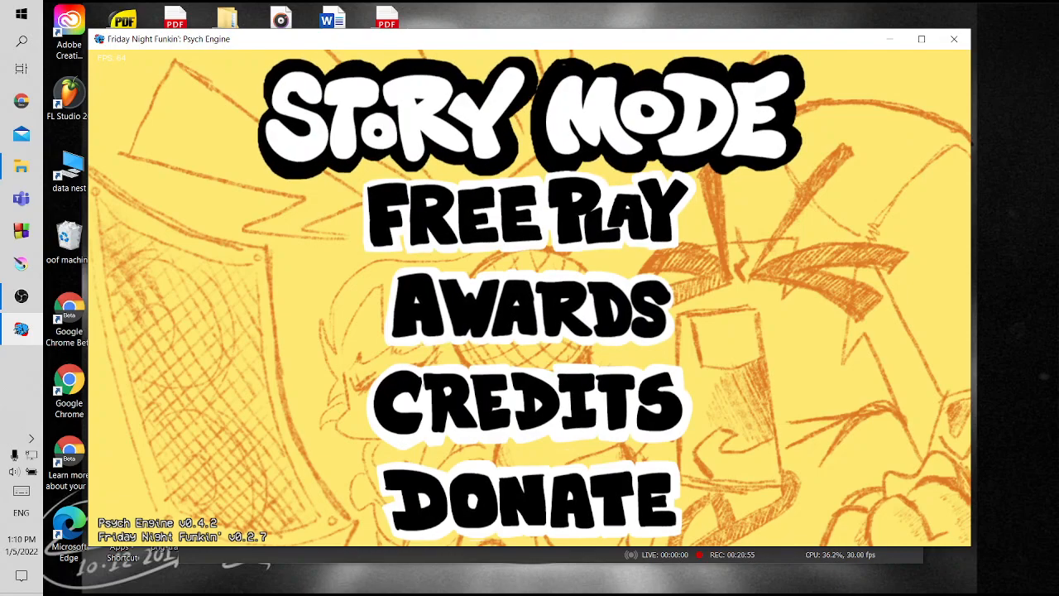
Open the Character Editor from the game's editor list
key(7)
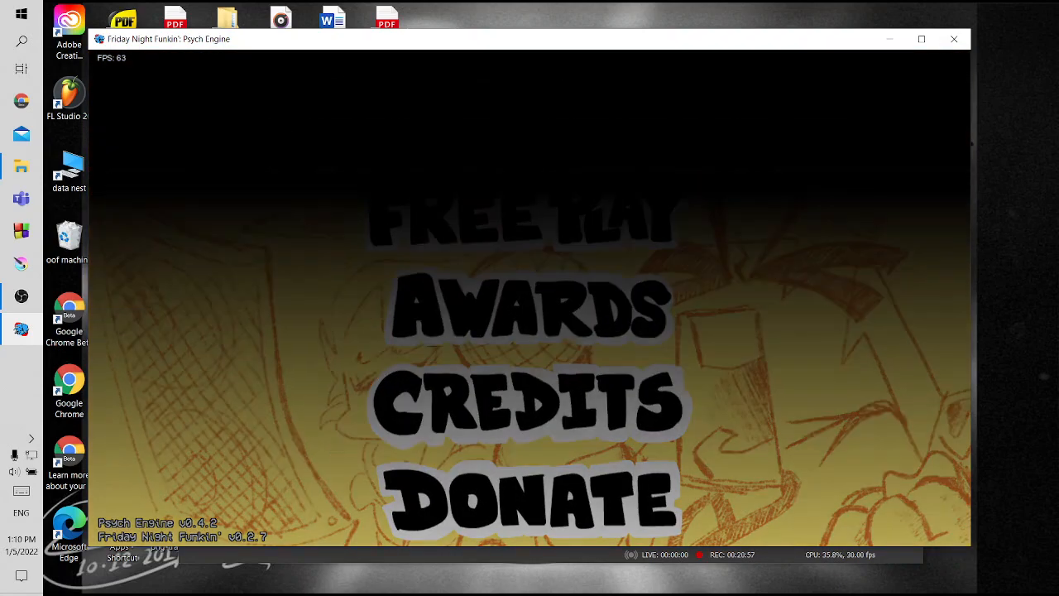
key(Down)
key(Down)
key(Down)
key(Down)
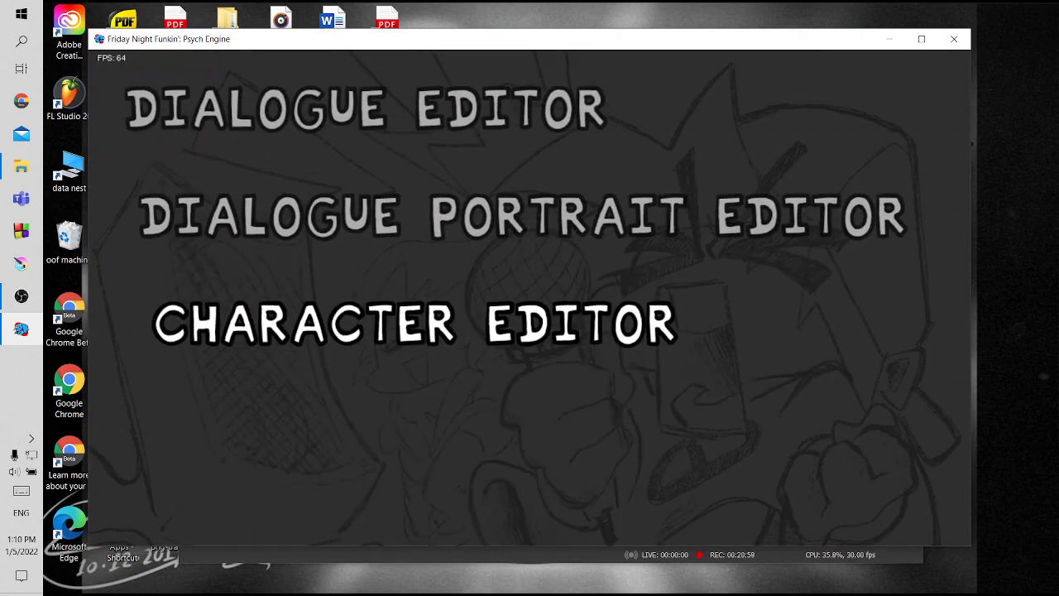
key(Return)
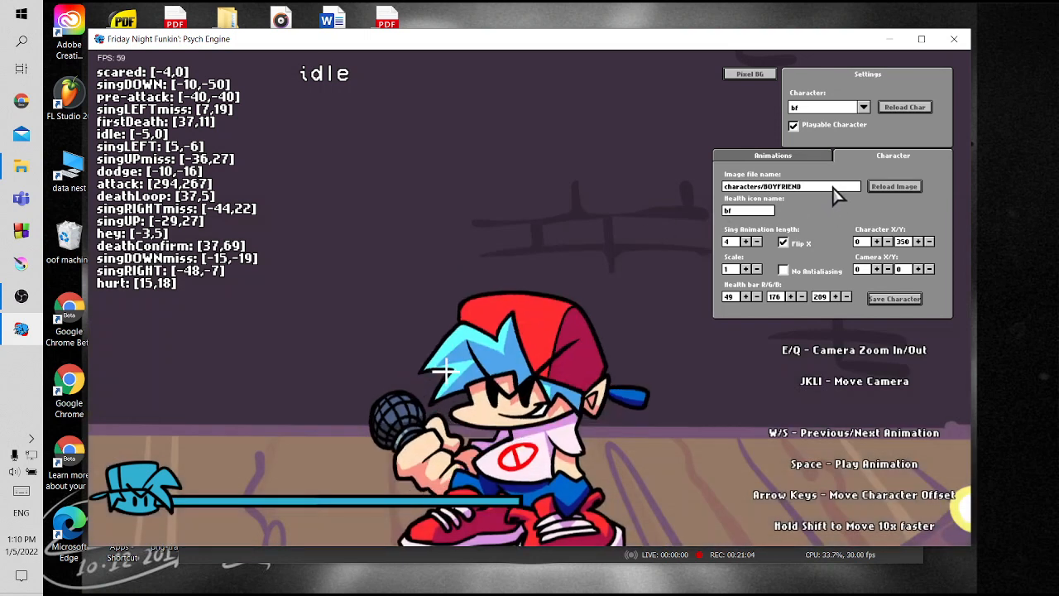
click(834, 186)
key(BackSpace)
key(BackSpace)
key(BackSpace)
key(BackSpace)
key(BackSpace)
key(BackSpace)
Load the dad character and reload its image from the file name characters/dripgrunt
click(863, 107)
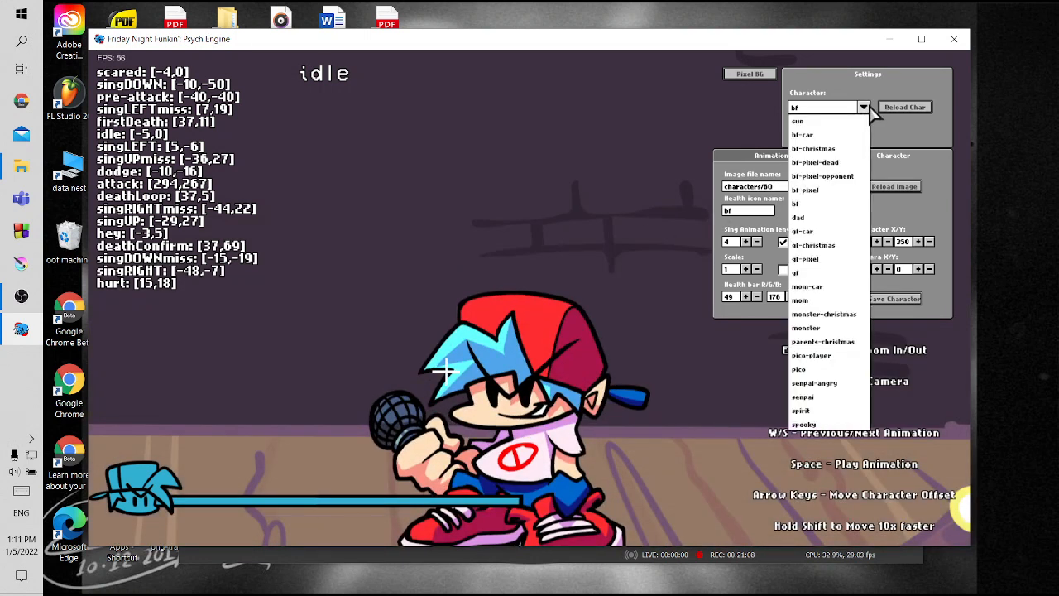
click(814, 217)
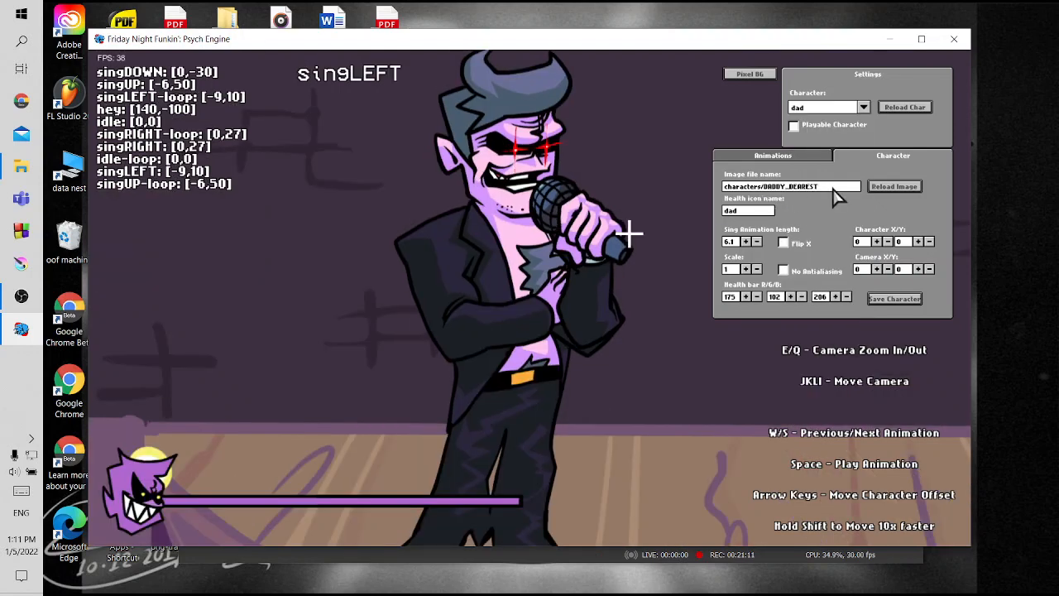
key(BackSpace)
key(BackSpace)
key(BackSpace)
key(BackSpace)
key(BackSpace)
key(BackSpace)
key(BackSpace)
key(BackSpace)
key(BackSpace)
key(BackSpace)
key(BackSpace)
key(BackSpace)
key(BackSpace)
click(892, 187)
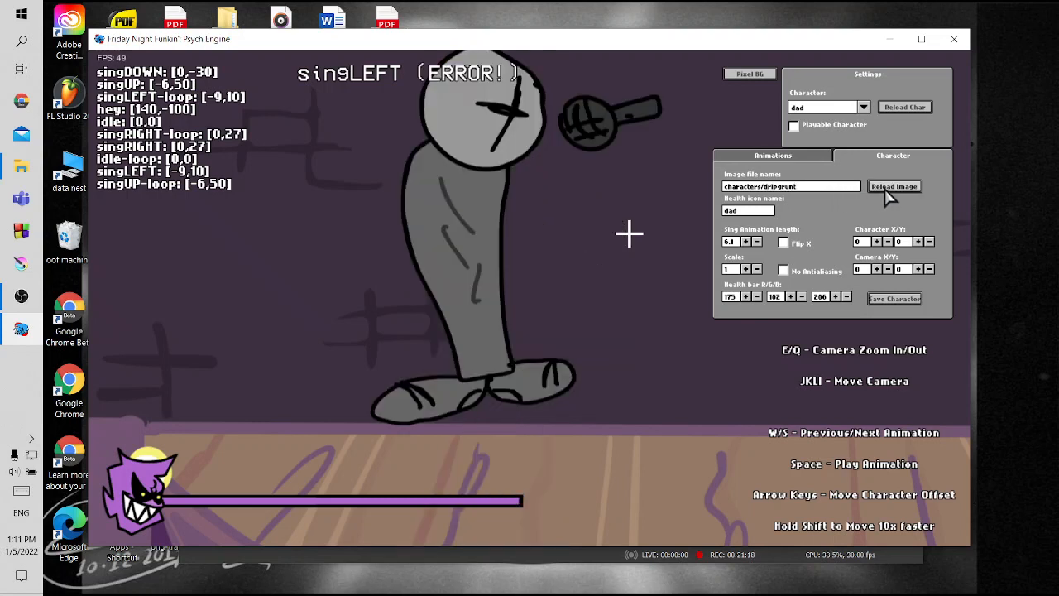
Remove the idle-loop and singLEFT-loop animations from the character
click(782, 157)
click(798, 188)
click(778, 276)
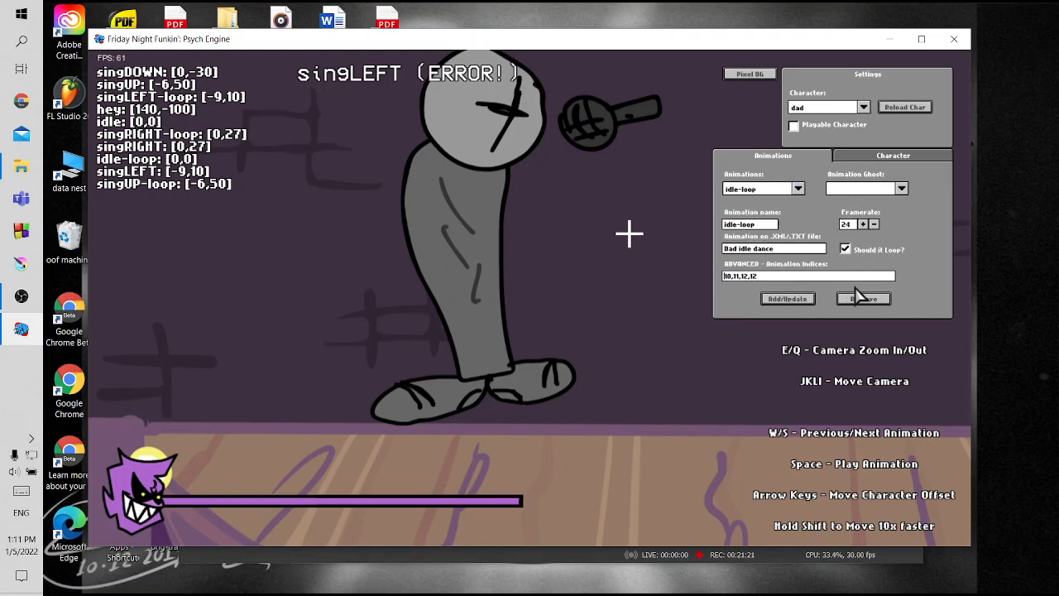
click(863, 298)
click(797, 189)
click(771, 276)
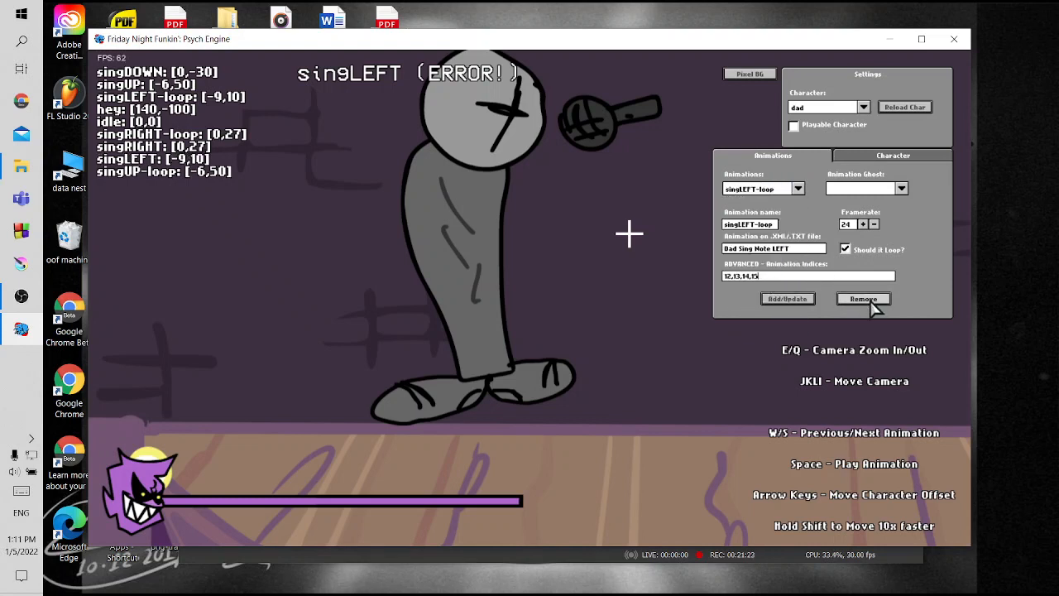
click(862, 297)
Remove the singRIGHT-loop, singUP-loop and hey animations from the character
click(777, 190)
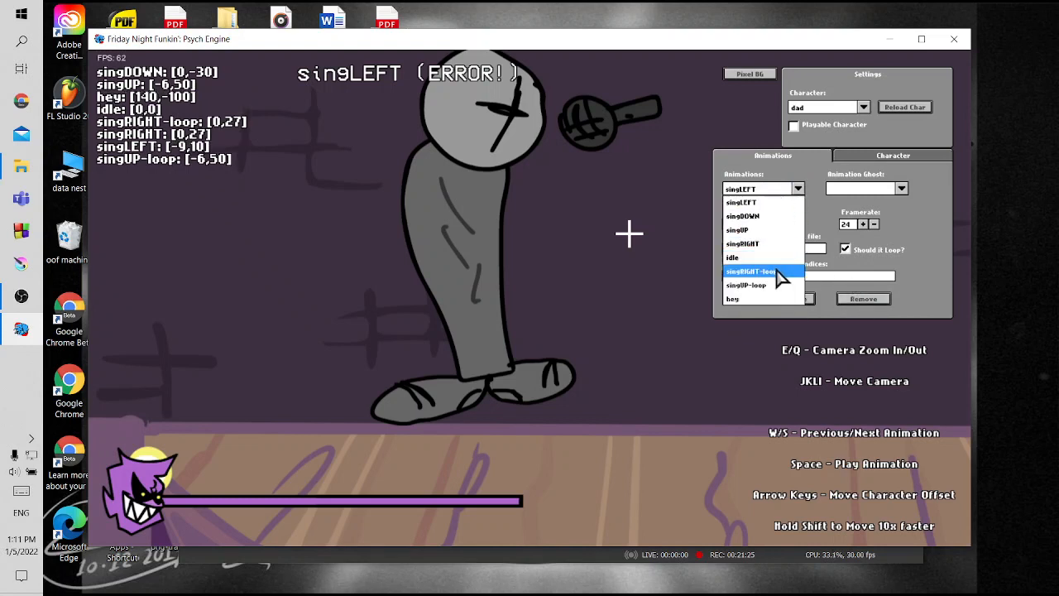
click(778, 277)
click(863, 298)
click(771, 191)
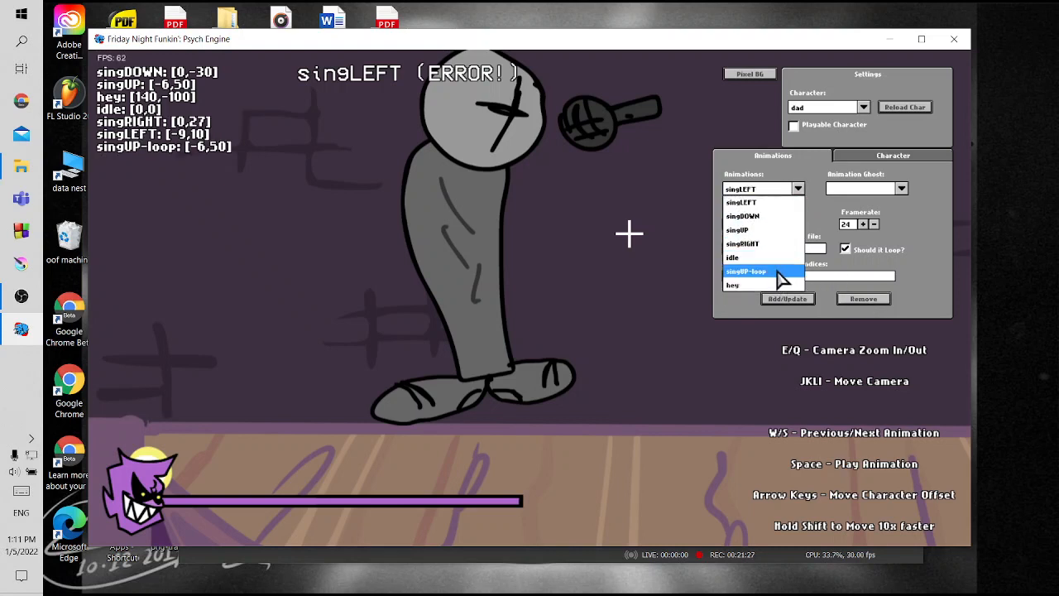
click(777, 272)
click(863, 299)
click(771, 190)
click(778, 271)
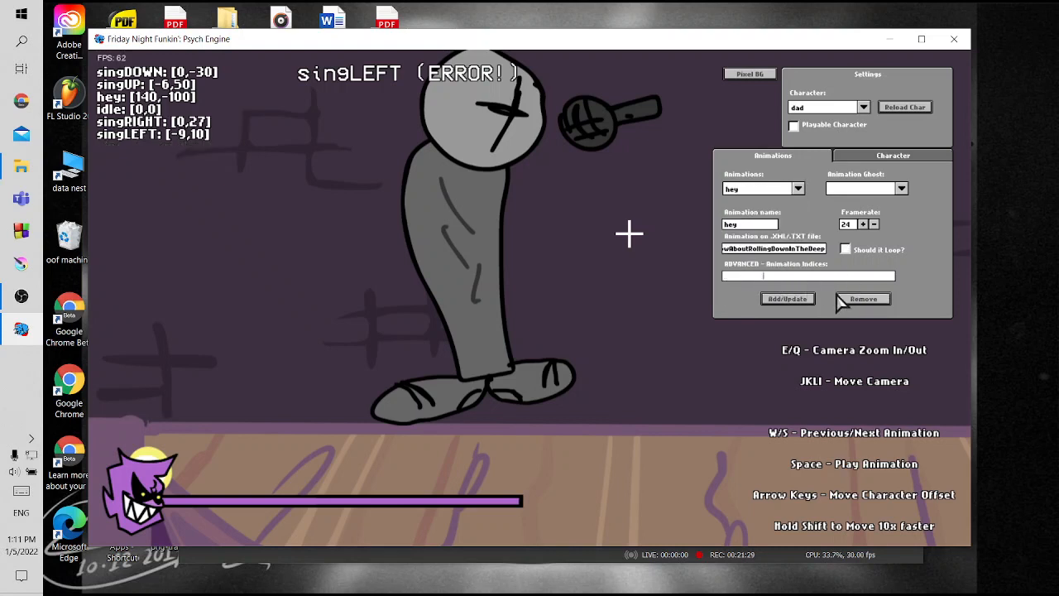
click(862, 298)
Change the singLEFT animation's XML name to "grunt left", update it, and preview singLEFT
click(769, 189)
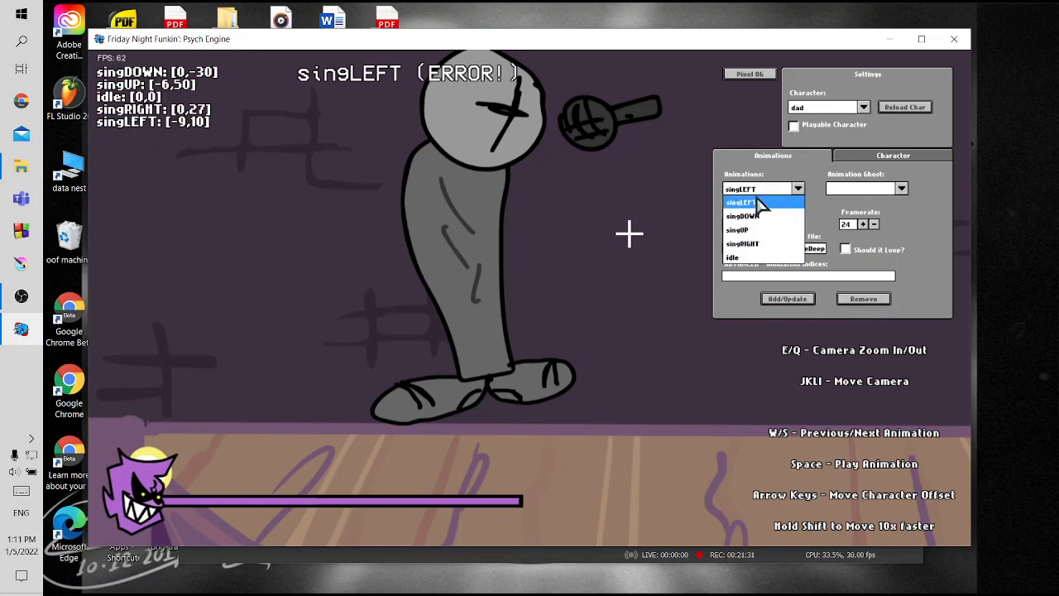
click(761, 207)
click(792, 249)
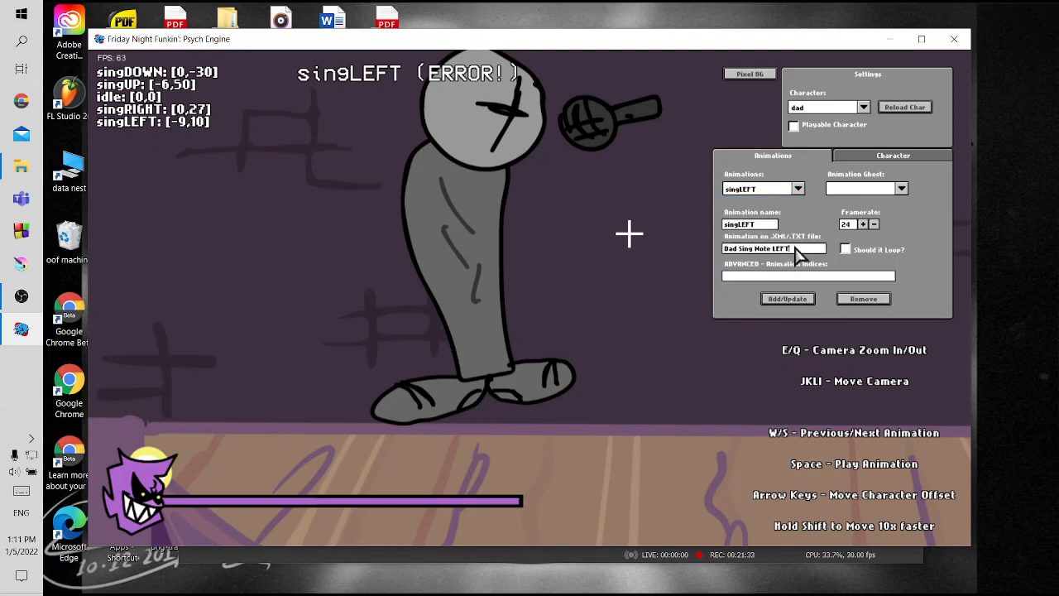
key(BackSpace)
key(BackSpace)
key(BackSpace)
key(BackSpace)
key(BackSpace)
key(BackSpace)
key(BackSpace)
key(BackSpace)
key(BackSpace)
key(BackSpace)
key(BackSpace)
key(BackSpace)
key(BackSpace)
key(BackSpace)
key(BackSpace)
key(BackSpace)
key(BackSpace)
key(BackSpace)
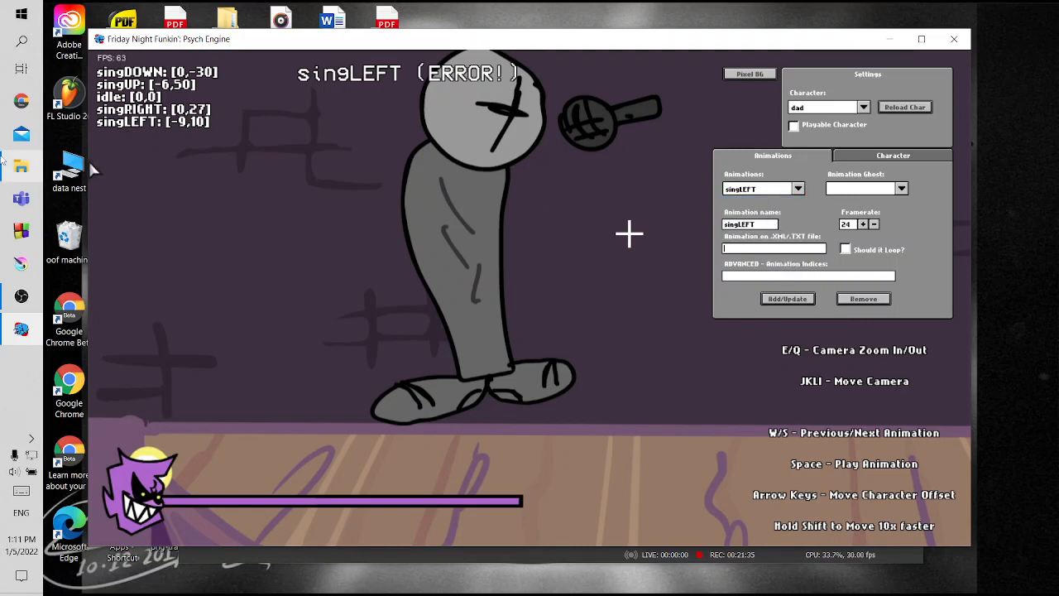
mouse_move(2, 168)
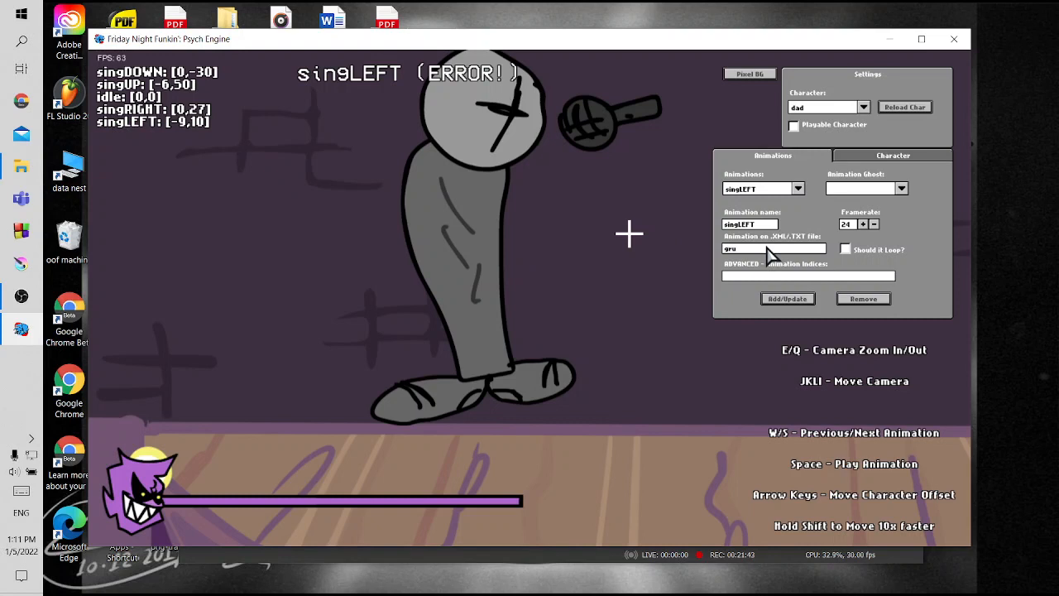
click(782, 299)
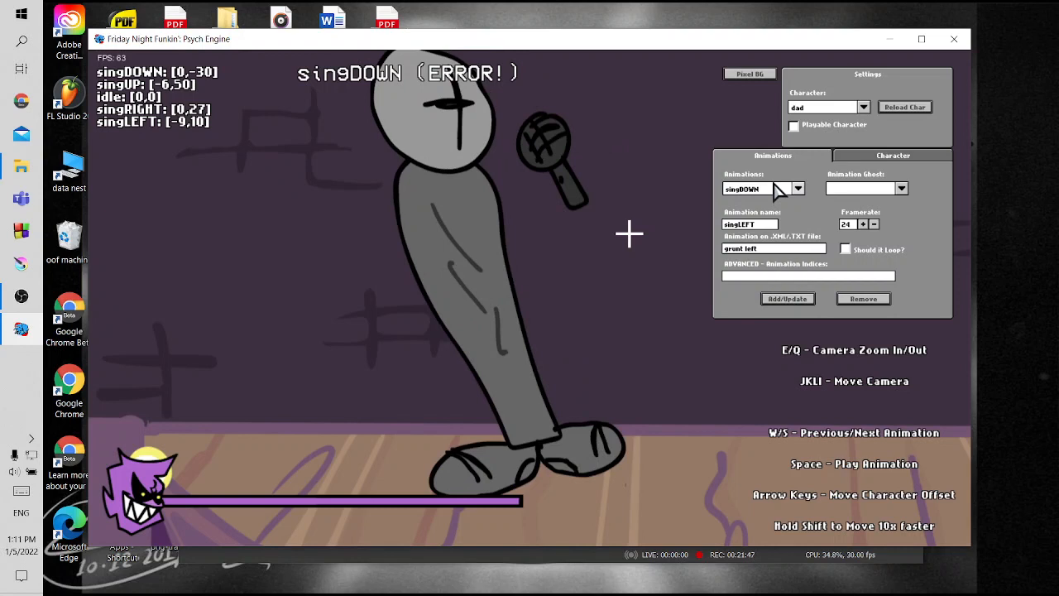
key(w)
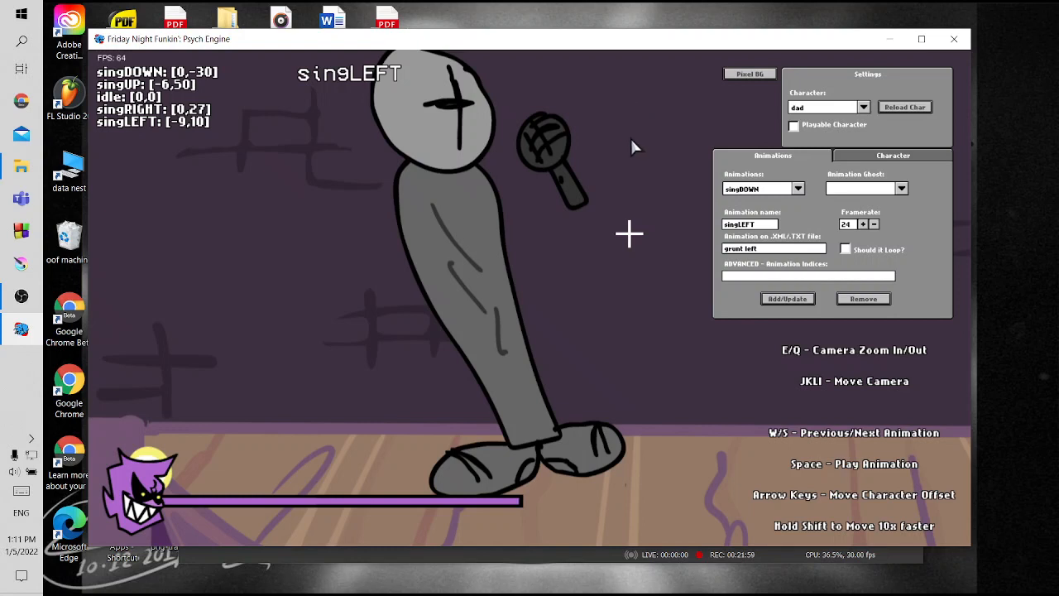
Change the singDOWN animation's XML name to "grunt down" and update it
click(796, 189)
click(769, 209)
key(space)
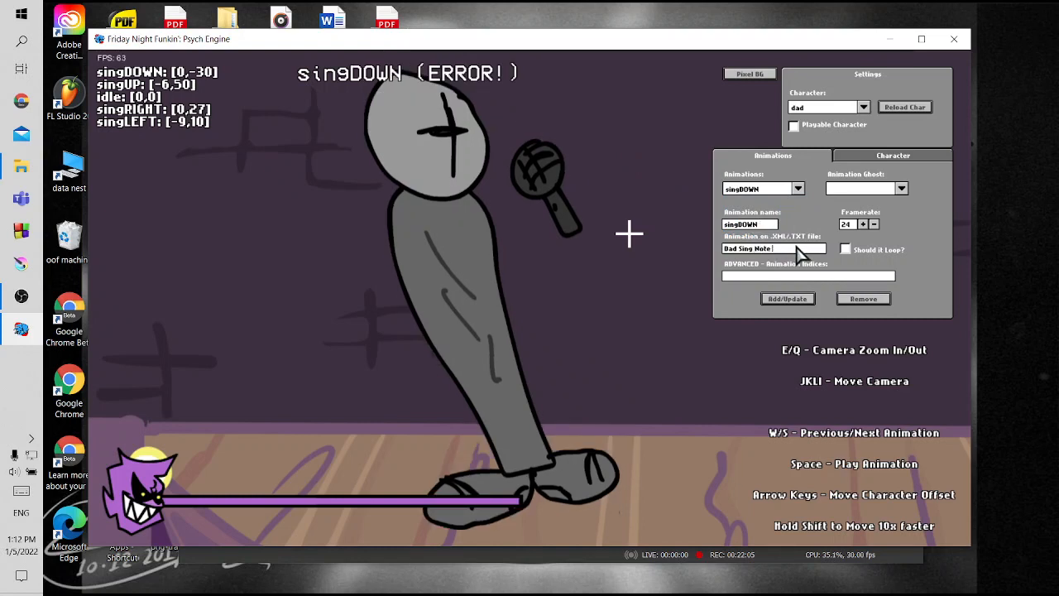
key(BackSpace)
key(BackSpace)
key(BackSpace)
key(BackSpace)
key(BackSpace)
key(BackSpace)
key(BackSpace)
key(BackSpace)
key(BackSpace)
key(BackSpace)
key(BackSpace)
key(BackSpace)
click(785, 299)
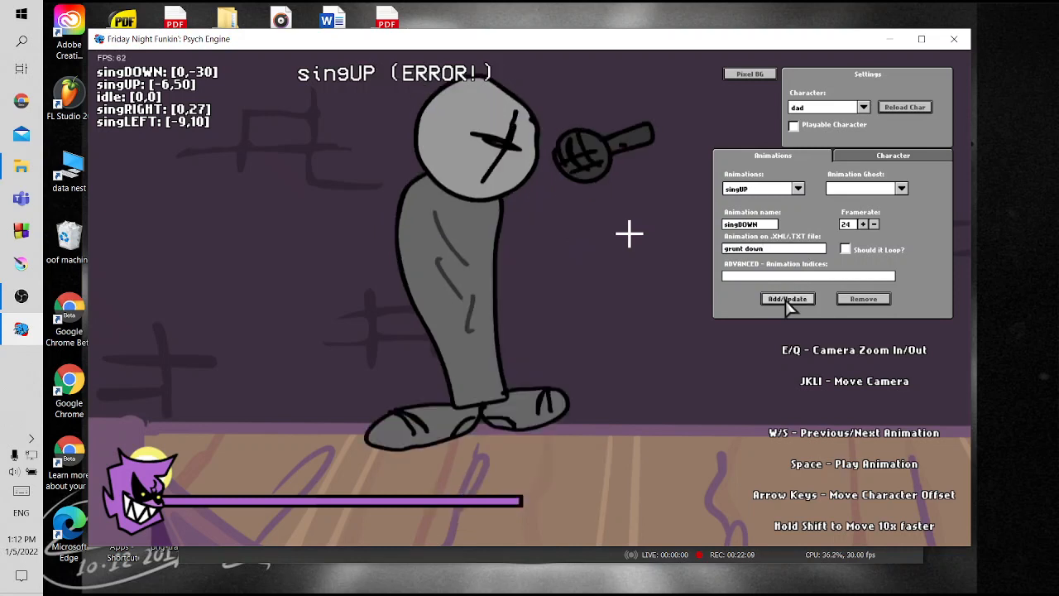
click(785, 299)
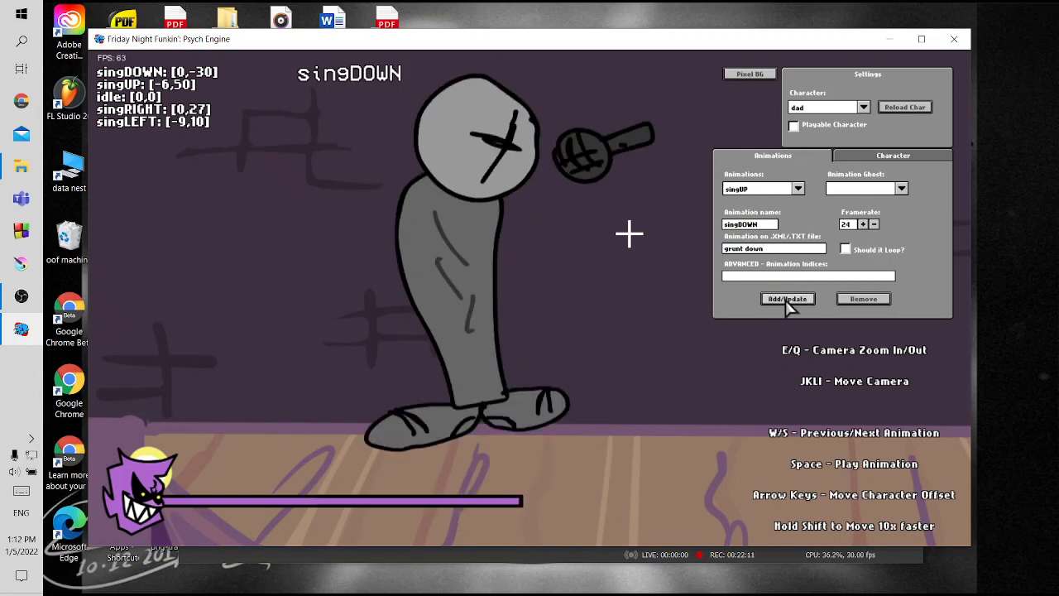
Change the singUP animation's XML name to "grunt up" and update it
click(781, 188)
click(756, 200)
key(BackSpace)
key(BackSpace)
key(BackSpace)
key(BackSpace)
key(BackSpace)
key(BackSpace)
key(BackSpace)
key(BackSpace)
key(BackSpace)
key(BackSpace)
key(BackSpace)
key(BackSpace)
key(BackSpace)
click(786, 300)
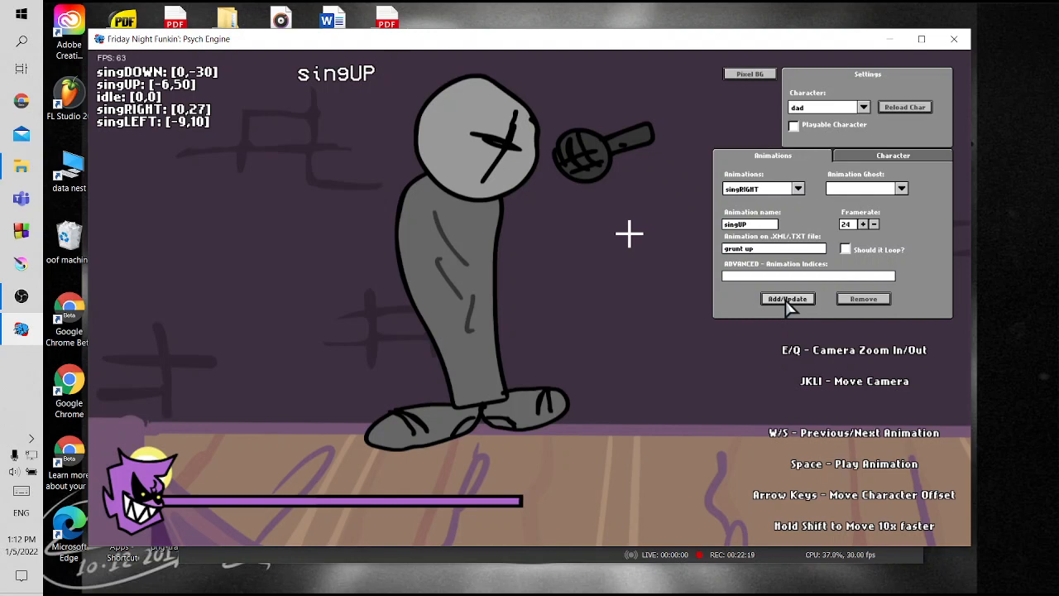
Change the singRIGHT animation's XML name to "grunt right" and update it
click(796, 190)
click(786, 217)
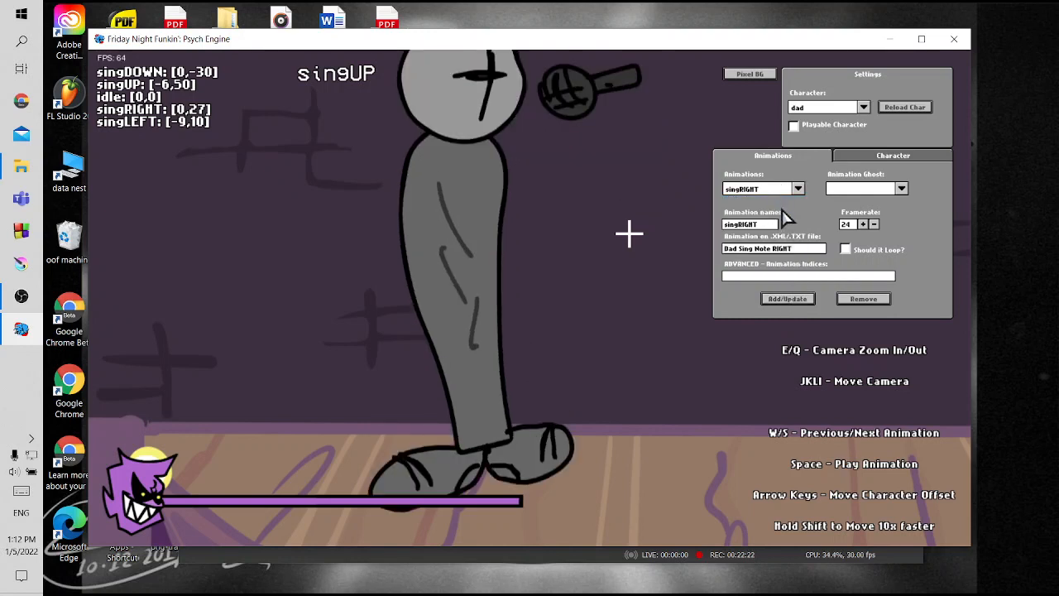
click(801, 251)
key(BackSpace)
key(BackSpace)
key(BackSpace)
key(BackSpace)
key(BackSpace)
key(BackSpace)
key(BackSpace)
key(BackSpace)
key(BackSpace)
key(BackSpace)
key(BackSpace)
key(BackSpace)
key(BackSpace)
key(BackSpace)
key(BackSpace)
key(BackSpace)
key(BackSpace)
key(BackSpace)
key(BackSpace)
click(787, 299)
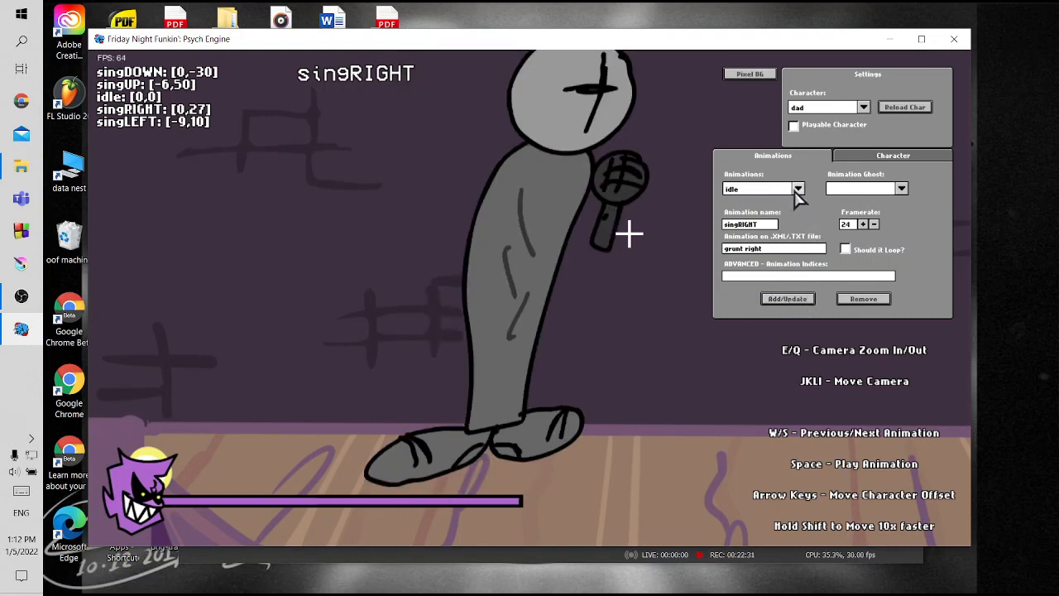
Change the idle animation's XML name to "grunt idle" and update it
click(782, 187)
click(761, 201)
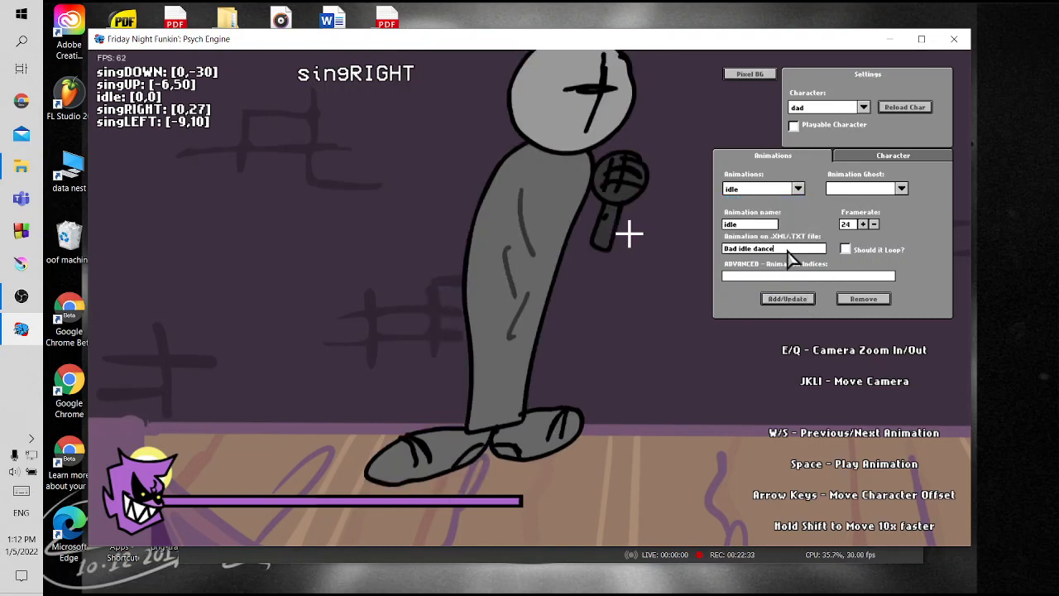
key(BackSpace)
key(BackSpace)
key(BackSpace)
key(BackSpace)
key(BackSpace)
key(BackSpace)
key(BackSpace)
text(grunt)
click(787, 298)
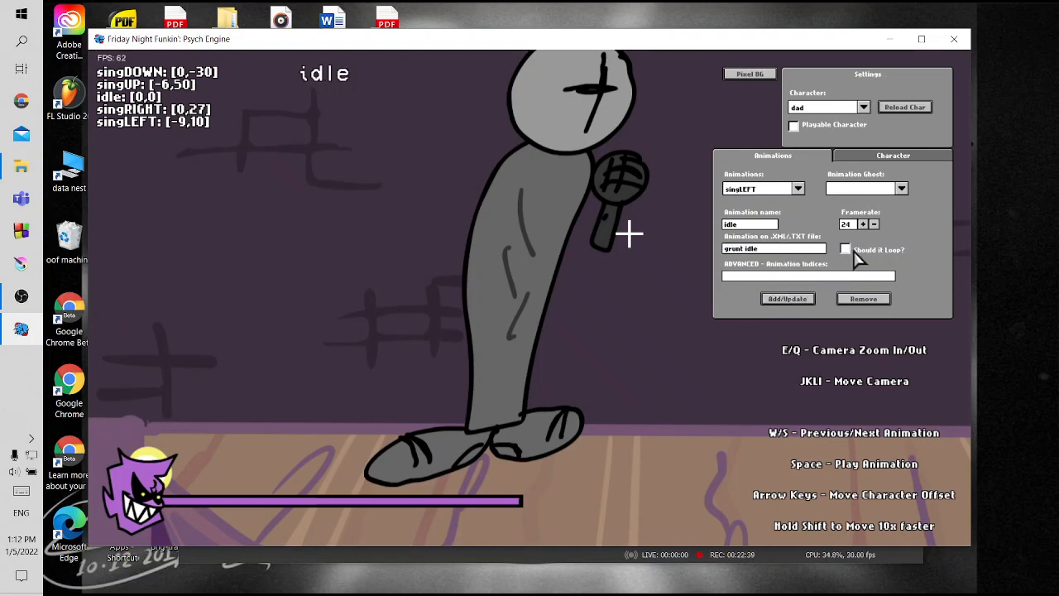
Make the idle animation loop and update it
click(777, 188)
click(778, 258)
click(845, 249)
click(798, 299)
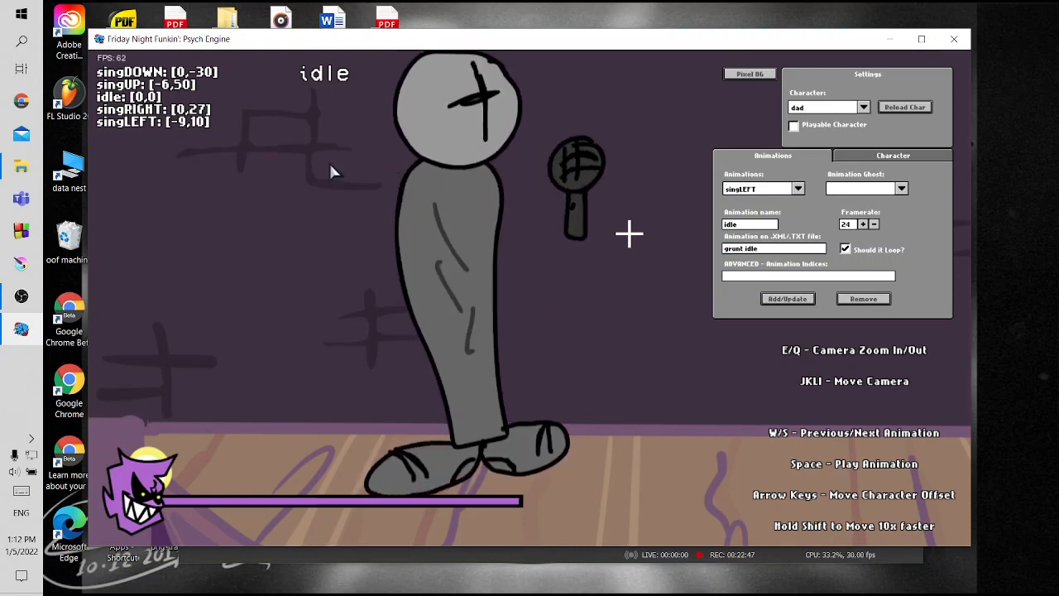
Switch to File Explorer and open the dripgrunt XML file from mods/images/characters in Visual Studio Code
click(20, 166)
click(303, 195)
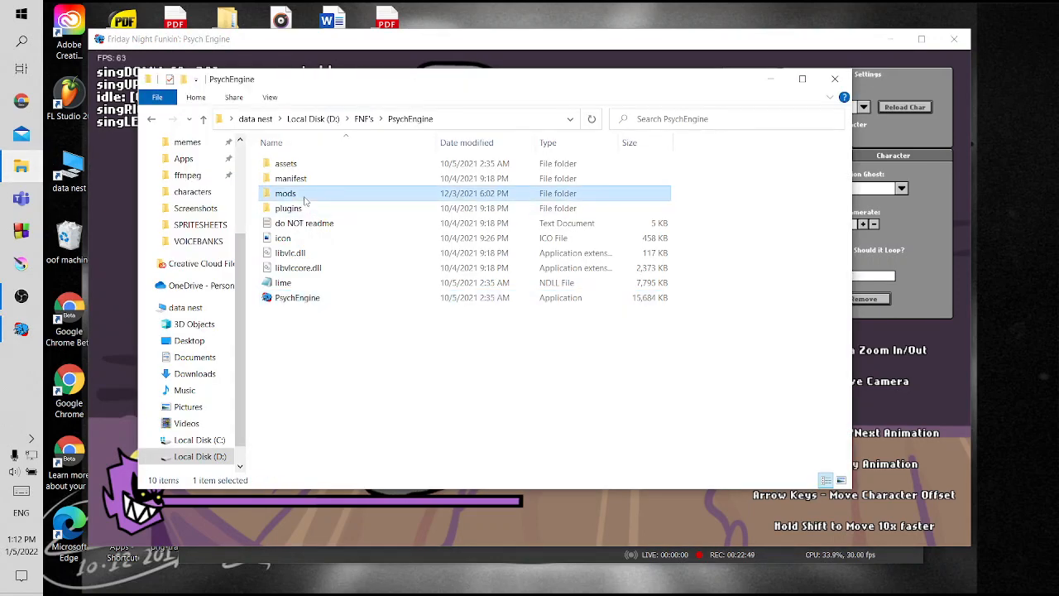
double_click(303, 196)
double_click(306, 224)
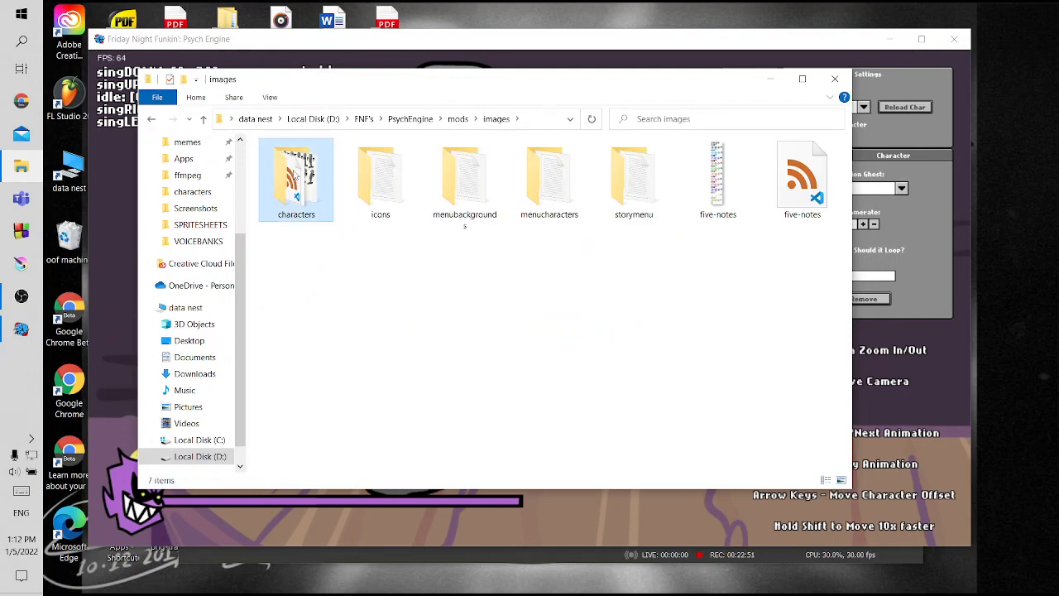
double_click(294, 175)
click(304, 180)
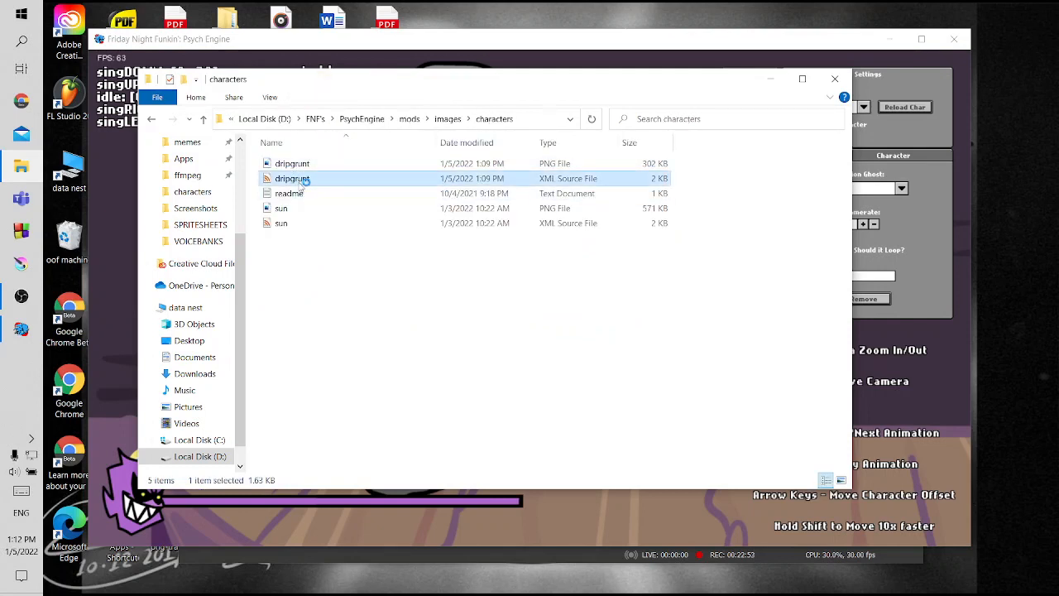
double_click(304, 179)
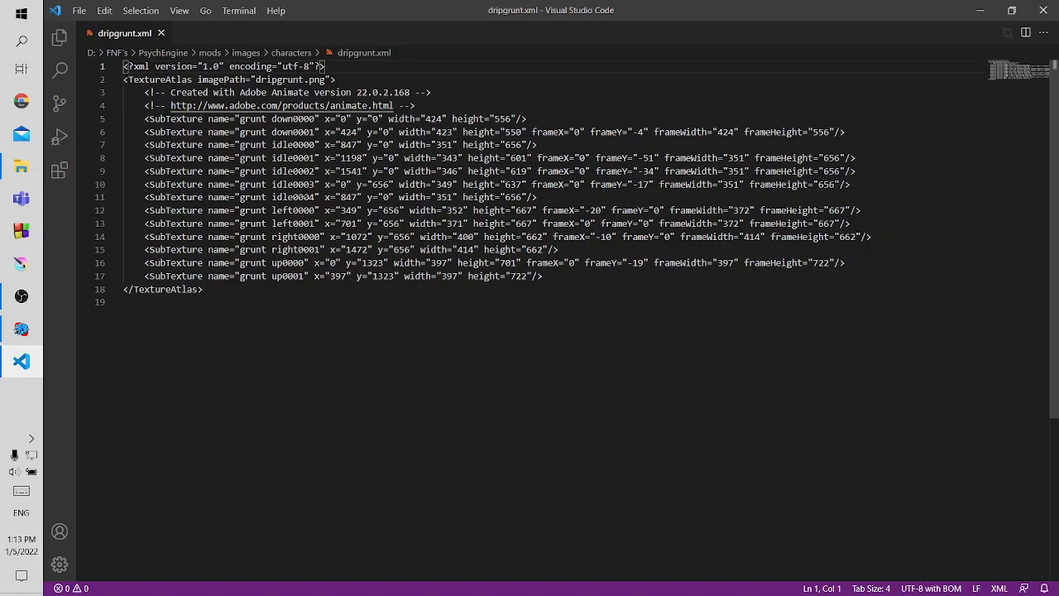
Insert three copies of the "grunt idle0004" SubTexture line directly below the original
drag(144, 197, 537, 196)
key(ctrl+c)
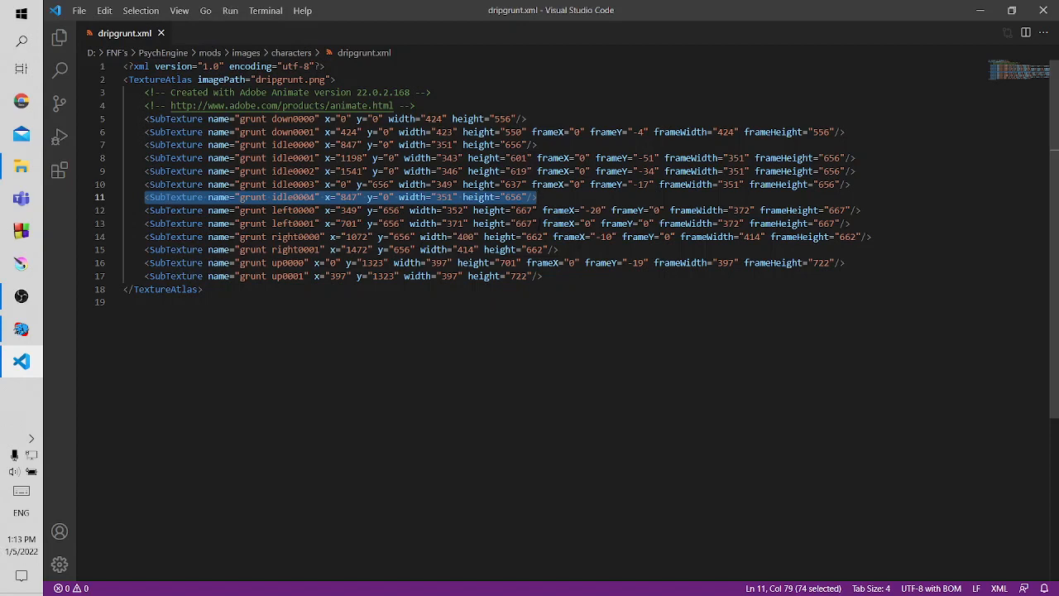
click(542, 197)
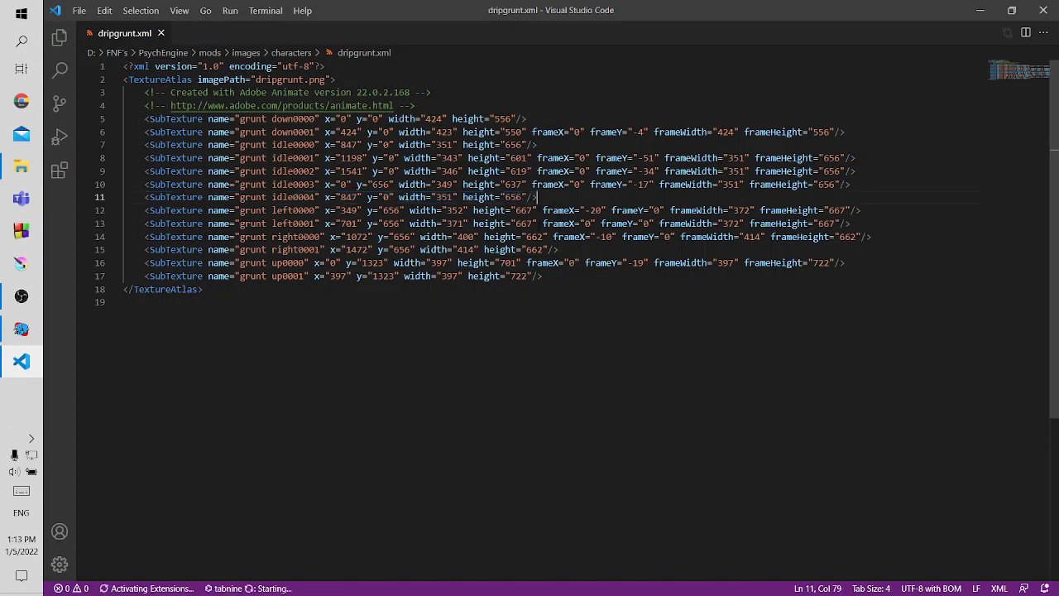
key(Return)
key(ctrl+v)
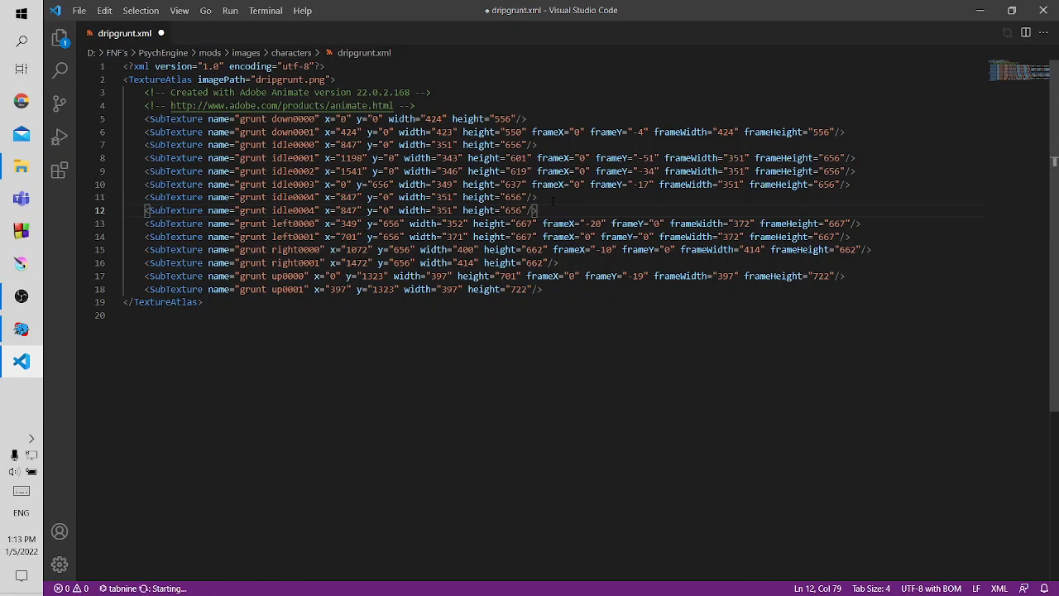
key(Return)
key(ctrl+v)
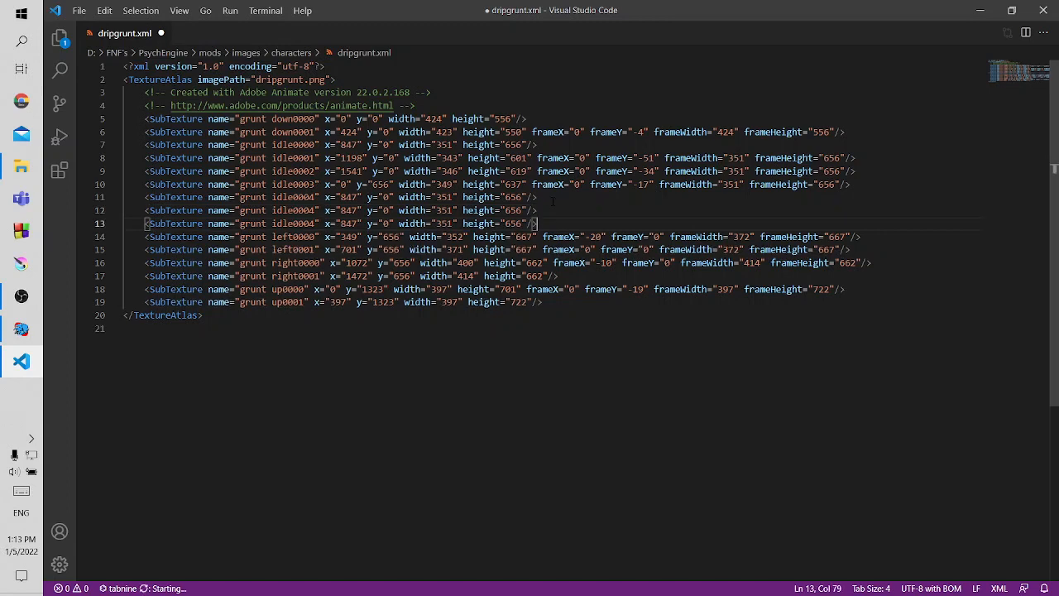
key(Return)
key(ctrl+v)
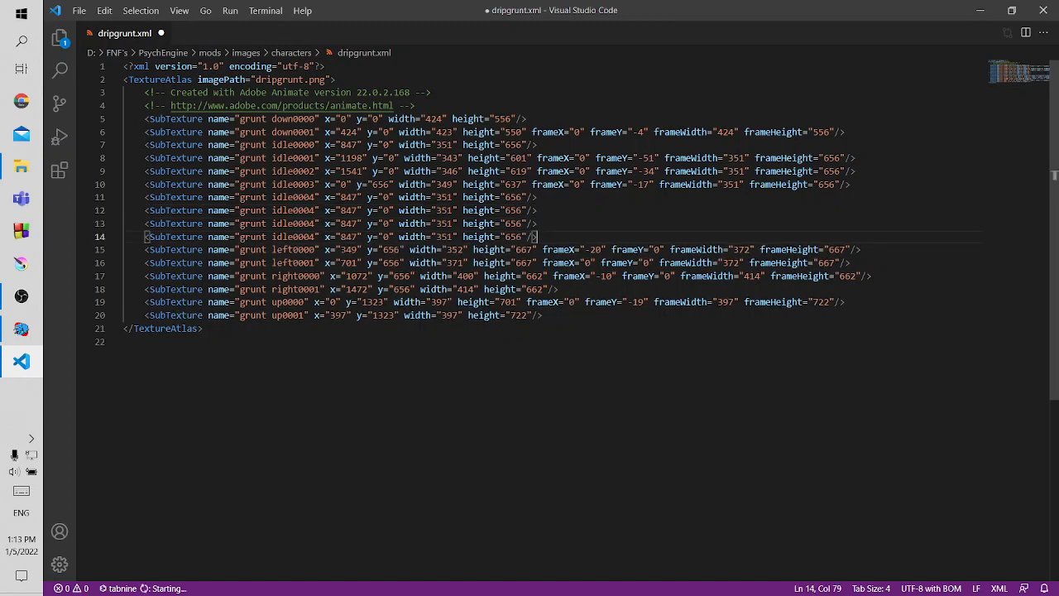
Renumber the three copied idle frames as idle0005, idle0006 and idle0007
click(315, 210)
key(BackSpace)
text(5)
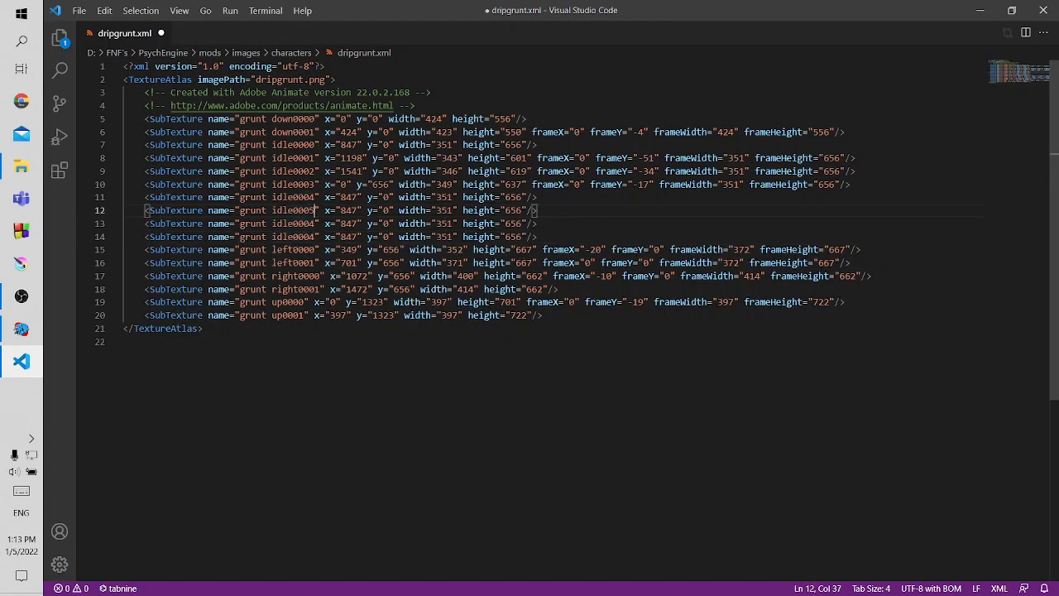
key(Down)
key(BackSpace)
text(6)
key(Down)
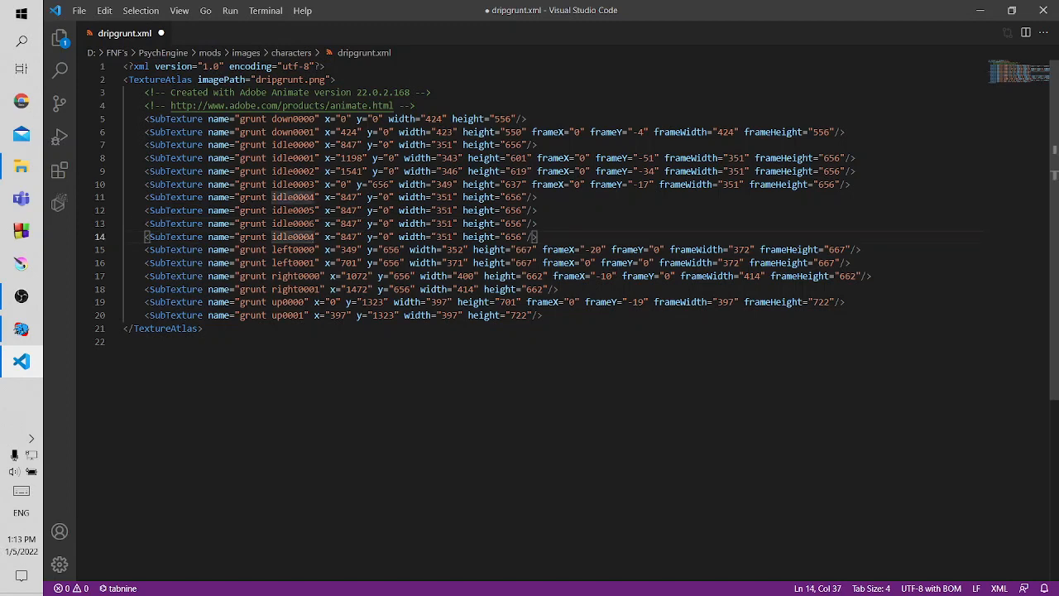
key(BackSpace)
text(7)
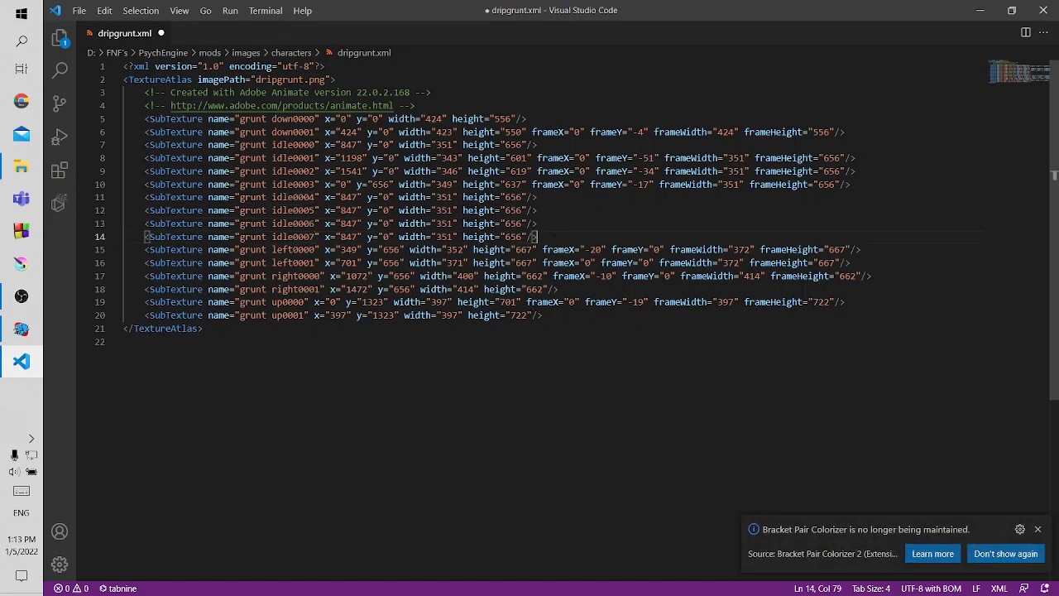
Add three more copies of the idle0004 line below idle0007, numbered idle0008, idle0009 and idle00010, and save the file
key(ctrl+v)
key(ctrl+v)
key(ctrl+v)
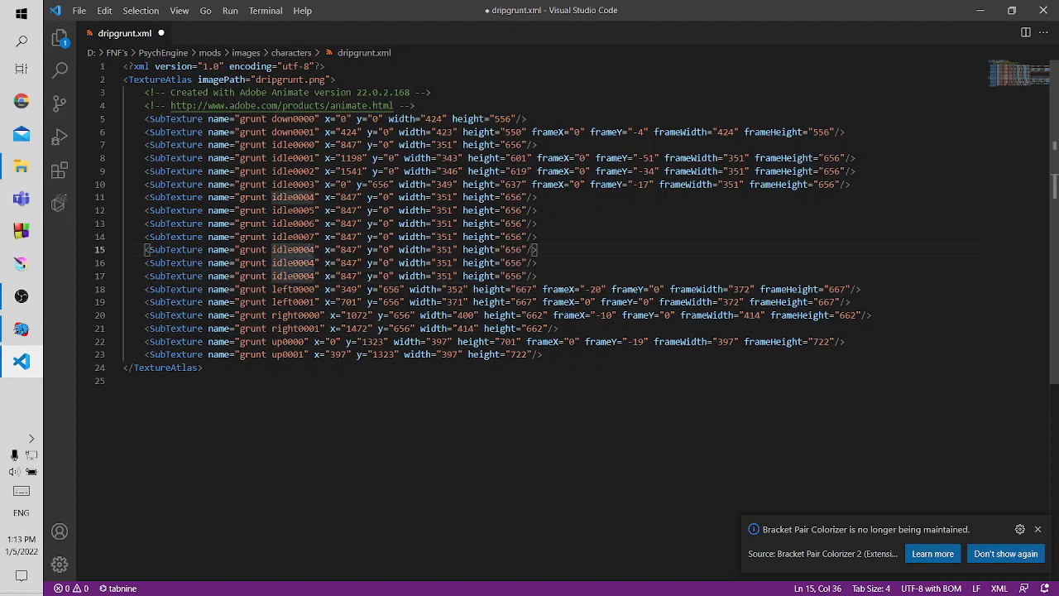
key(Delete)
text(8)
key(Down)
key(BackSpace)
text(9)
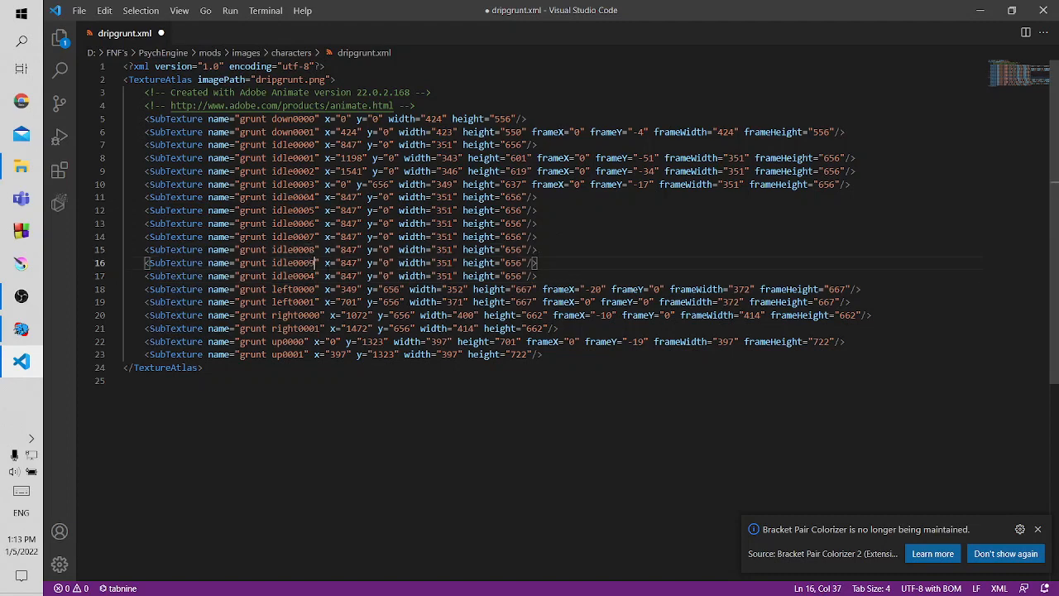
key(BackSpace)
text(10)
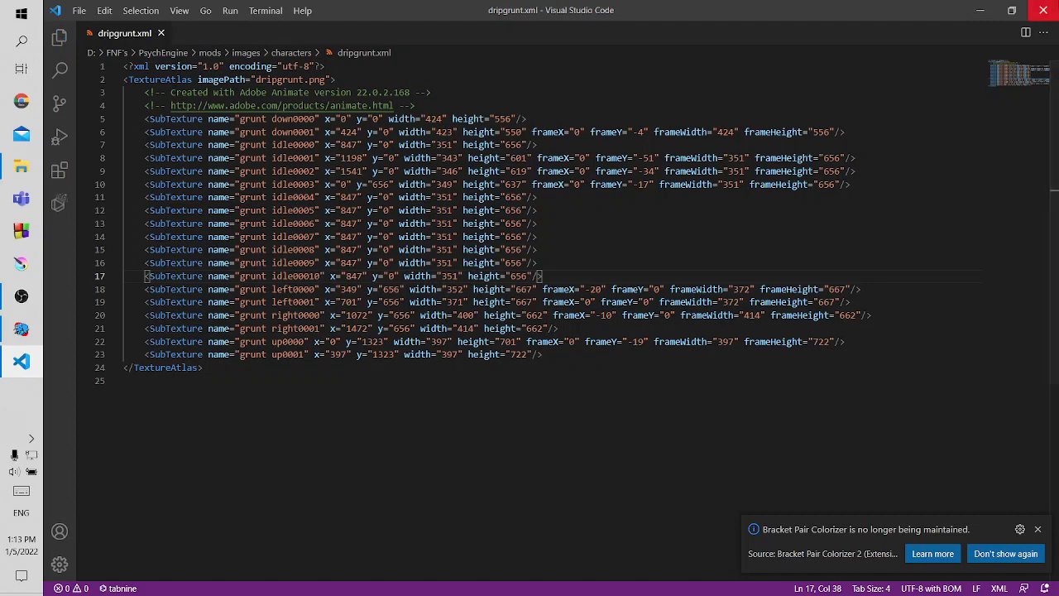
Switch to File Explorer and open the dripgrunt PNG from mods/images/characters to examine the sprite sheet, closing it when done
key(alt+Tab)
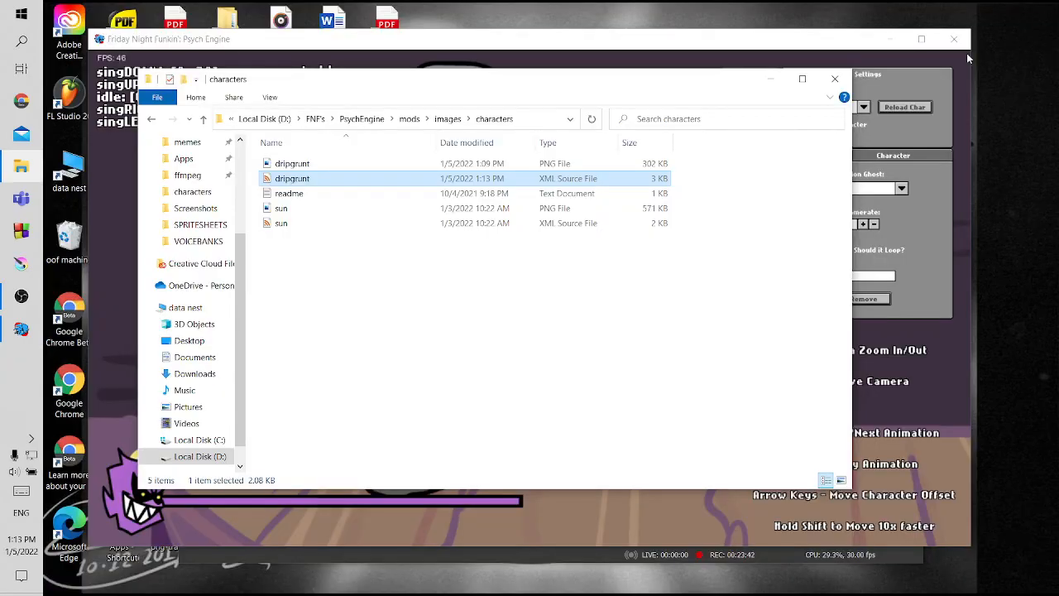
click(300, 174)
click(304, 165)
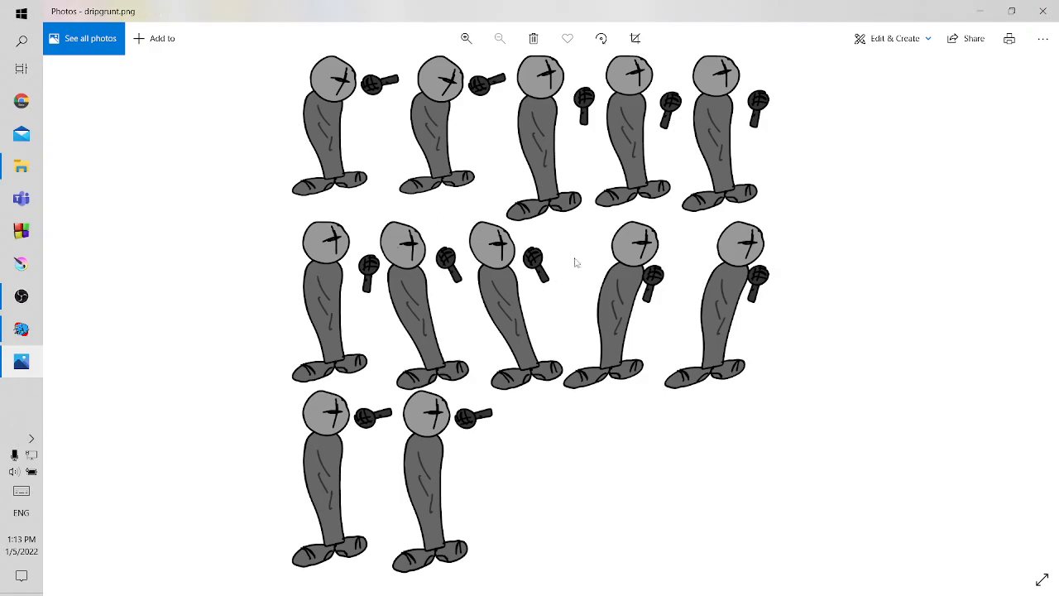
scroll(700, 178, up, 1)
click(1042, 11)
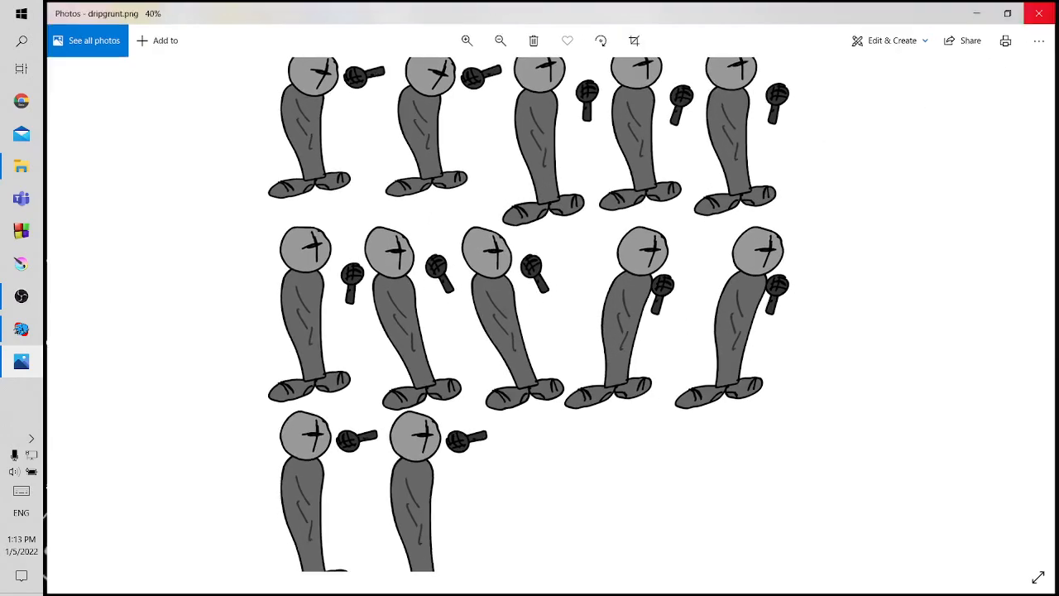
Rename both the dripgrunt PNG and the dripgrunt XML file to dripgrunti
click(291, 164)
key(End)
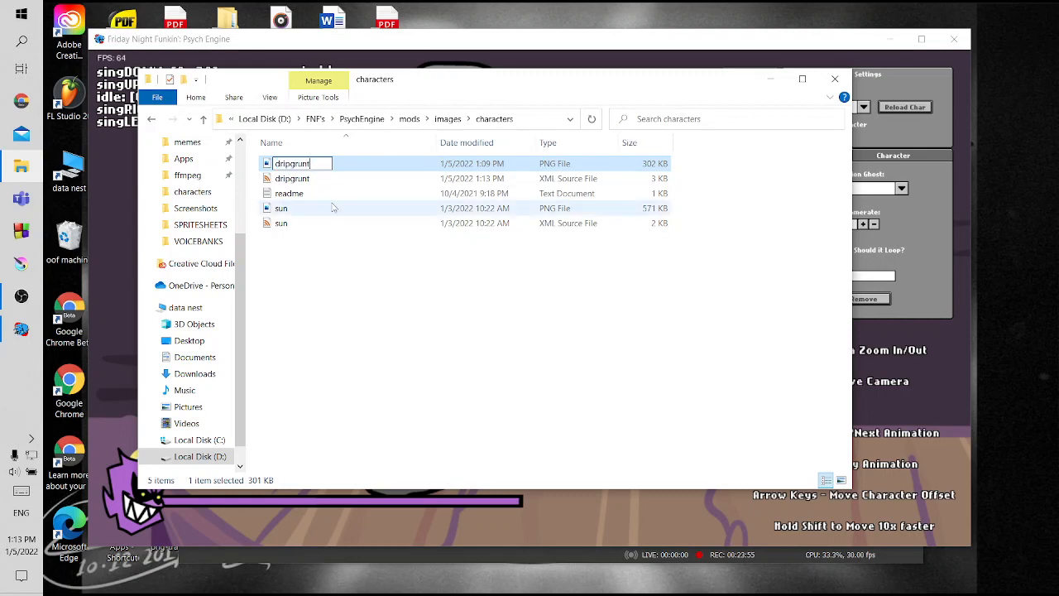
key(Return)
click(302, 165)
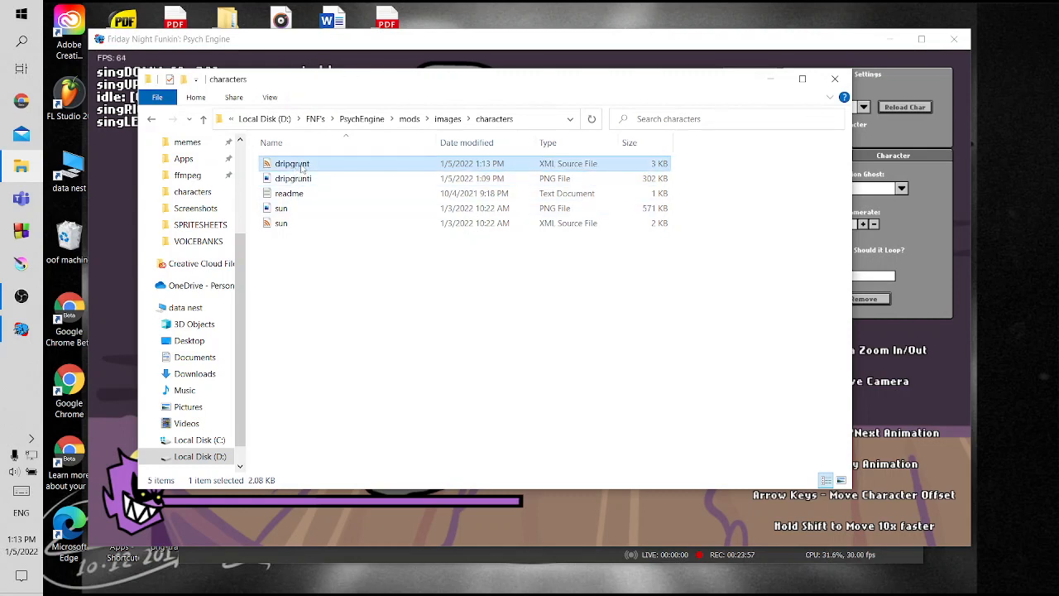
click(315, 166)
key(End)
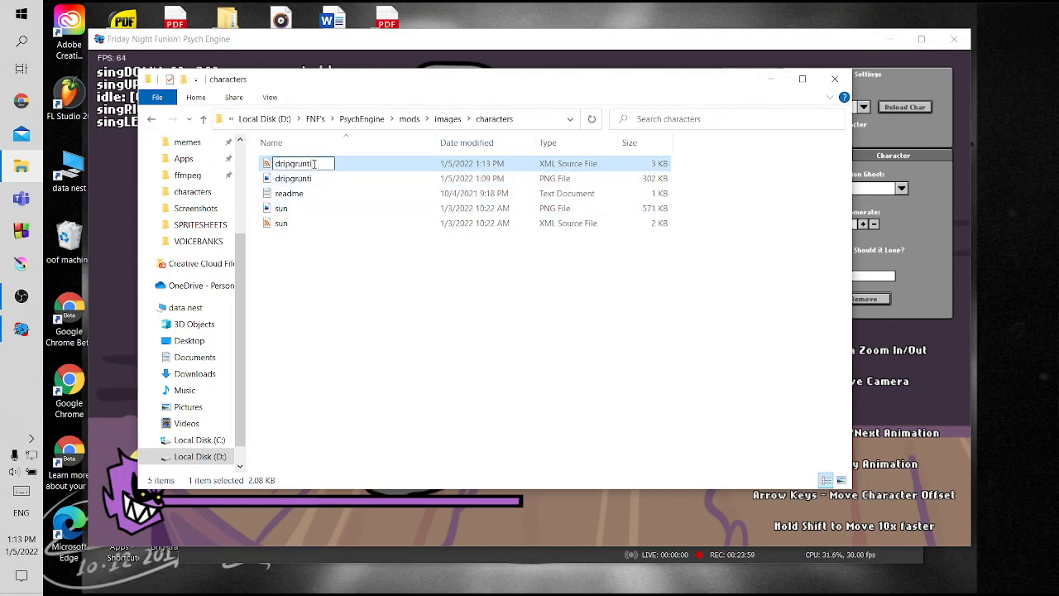
key(Return)
Return to the Psych Engine character editor, set the image file name to characters/dripgrunti and reload the image
click(767, 81)
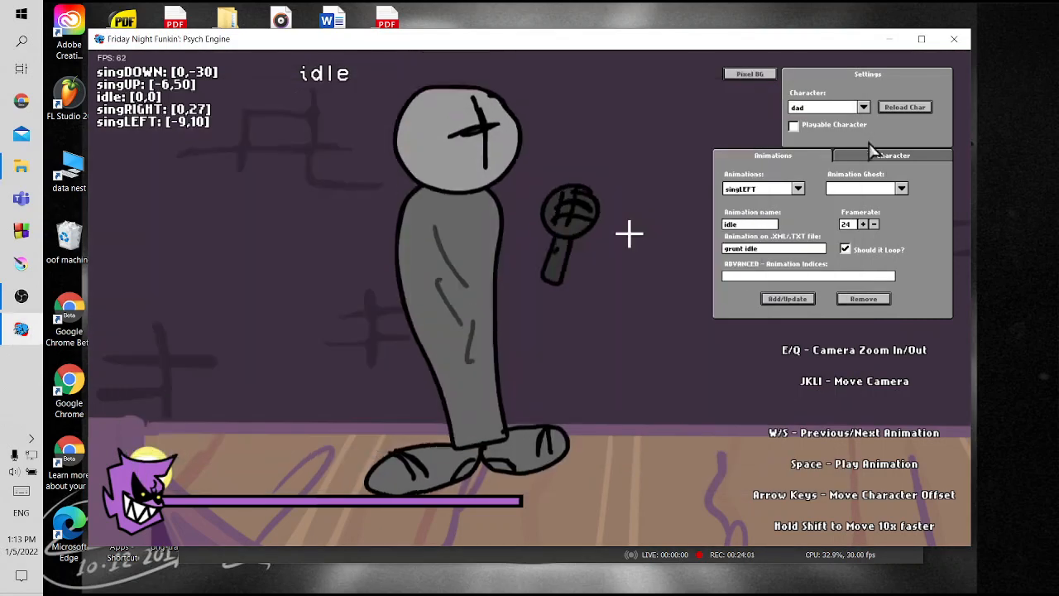
click(886, 157)
text(ipgrunti)
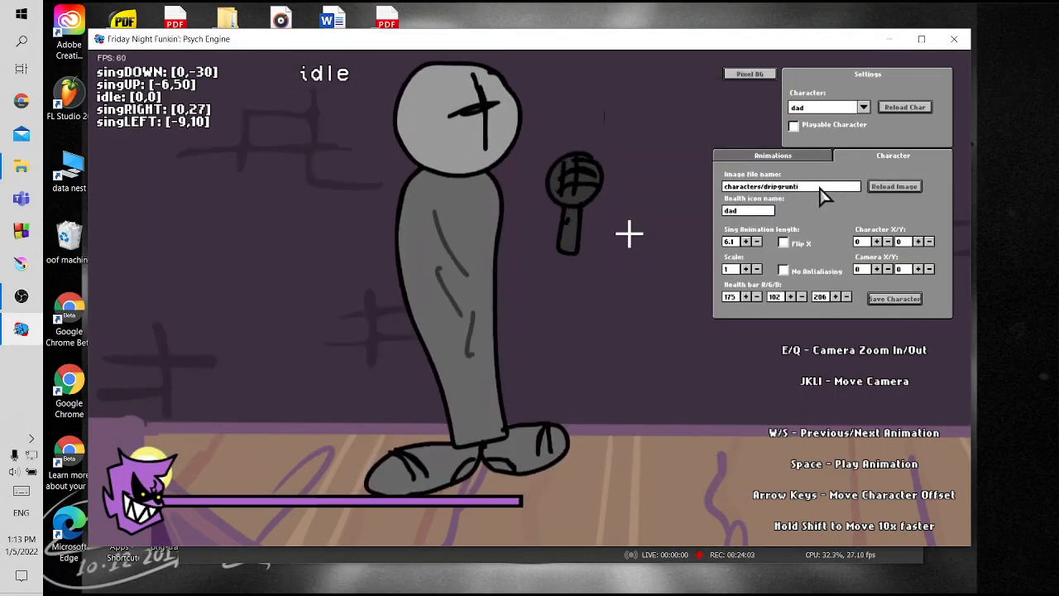
click(905, 190)
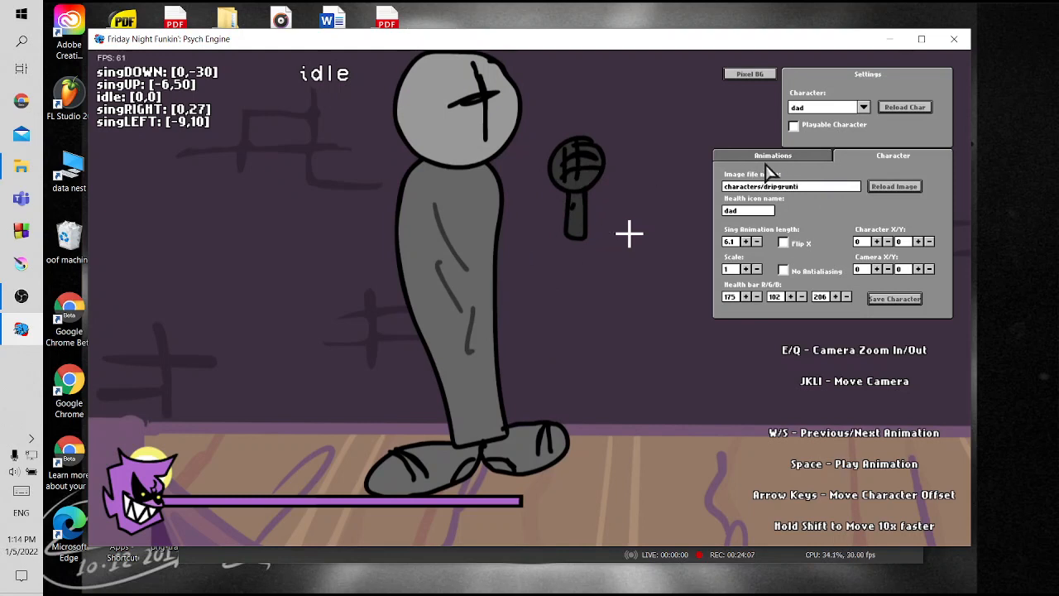
Cycle once through the character's animations and set the animation ghost to idle
key(s)
key(s)
key(s)
key(s)
key(s)
click(784, 158)
click(860, 191)
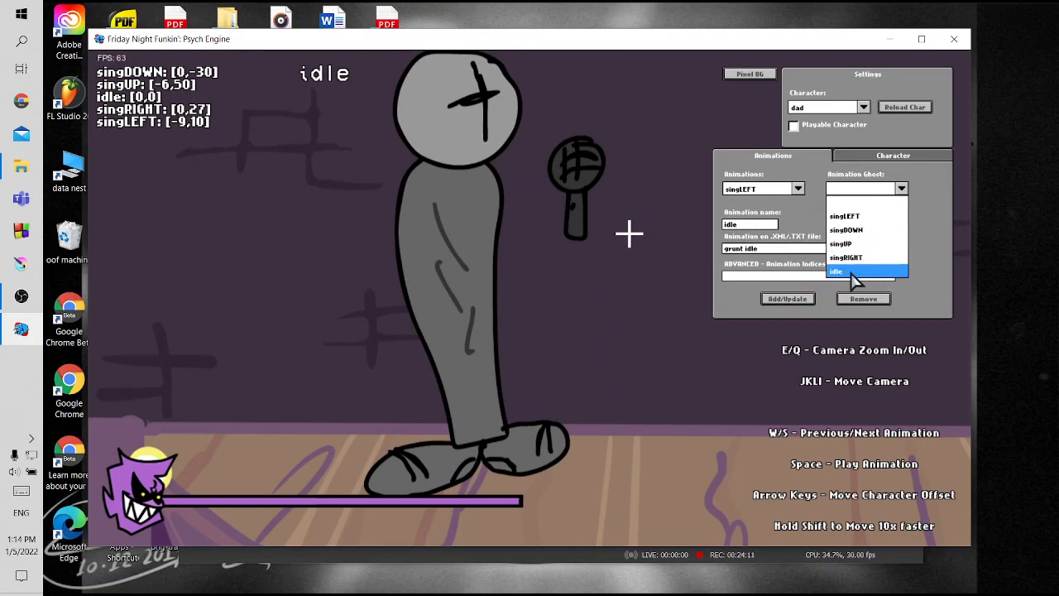
click(856, 271)
Shift the singLEFT animation left to an offset of [81,10] so its feet line up with the idle ghost
key(s)
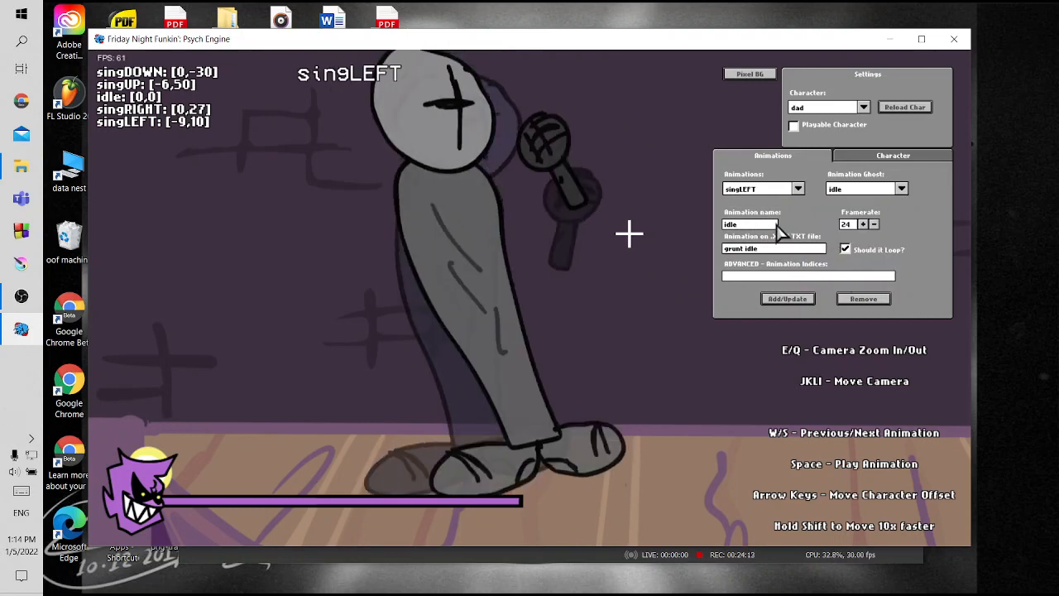
key(shift+Left)
key(shift+Left)
key(shift+Left)
key(shift+Left)
key(shift+Left)
key(shift+Left)
key(shift+Left)
key(shift+Left)
key(shift+Left)
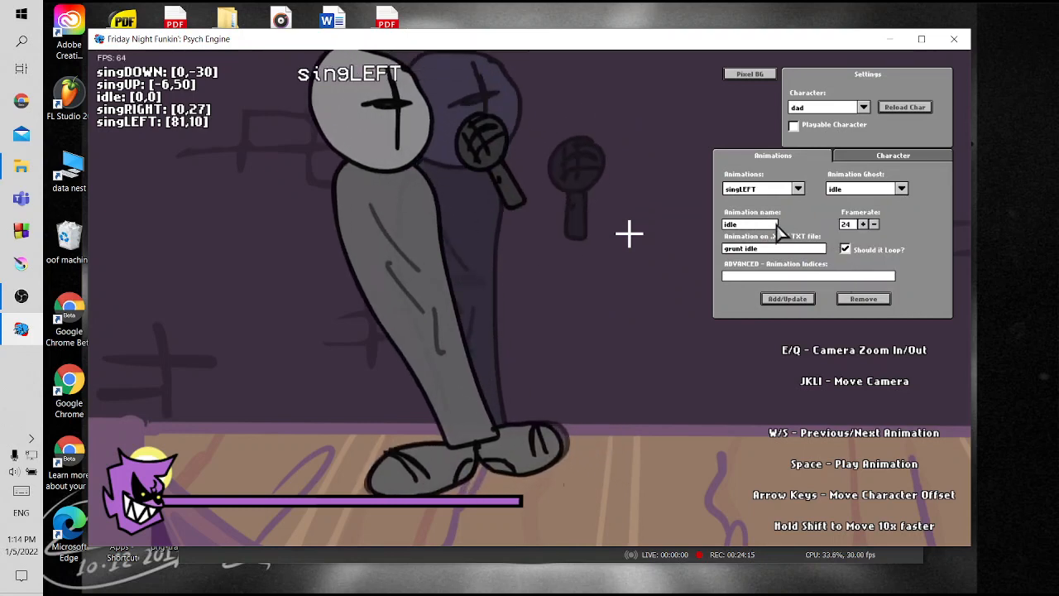
Shift the singDOWN animation down to an offset of [0,-100] to match the idle ghost's feet
key(s)
key(shift+Down)
key(shift+Down)
key(shift+Down)
key(shift+Down)
key(shift+Down)
key(shift+Down)
key(shift+Down)
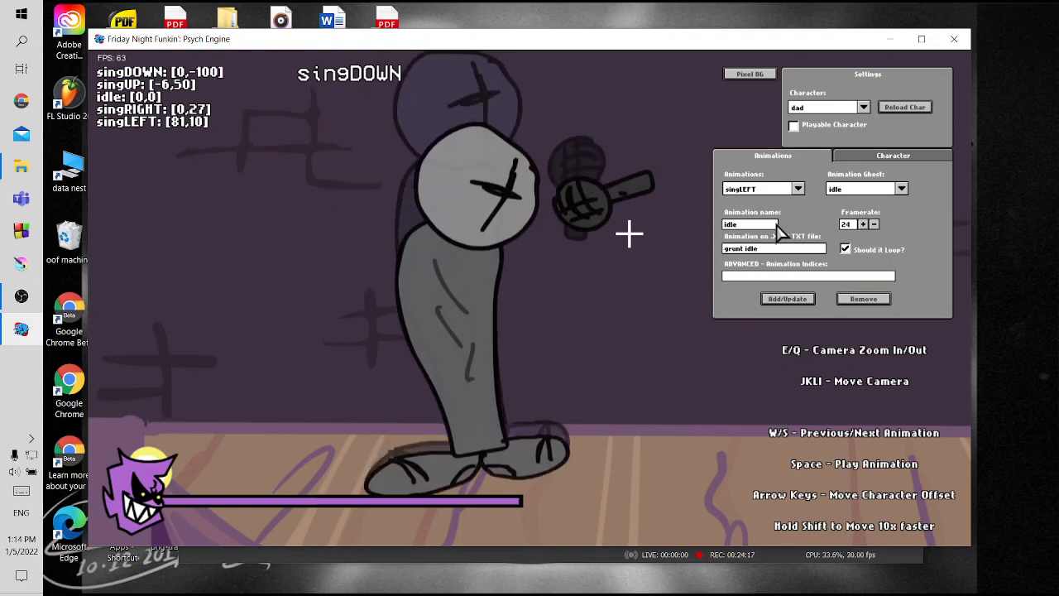
Move the singUP animation to offset [4,60] and the singRIGHT animation to offset [0,7]
key(s)
key(shift+Up)
key(shift+Left)
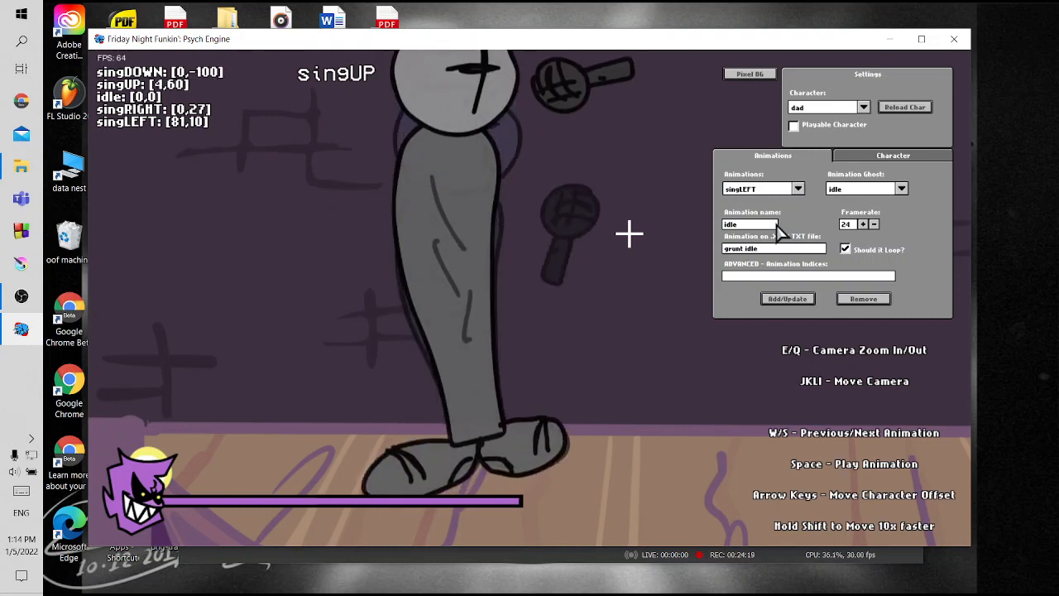
key(s)
key(shift+Down)
key(shift+Down)
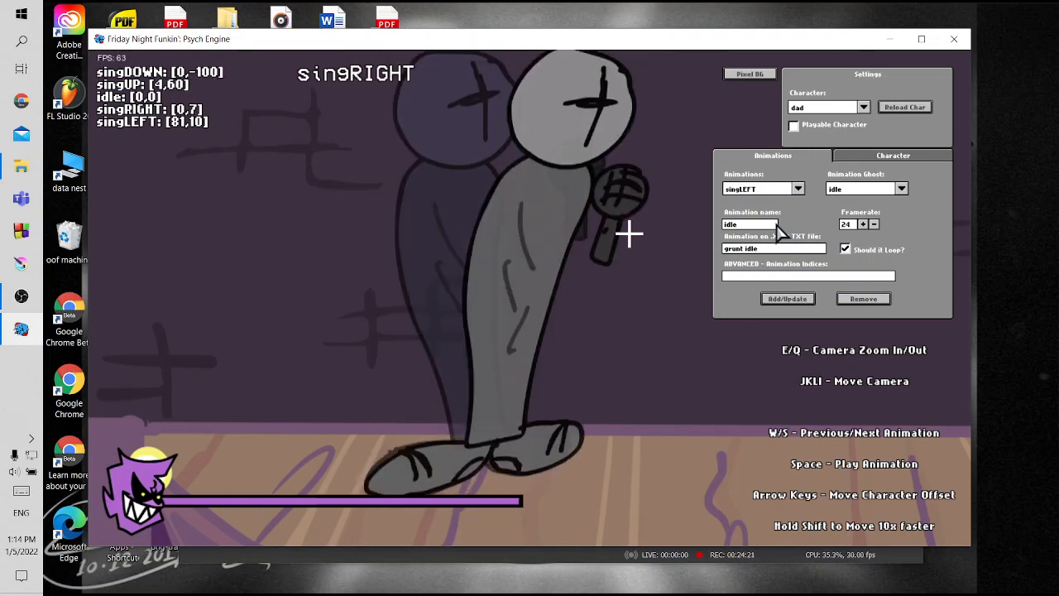
Clear the animation ghost, cycle through all animations to check their alignment, and restore the idle ghost
click(857, 191)
click(855, 205)
key(s)
key(s)
key(s)
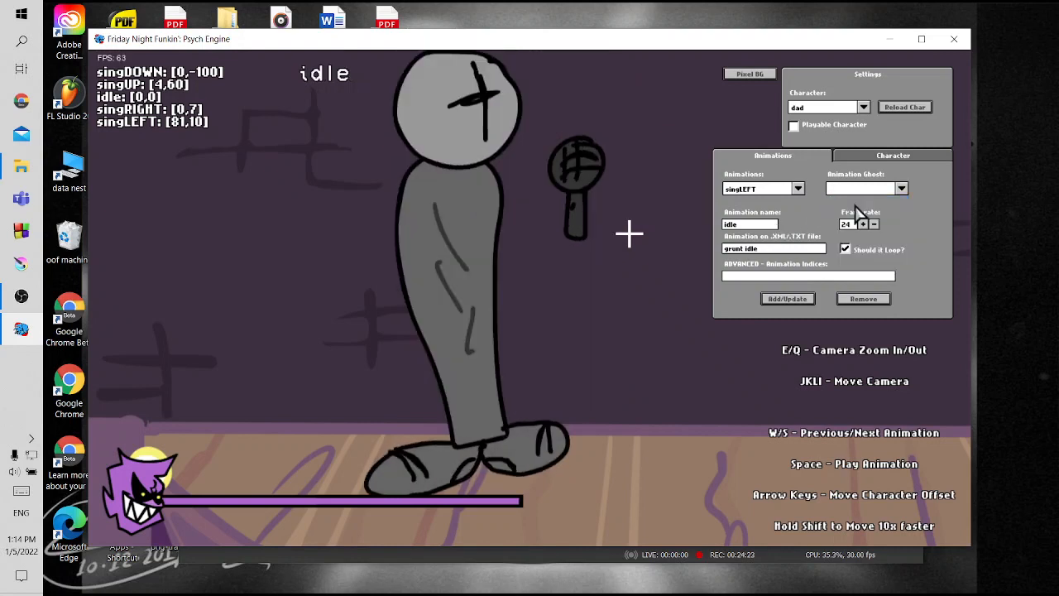
key(s)
key(s)
key(s)
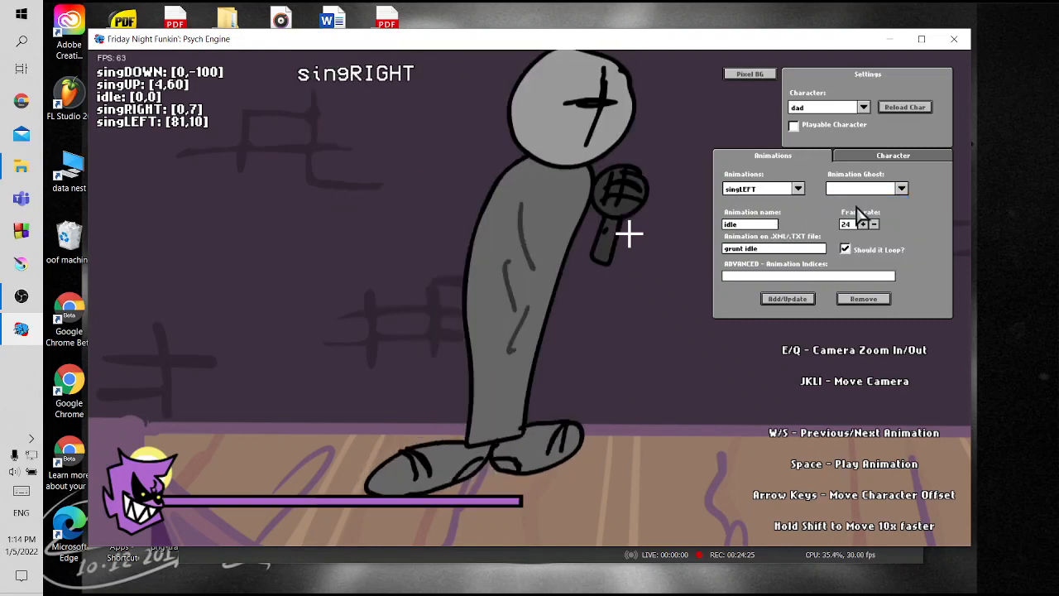
key(w)
key(s)
key(s)
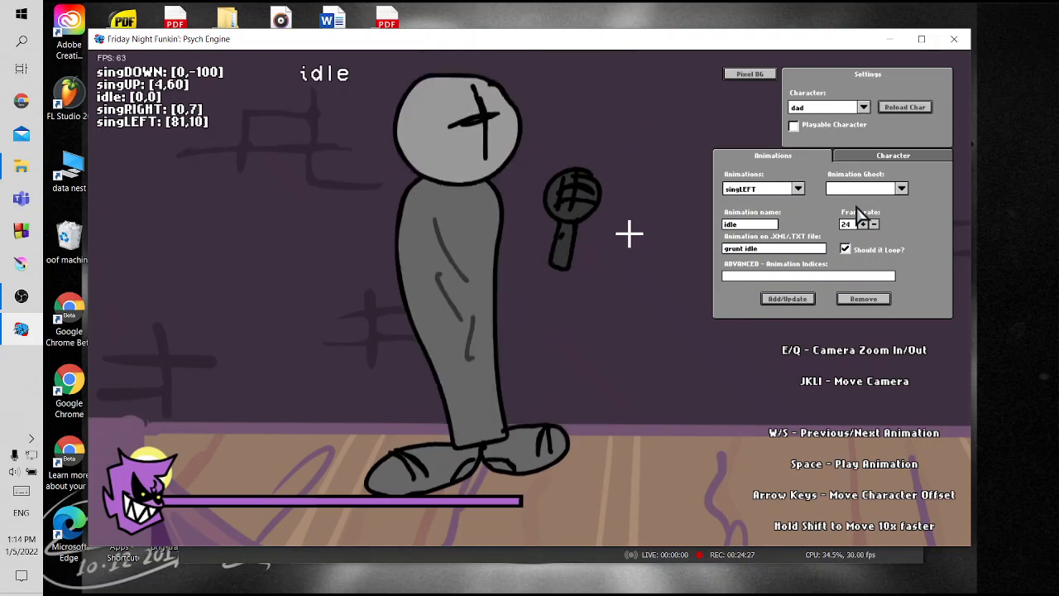
key(s)
key(s)
key(s)
key(s)
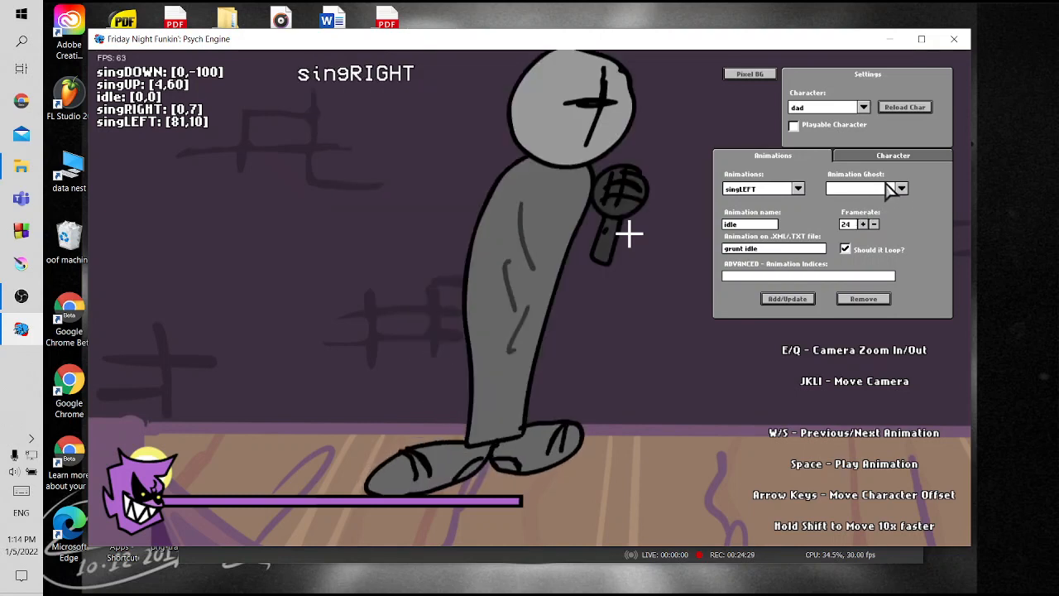
click(892, 190)
click(865, 276)
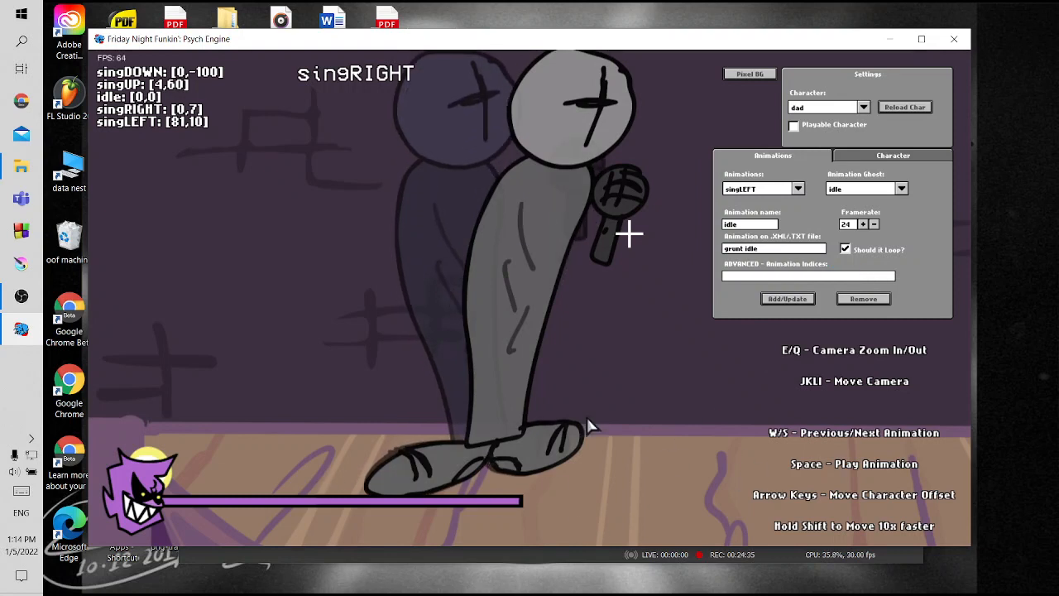
Try mom, pico and bf as the character's health icon name, and set it back to dad
click(893, 158)
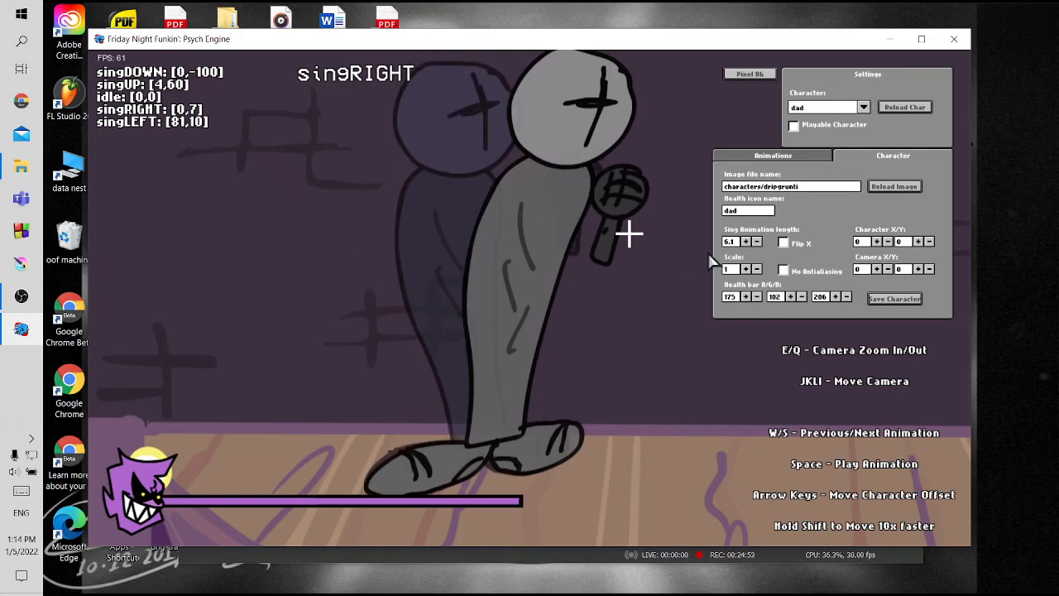
key(BackSpace)
key(BackSpace)
key(BackSpace)
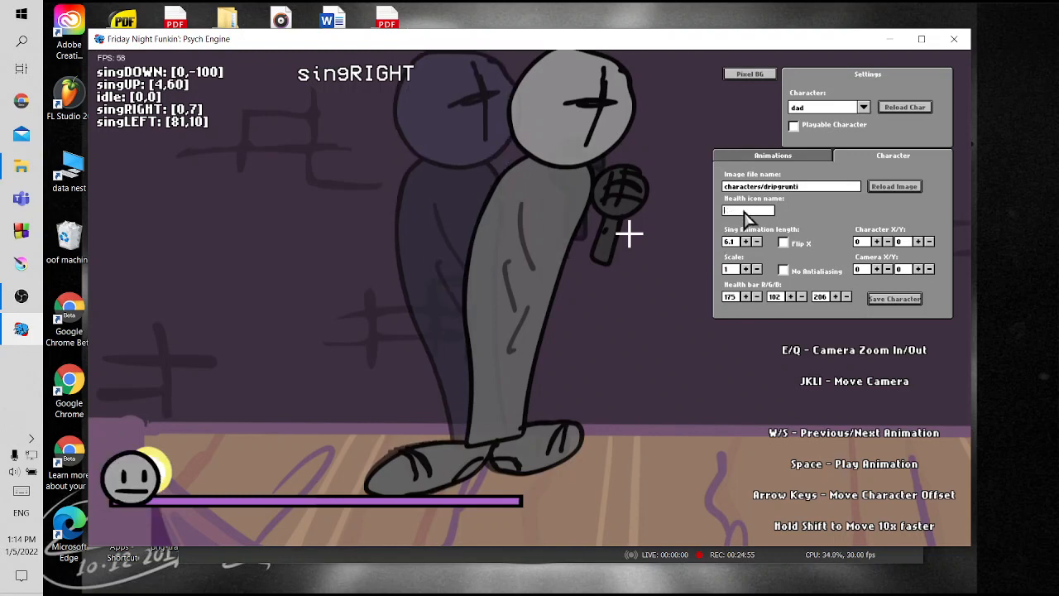
text(mom)
key(BackSpace)
text(pico)
key(BackSpace)
key(BackSpace)
key(BackSpace)
text(bf)
key(BackSpace)
key(BackSpace)
text(dad)
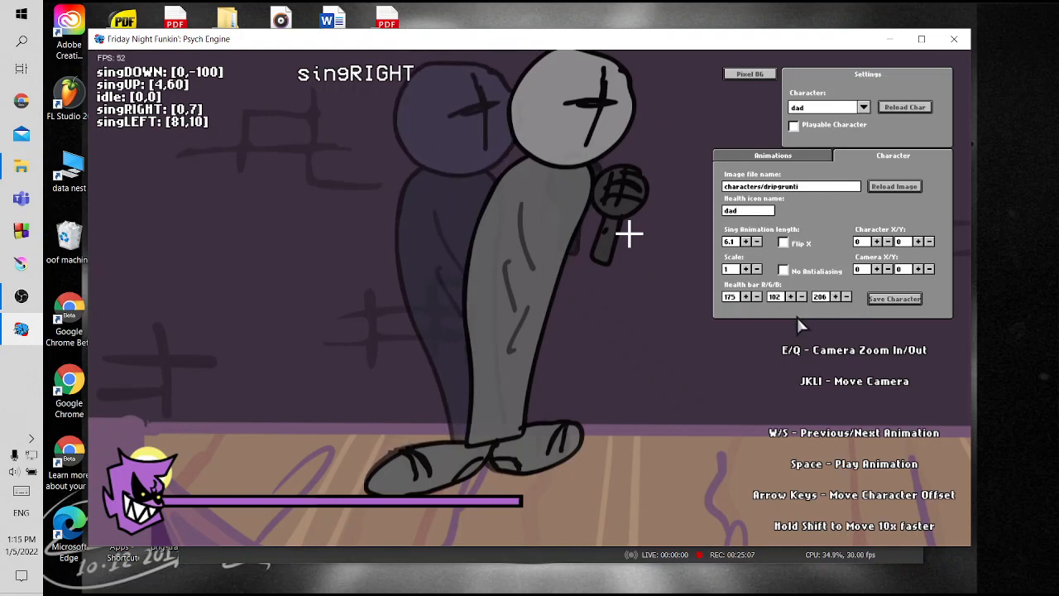
Save the character as a JSON file in the mods/characters folder, replacing the suggested file name with the character's own name
click(904, 297)
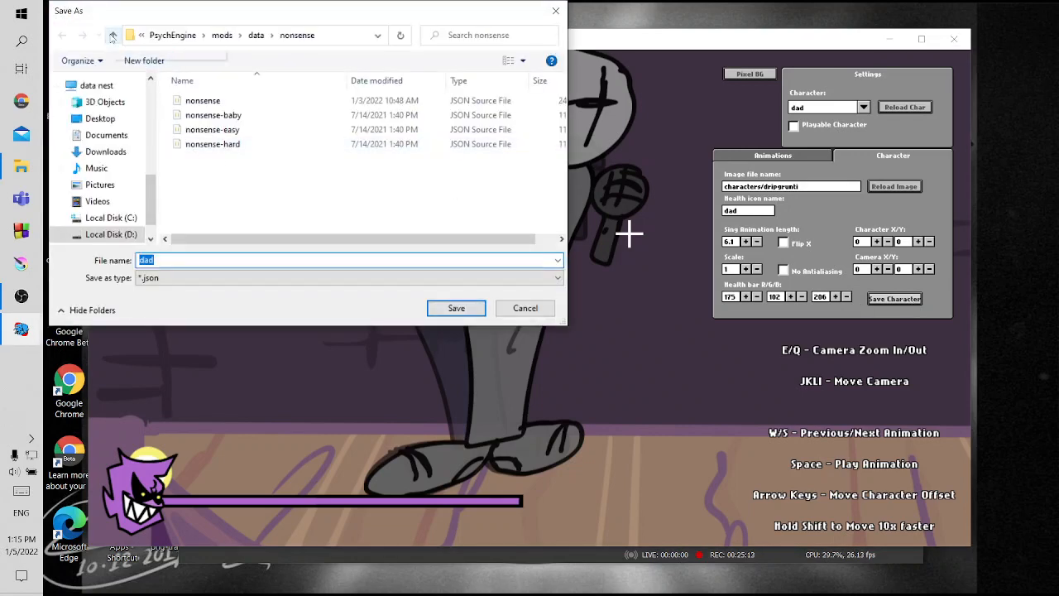
click(112, 36)
click(112, 36)
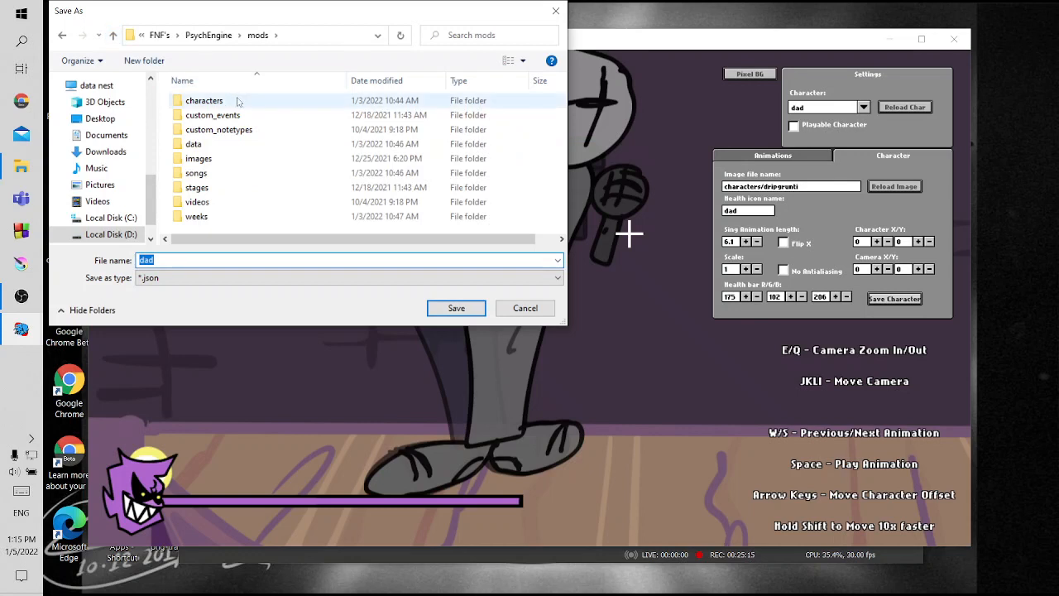
double_click(199, 101)
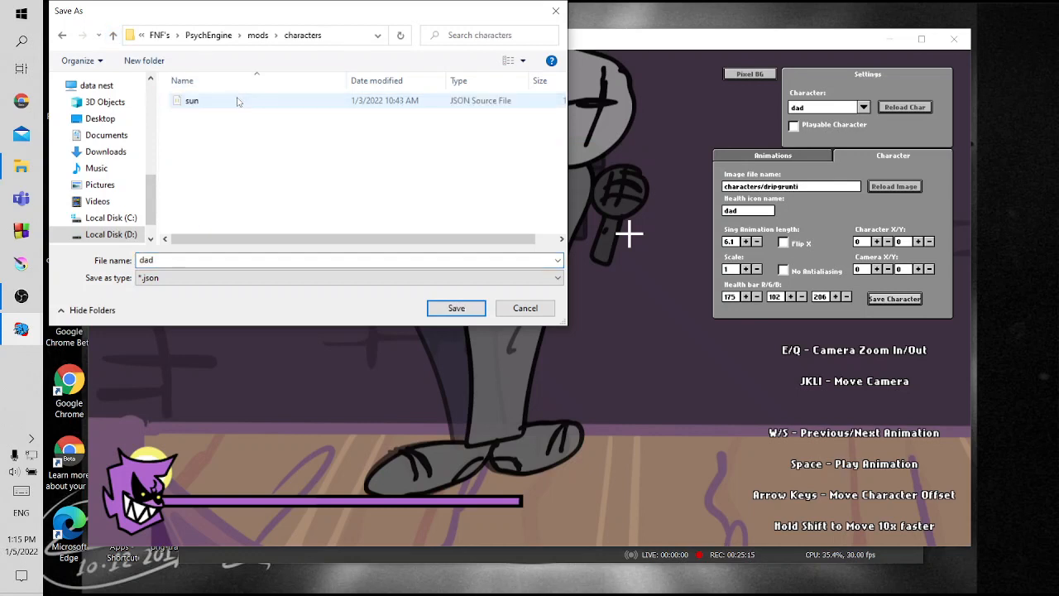
click(327, 261)
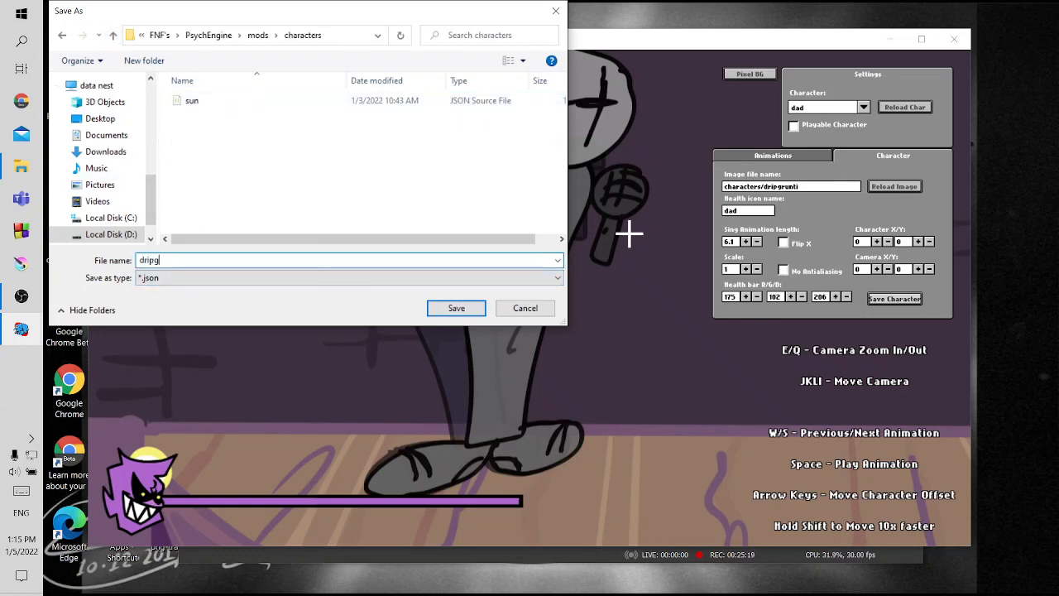
key(Return)
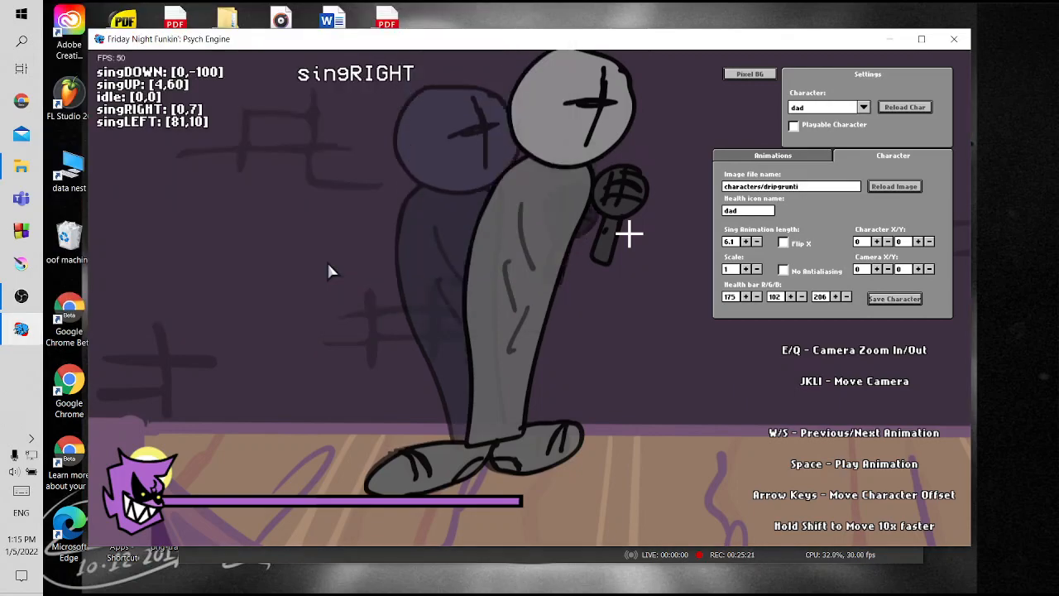
Exit the character editor, switch to File Explorer and delete the nonsense folder from mods/data, returning to the mods folder
key(Escape)
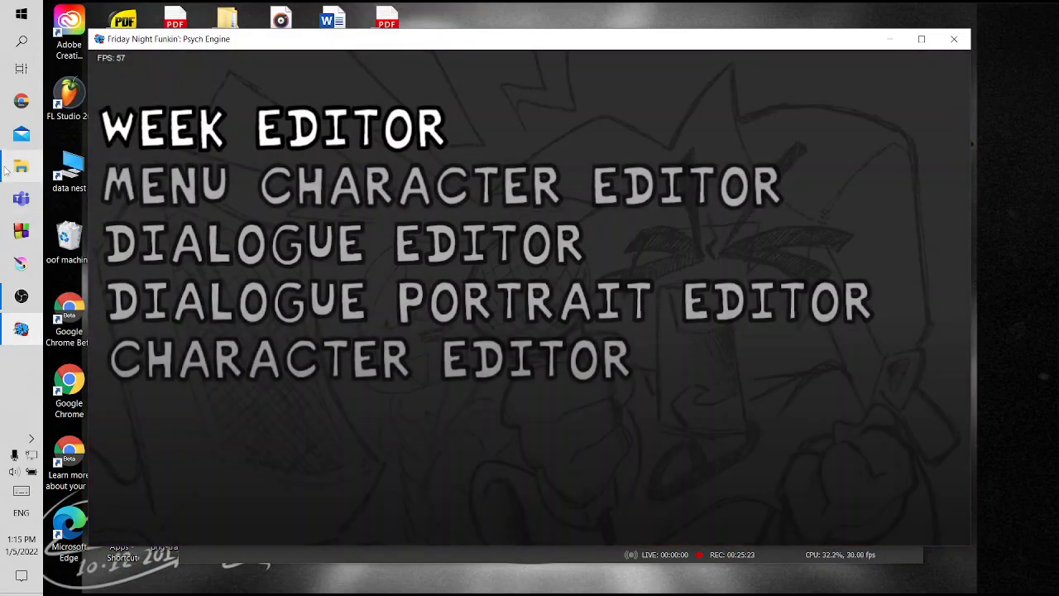
mouse_move(5, 170)
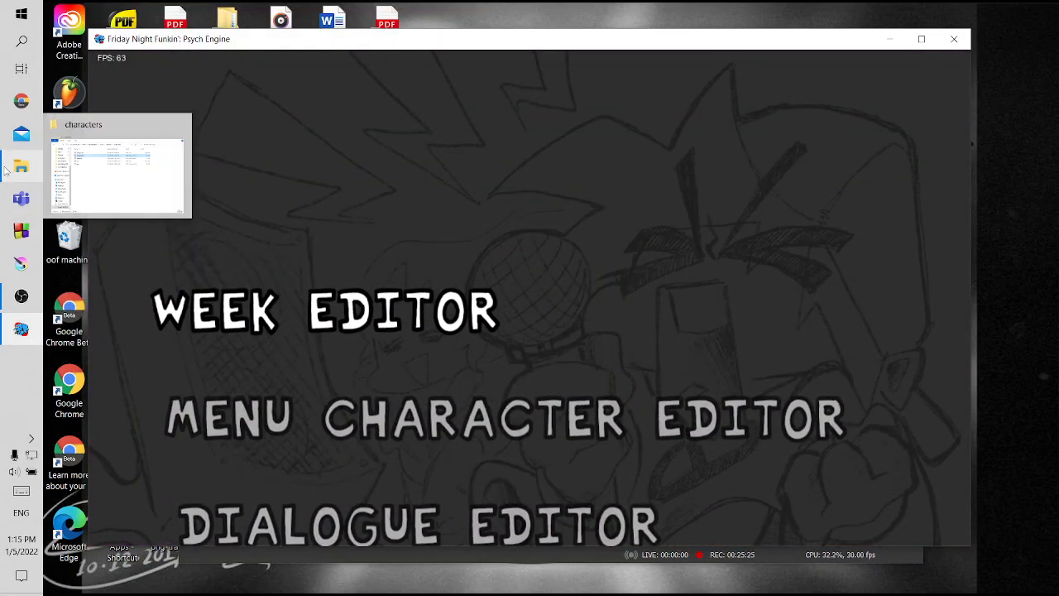
click(4, 169)
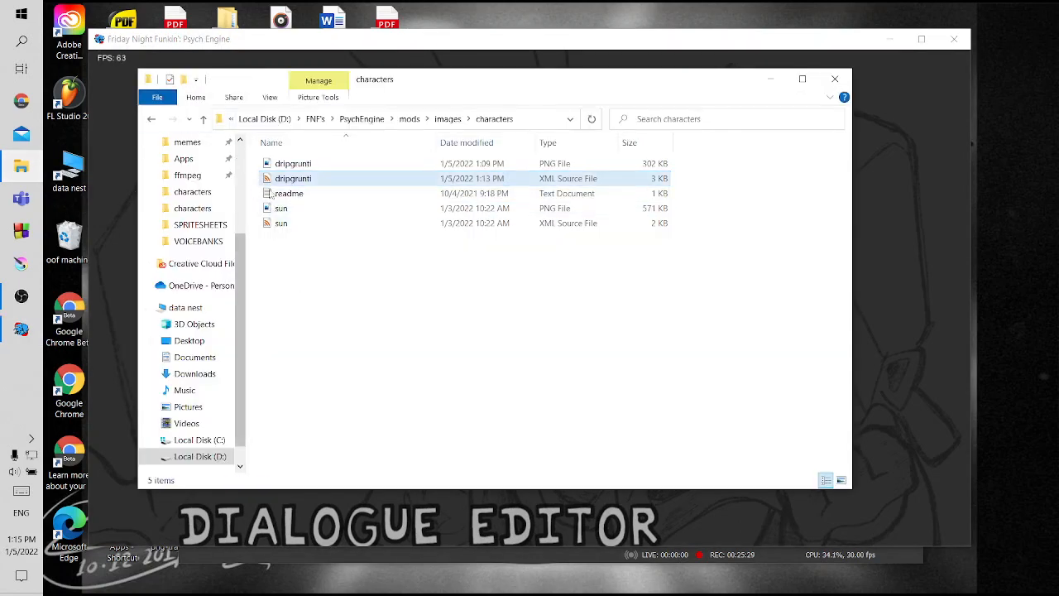
click(203, 119)
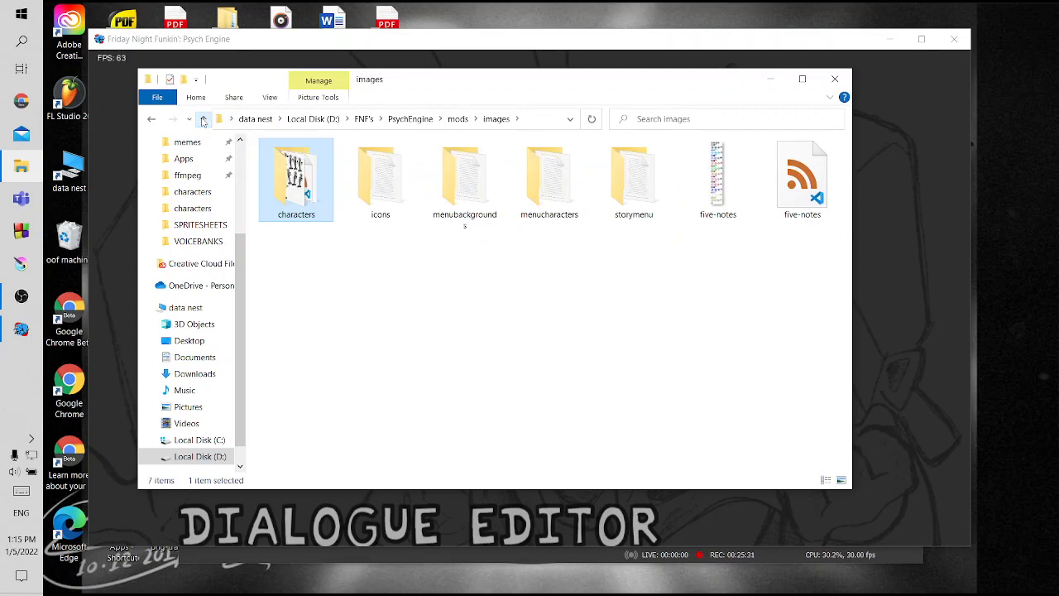
click(202, 119)
double_click(309, 210)
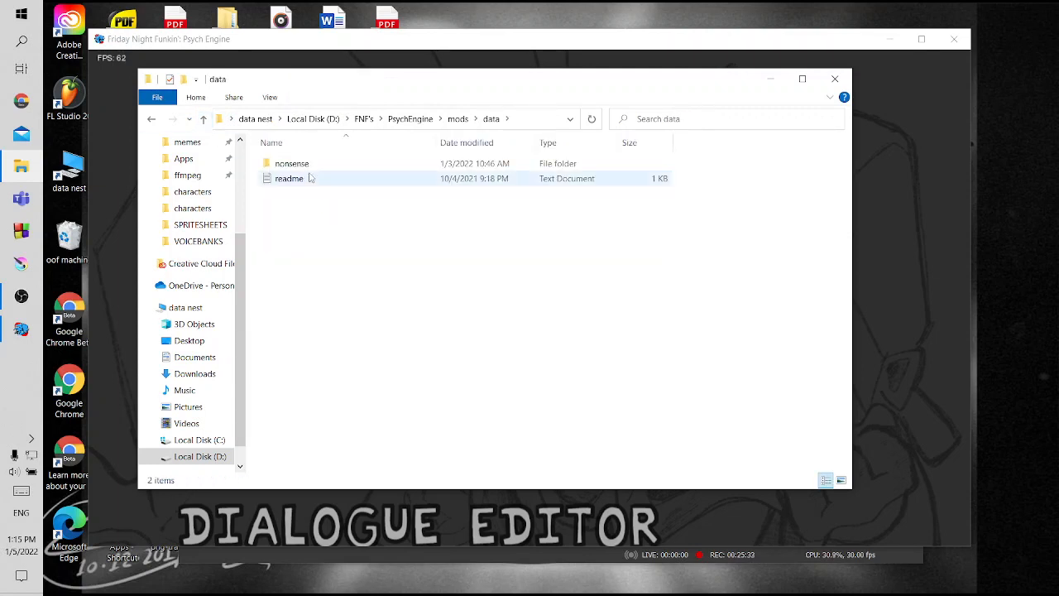
click(308, 165)
key(Delete)
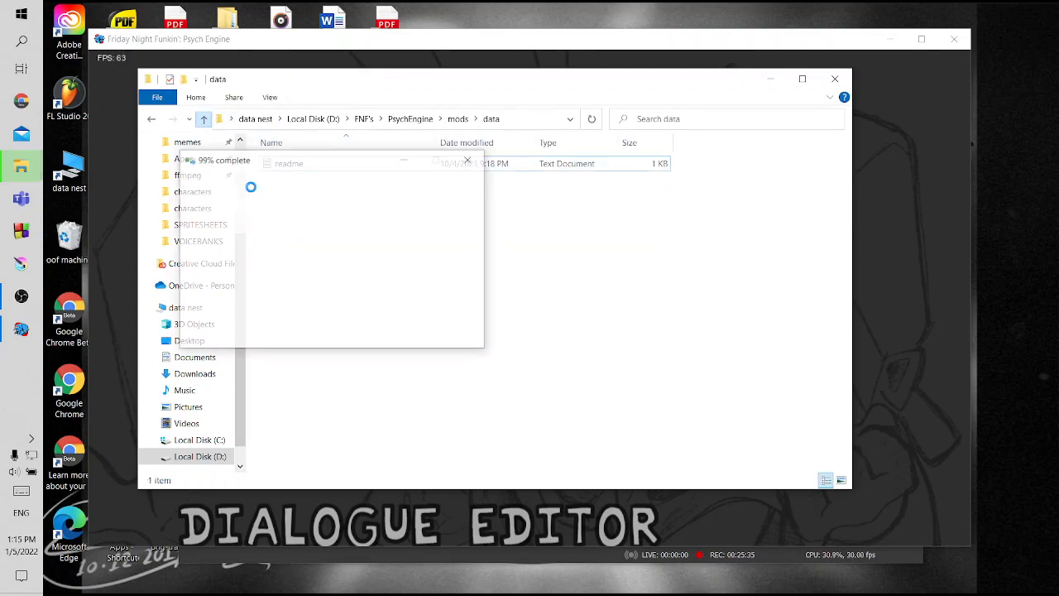
click(202, 119)
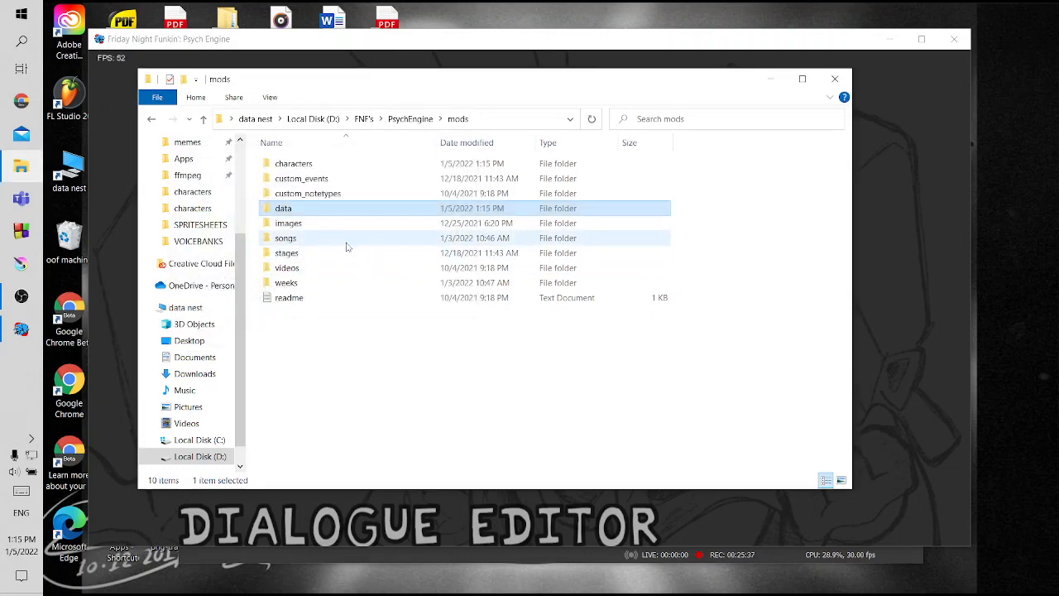
Delete the nonsense folder from mods/songs
double_click(308, 170)
click(308, 167)
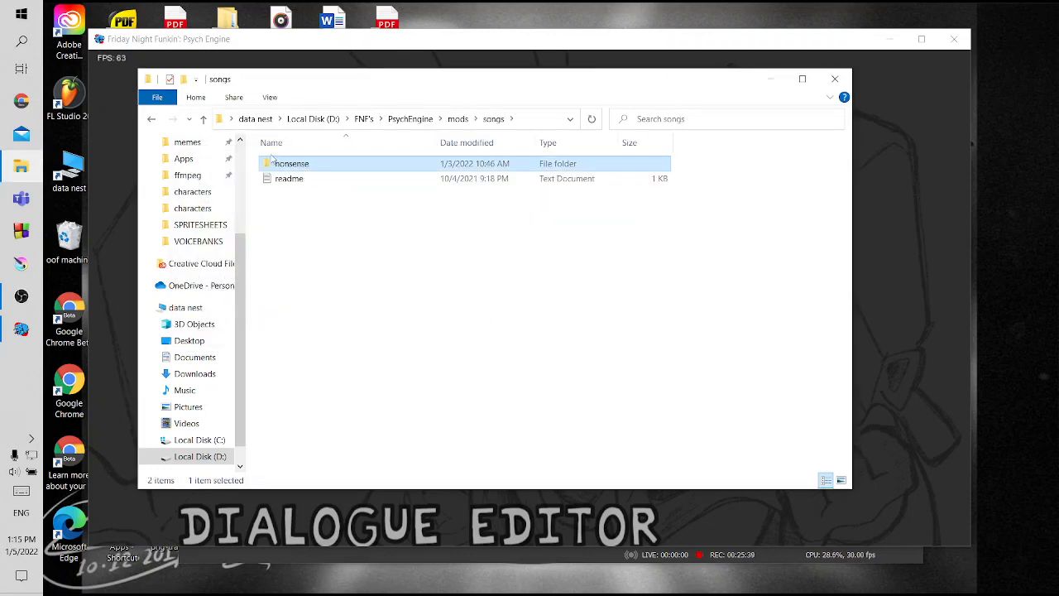
key(Delete)
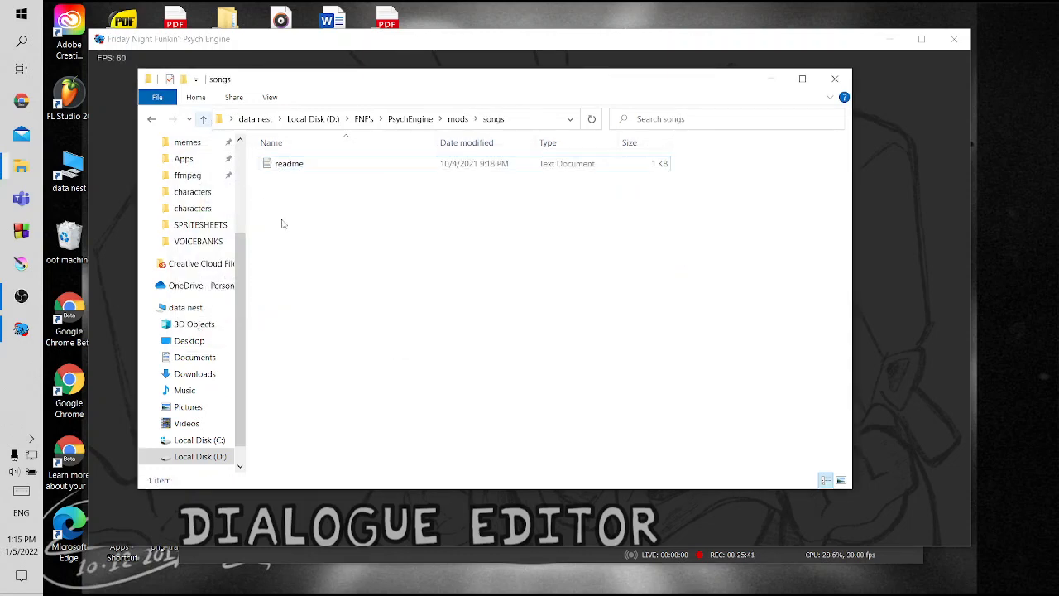
Open the FNF's folder in a new window and go to MODS/DOWNLOADED MODS/TIKY/assets/data
scroll(222, 175, up, 3)
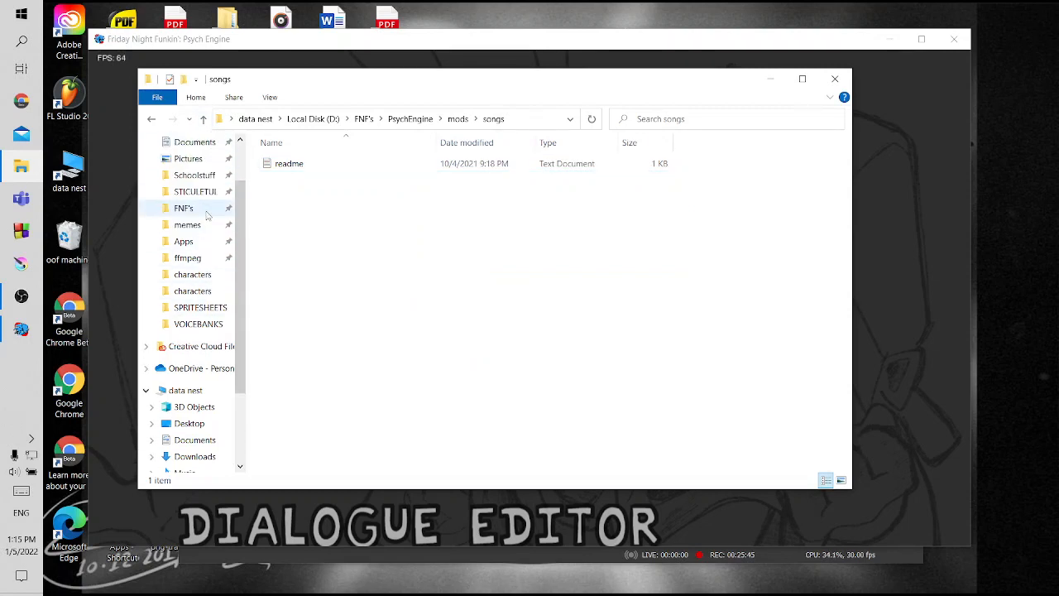
right_click(205, 210)
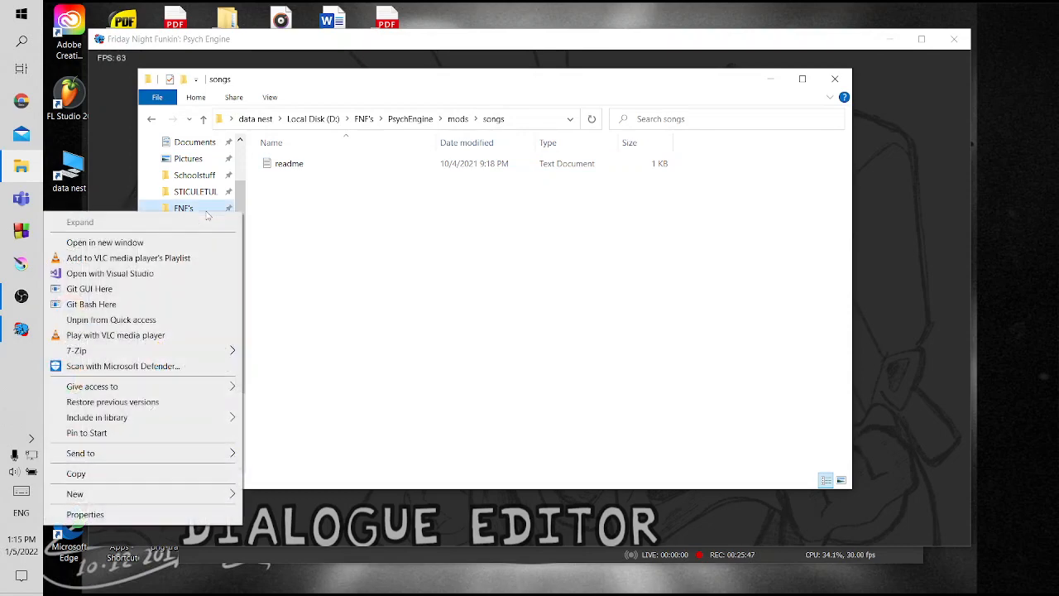
click(124, 239)
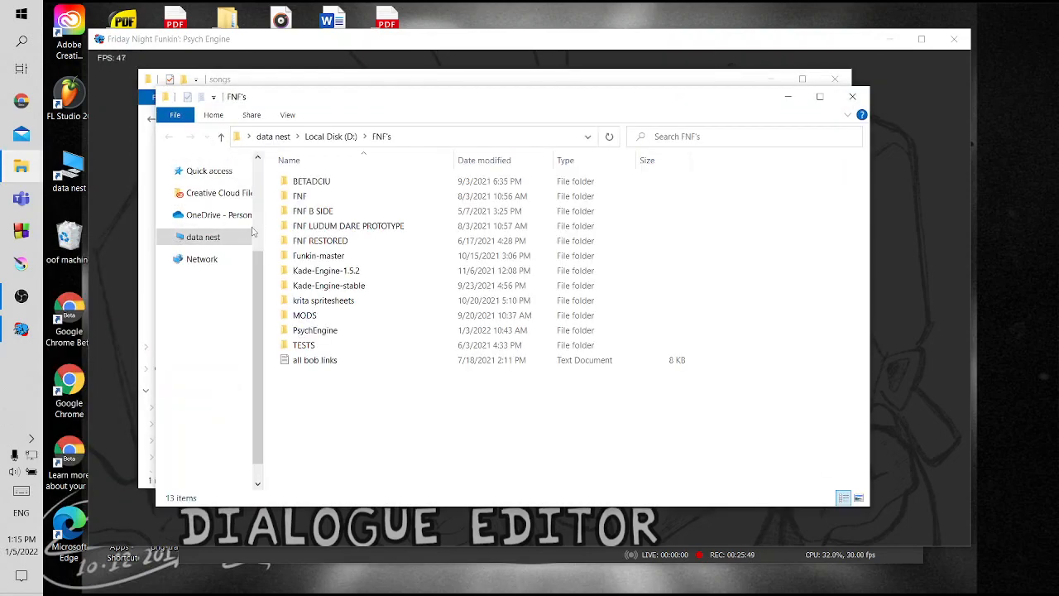
click(318, 312)
double_click(318, 315)
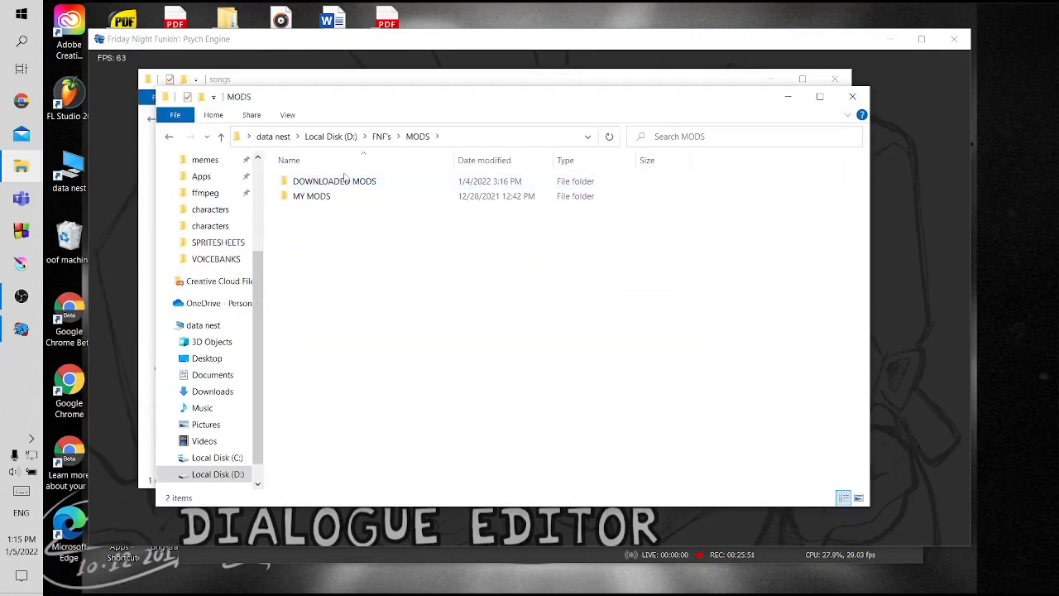
double_click(331, 181)
scroll(346, 261, down, 6)
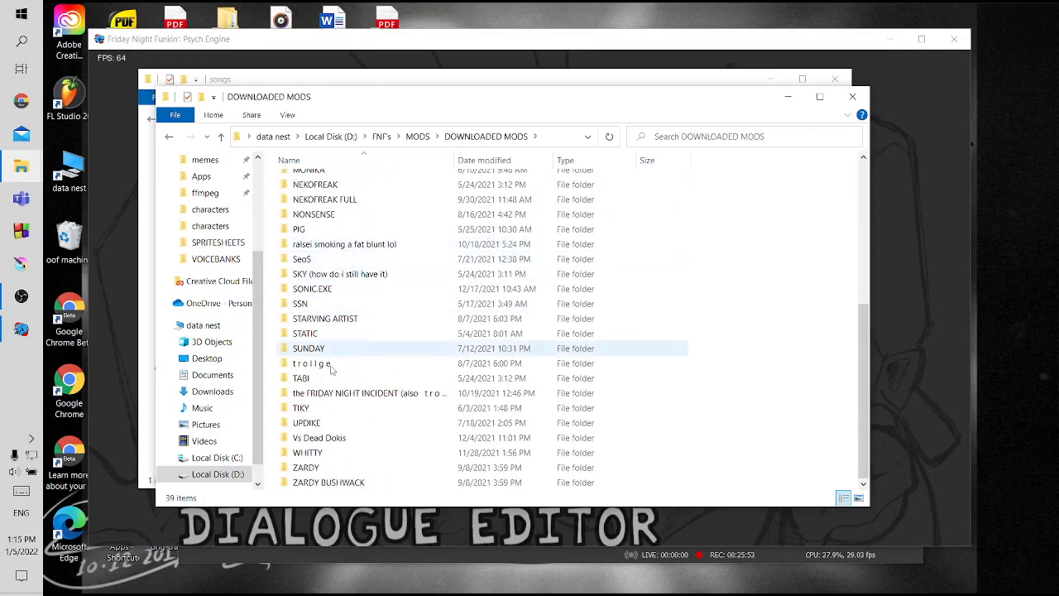
double_click(329, 408)
double_click(335, 184)
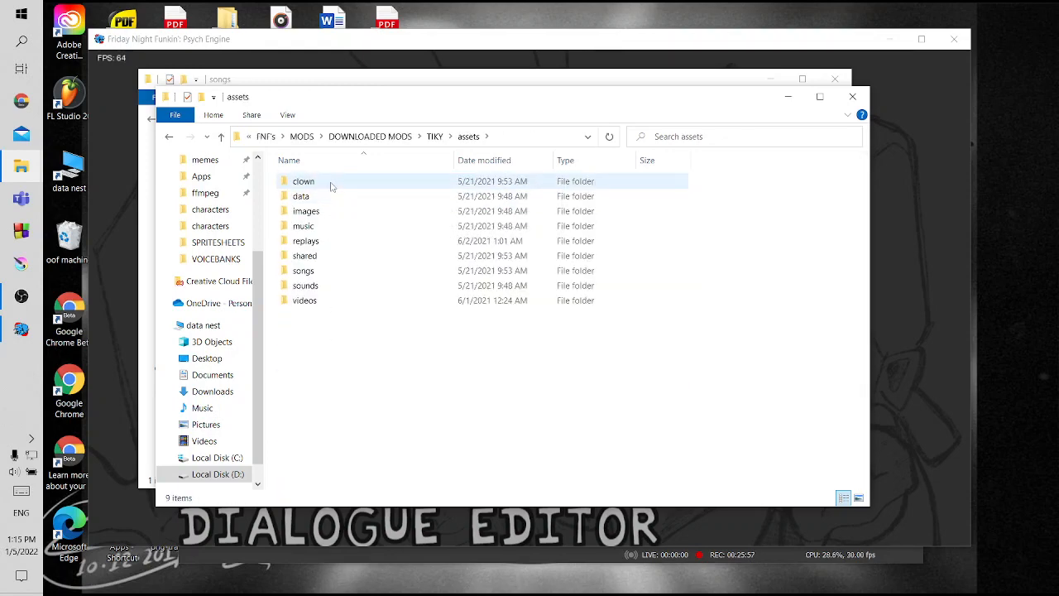
double_click(329, 197)
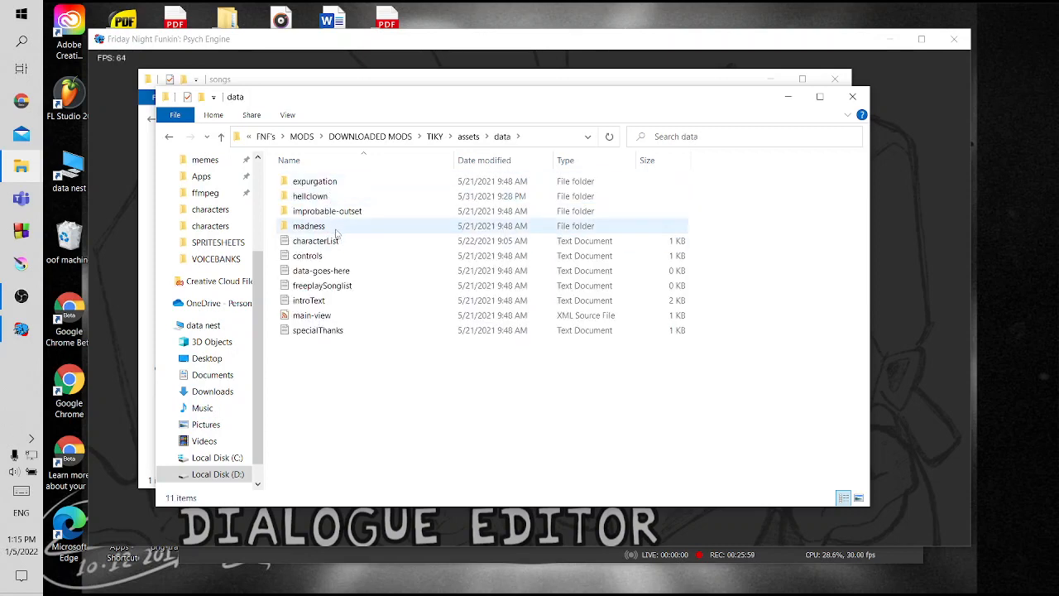
Copy the improbable-outset folder from TIKY's assets/data into PsychEngine/mods/data
click(333, 227)
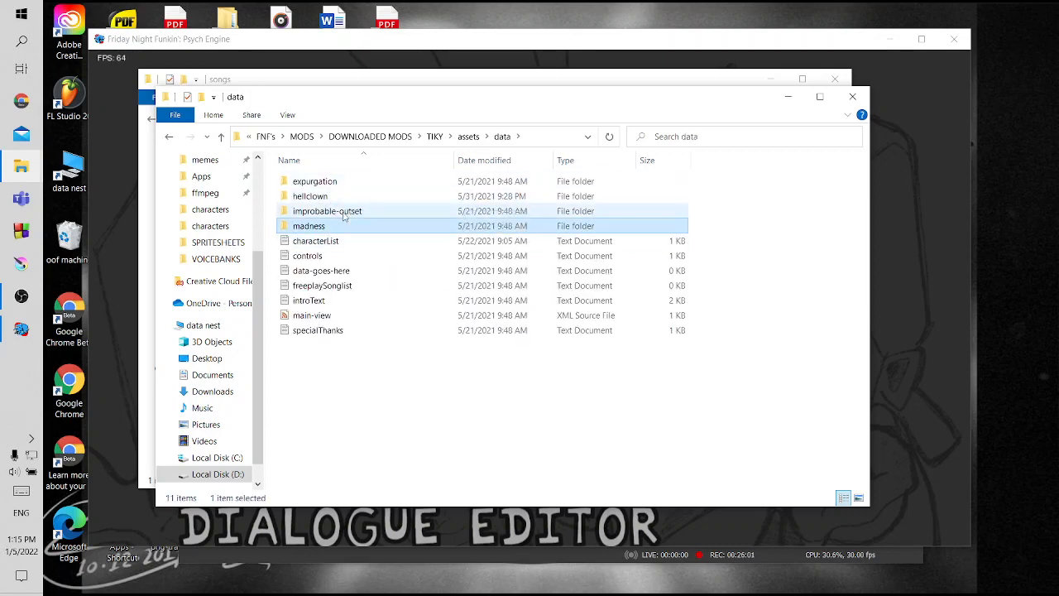
click(342, 213)
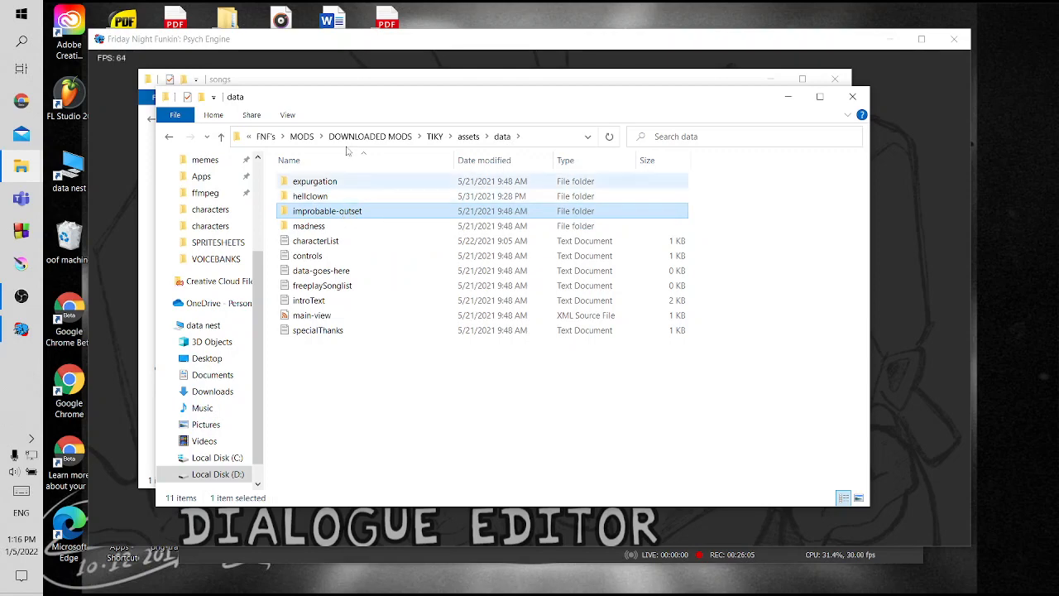
click(356, 78)
click(206, 118)
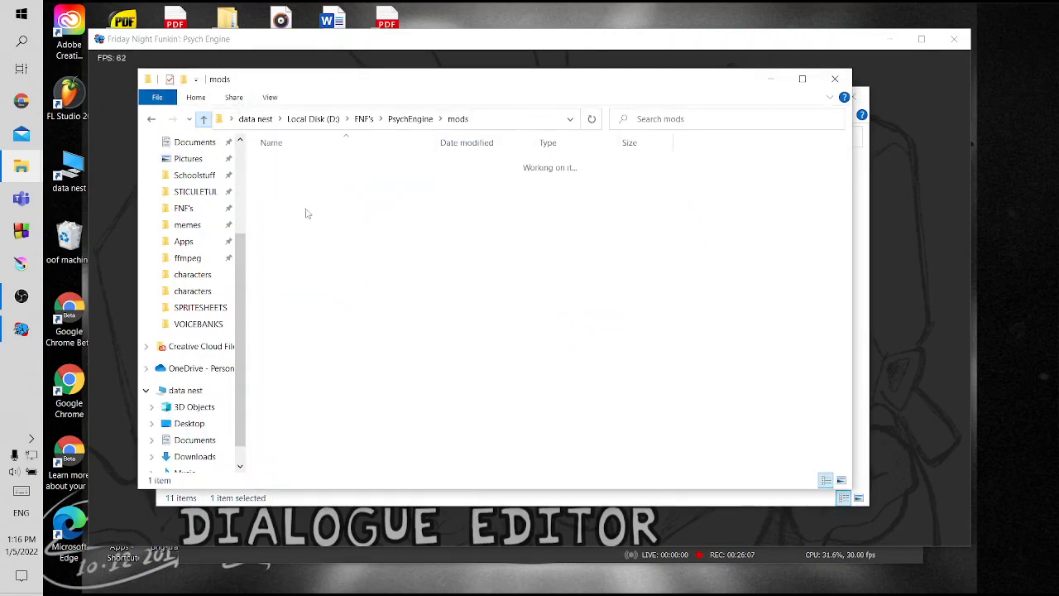
double_click(307, 206)
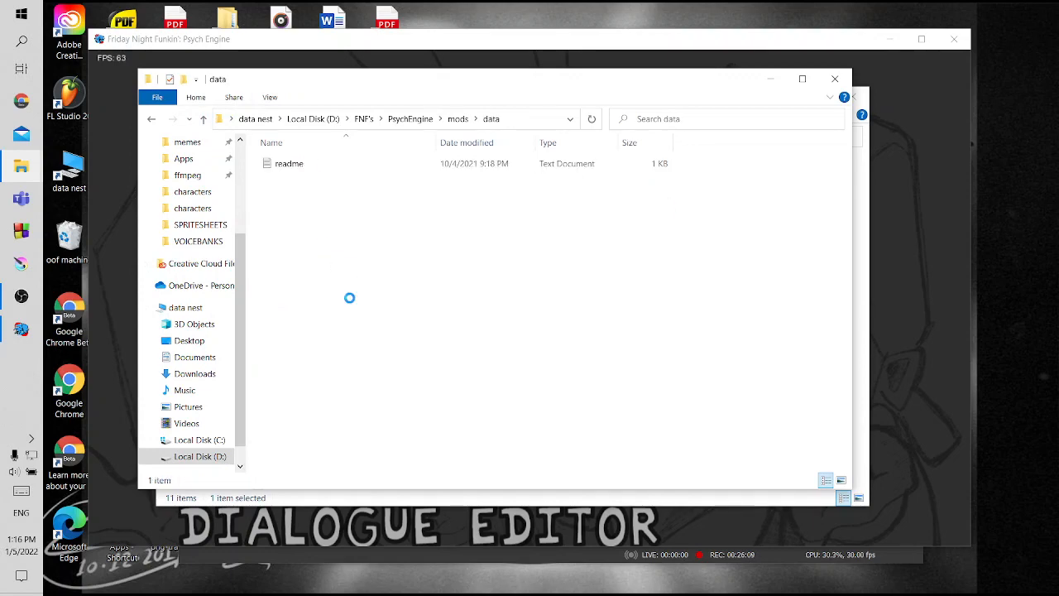
key(ctrl+v)
click(645, 252)
Copy the improbable-outset folder from TIKY's assets/songs into PsychEngine/mods/songs
click(865, 259)
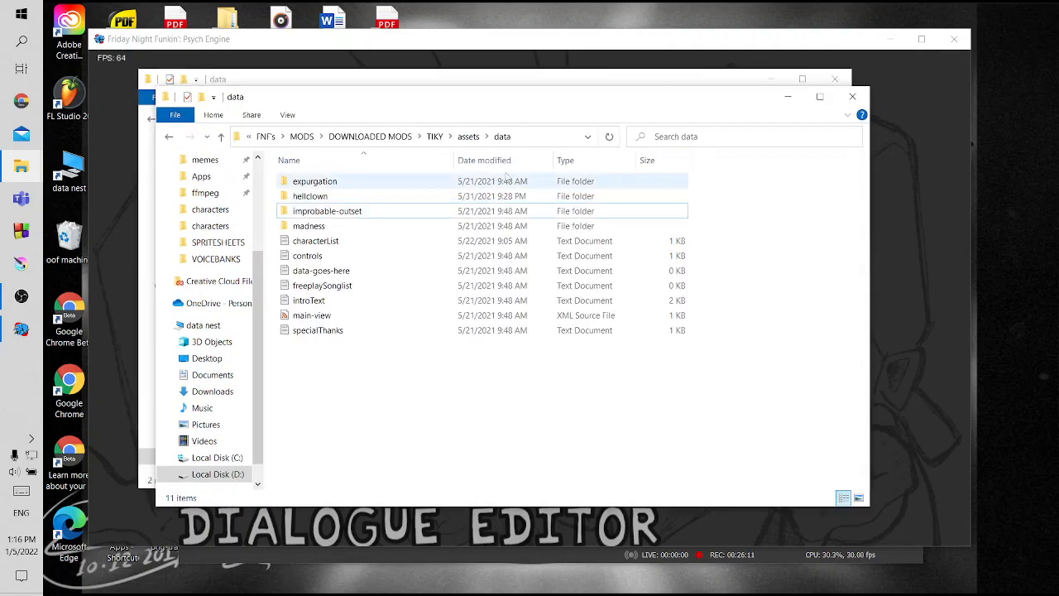
click(221, 136)
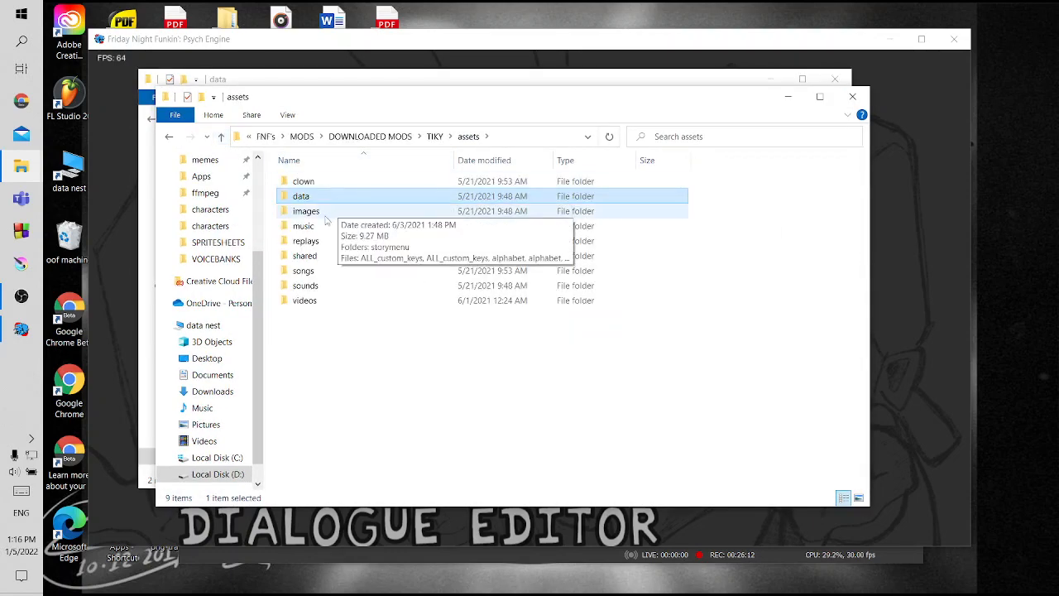
double_click(303, 270)
click(329, 212)
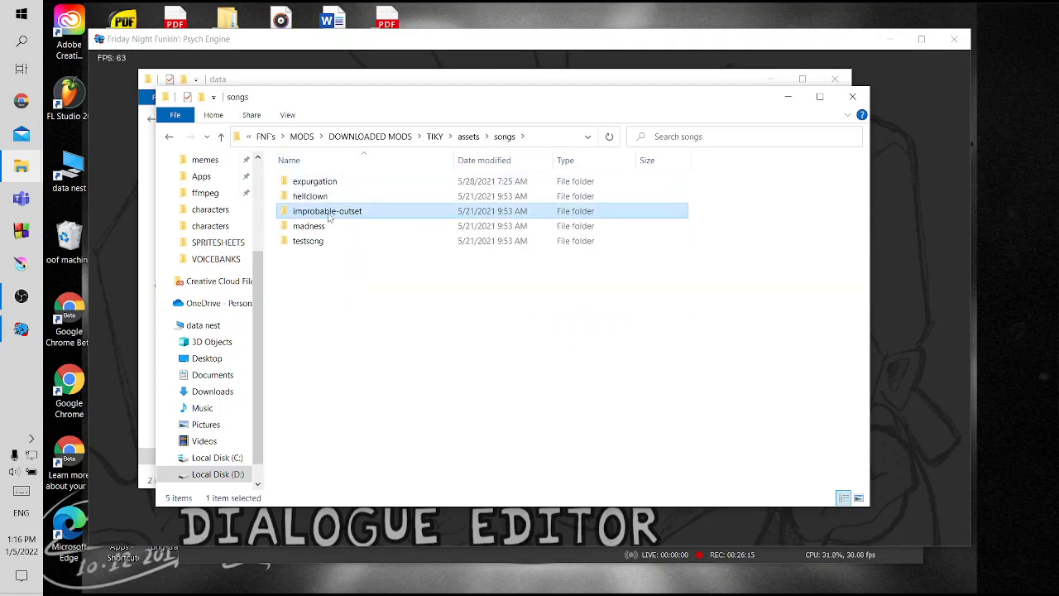
click(646, 83)
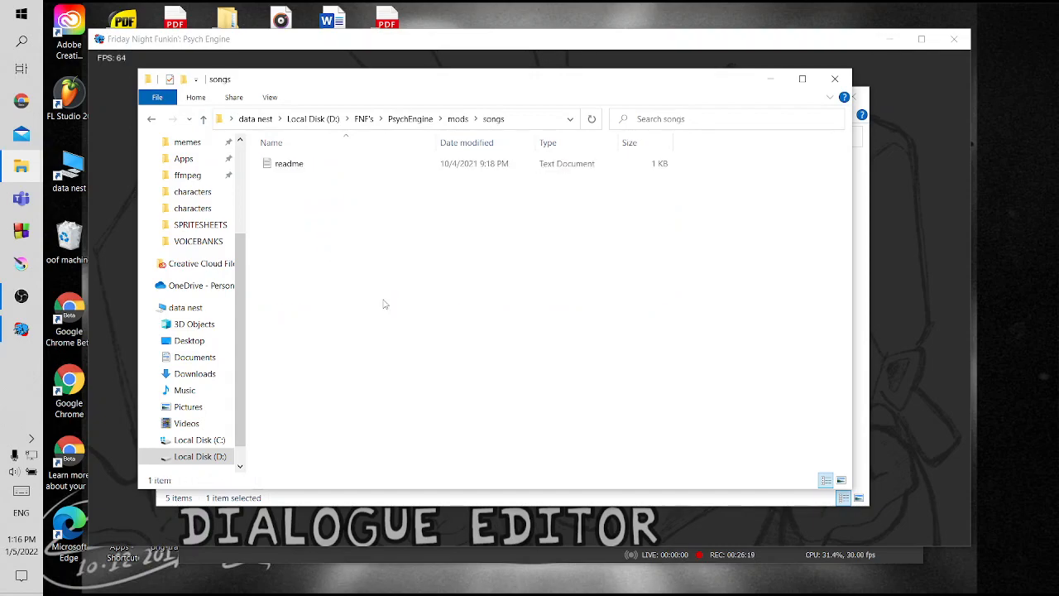
Switch to Psych Engine, open the week editor and hide the new week from Story Mode
click(119, 227)
key(Return)
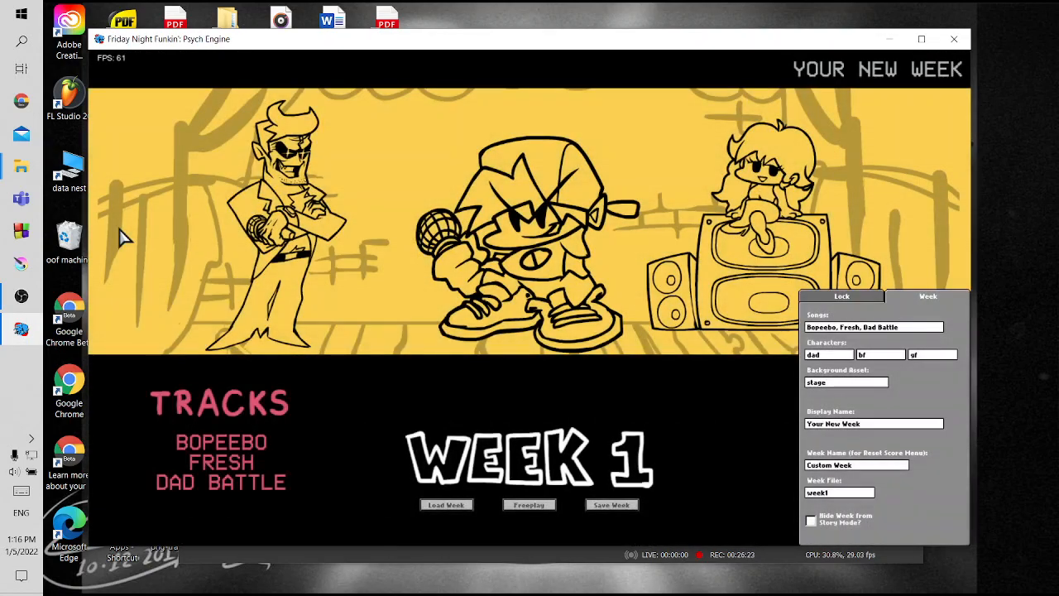
click(810, 519)
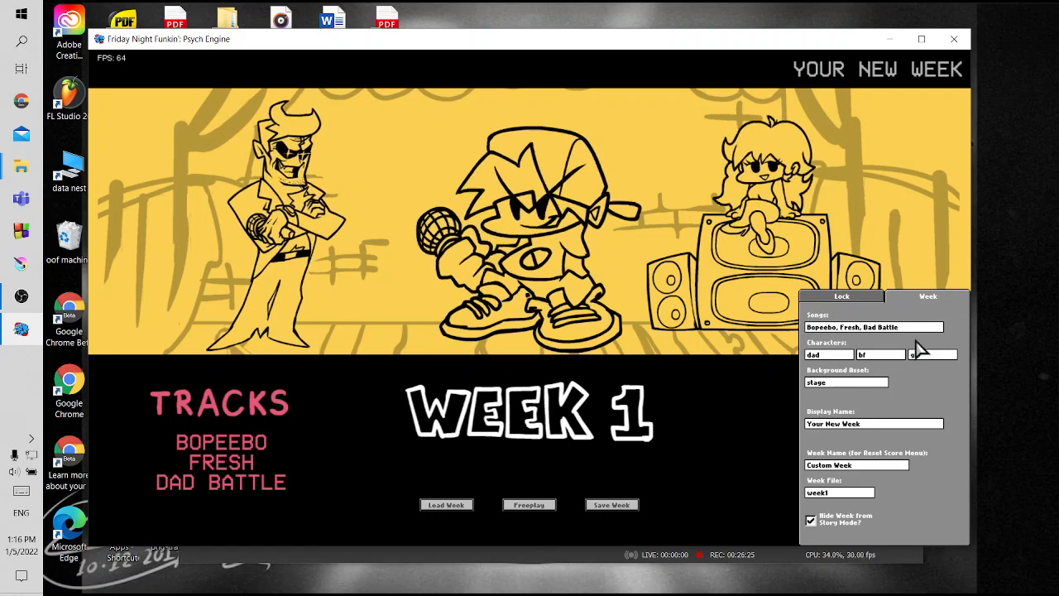
Replace the week's default songs with improbable-outset and check the name against the folder in TIKY's assets/songs
key(BackSpace)
key(BackSpace)
key(BackSpace)
key(BackSpace)
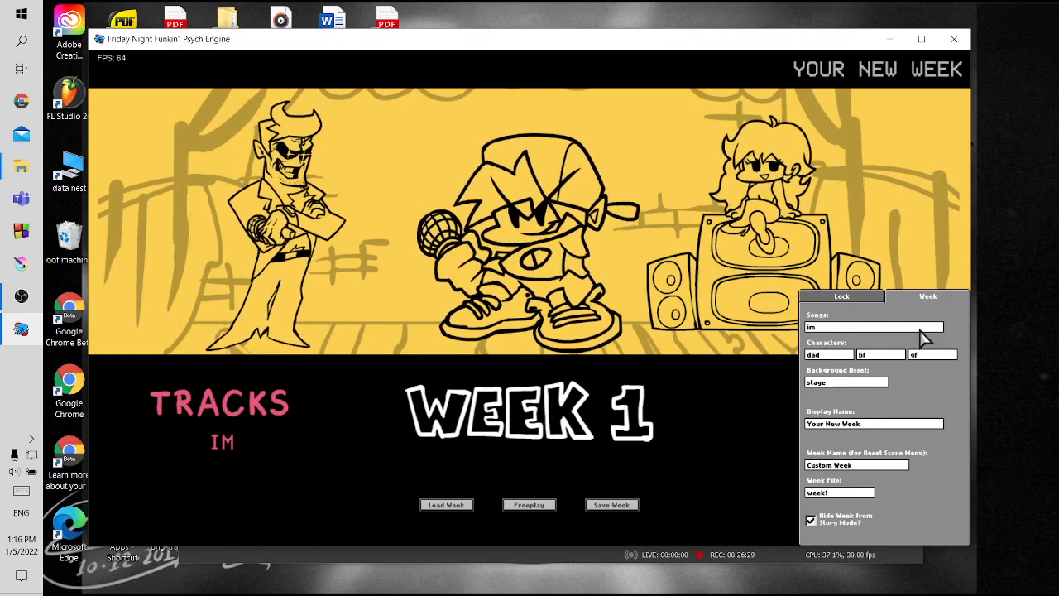
text(bable)
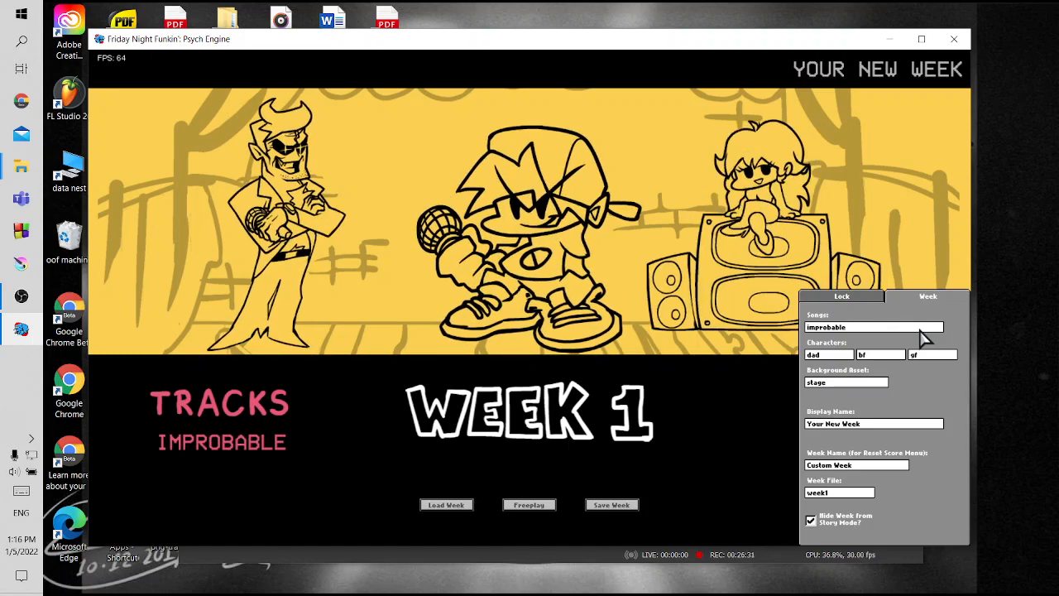
text(-oute)
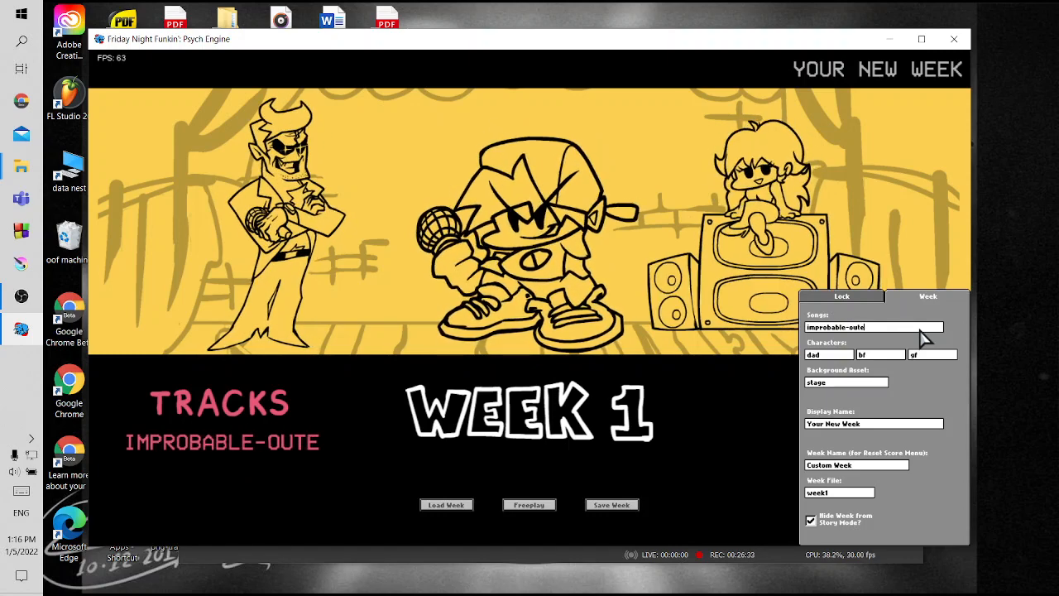
key(BackSpace)
text(set)
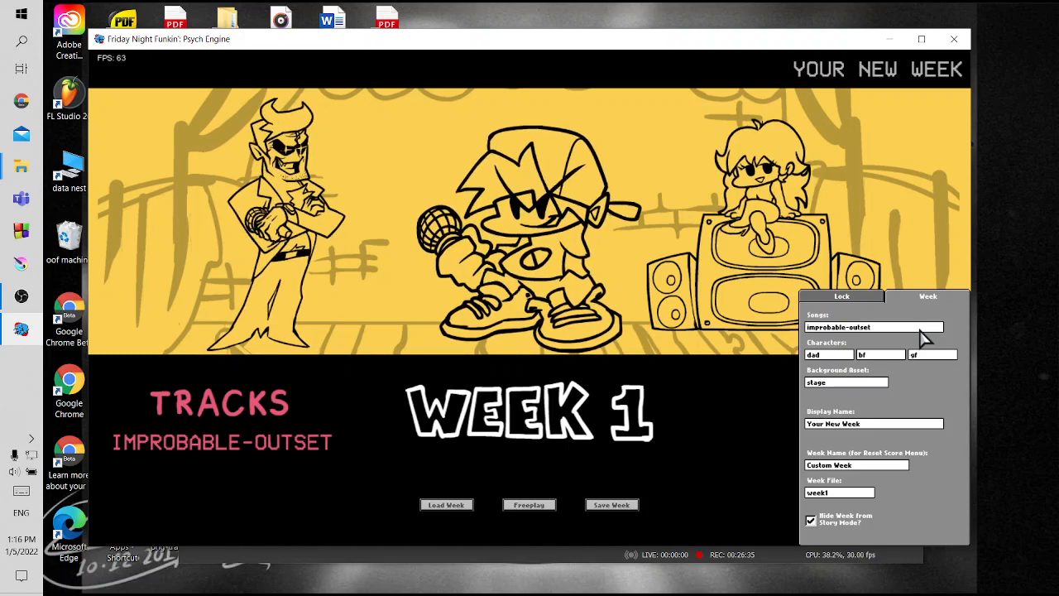
mouse_move(22, 166)
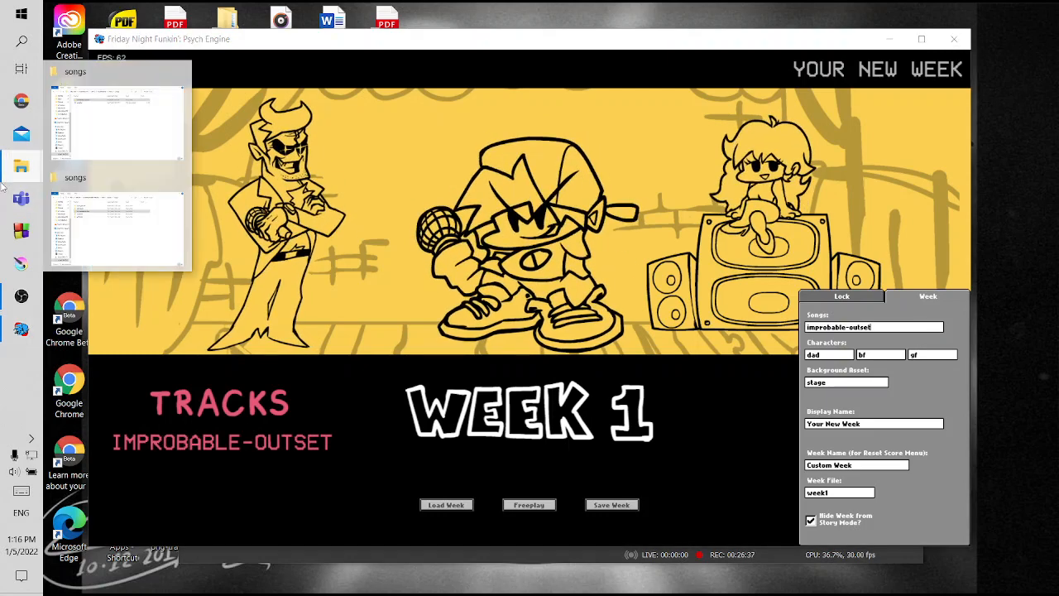
click(85, 225)
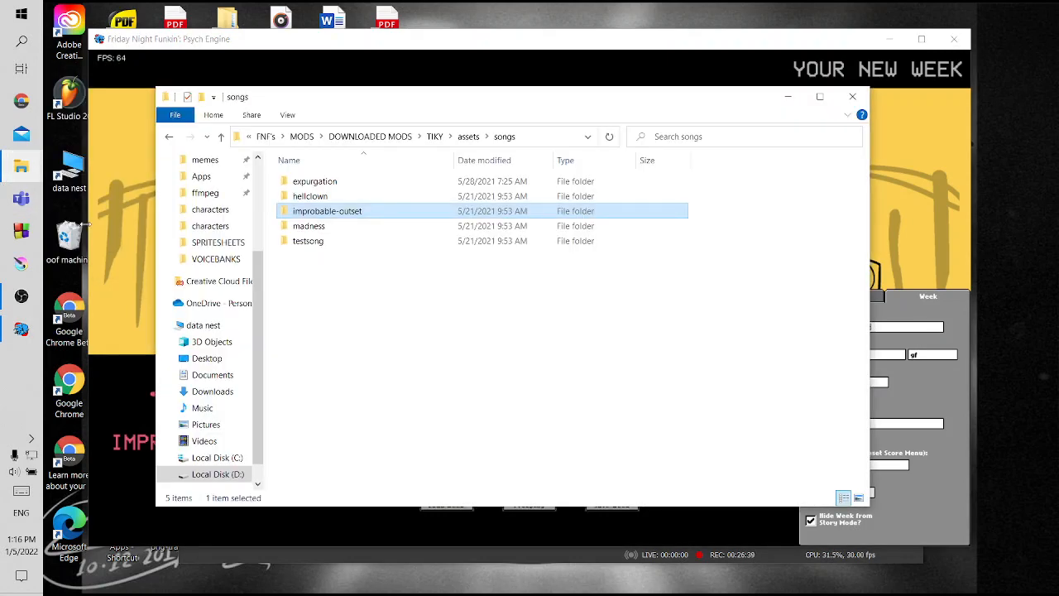
click(787, 98)
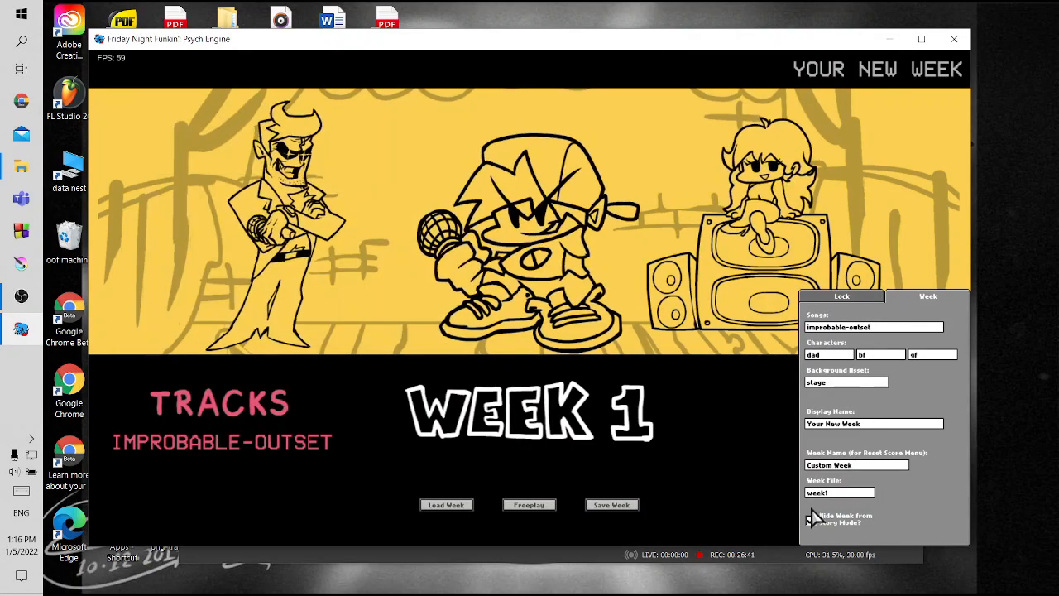
Set the week file name to drip
key(BackSpace)
key(BackSpace)
key(BackSpace)
key(BackSpace)
key(BackSpace)
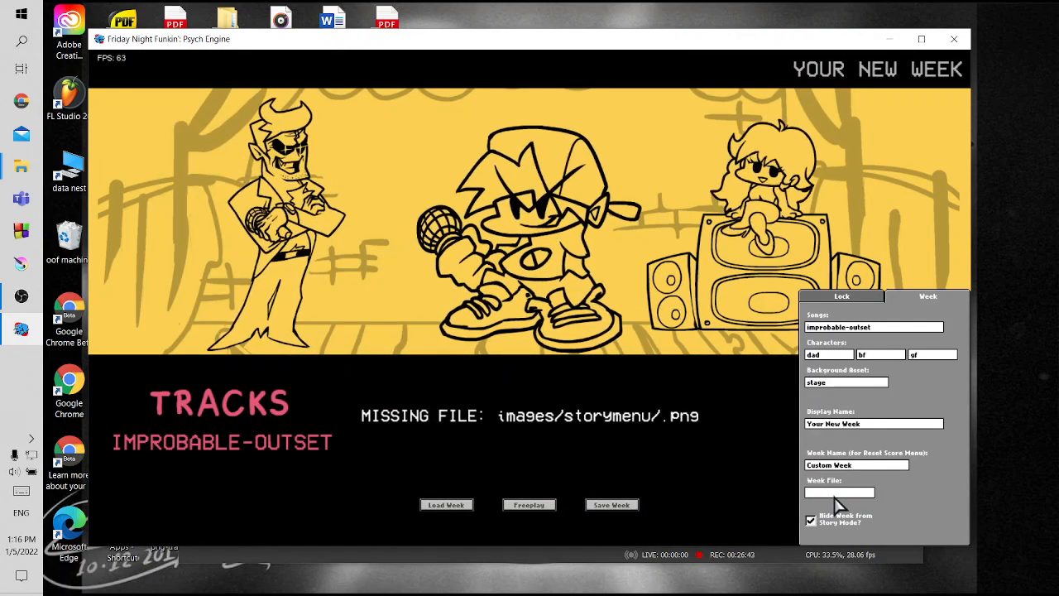
text(drip)
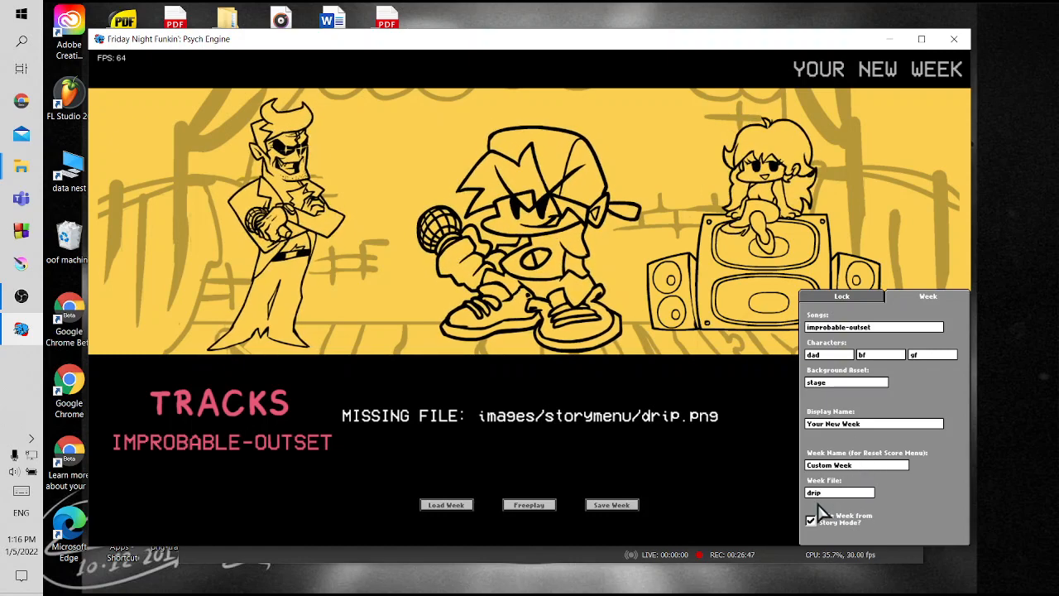
Save the week as the JSON file drip in the mods/weeks folder and leave the week editor
click(611, 504)
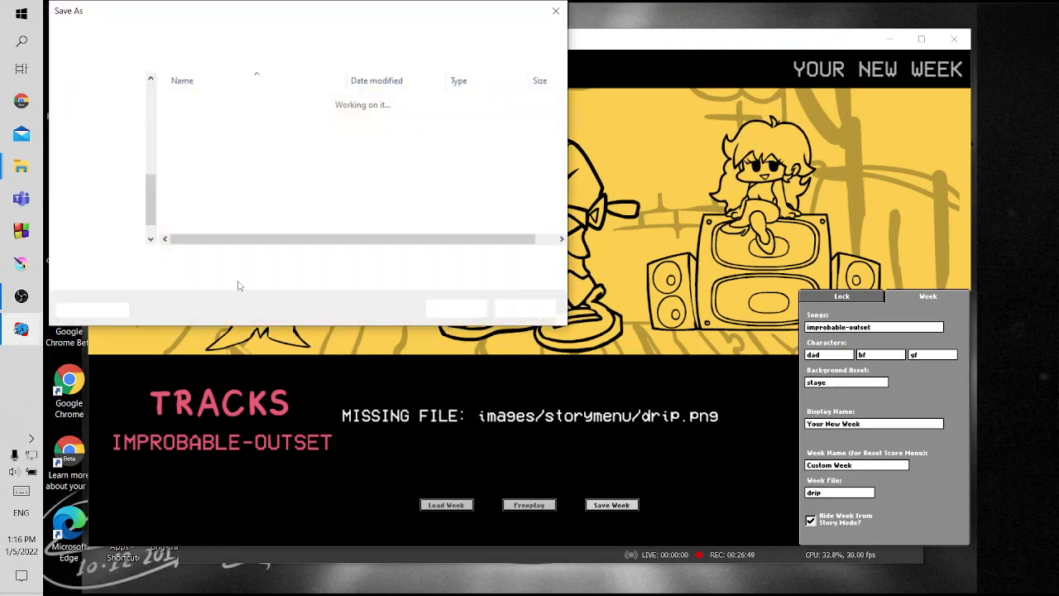
click(113, 35)
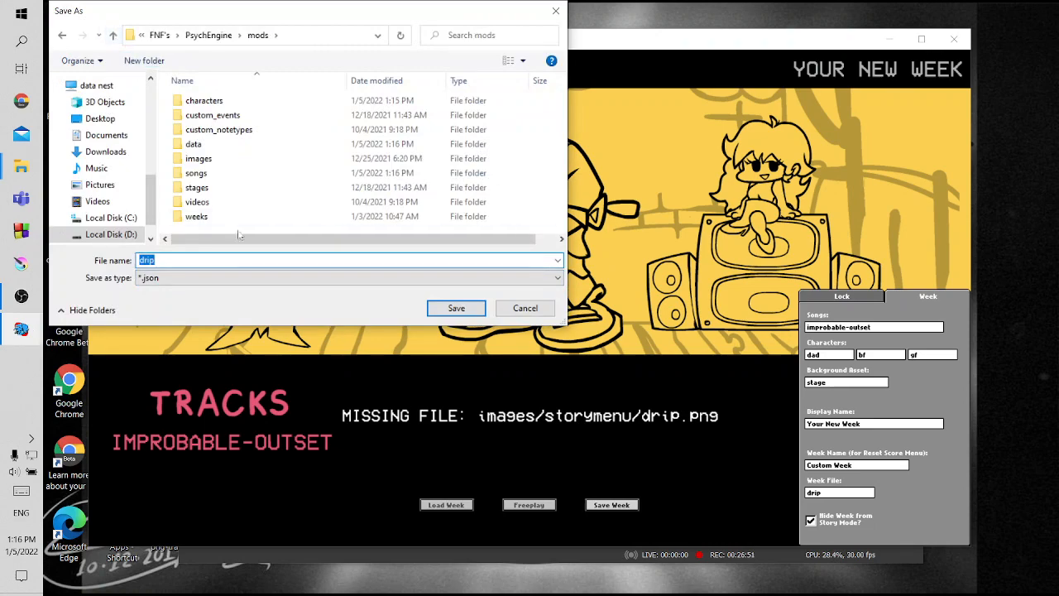
double_click(196, 216)
click(456, 308)
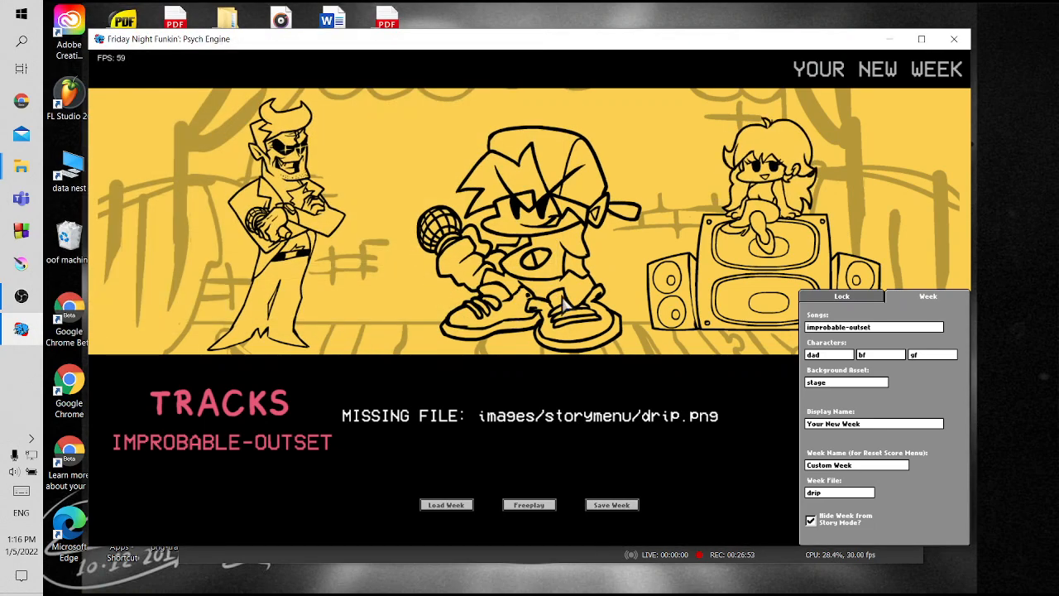
key(Escape)
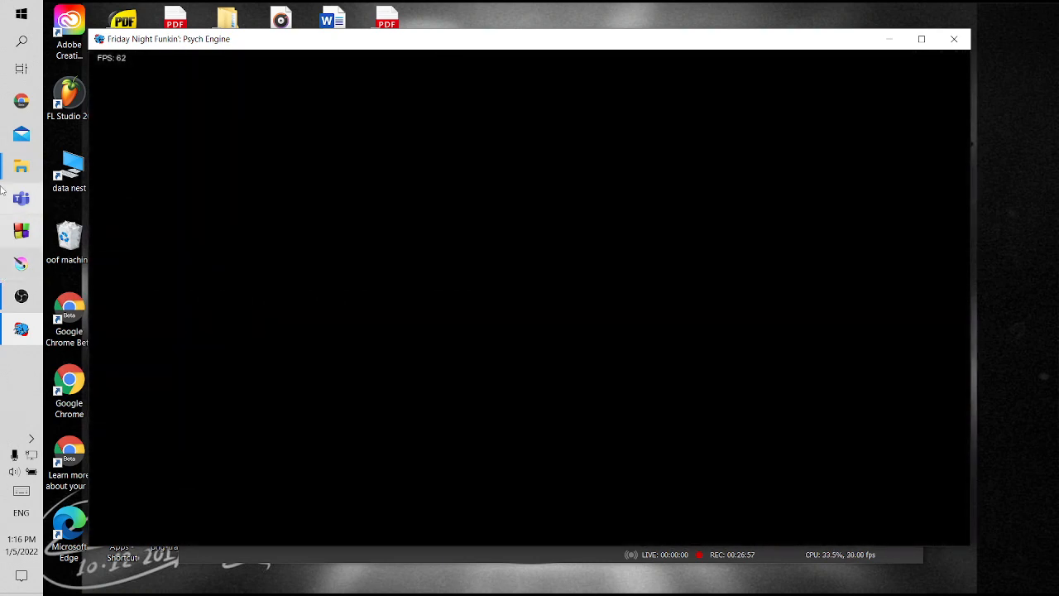
Switch to File Explorer and delete the sun PNG and XML files from the mods/images/characters folder
mouse_move(20, 165)
click(179, 178)
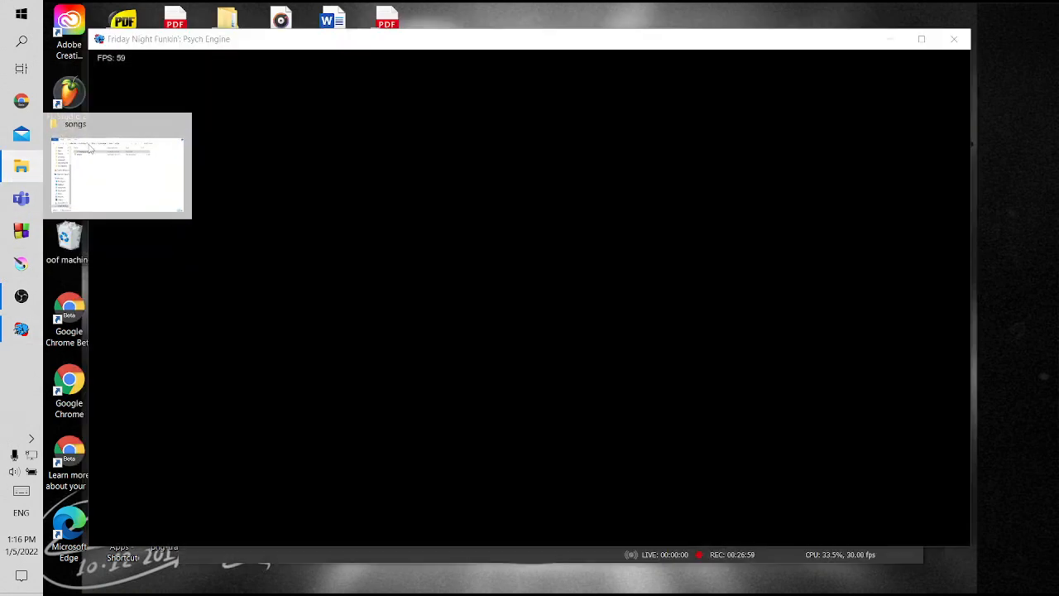
click(116, 174)
click(204, 118)
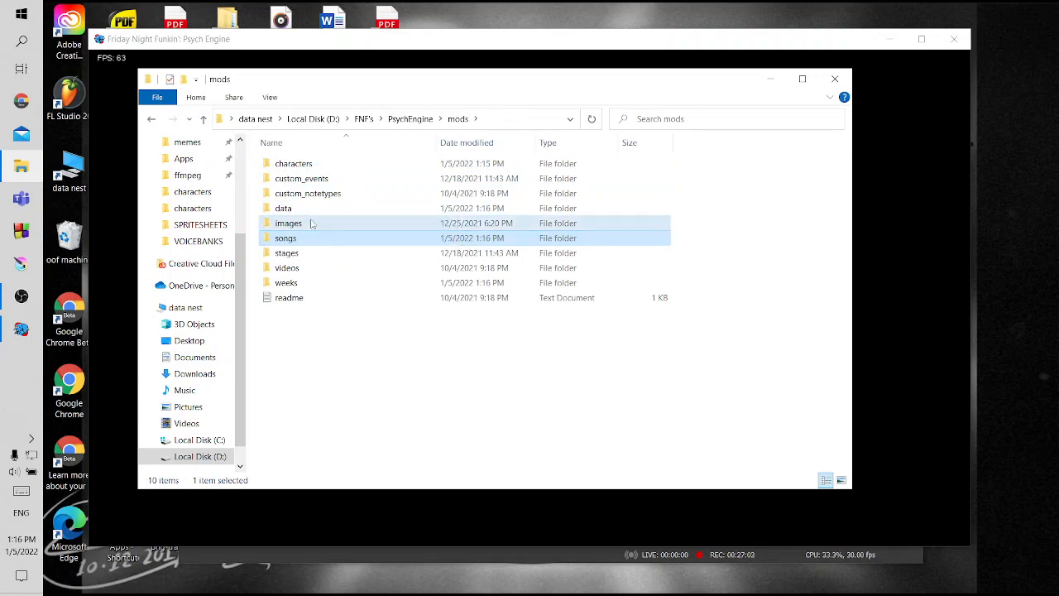
double_click(293, 223)
double_click(278, 167)
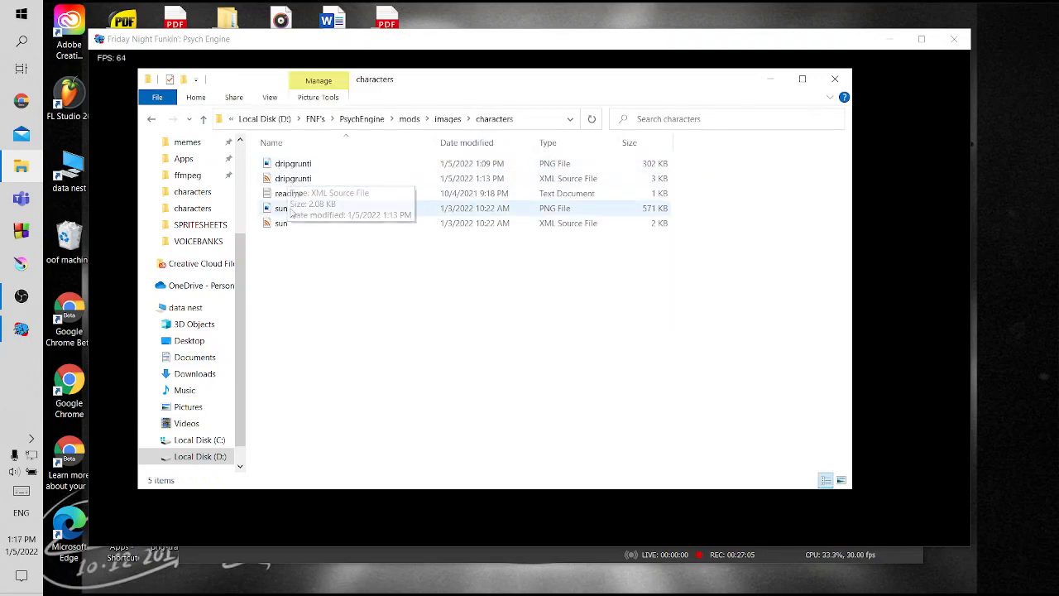
click(285, 209)
click(202, 118)
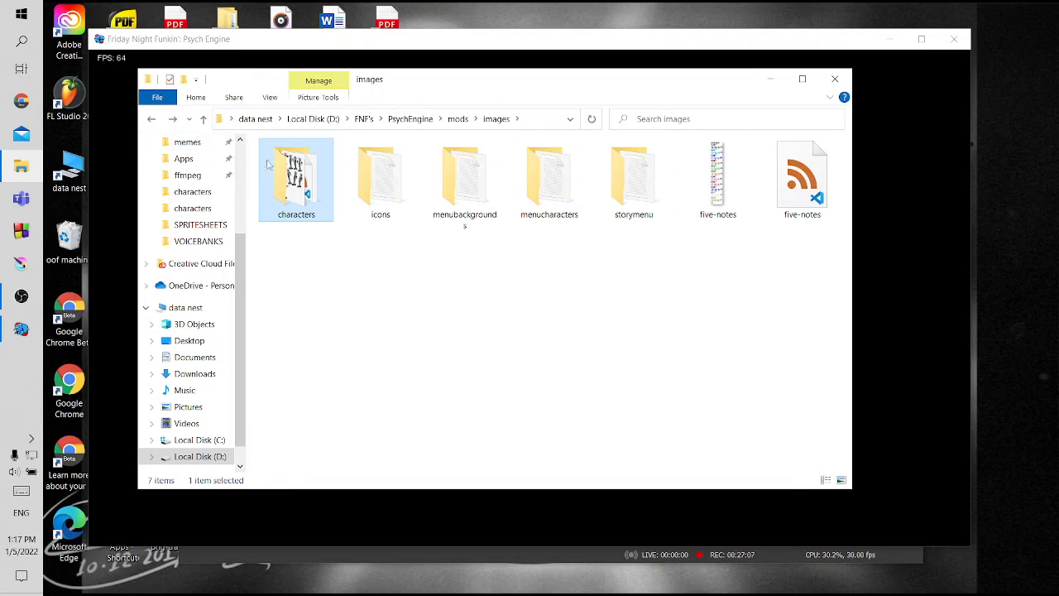
double_click(276, 165)
click(290, 212)
ctrl+click(299, 225)
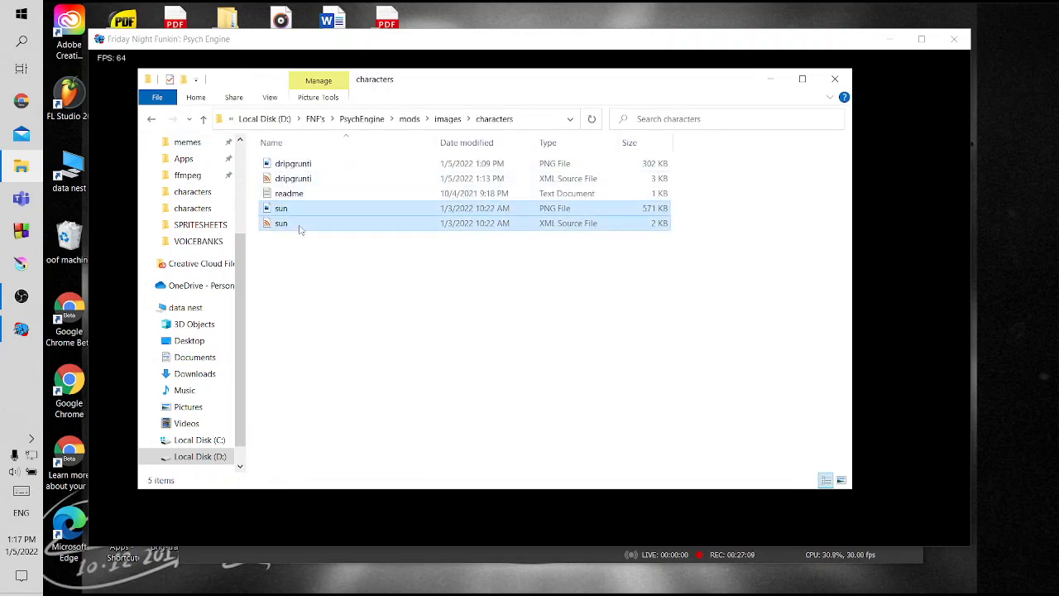
key(Delete)
Delete the leftover week file listed below the readme in the mods/weeks folder
click(204, 120)
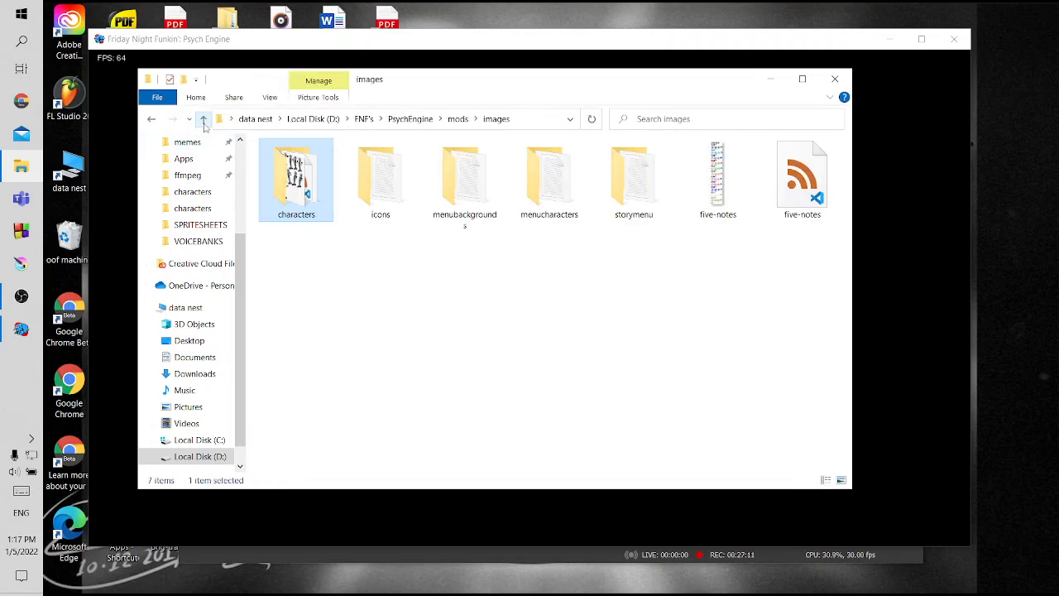
click(203, 121)
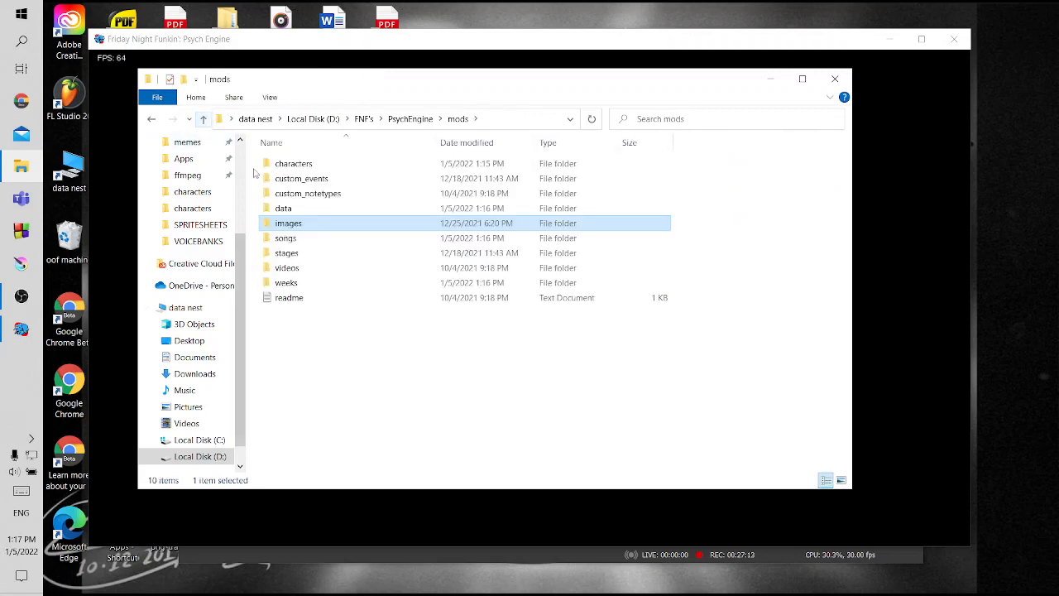
double_click(307, 283)
click(302, 191)
key(Delete)
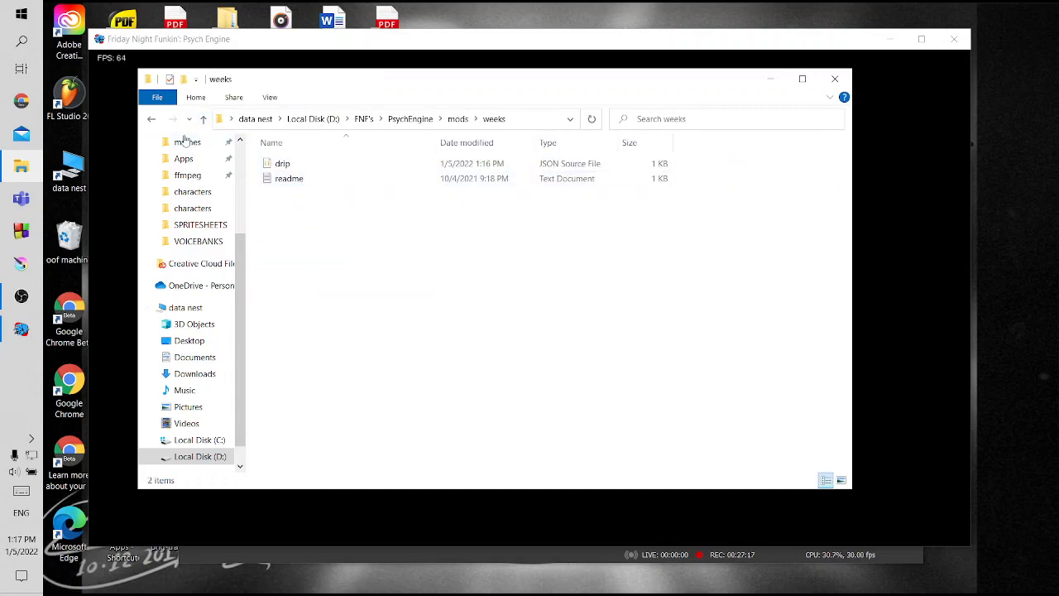
Delete the leftover character file listed below the readme in the mods/characters folder
click(204, 120)
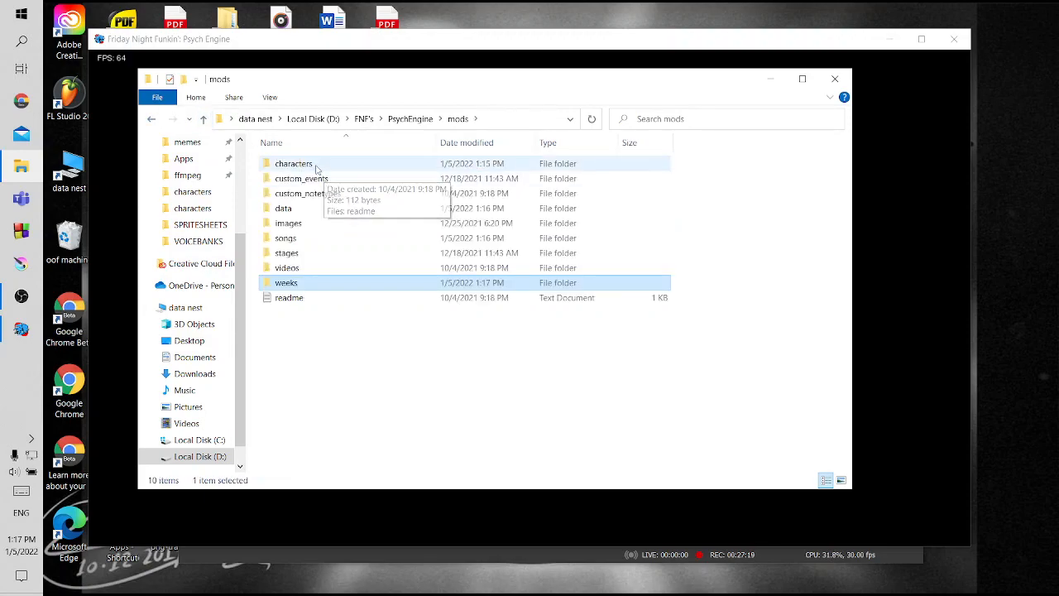
double_click(291, 164)
click(296, 191)
key(Delete)
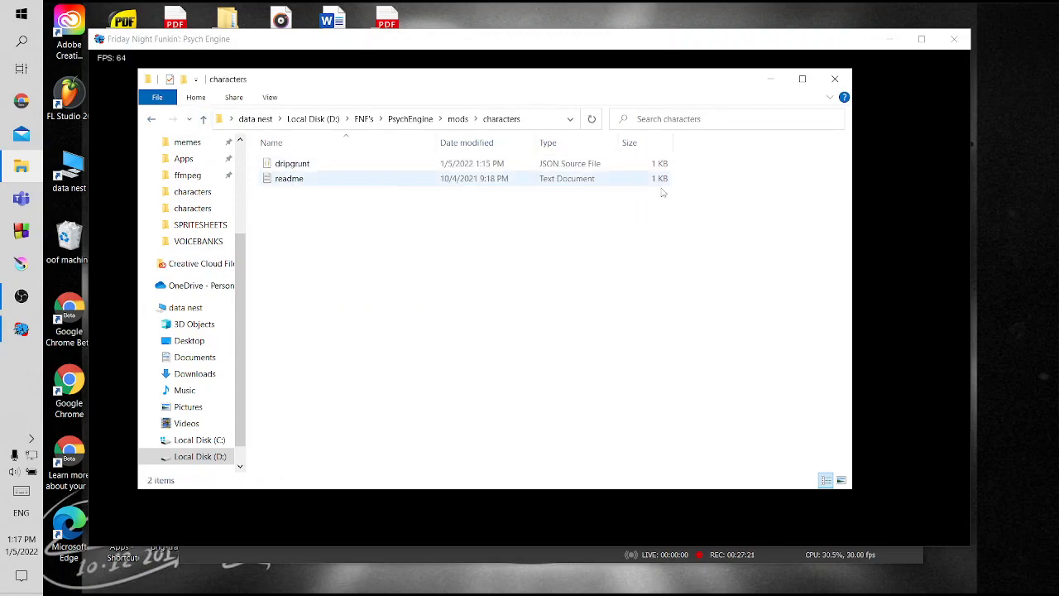
Switch to Psych Engine and start the improbable-outset song on Normal difficulty from Freeplay
key(alt+Tab)
key(Down)
key(Return)
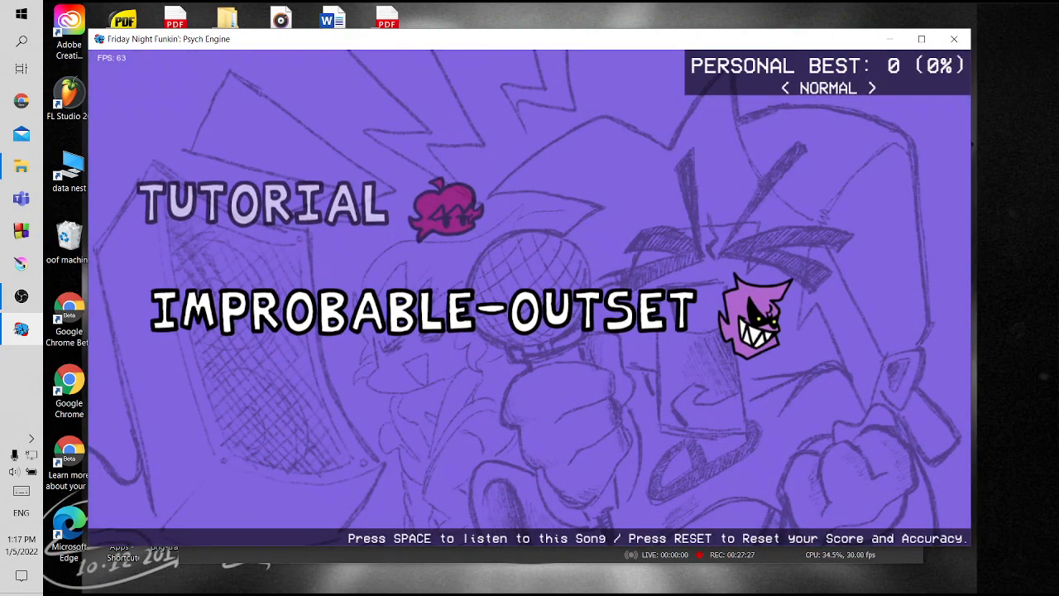
key(Return)
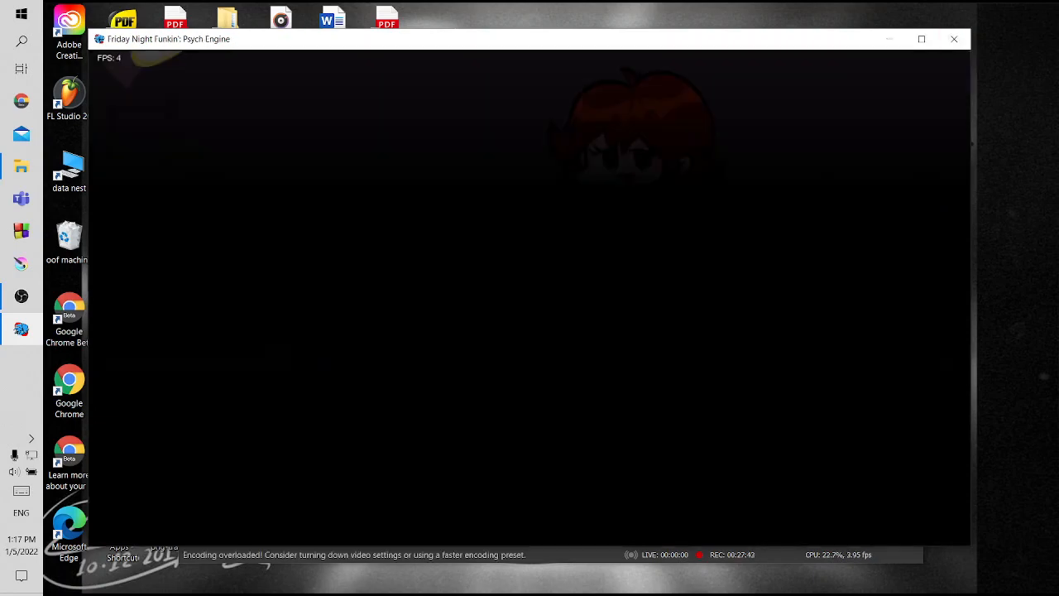
Open the chart editor for improbable-outset and set the opponent to dripgrunt
key(7)
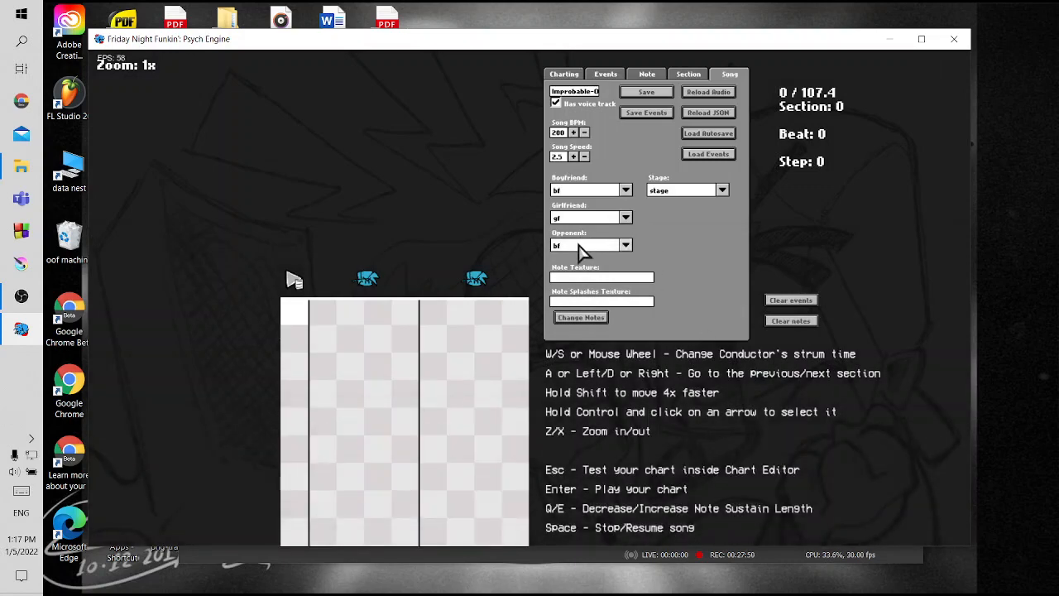
click(583, 245)
scroll(589, 414, down, 3)
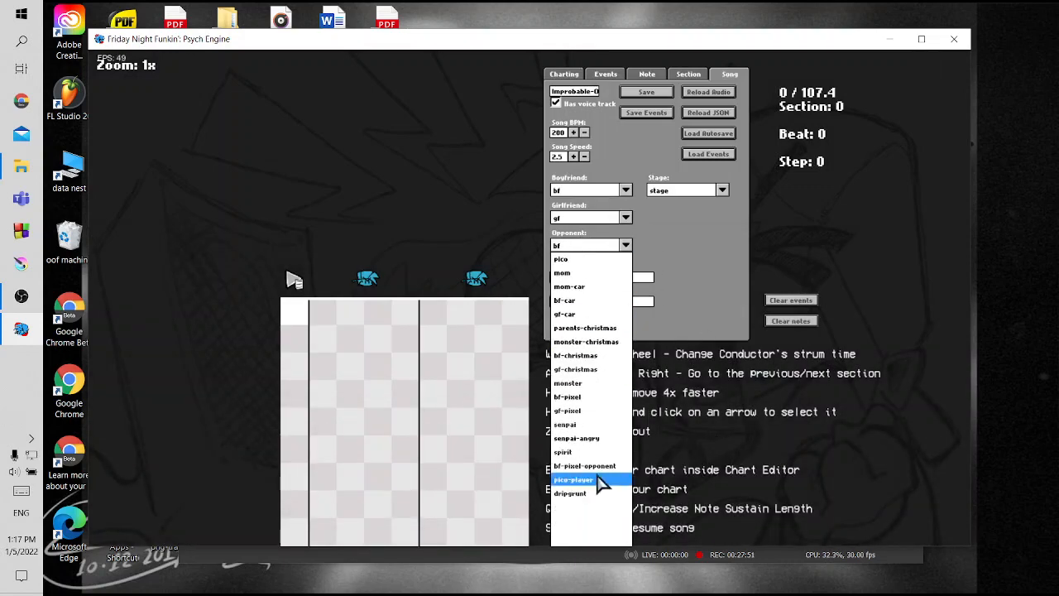
click(581, 498)
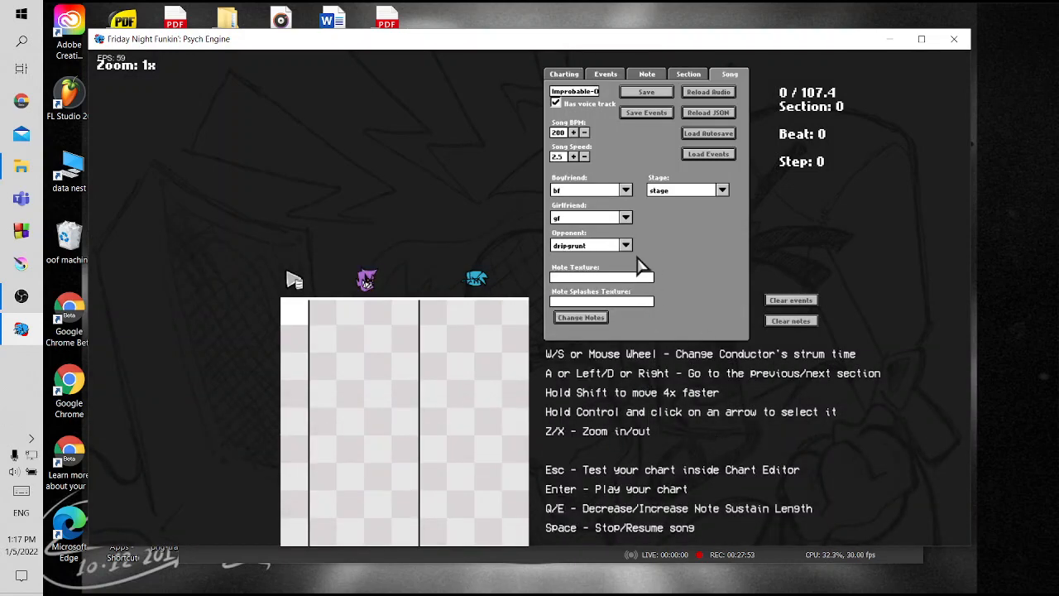
Save the chart as improbable-outset in mods/data/improbable-outset, replacing the existing JSON file
click(639, 93)
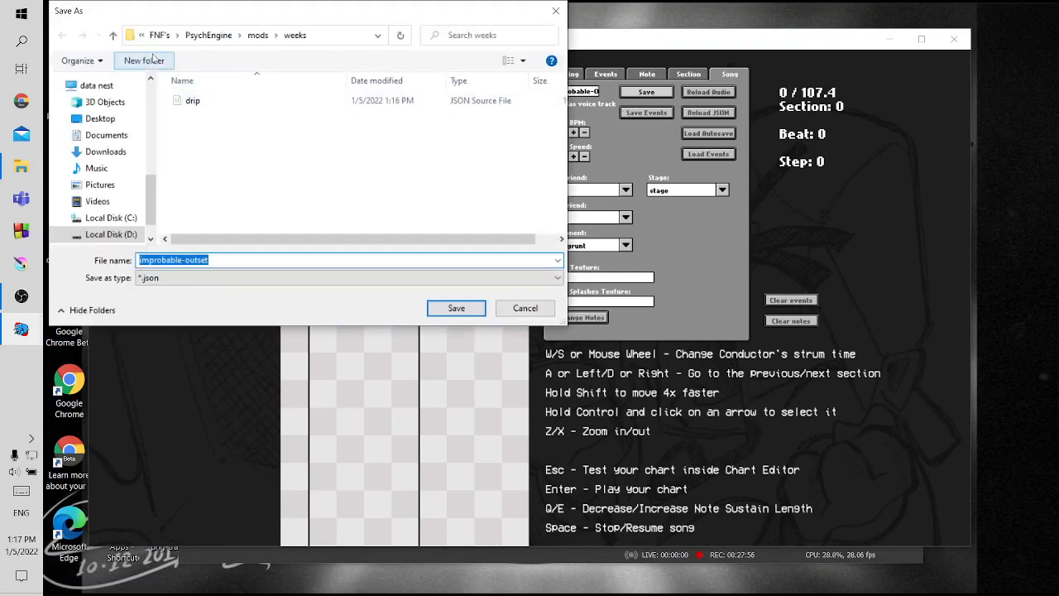
click(113, 35)
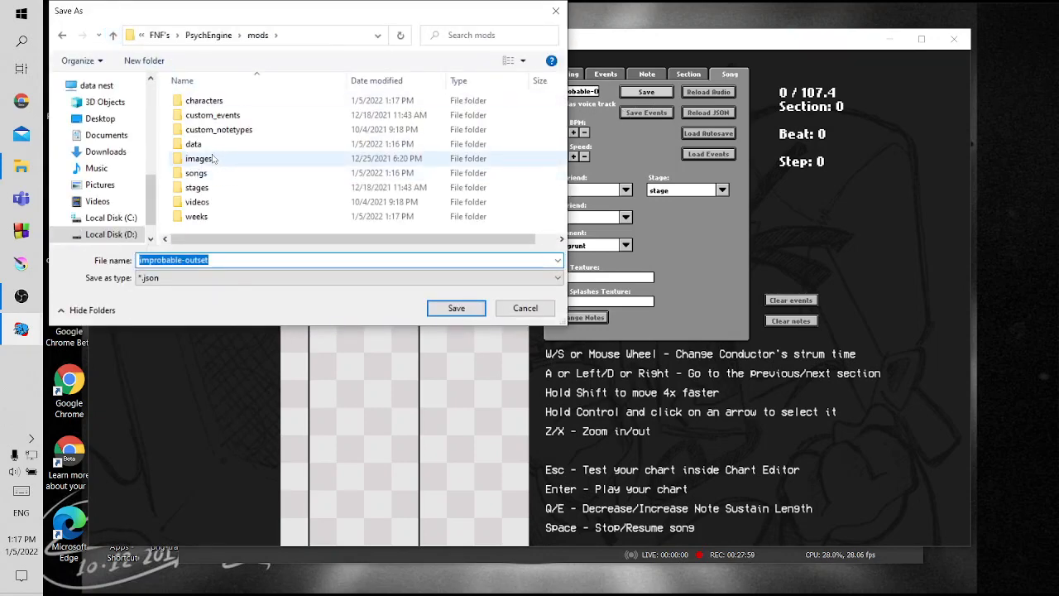
double_click(198, 144)
click(230, 101)
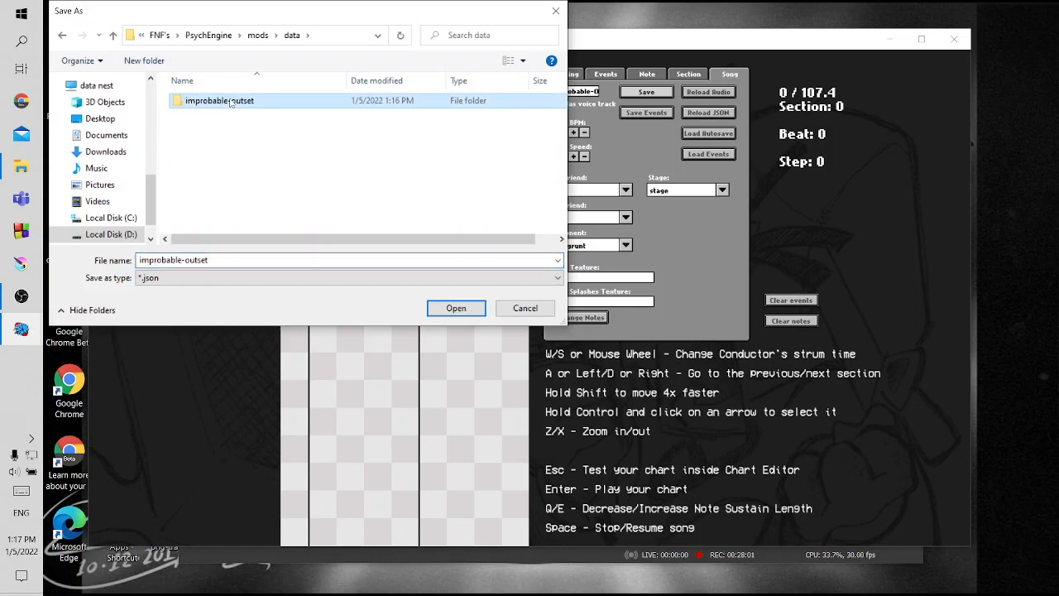
double_click(230, 101)
click(456, 308)
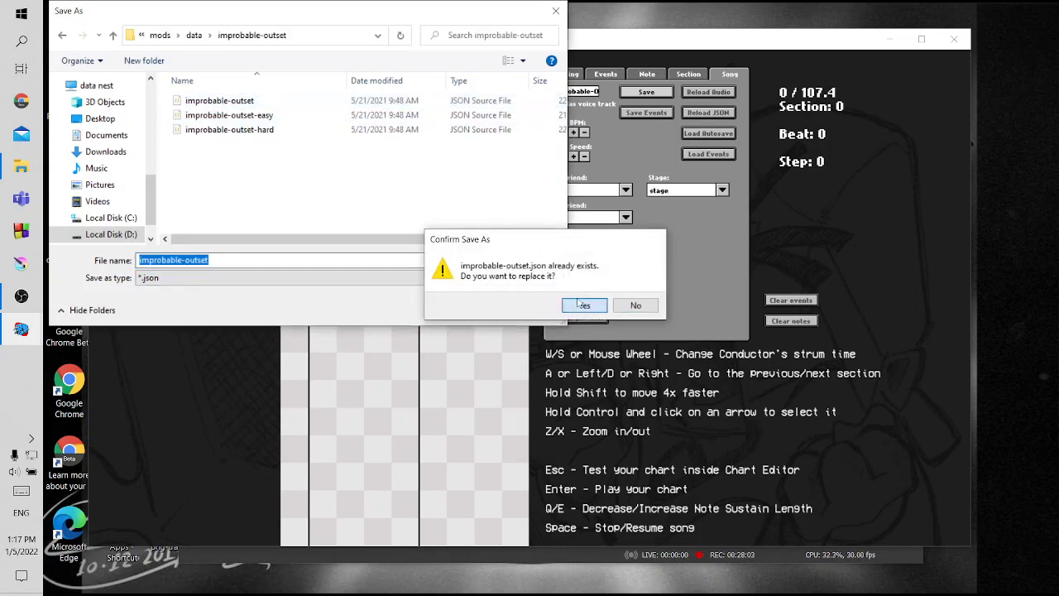
click(584, 305)
Play the edited chart from the chart editor and lower the game volume
key(Return)
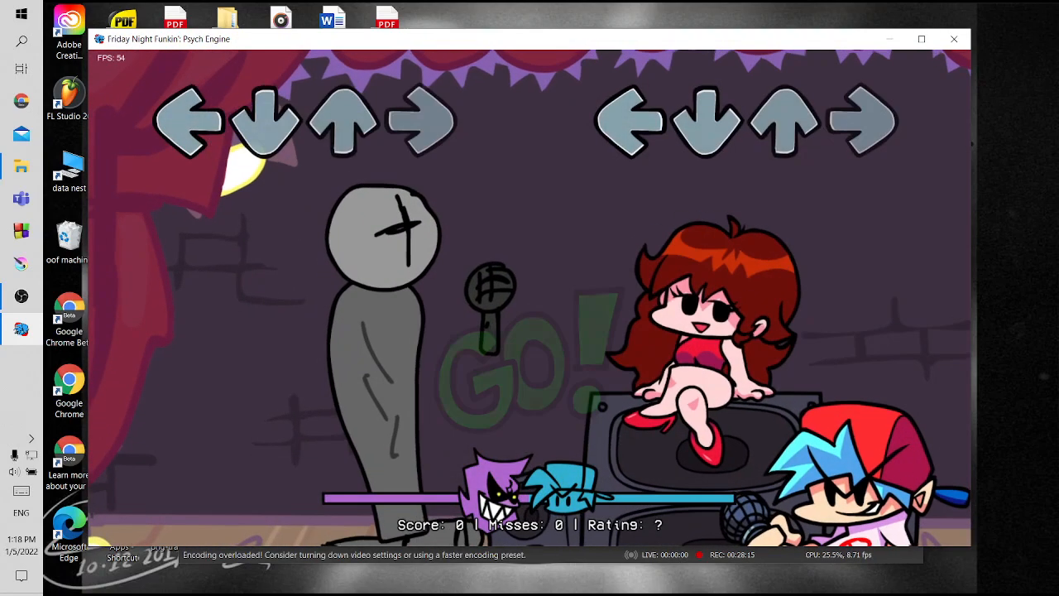
key(minus)
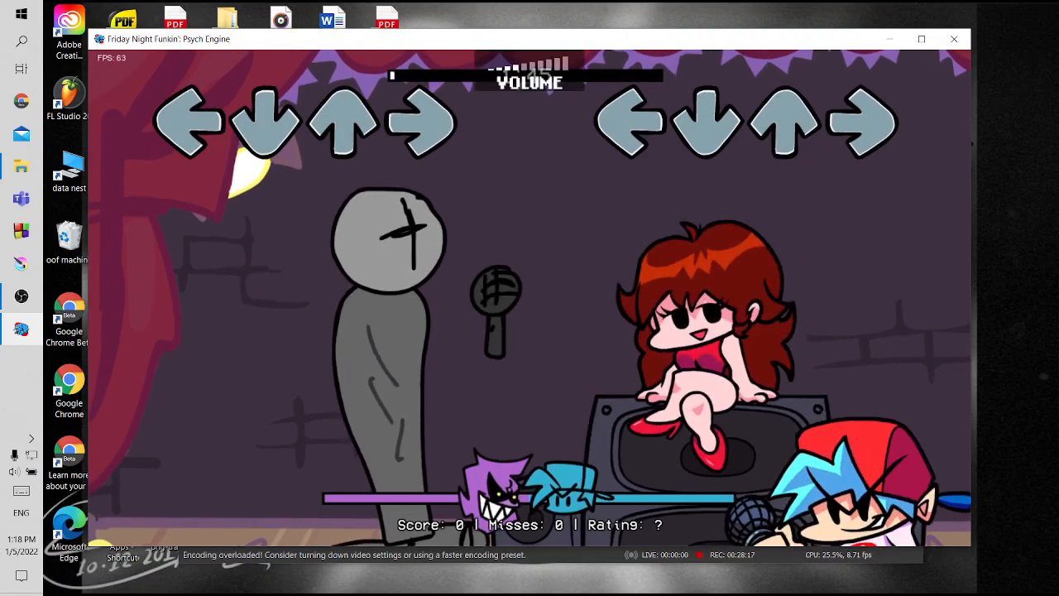
key(plus)
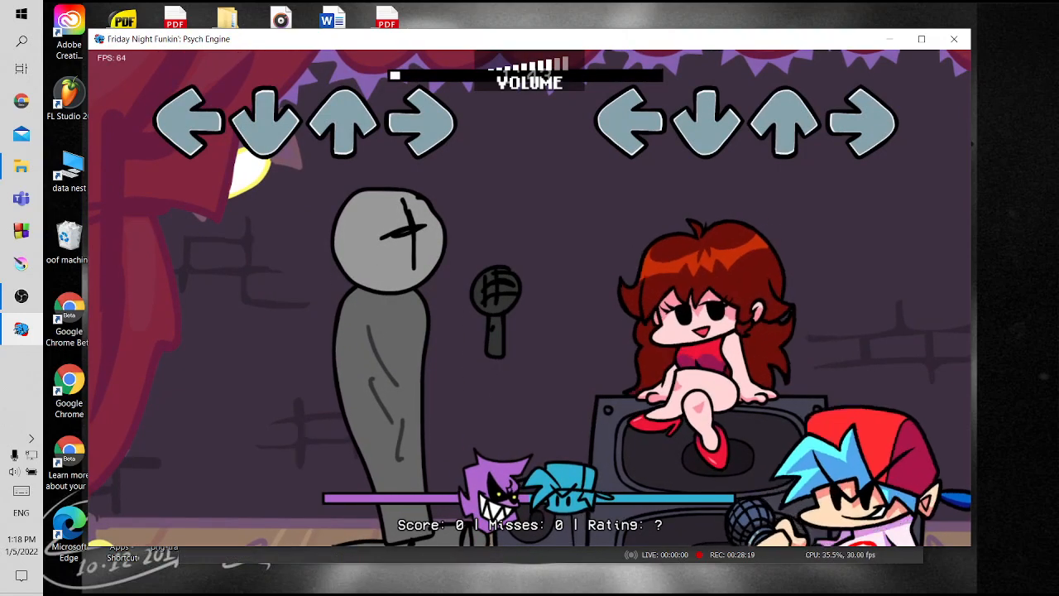
key(minus)
key(minus)
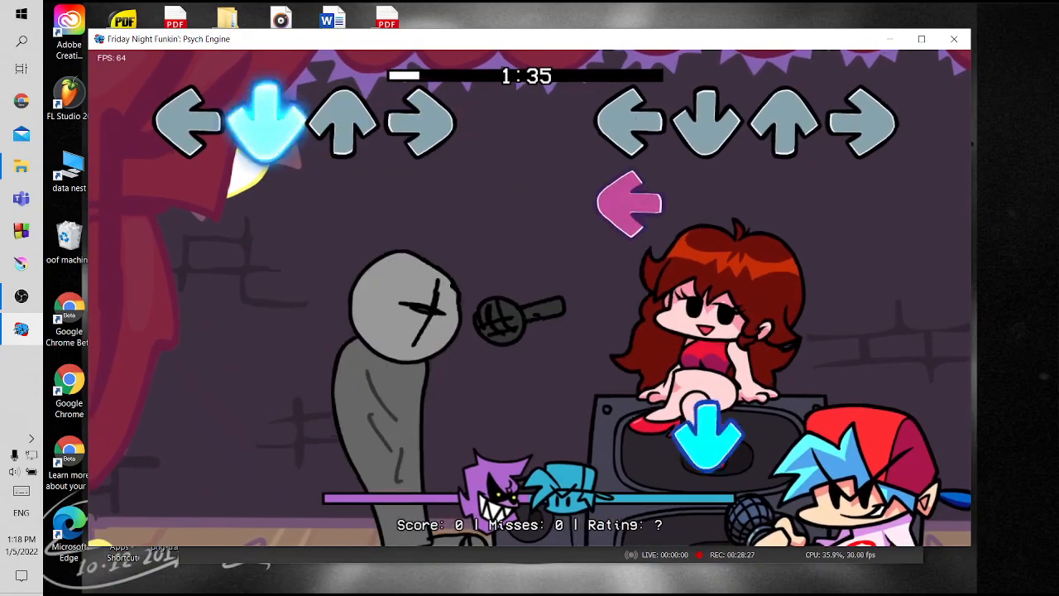
Play the player's notes in improbable-outset to test the dripgrunt opponent, and pause the song
key(Left)
key(Down)
key(Left)
key(Down)
key(Left)
key(Up)
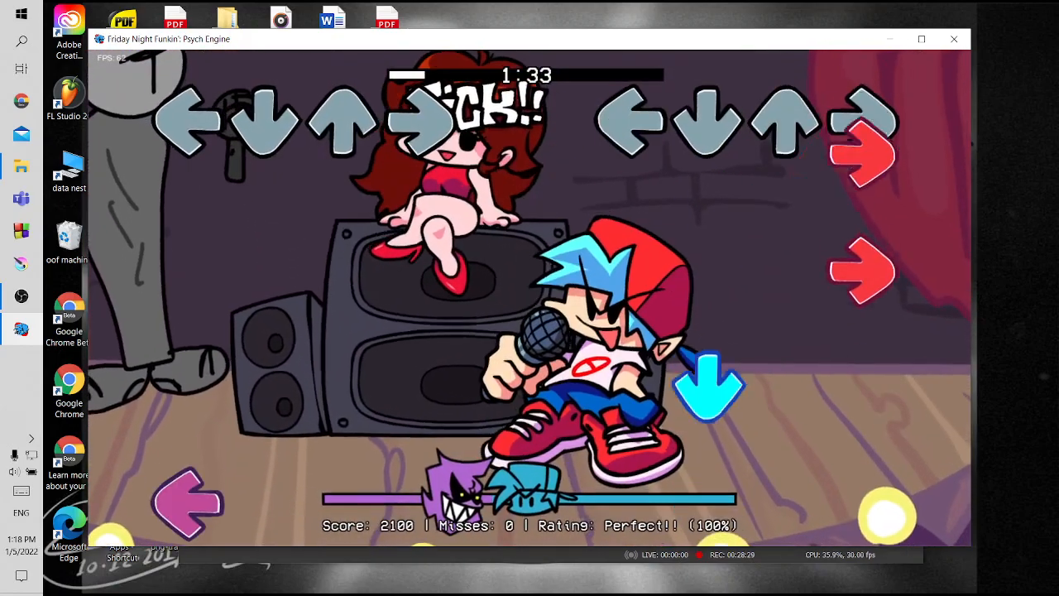
key(Right)
key(Right)
key(Down)
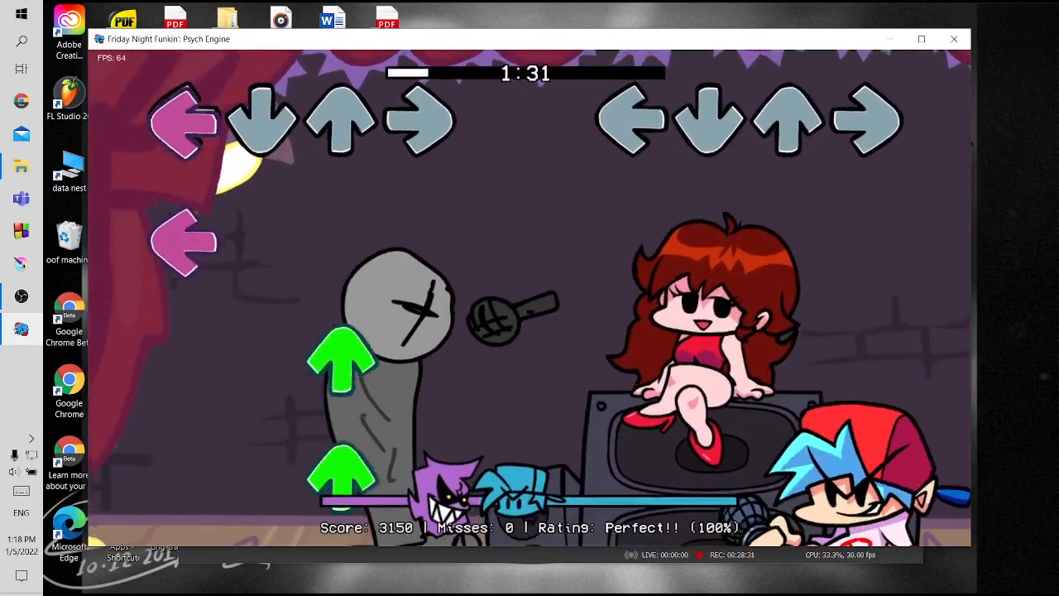
key(Left)
key(Down)
key(Right)
key(Left)
key(Down)
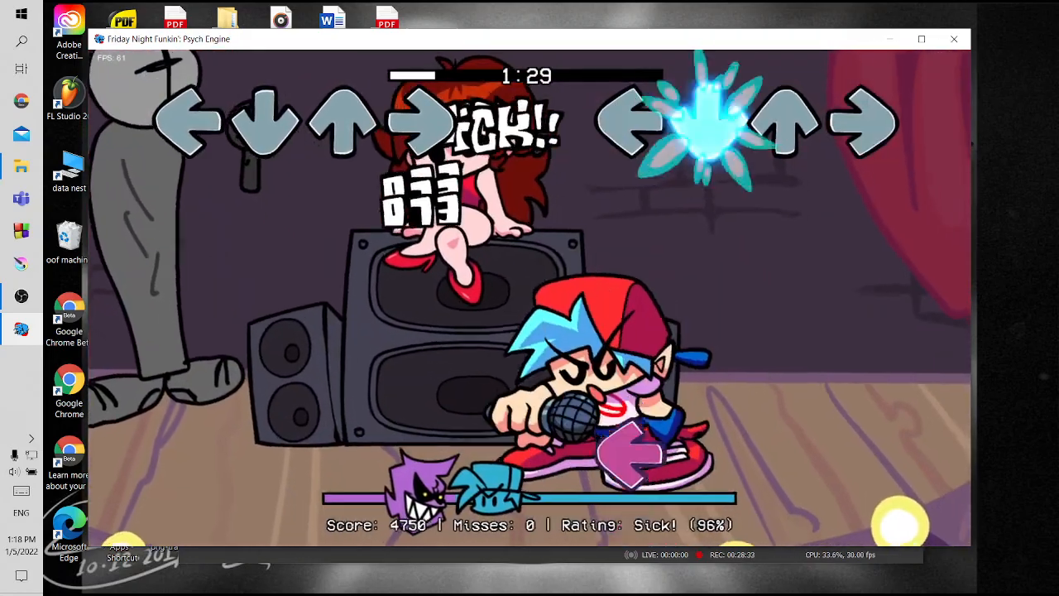
key(Left)
key(Left)
key(Up)
key(Up)
key(Up)
key(Down)
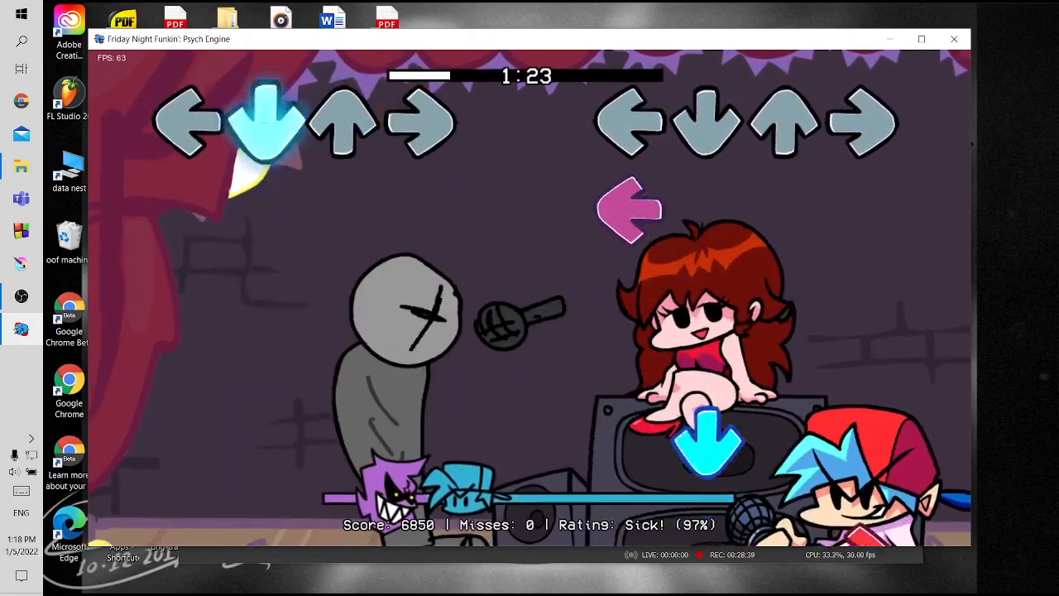
key(Left)
key(Down)
key(Right)
key(Right)
key(Down)
key(Right)
key(Left)
key(Left)
key(Left)
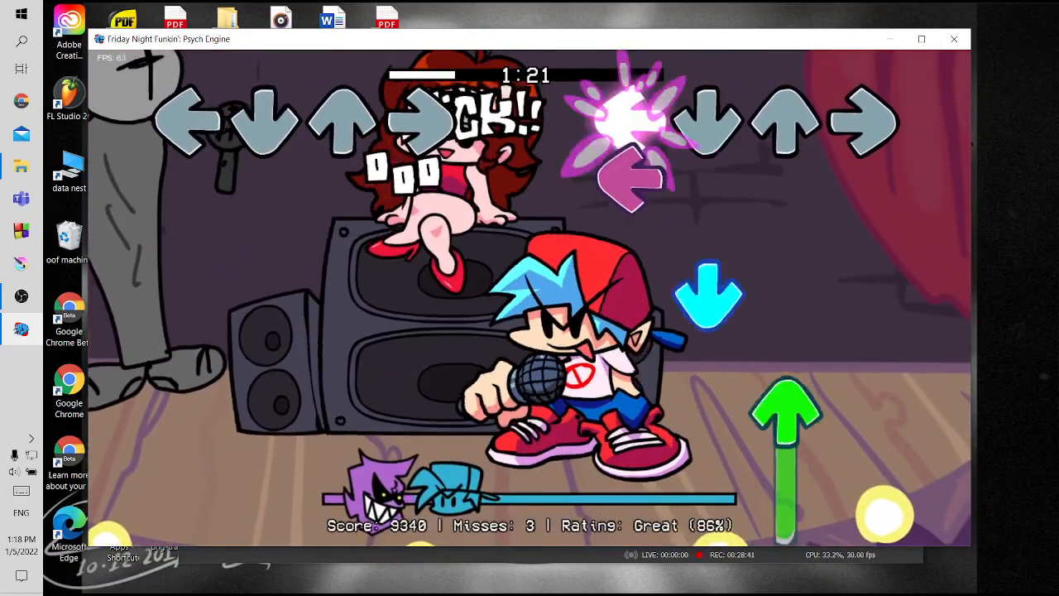
key(Down)
key(Up)
key(Right)
key(Left)
key(Right)
key(Left)
key(Up)
key(Down)
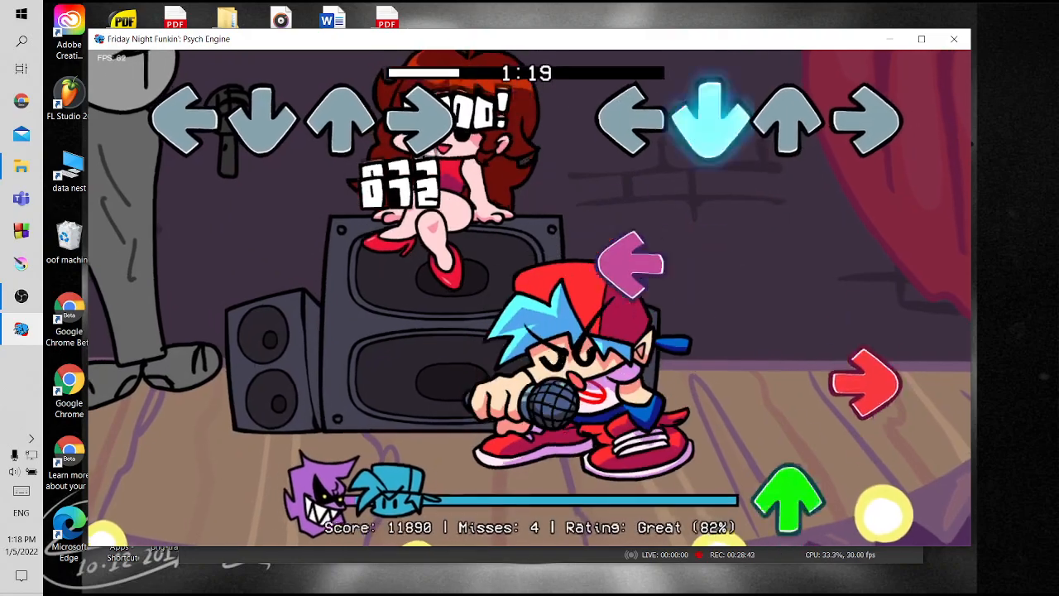
key(Left)
key(Right)
key(Up)
key(Down)
key(Return)
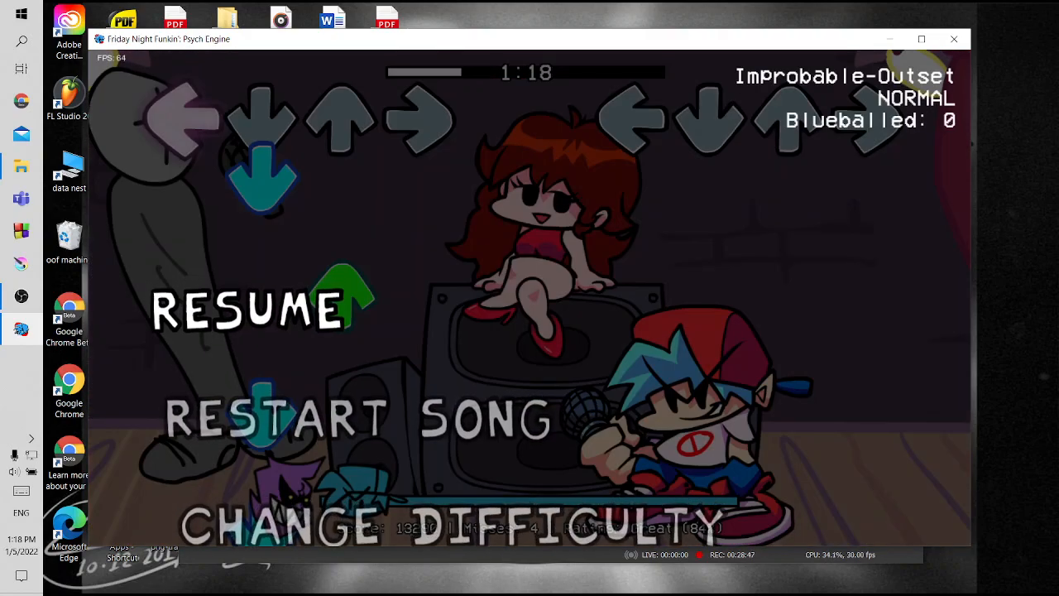
click(21, 166)
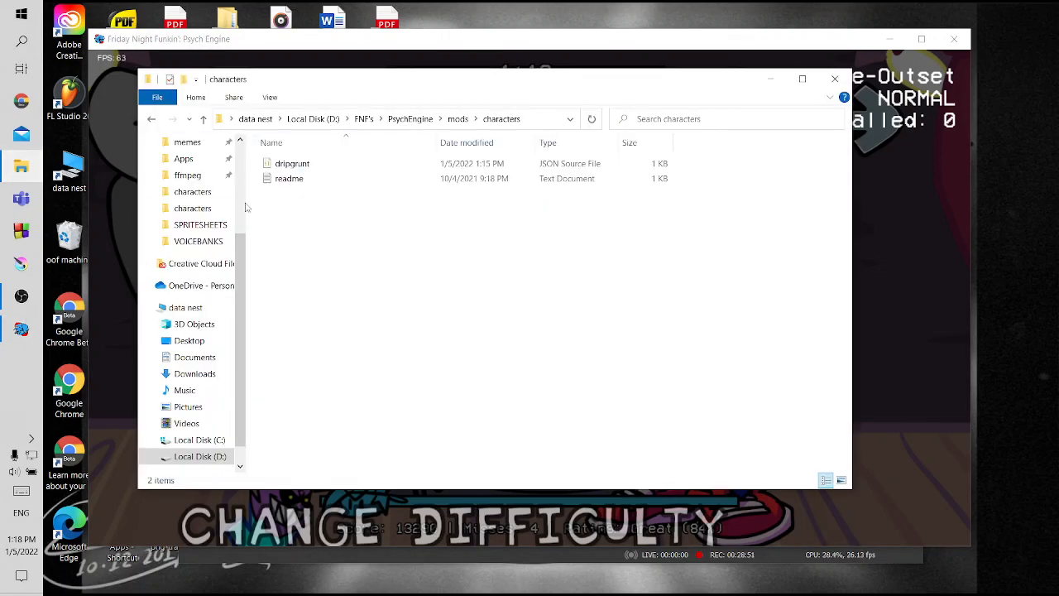
click(26, 6)
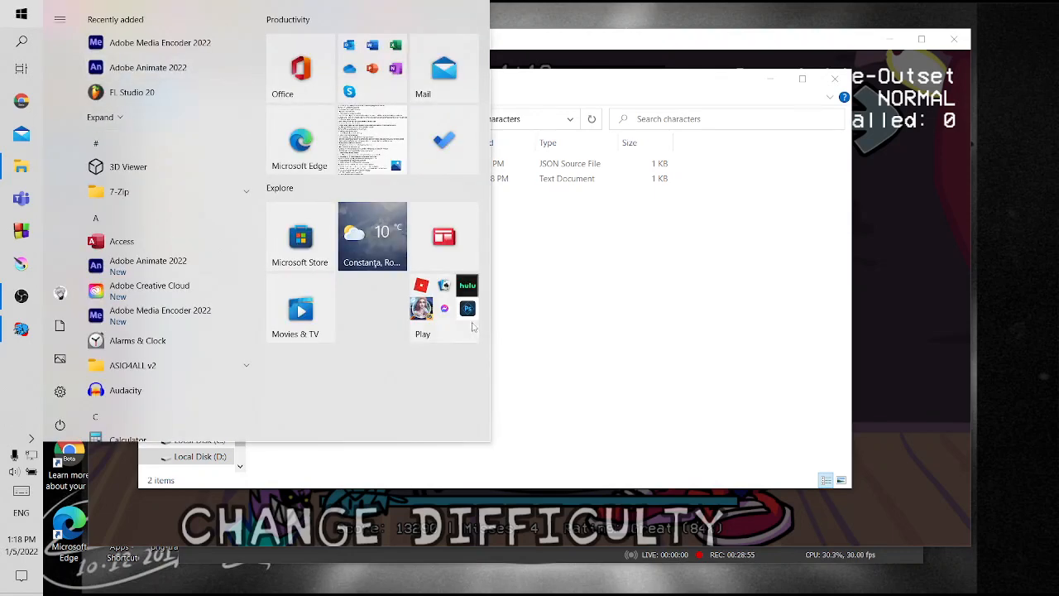
click(585, 407)
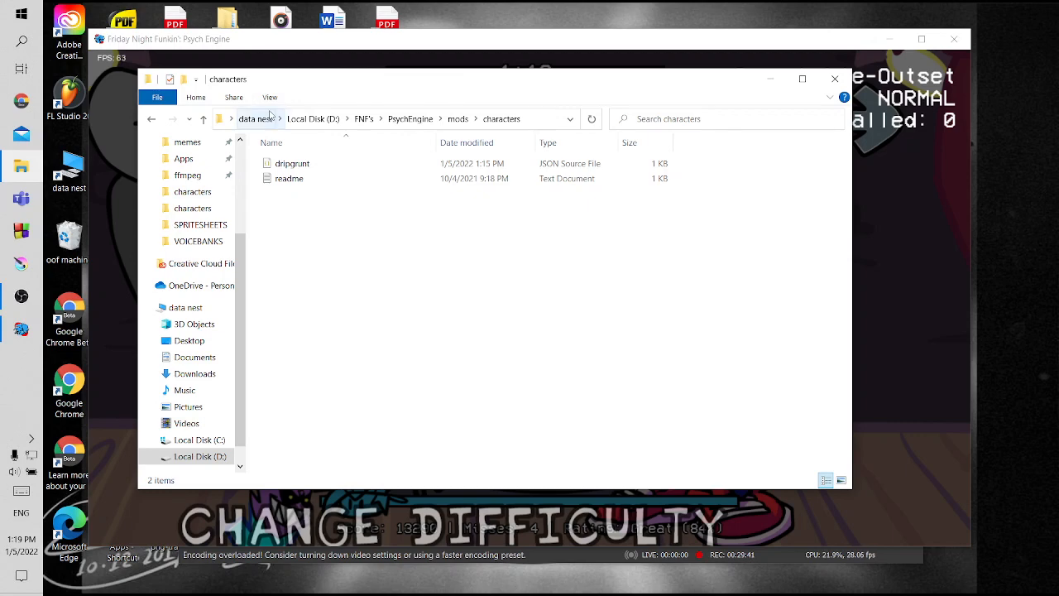
key(super)
click(101, 76)
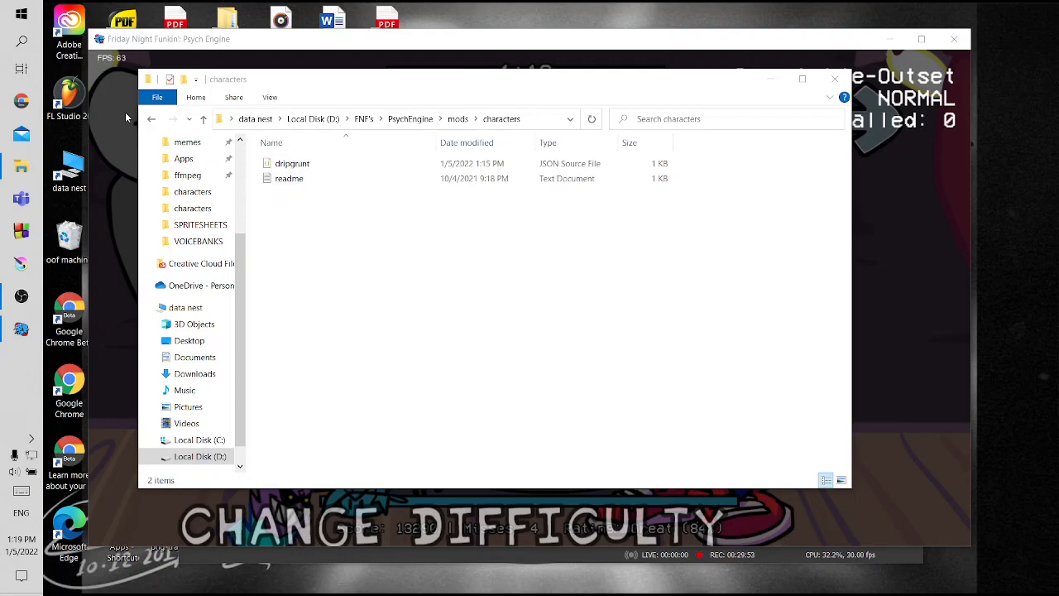
Minimize the File Explorer, Psych Engine and OBS windows to clear the desktop
click(778, 86)
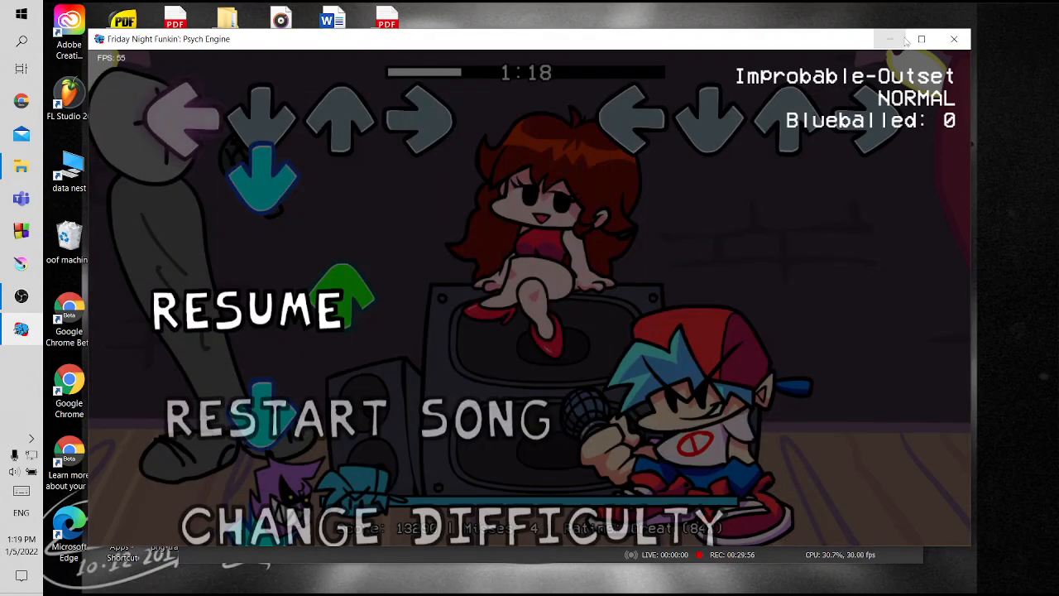
click(889, 39)
click(841, 50)
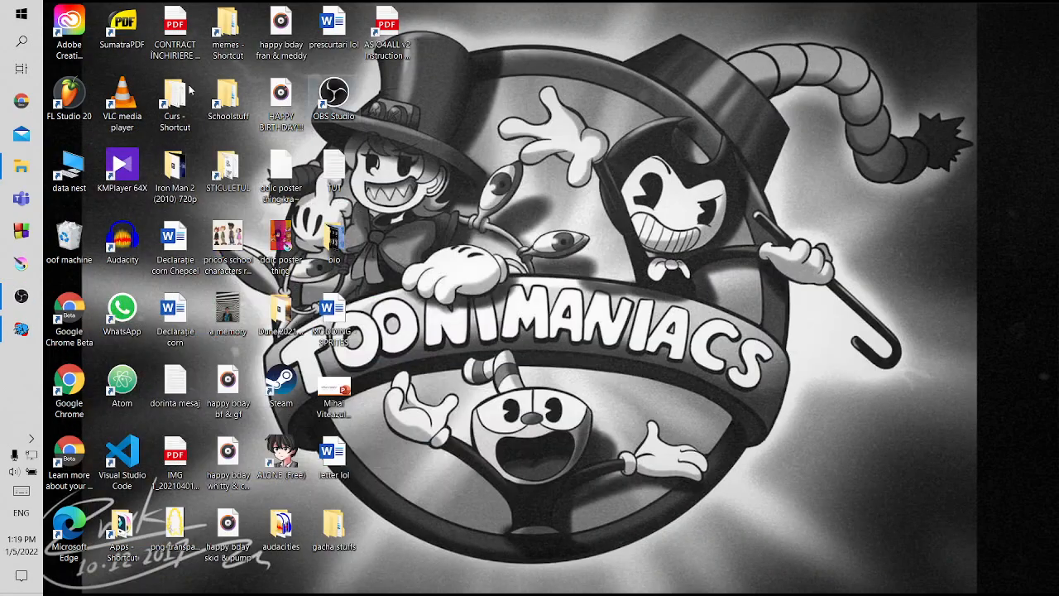
click(3, 6)
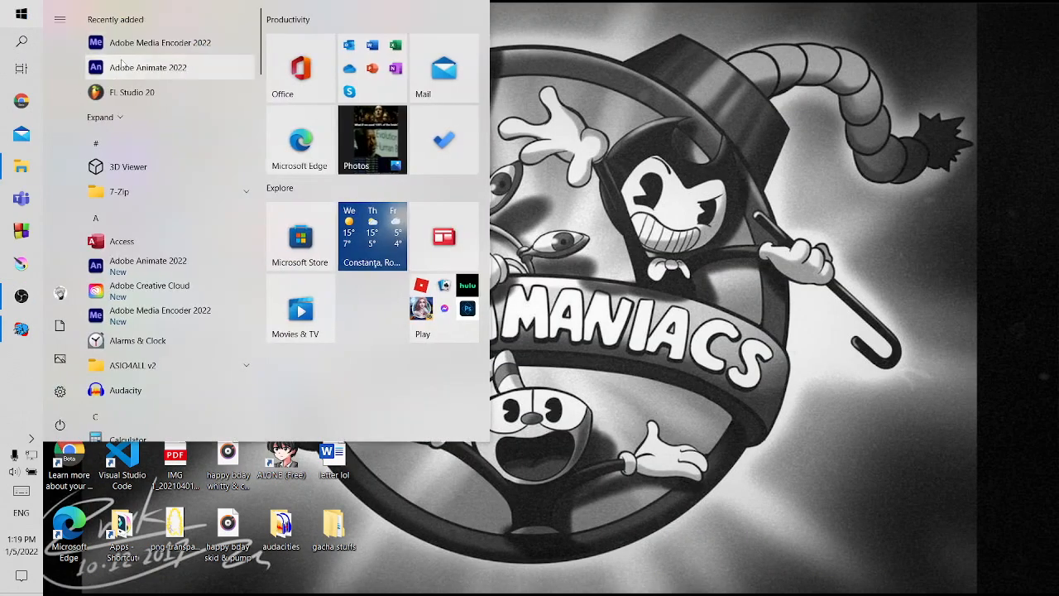
click(151, 69)
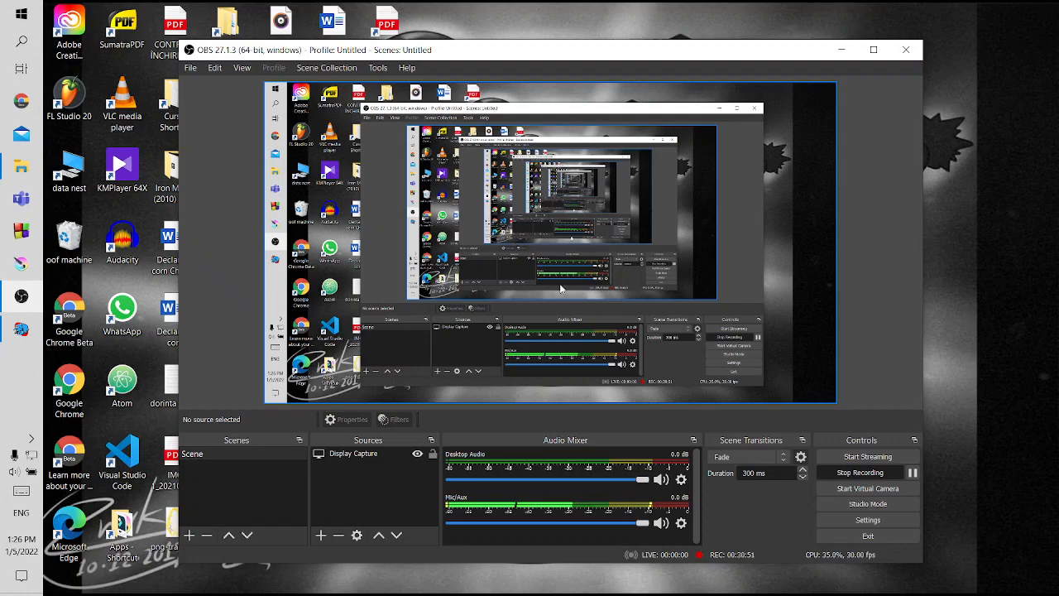
click(5, 342)
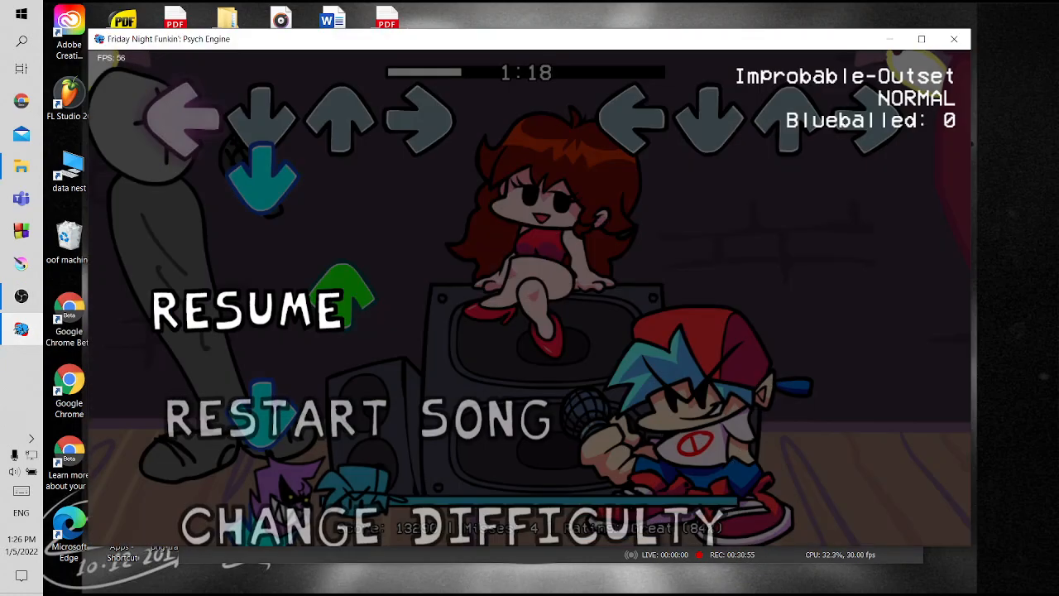
click(3, 337)
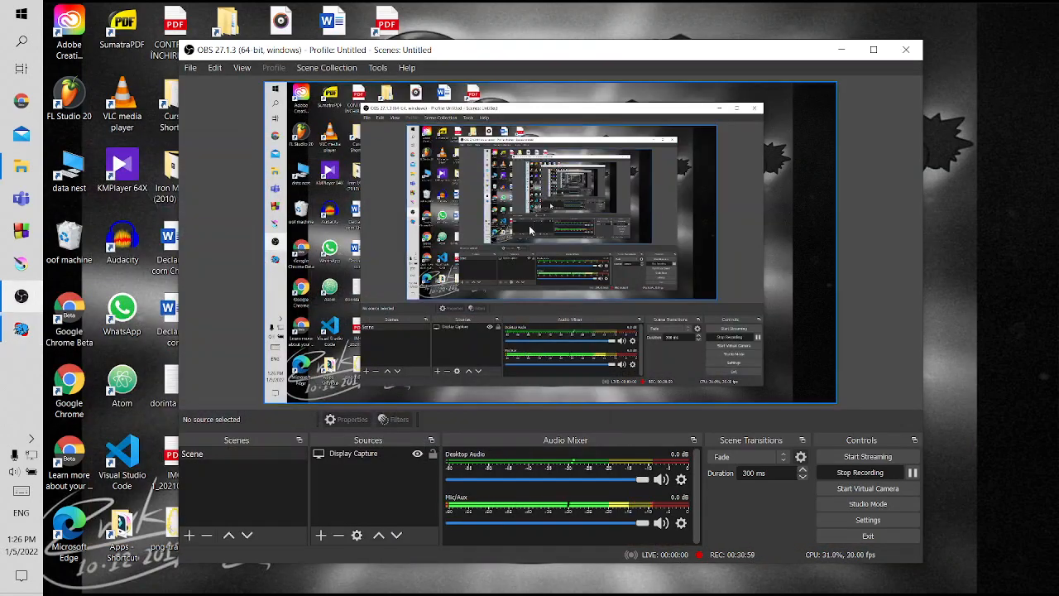